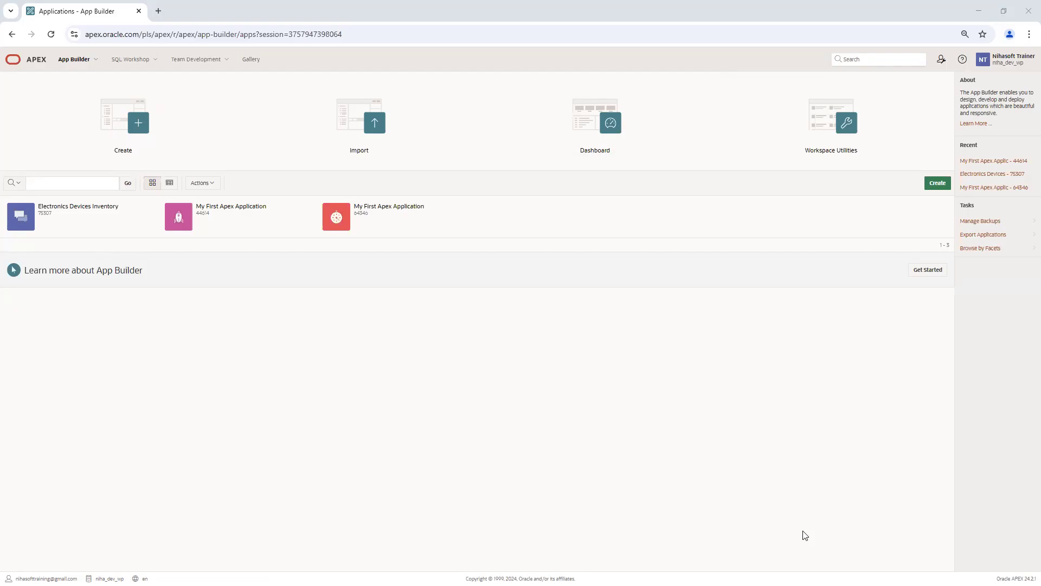
Step: Review the Day 4 notes on Browse App in Gallery, Copy Existing App and Edit Application Definition
left_click(554, 382)
key("alt+Tab")
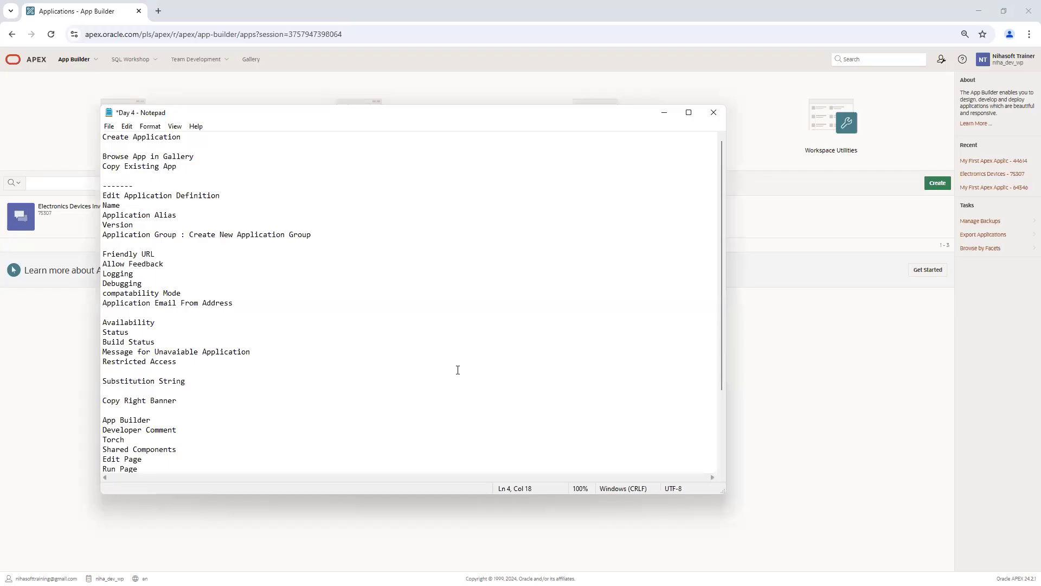
left_click(688, 112)
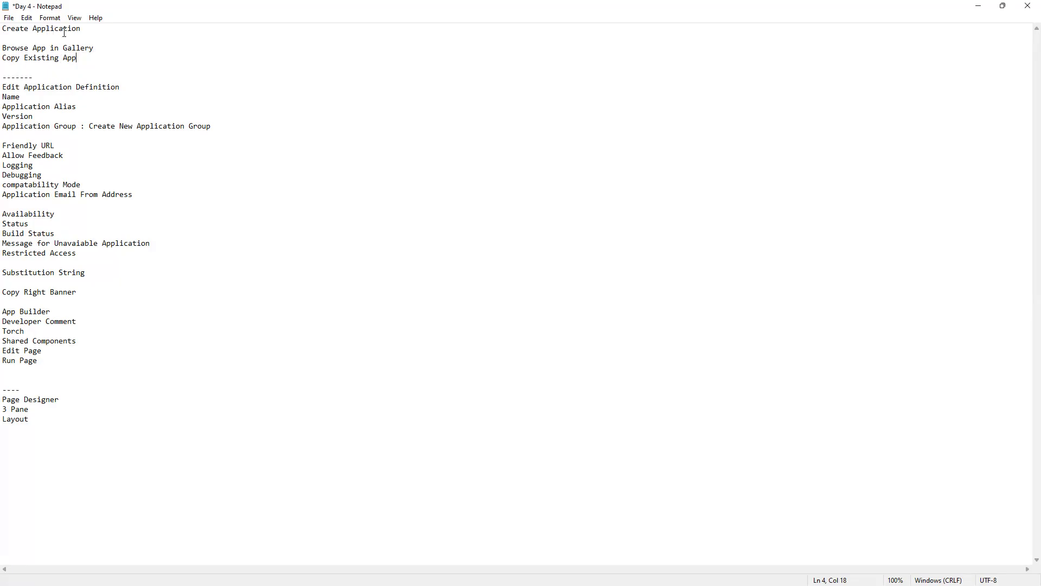
left_click_drag(104, 48, 2, 48)
left_click_drag(86, 58, 2, 61)
left_click_drag(121, 87, 2, 87)
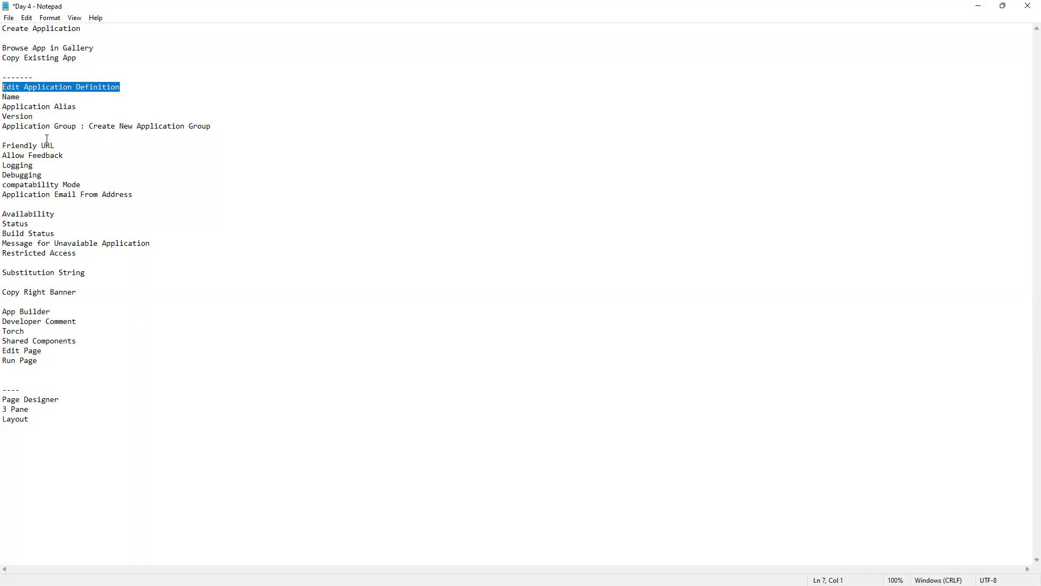
left_click(980, 11)
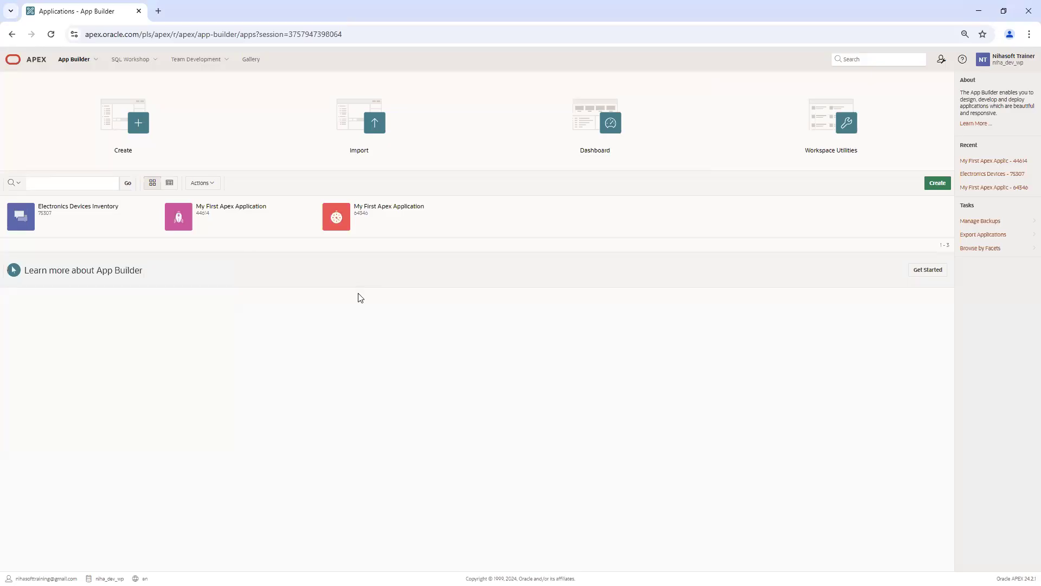
Step: Back out of app creation to the workspace home and load apex.oracle.com/pls/apex
left_click(940, 186)
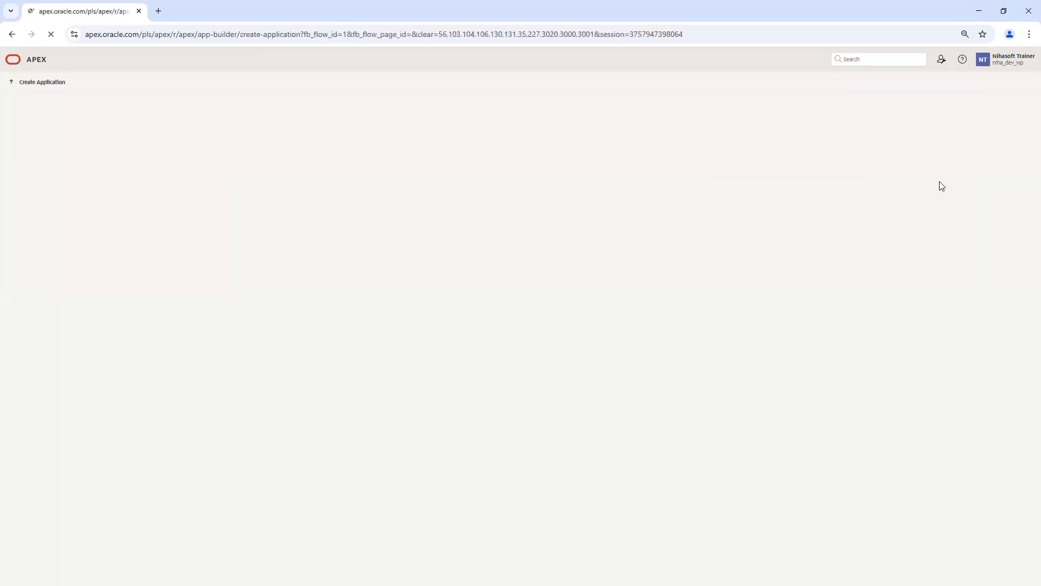
left_click(14, 38)
left_click(12, 35)
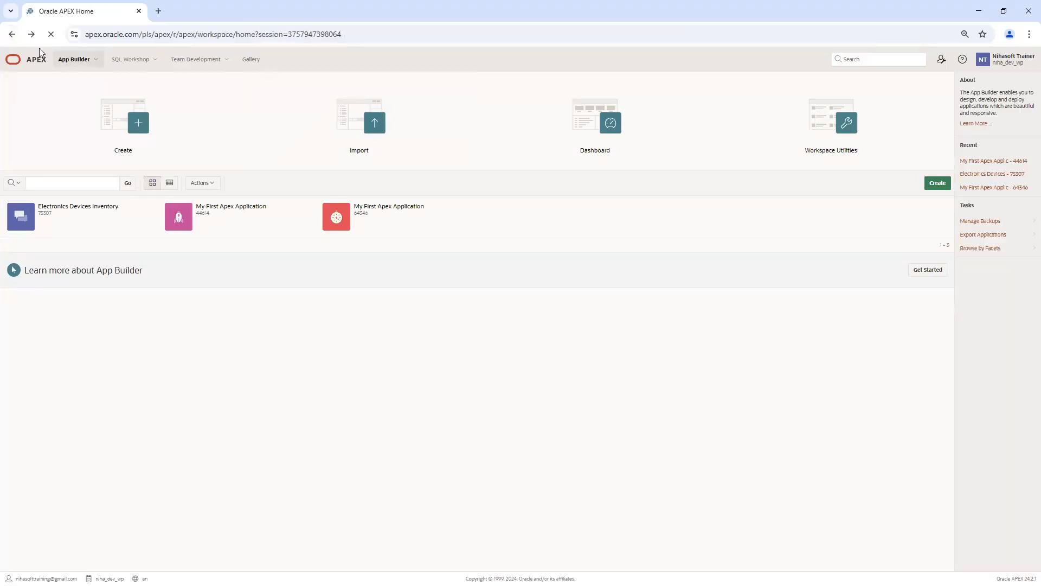
left_click_drag(236, 34, 425, 39)
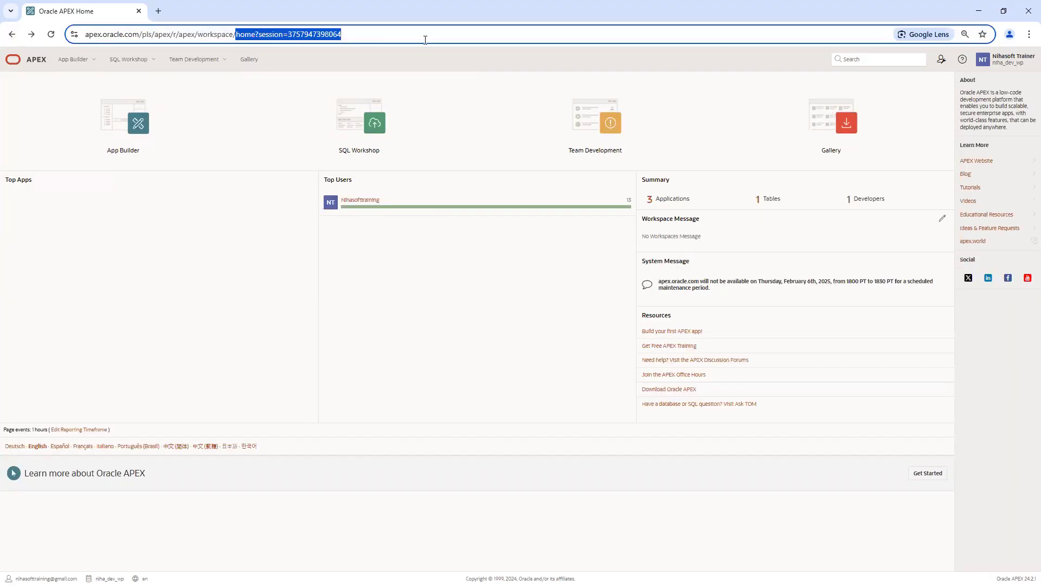
key("BackSpace")
key("BackSpace")
key("BackSpace")
key("BackSpace")
key("BackSpace")
key("BackSpace")
key("BackSpace")
key("BackSpace")
key("BackSpace")
key("BackSpace")
key("BackSpace")
key("BackSpace")
key("BackSpace")
key("BackSpace")
key("BackSpace")
key("BackSpace")
key("BackSpace")
key("BackSpace")
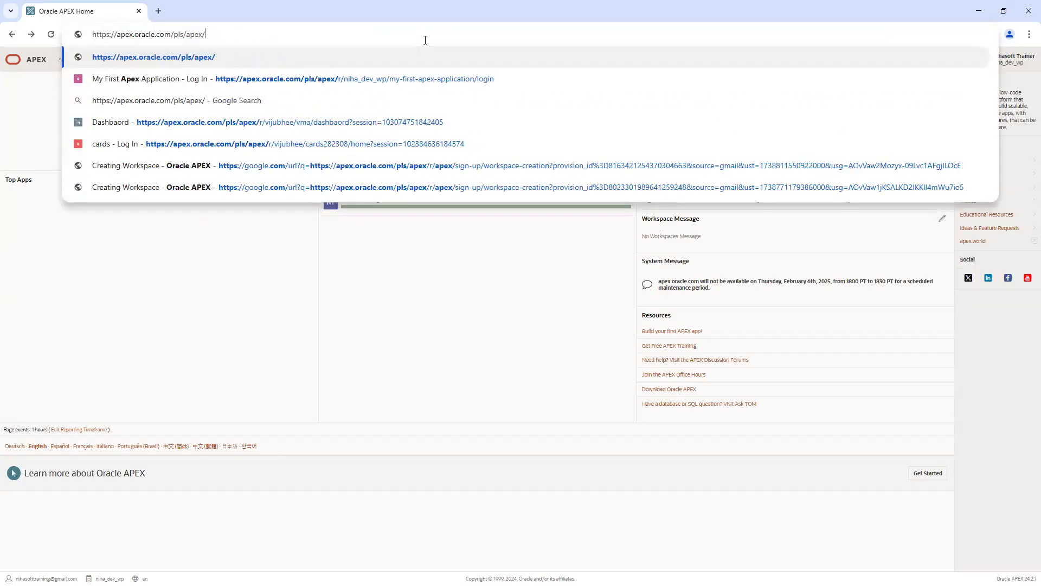
key("Return")
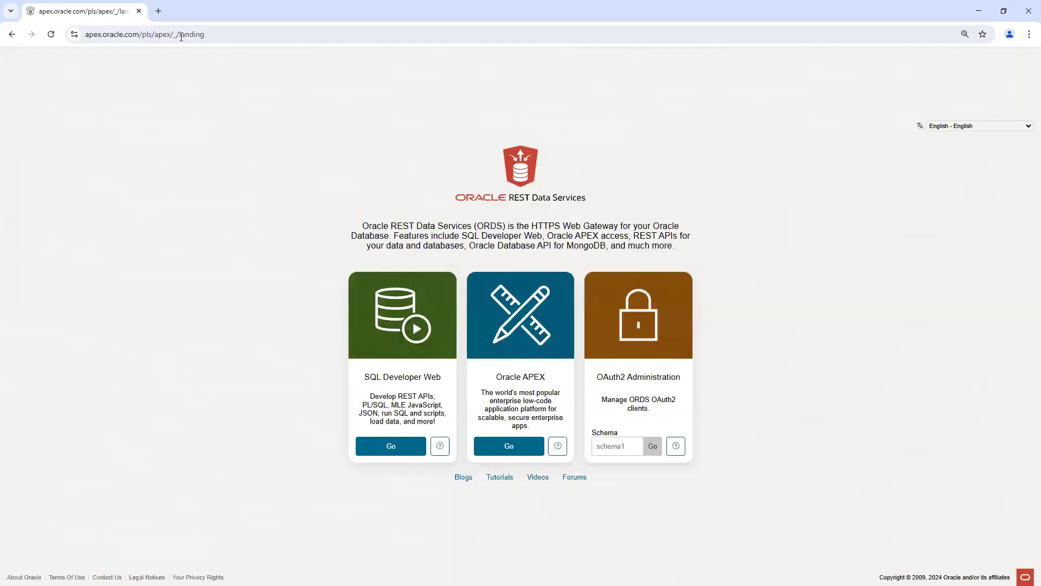
Step: Trim the address back to pls/apex and continue from the ORDS landing page to the APEX sign-in
double_click(217, 36)
key("BackSpace")
key("BackSpace")
key("BackSpace")
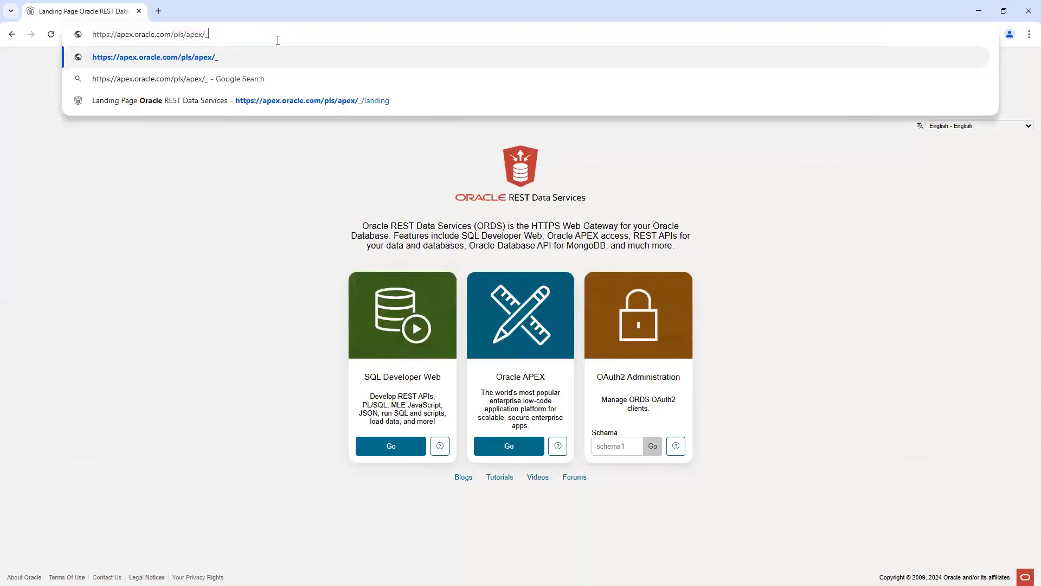
key("BackSpace")
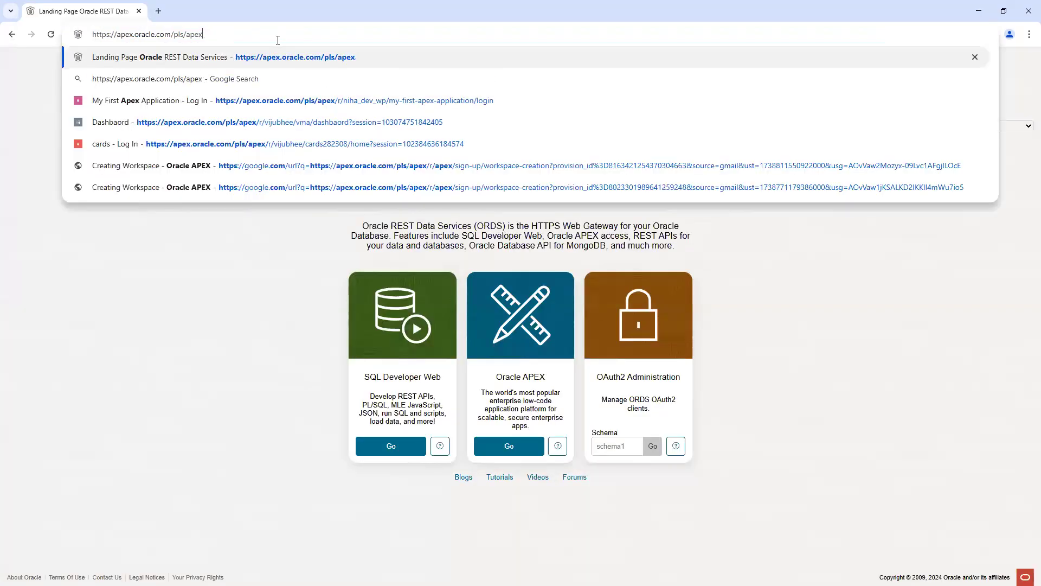
left_click(213, 225)
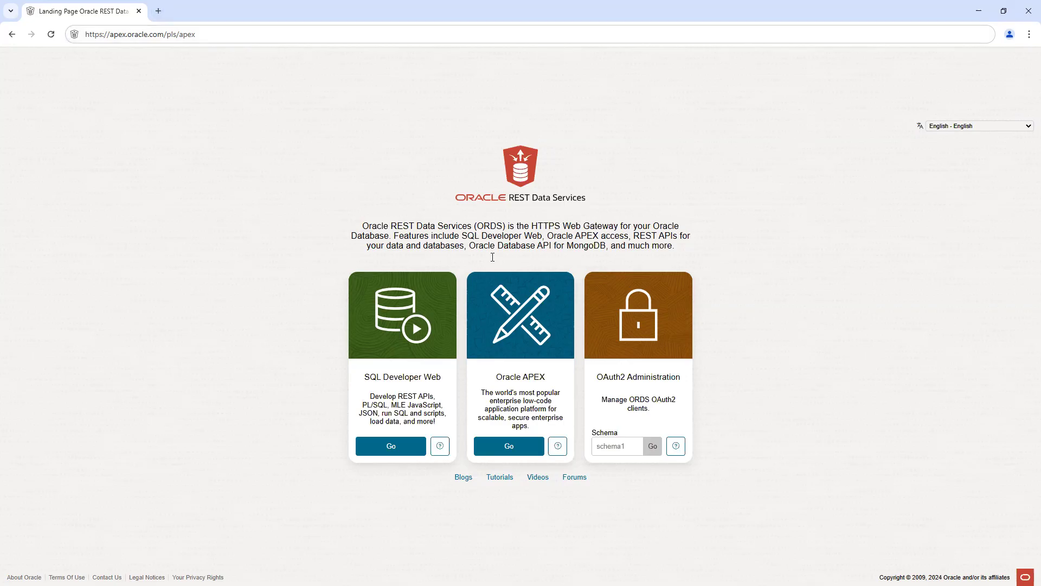
left_click(503, 447)
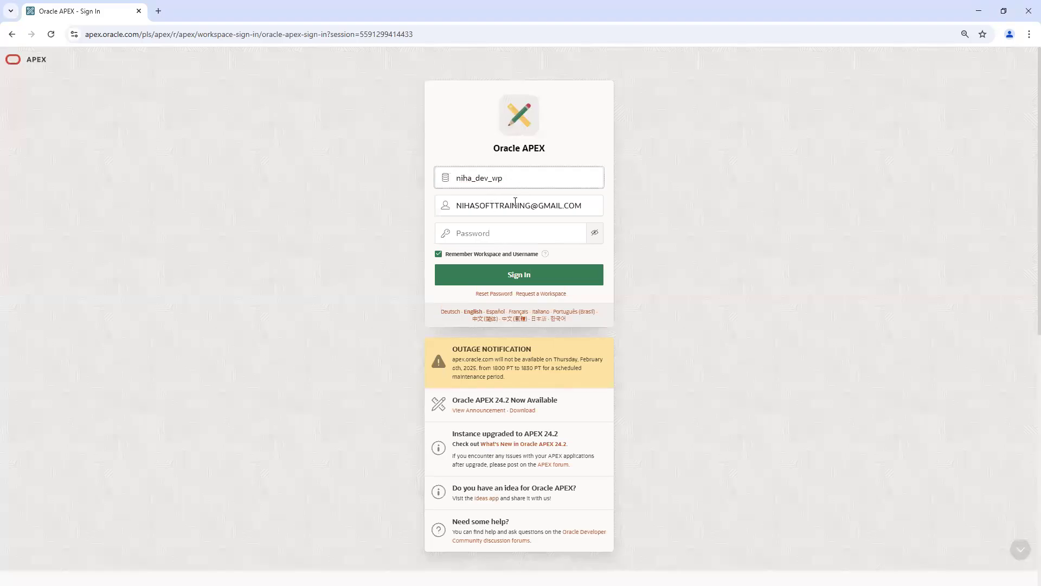
Step: Enter the account password and sign in to the workspace
left_click(485, 233)
type("•")
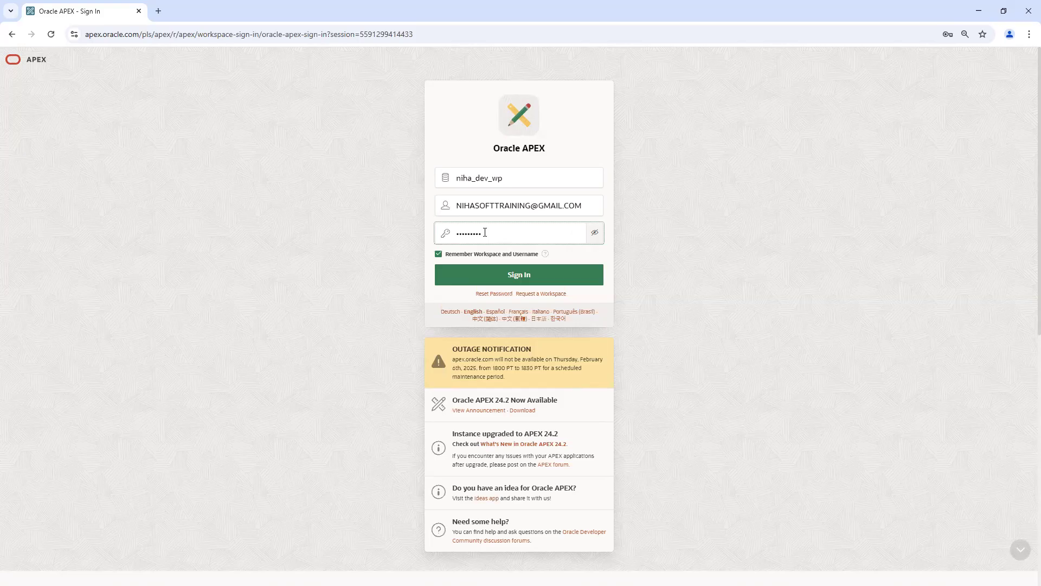
type("••••")
left_click(533, 277)
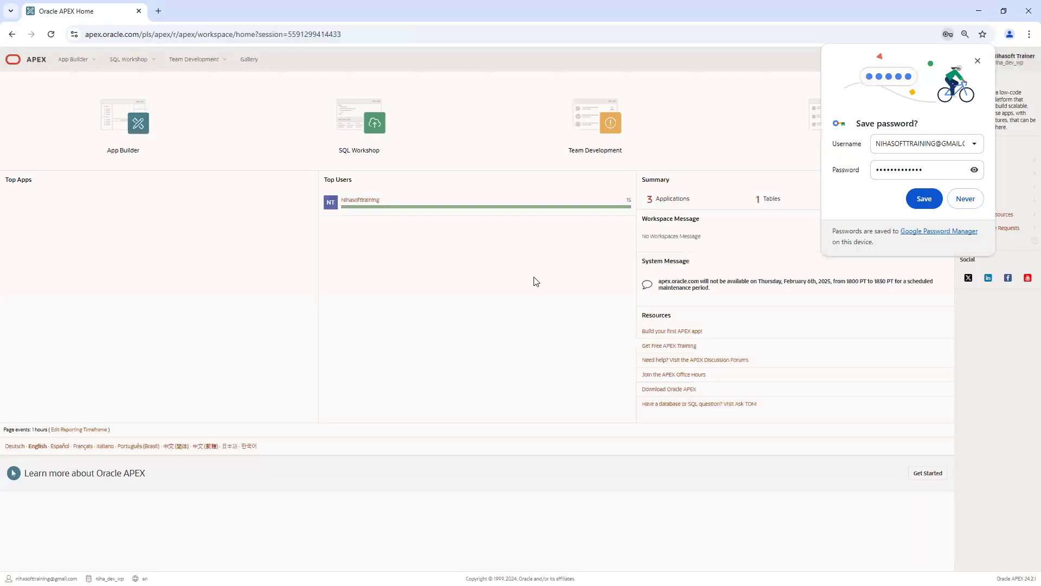
Step: Dismiss the save-password prompt, then start a new application from App Builder
left_click(978, 61)
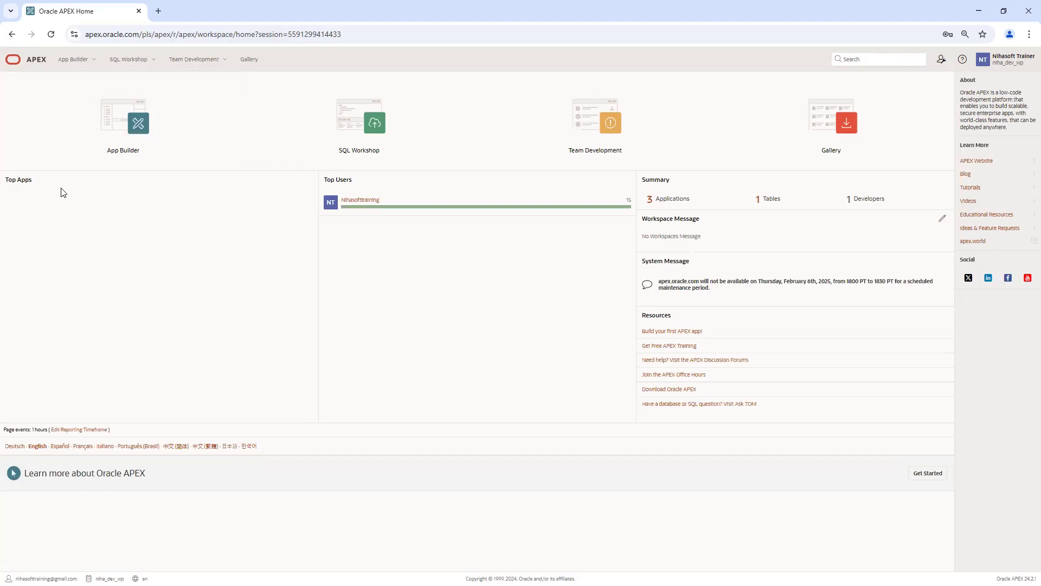
left_click(124, 126)
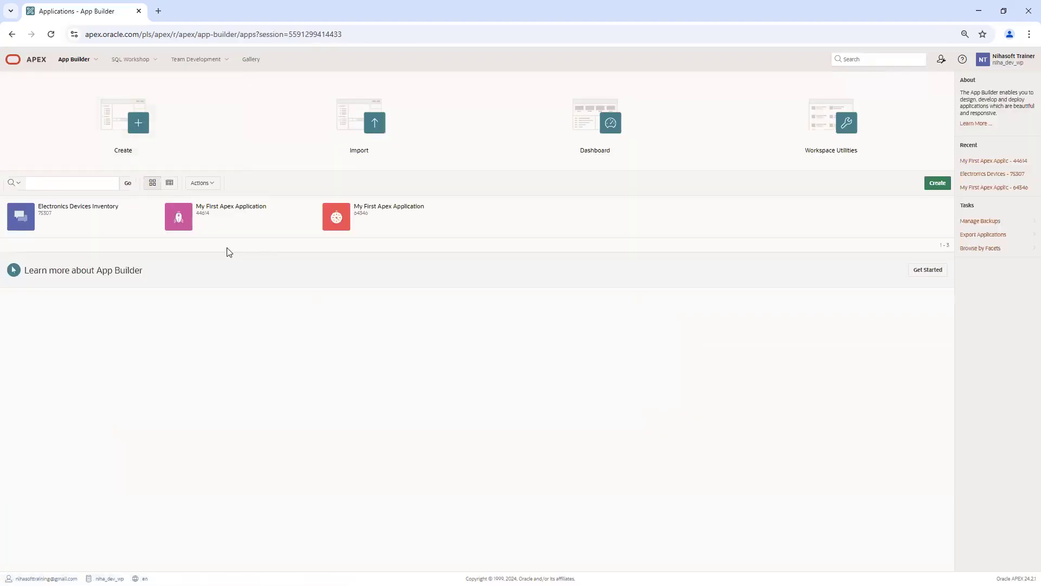
left_click(937, 183)
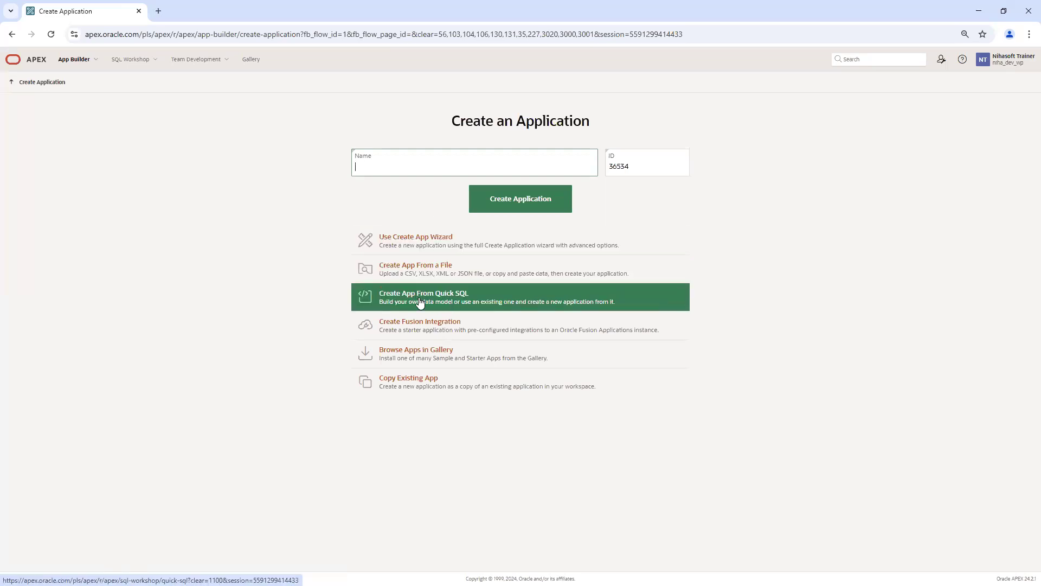
Step: Choose Browse Apps in Gallery on the Create an Application page
left_click(437, 300)
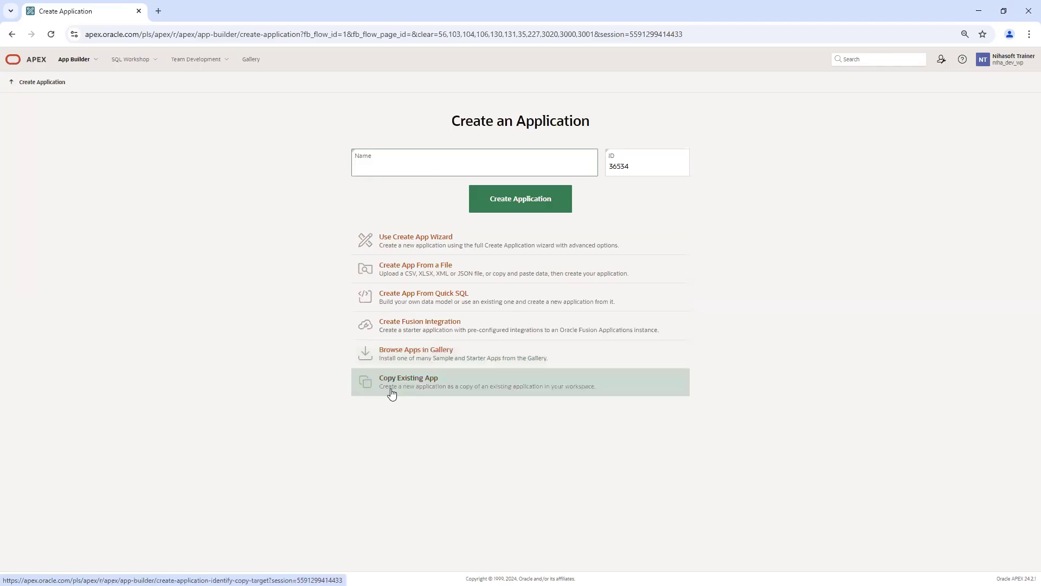
left_click(487, 359)
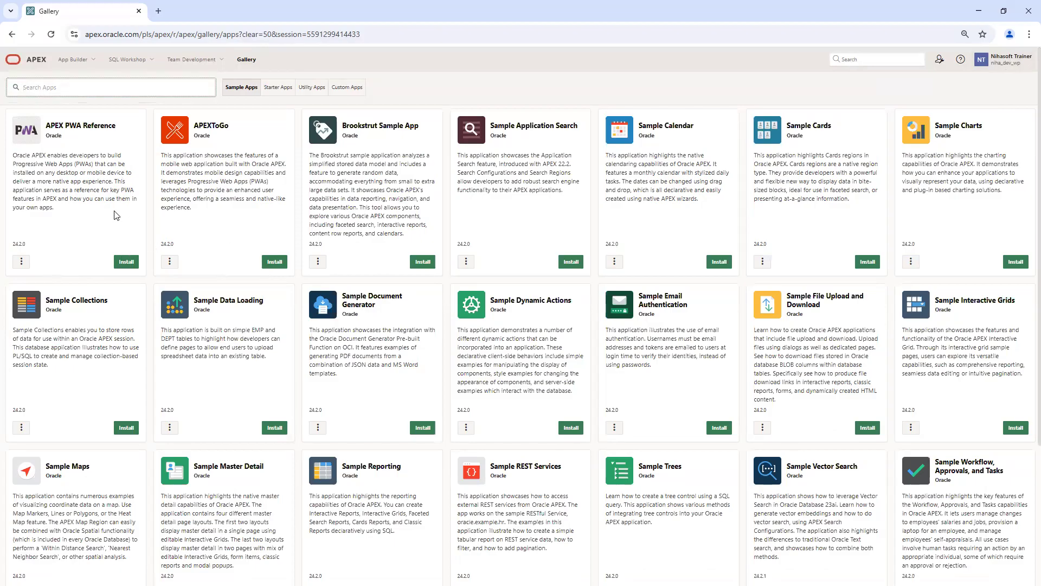
Step: View APEX PWA Reference details and APEXToGo's GitHub More Info, then close the GitHub tab
left_click(22, 262)
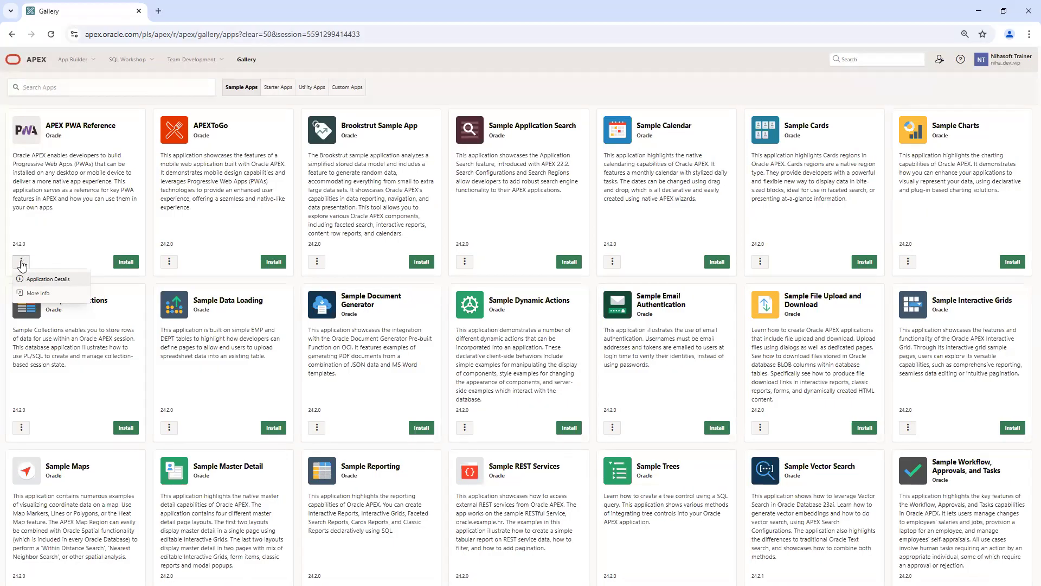
left_click(68, 280)
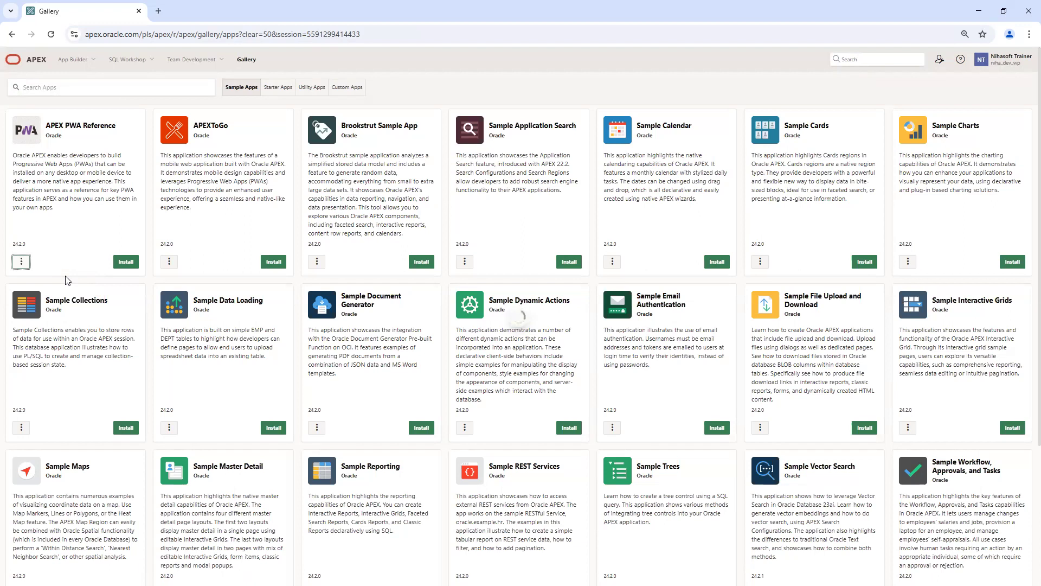
left_click(169, 264)
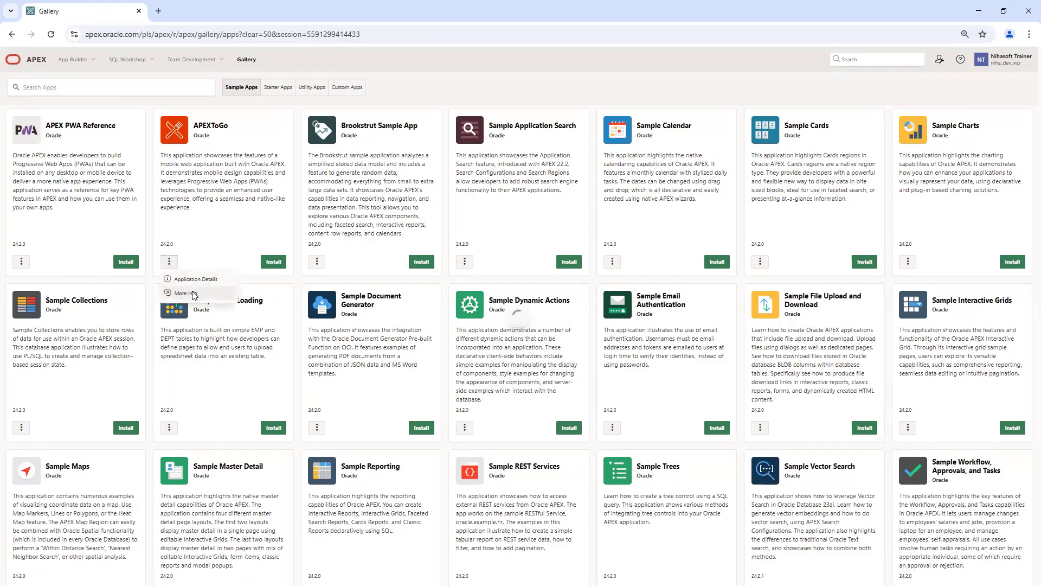
left_click(185, 293)
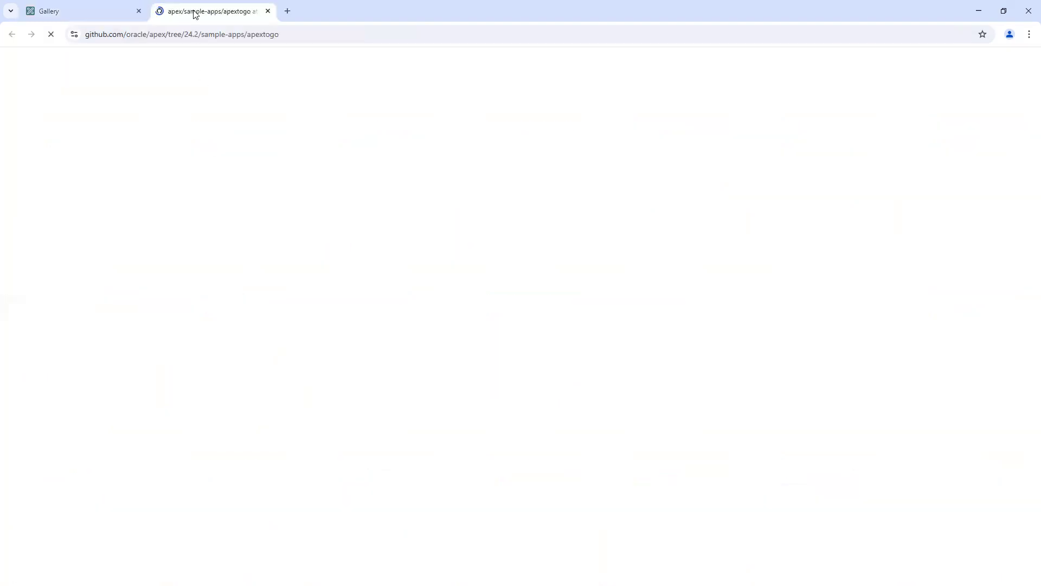
left_click(98, 14)
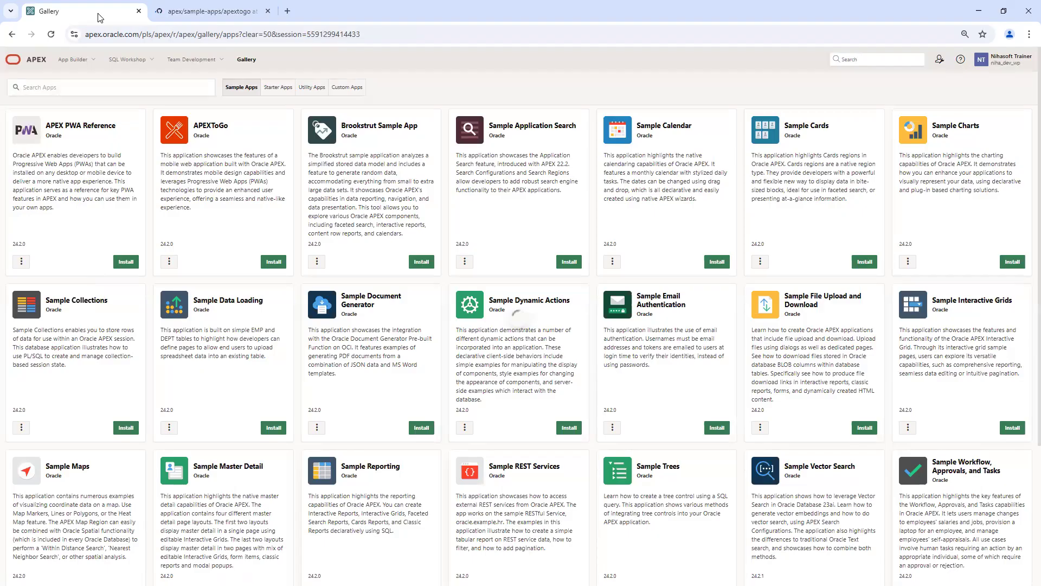
left_click(269, 11)
left_click(169, 263)
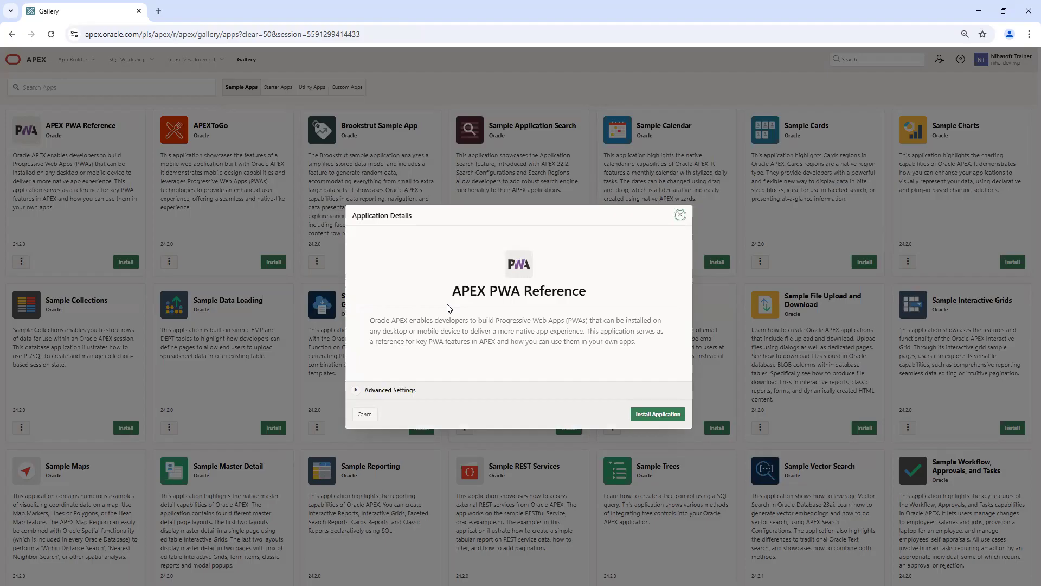
Step: Expand Advanced Settings, choose Change Application ID, edit the ID, and review the Parsing Schema options
left_click_drag(370, 320, 642, 353)
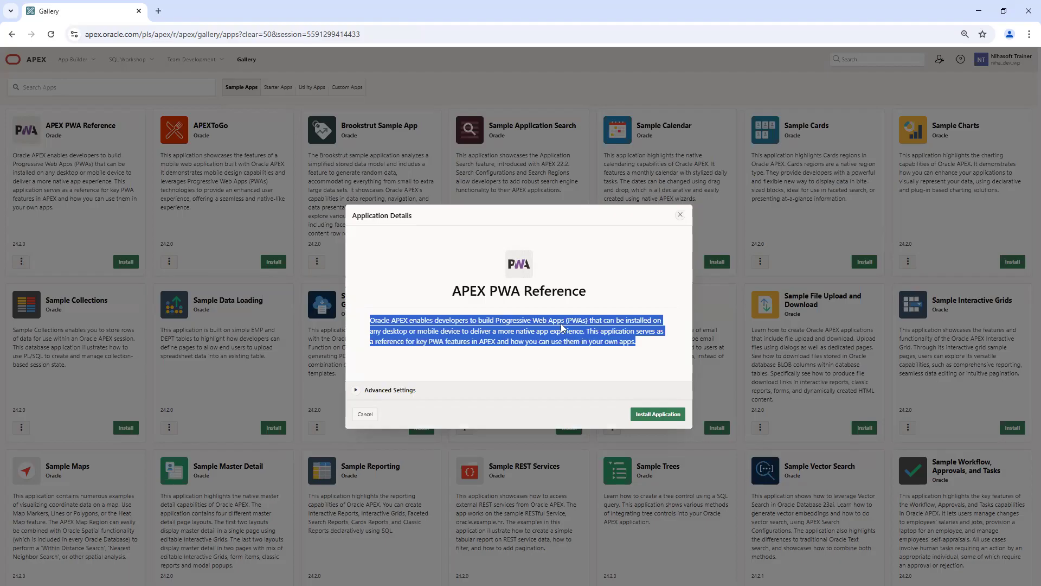
left_click(356, 390)
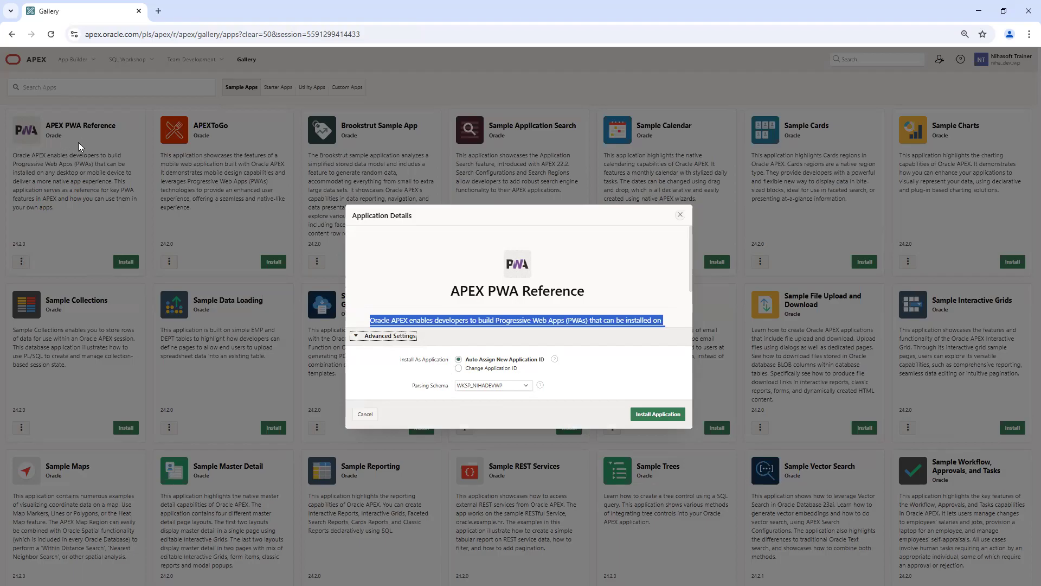
left_click(459, 368)
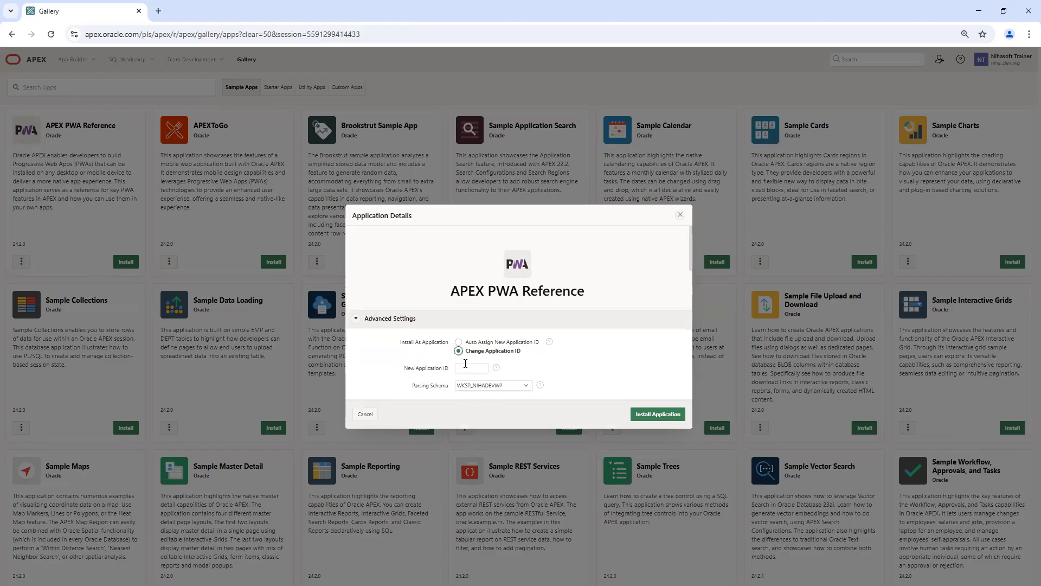
left_click(469, 368)
key("BackSpace")
left_click(522, 369)
left_click(494, 386)
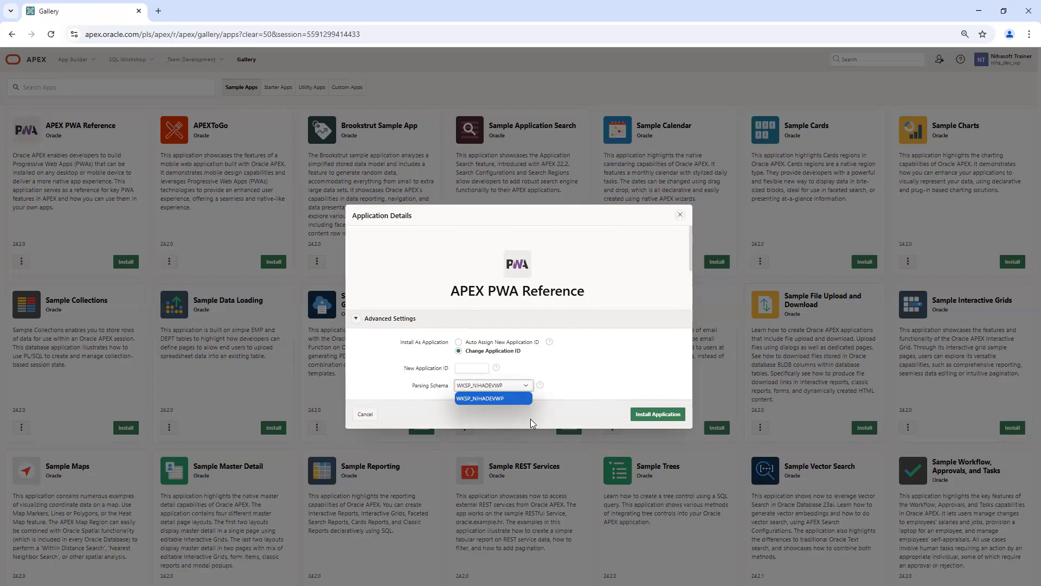
Step: Close the install details and open APEX PWA Reference's More Info page on GitHub
left_click(680, 215)
left_click(680, 215)
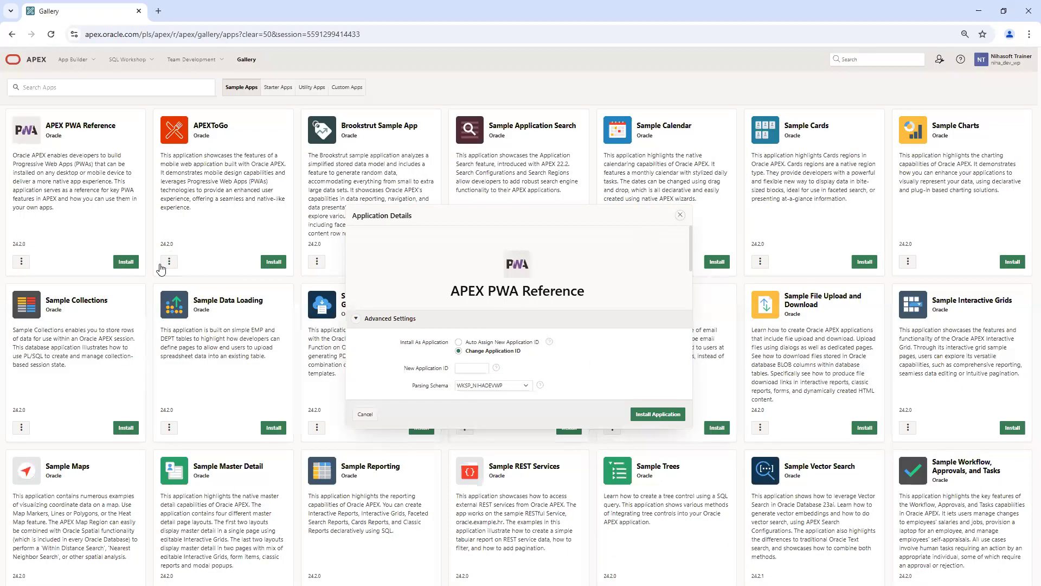
left_click(21, 262)
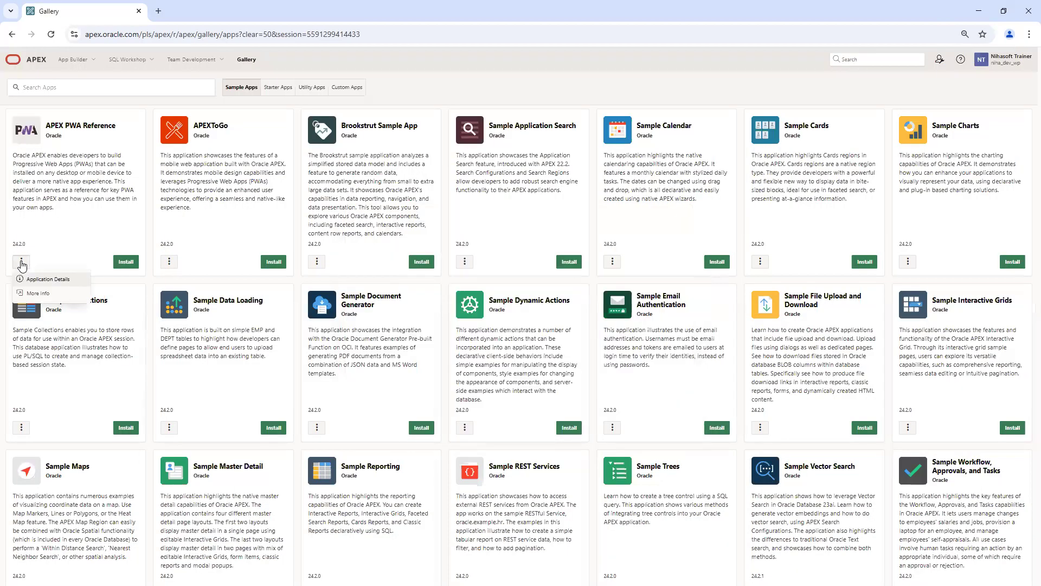
left_click(48, 294)
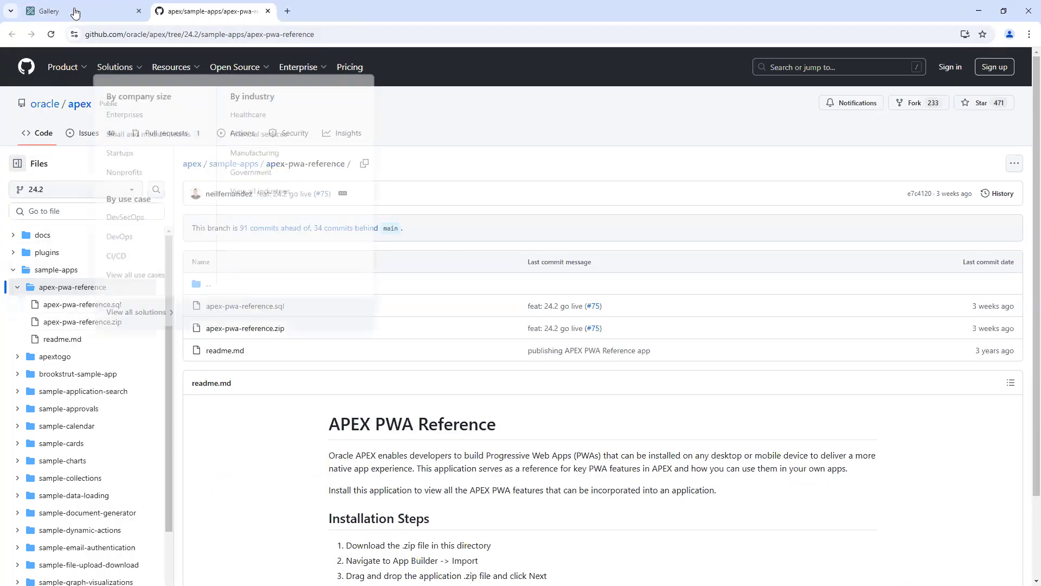
Step: Compare the apex-pwa-reference GitHub page with the gallery, ending on the gallery's Starter Apps
left_click(49, 11)
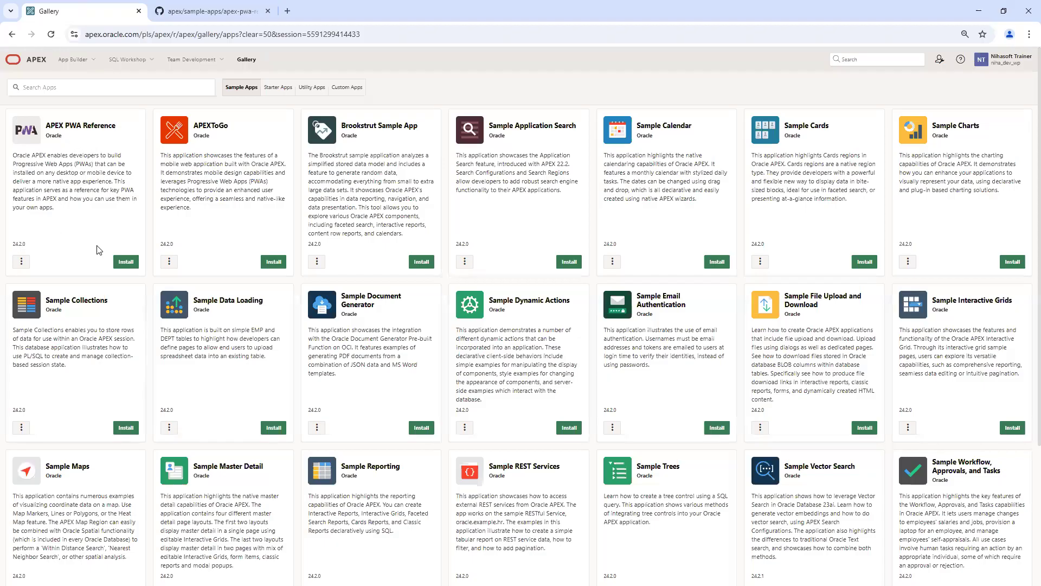
left_click(208, 11)
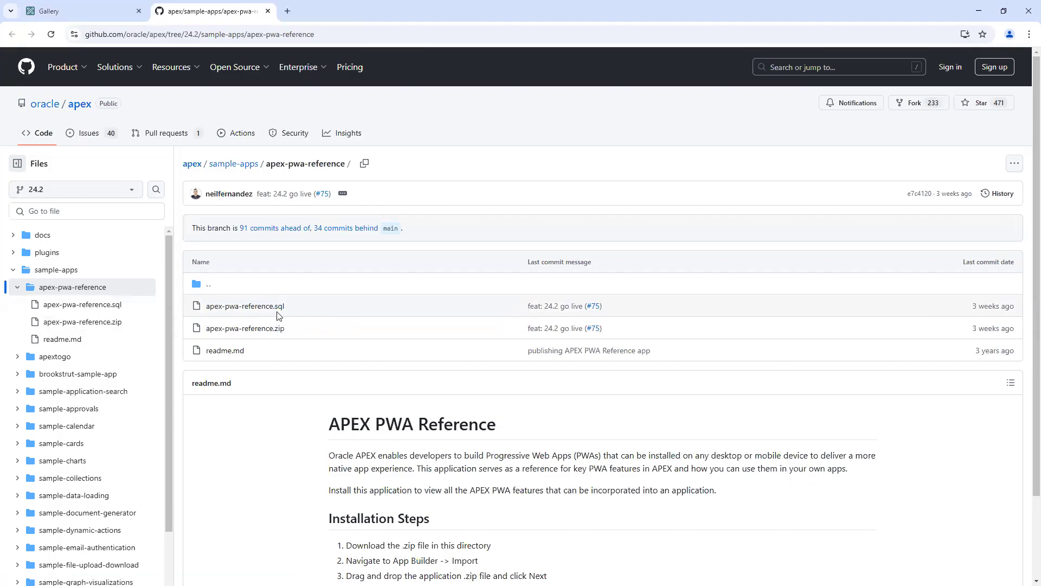
left_click(75, 7)
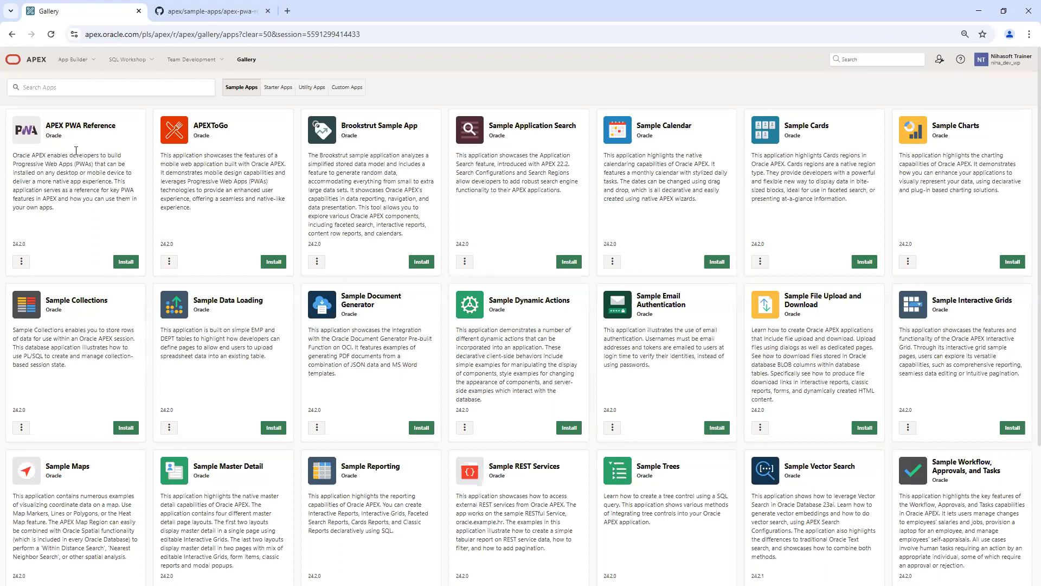
left_click(205, 12)
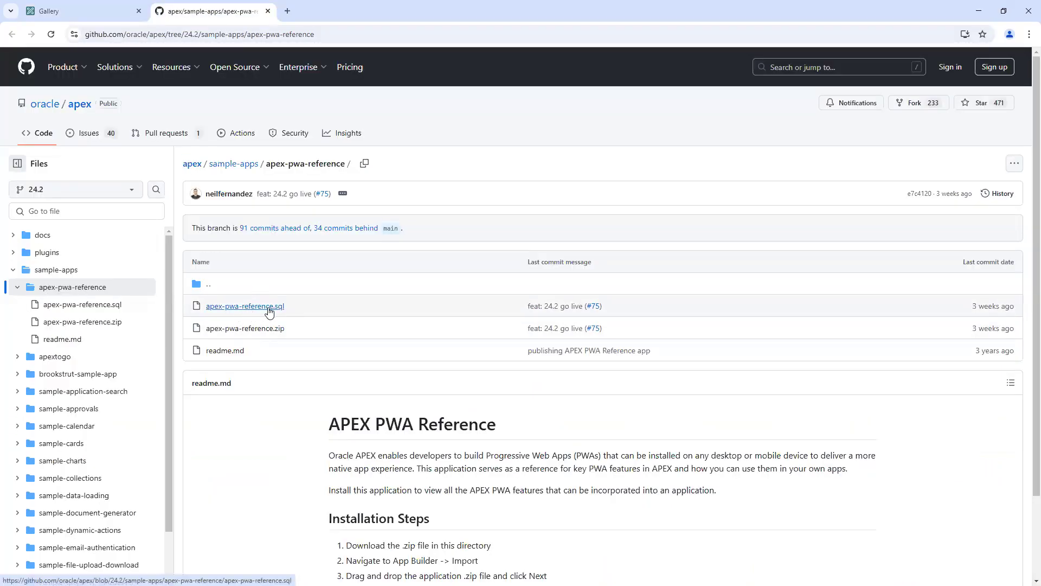
left_click(83, 10)
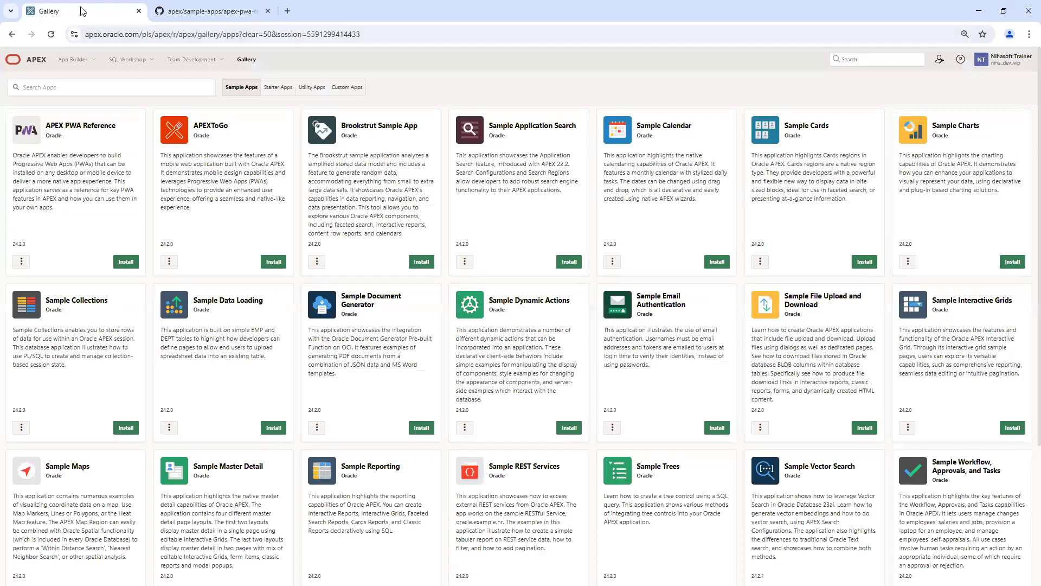
left_click(204, 12)
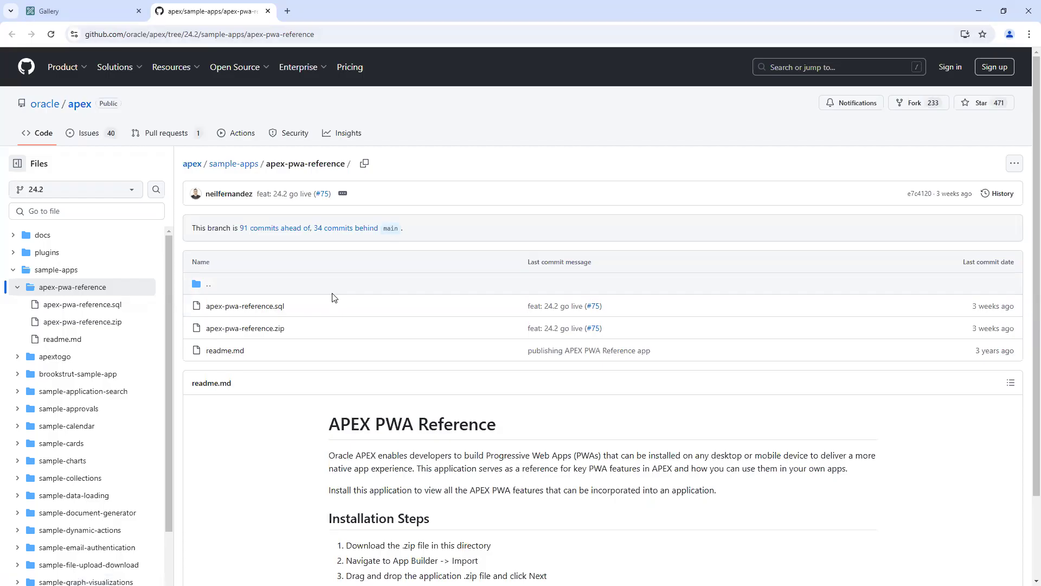
key("ctrl+shift+Tab")
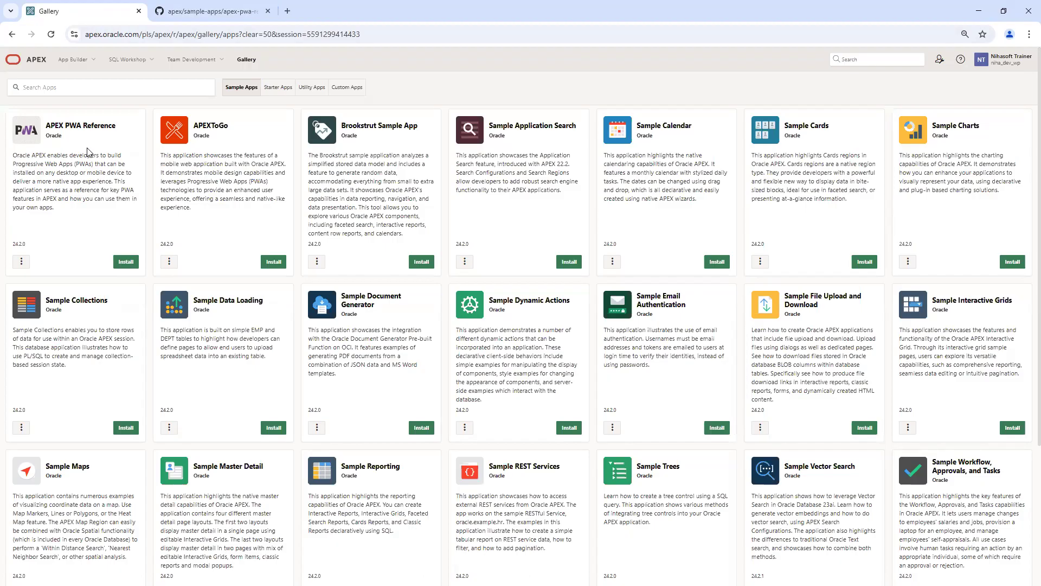
left_click(182, 13)
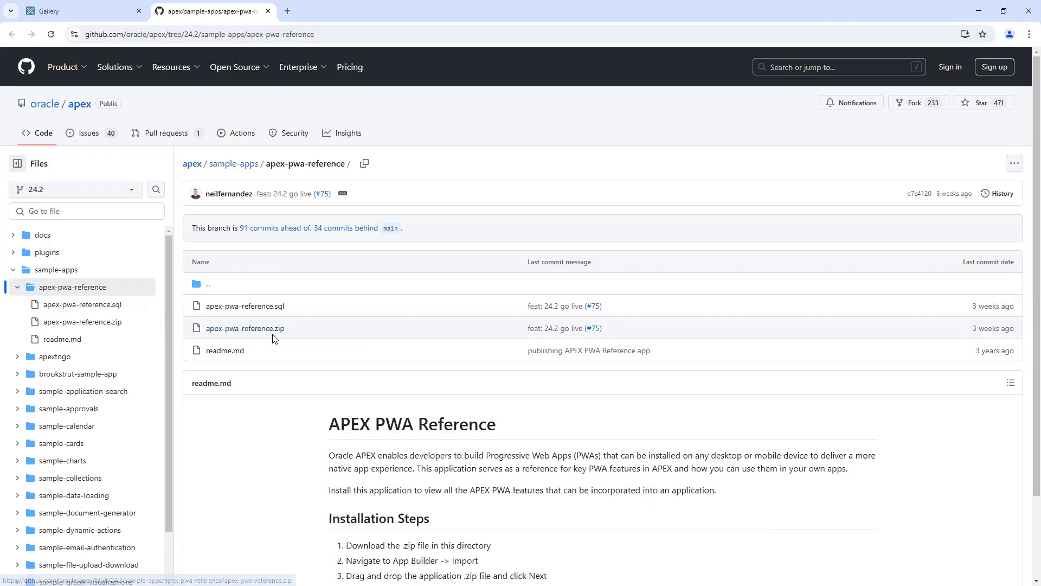
left_click(76, 11)
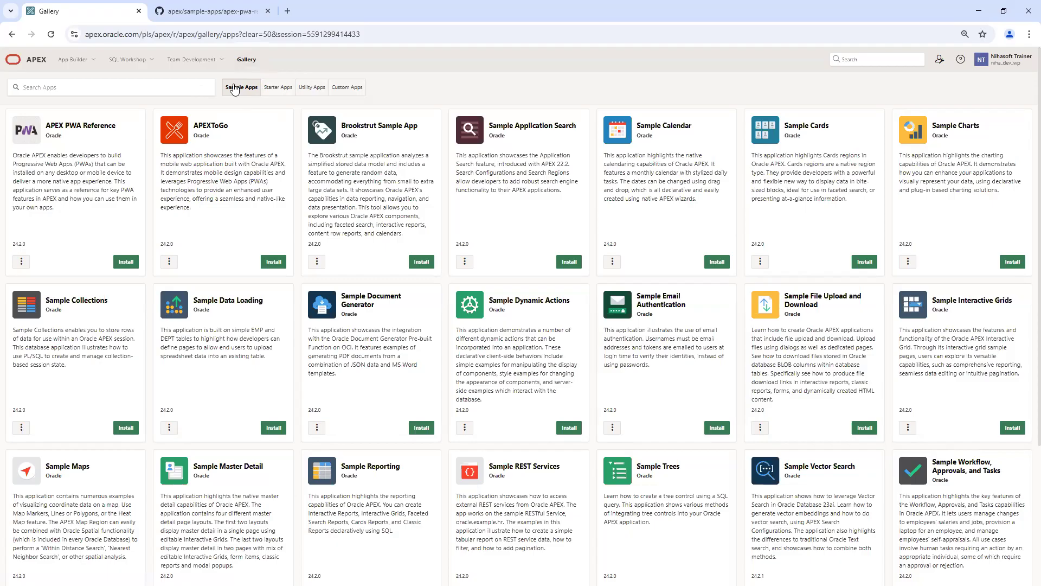
left_click(286, 91)
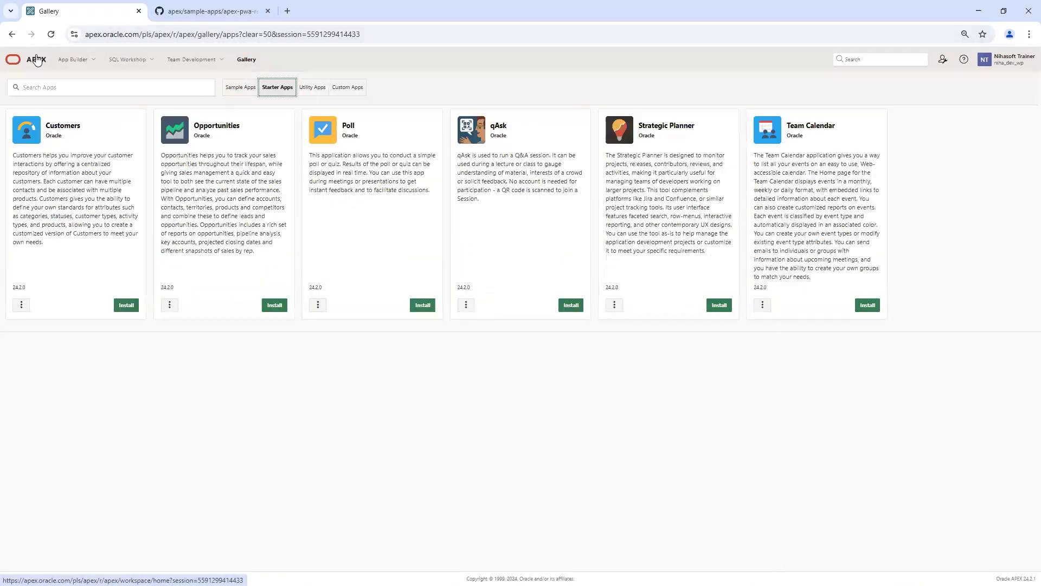
Step: Return to the App Builder list and start a new application with ID 37299
left_click(77, 61)
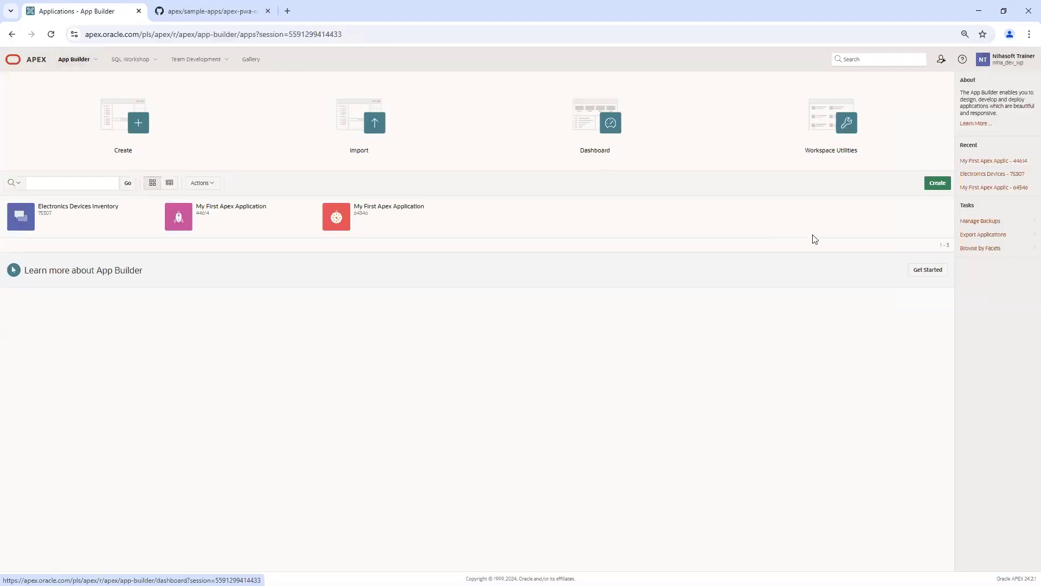
left_click(938, 183)
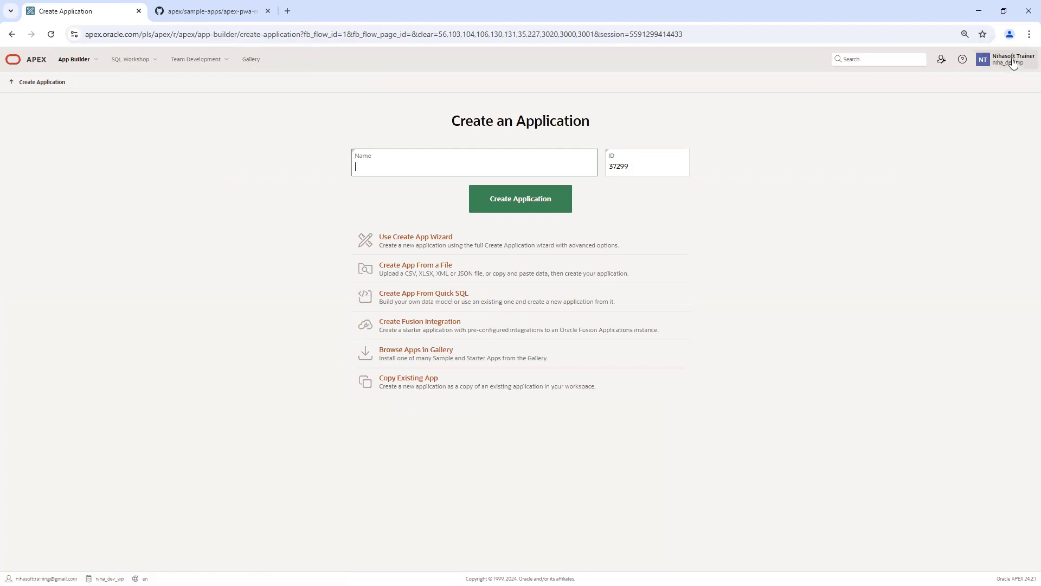
Step: Choose Copy Existing App and copy from 44614 My First Apex Application
left_click(522, 385)
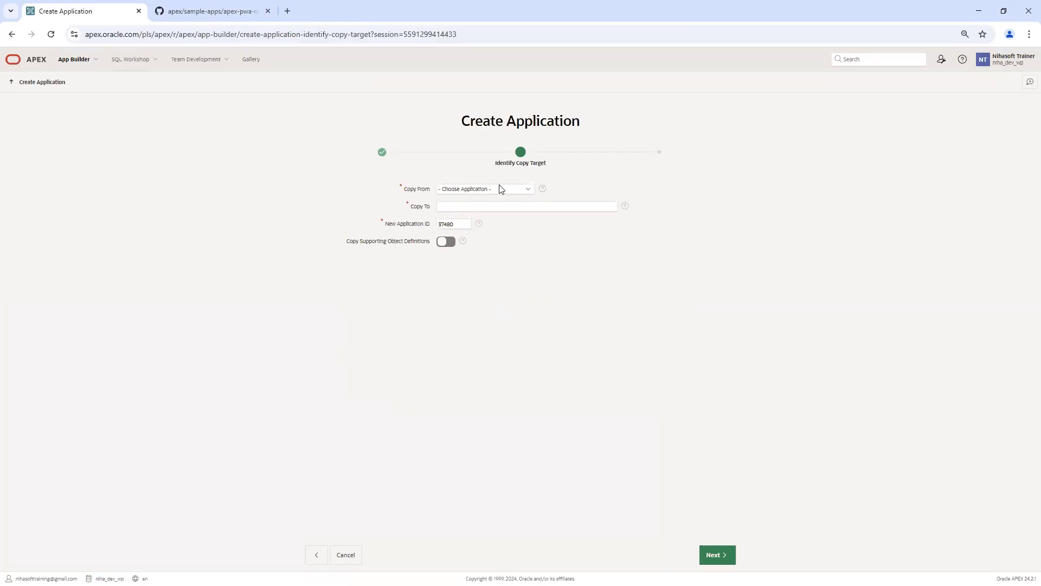
left_click(522, 191)
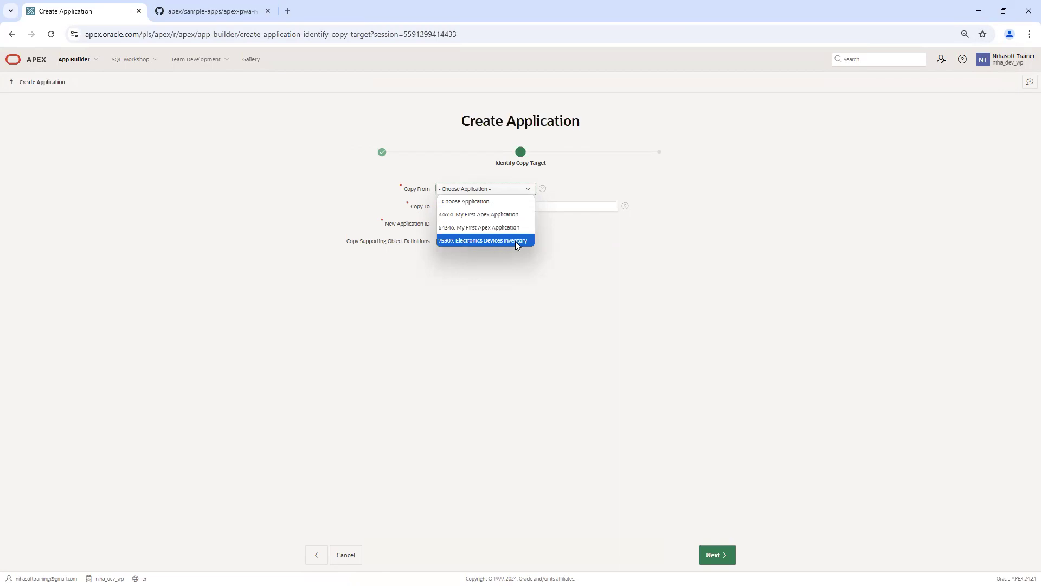
left_click(482, 215)
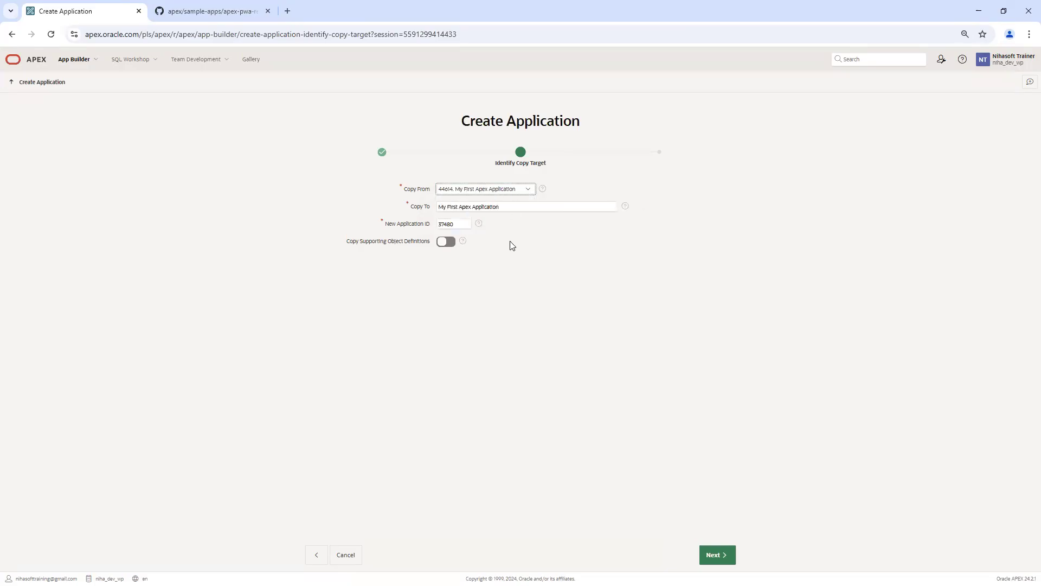
Step: Keep the copy's name as My First Apex Application with new application ID 37480
left_click_drag(438, 208, 526, 208)
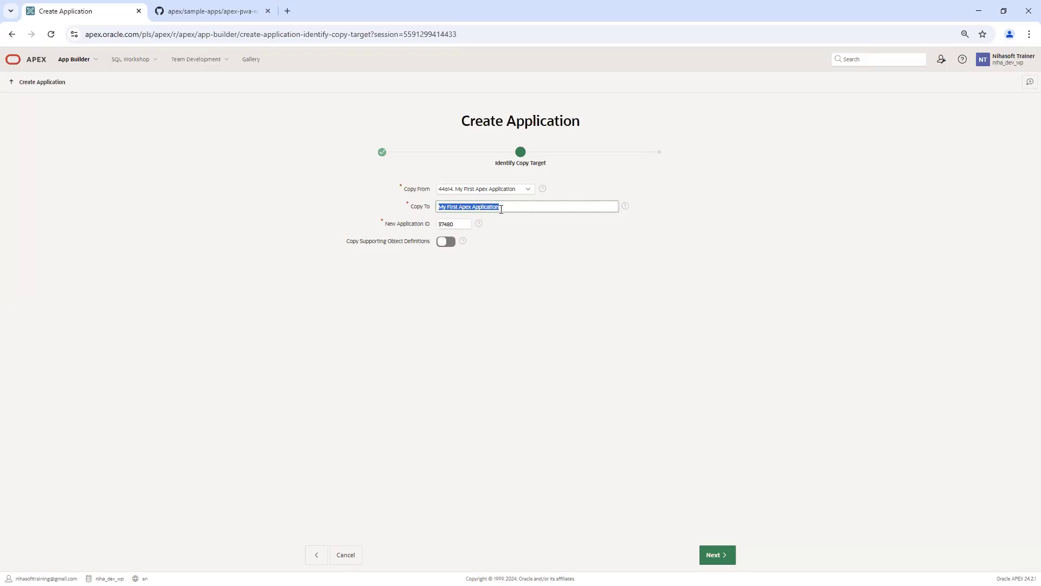
left_click(461, 225)
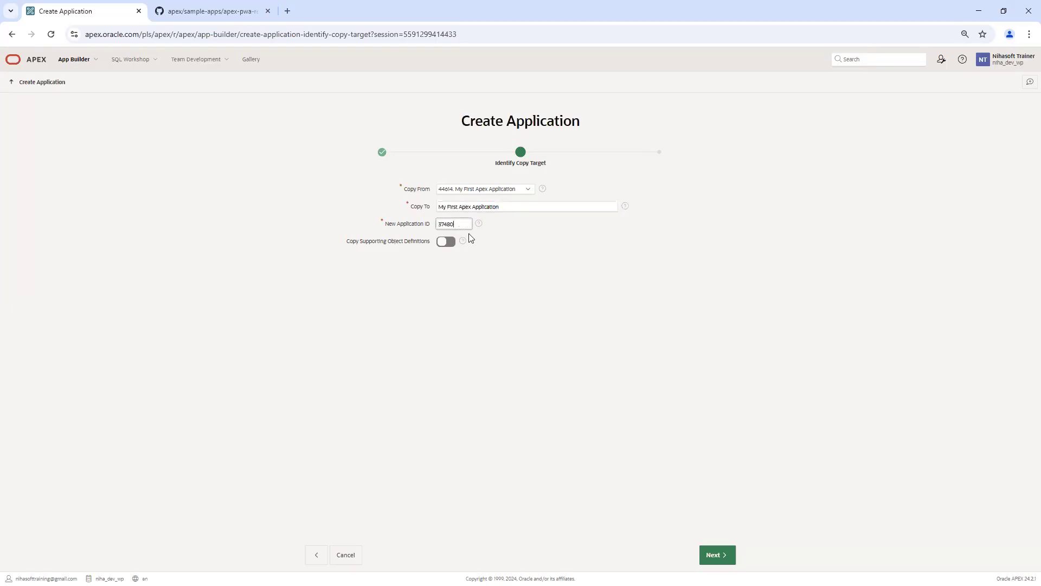
double_click(450, 225)
left_click(537, 287)
Step: Leave Copy Supporting Object Definitions off and advance to the Confirm step
left_click(447, 248)
left_click(446, 243)
left_click(720, 558)
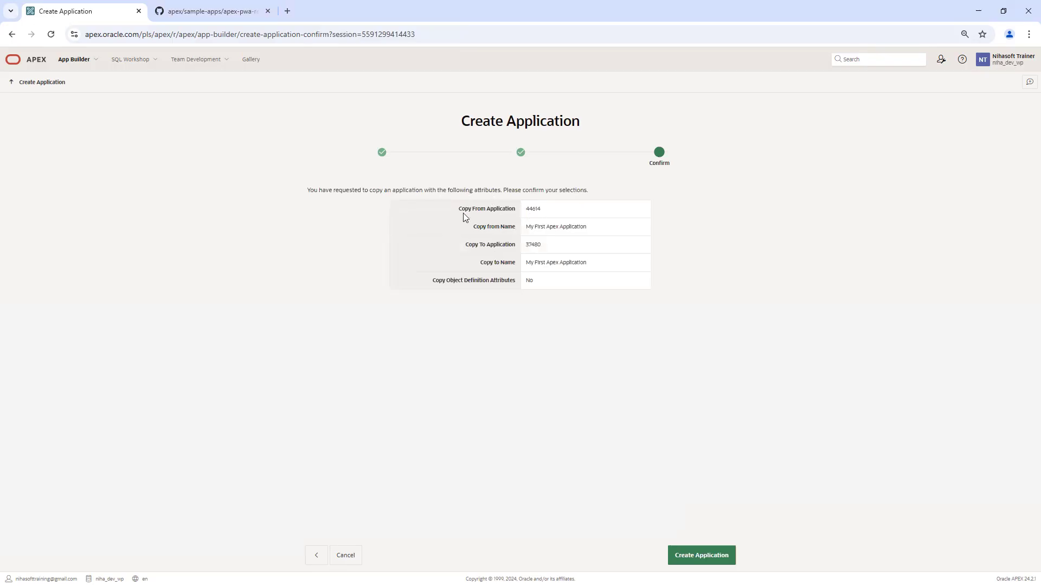
left_click_drag(459, 212, 534, 210)
Step: Review the confirm summary: source 44614, new ID 37480, copied attributes No
double_click(534, 209)
triple_click(545, 228)
double_click(533, 244)
triple_click(541, 264)
double_click(529, 280)
triple_click(545, 262)
double_click(572, 262)
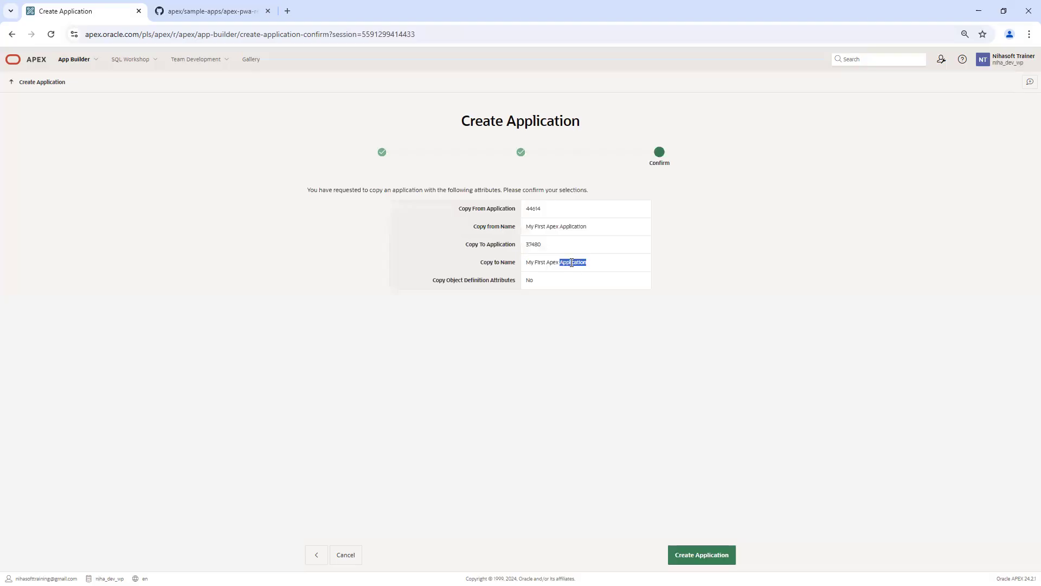
Step: Go back and append ' - Copy' to the new application's name
left_click(317, 555)
left_click(512, 206)
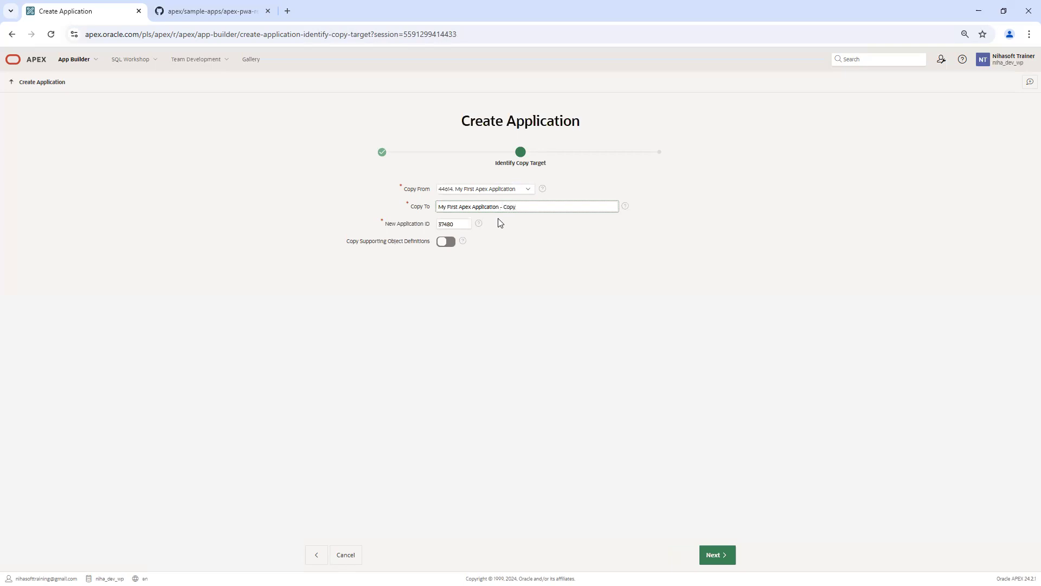
left_click(558, 258)
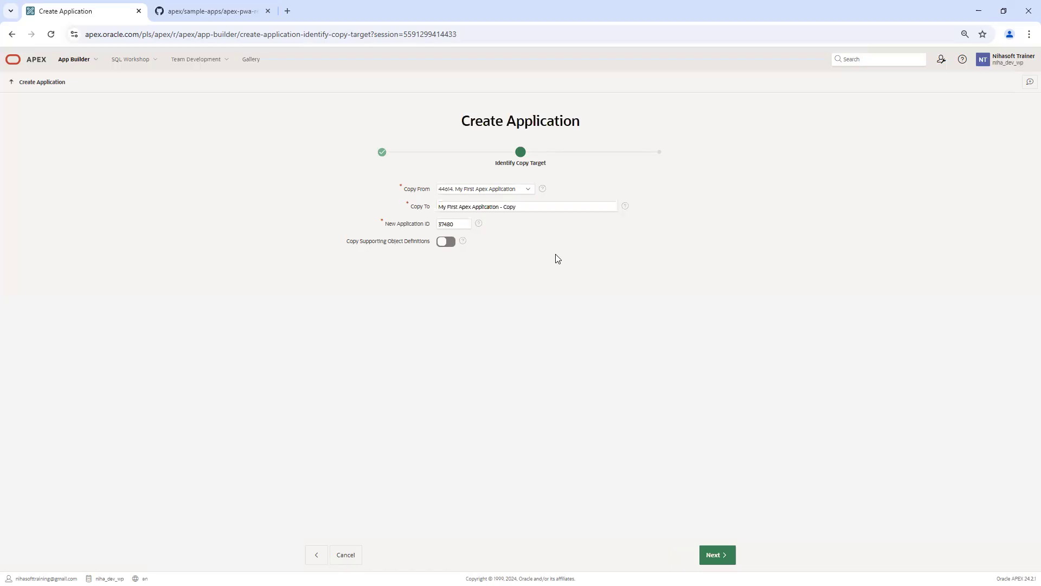
Step: Confirm and create application 37480 named My First Apex Application - Copy
left_click(717, 555)
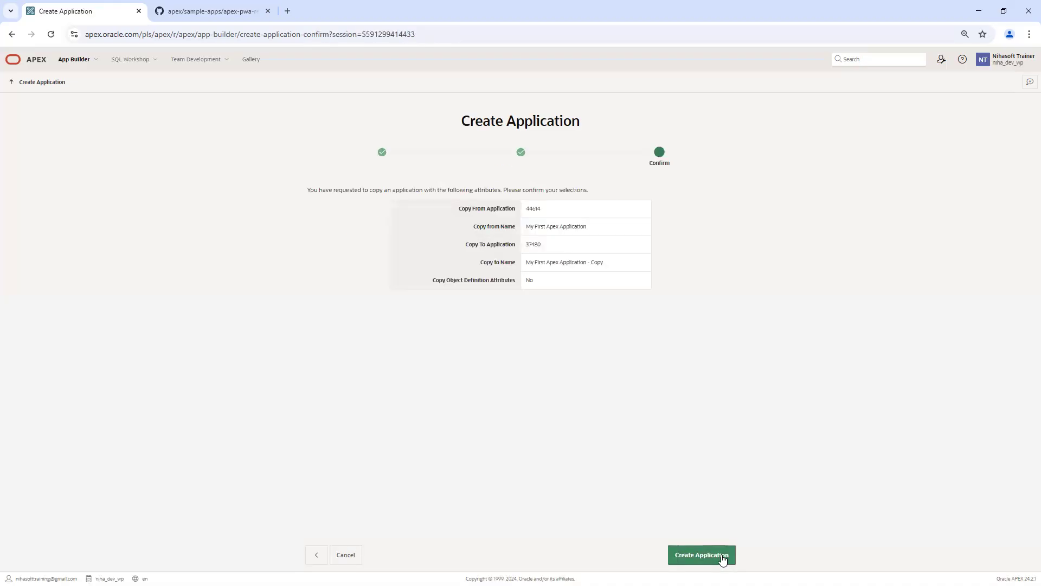
triple_click(567, 225)
triple_click(567, 262)
left_click(710, 556)
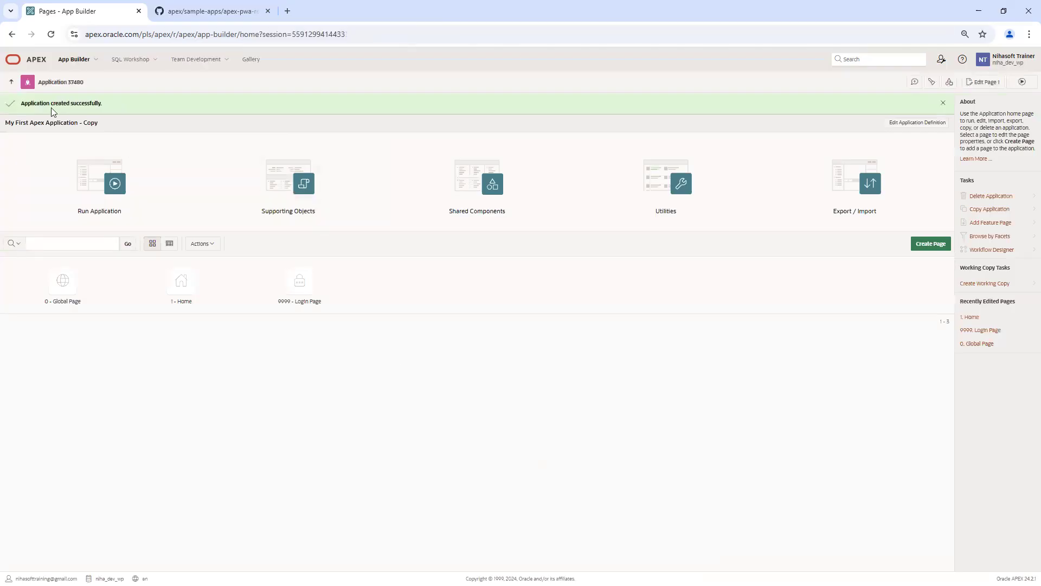
Step: Return to the App Builder list of four applications, then switch to the Day 4 notes
left_click(9, 84)
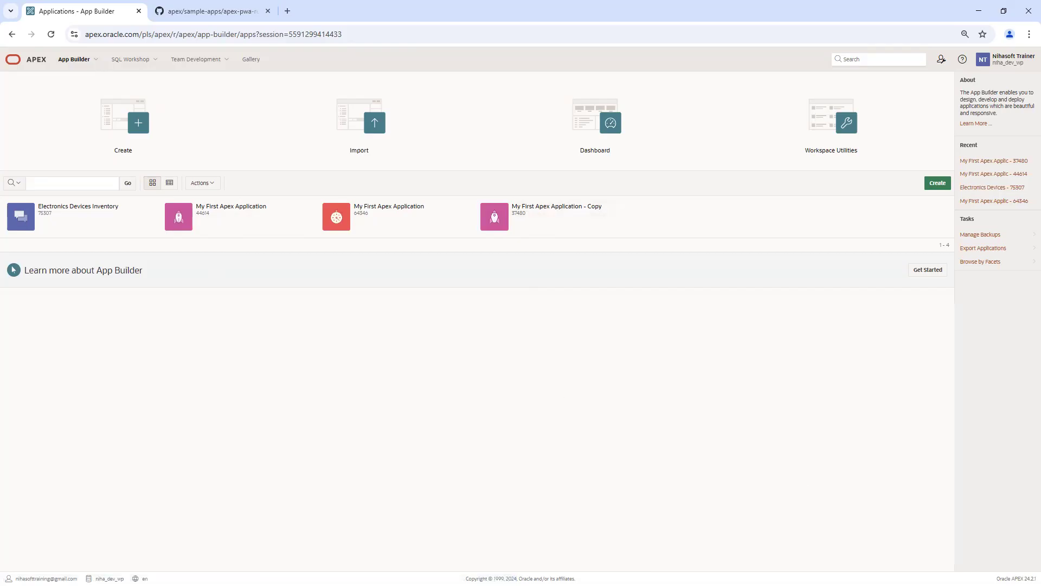
key("alt+Tab")
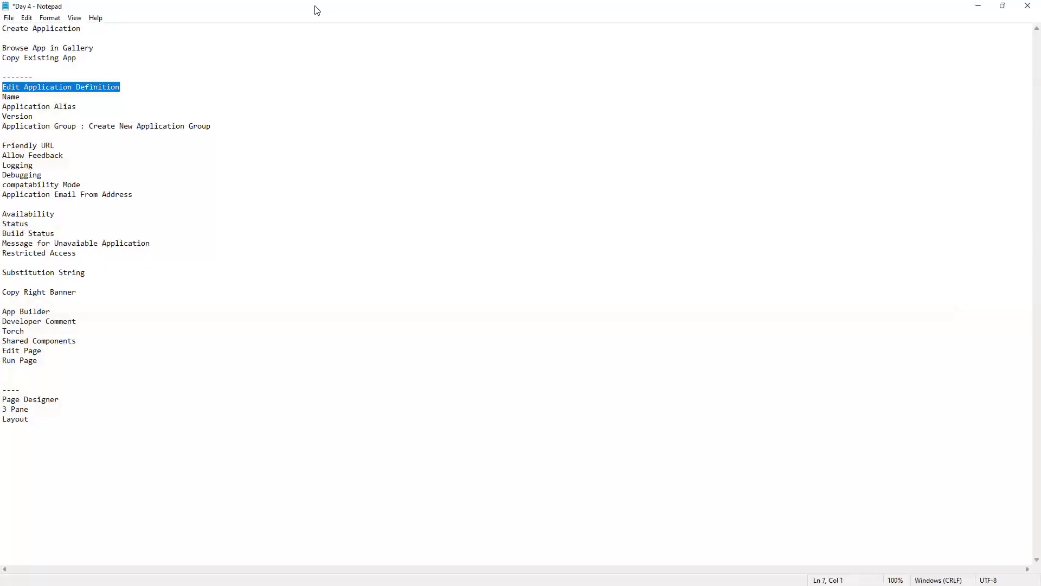
key("alt+Tab")
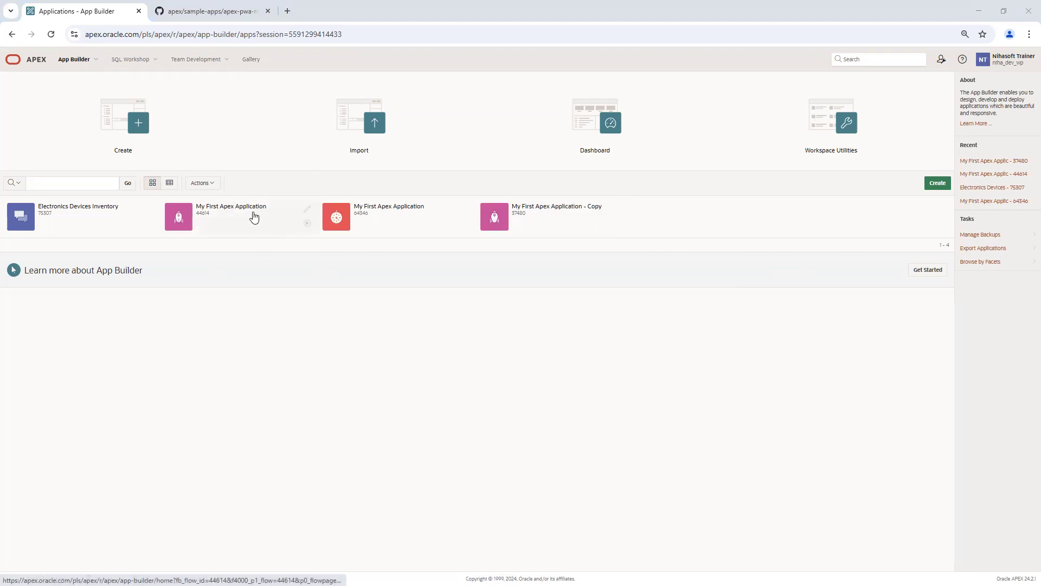
Step: Open application 44614, My First Apex Application, showing its Global, Home and Login pages
left_click(259, 214)
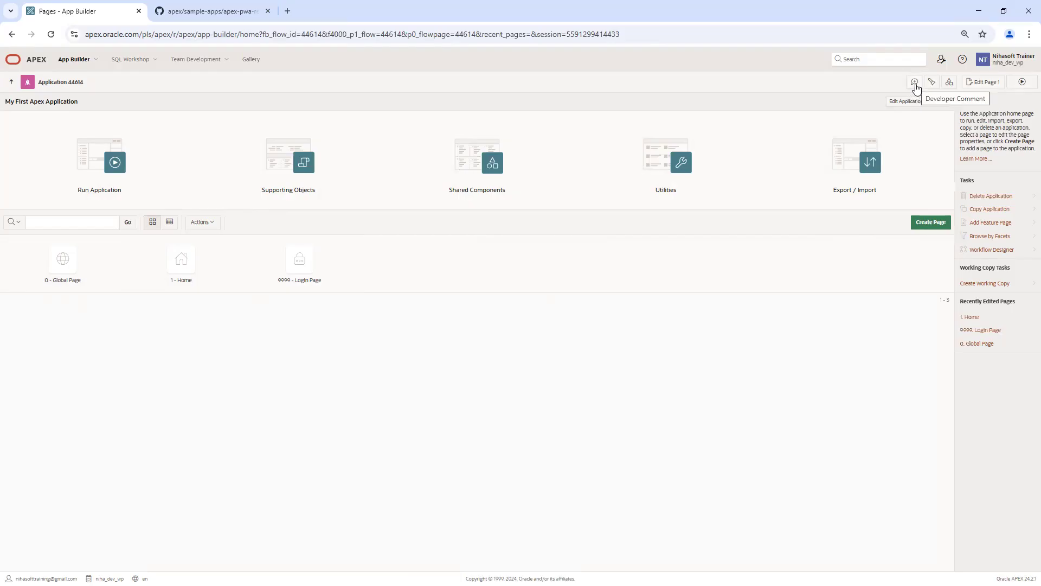
Step: Write a page 1 developer comment reading 'I am doing some task on Dashboard.'
left_click(916, 82)
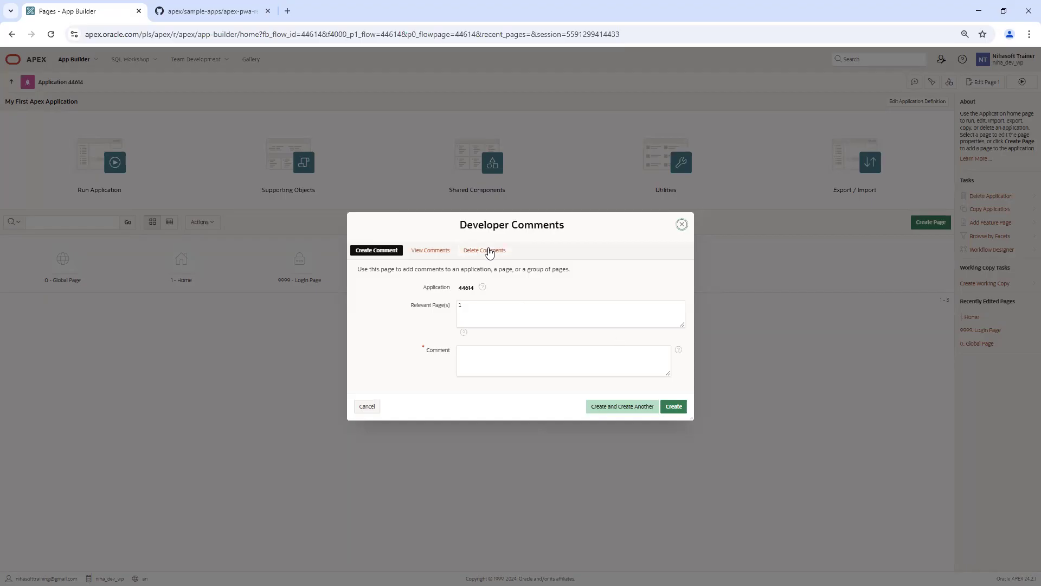
left_click(483, 313)
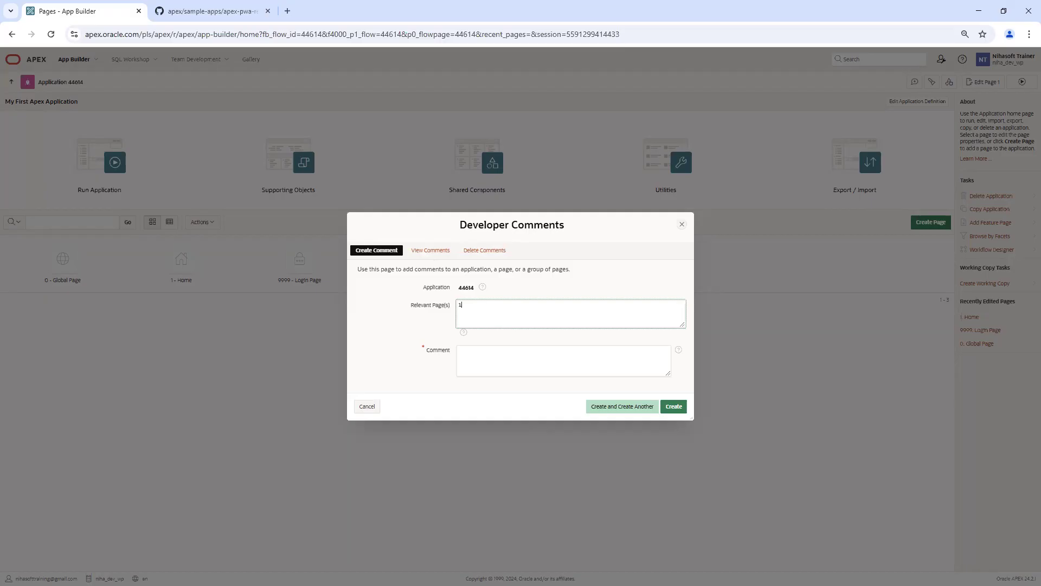
left_click(477, 361)
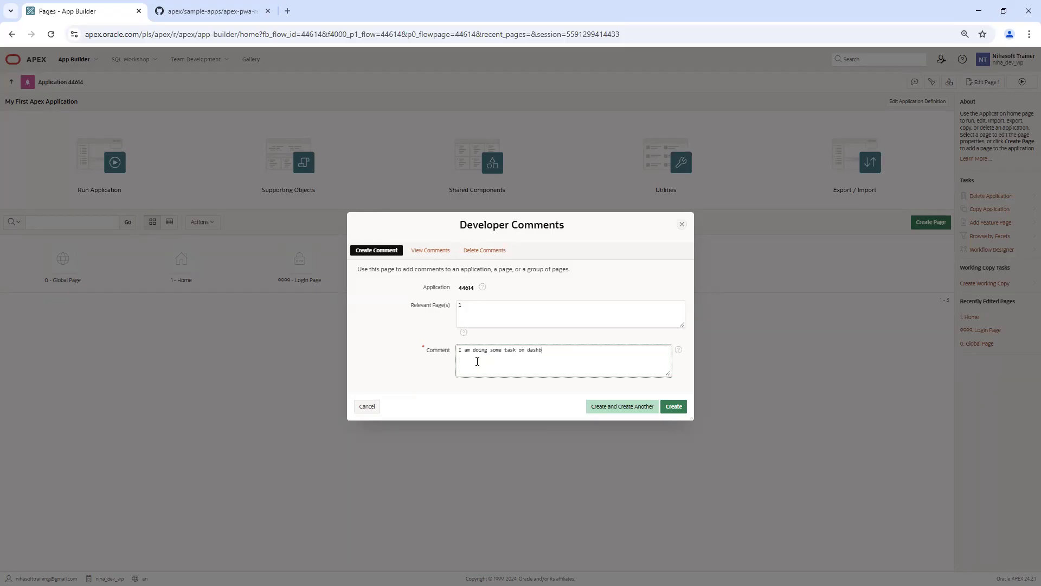
key("BackSpace")
type(".")
left_click(531, 350)
key("BackSpace")
type("D")
Step: Save the Dashboard comment, check it under View Comments, and cancel out of editing it
left_click(678, 409)
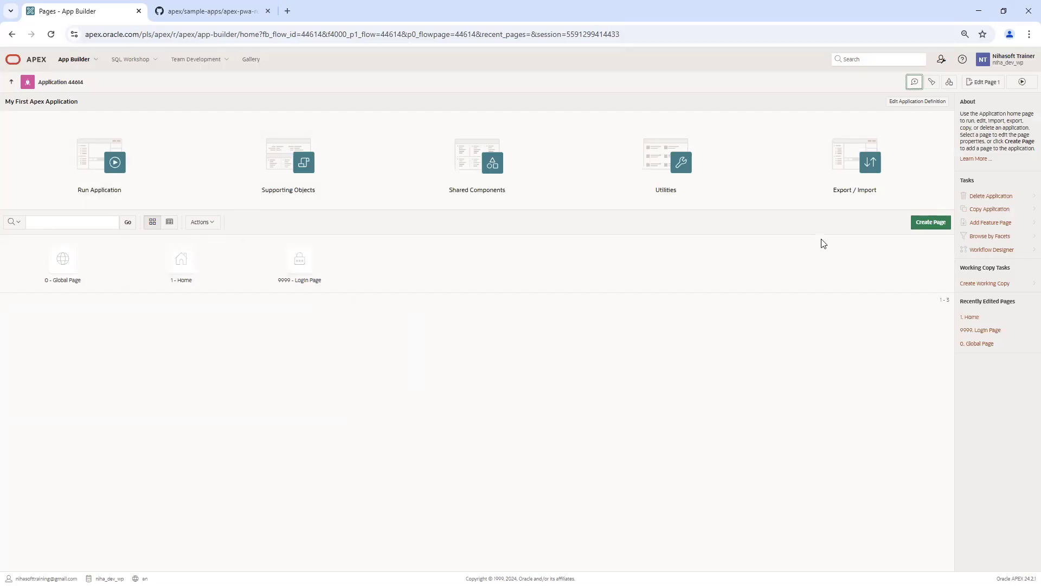
left_click(915, 83)
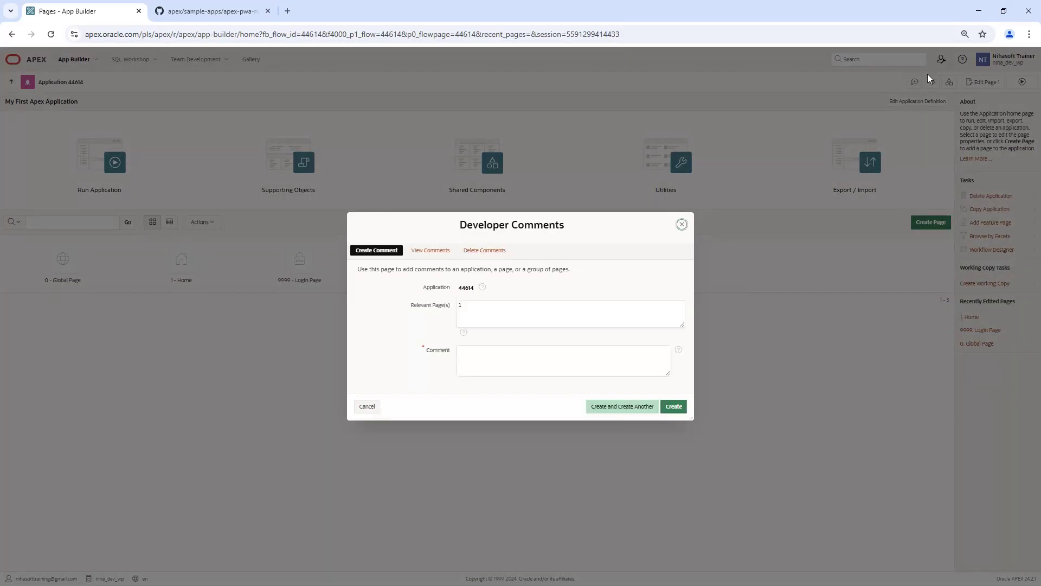
left_click(432, 251)
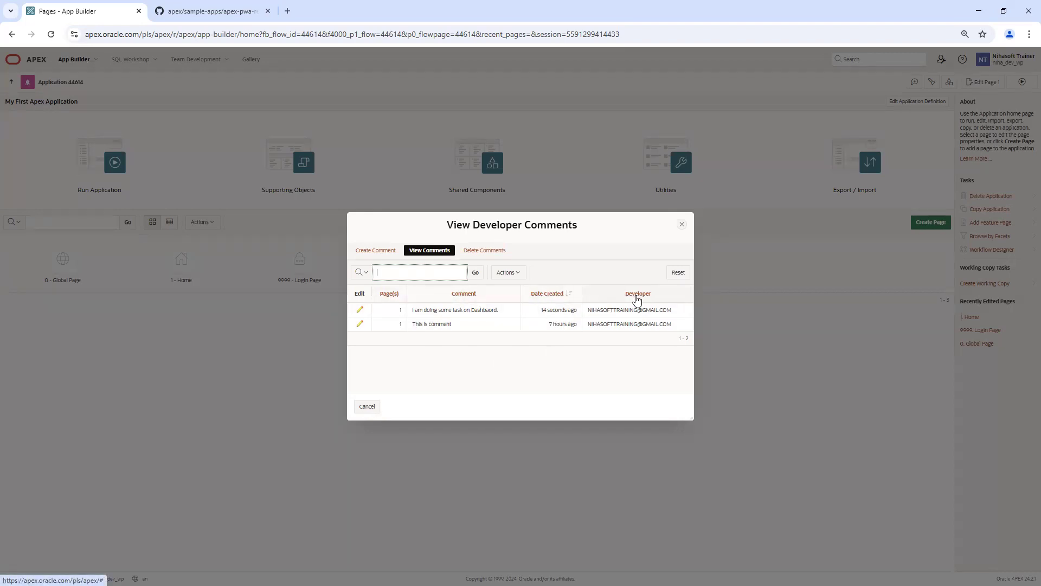
left_click(361, 310)
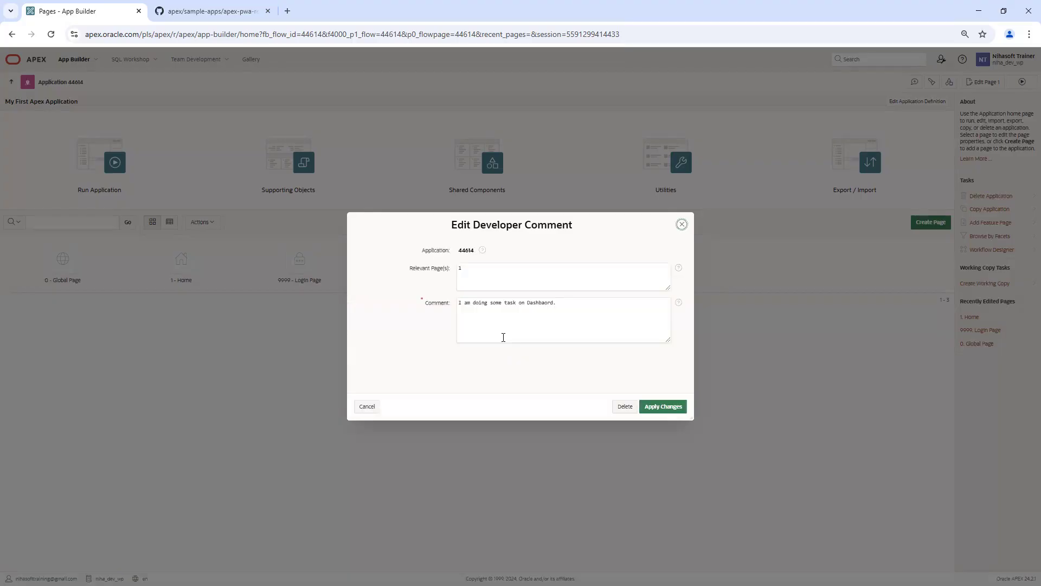
left_click(367, 407)
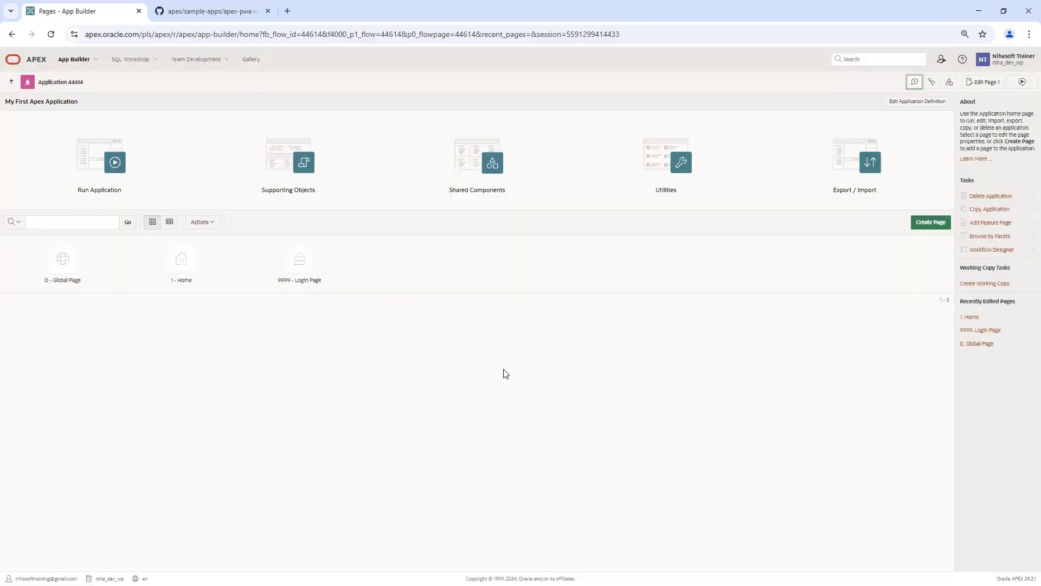
left_click(916, 83)
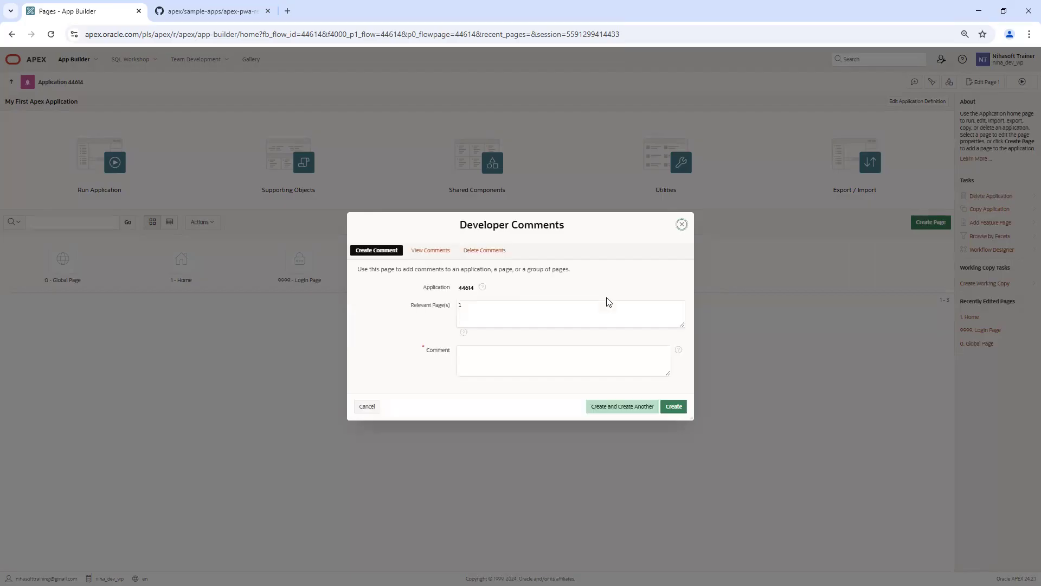
Step: Review the Delete Comments options, all or one developer's, without deleting, then return to Create Comment
left_click(489, 251)
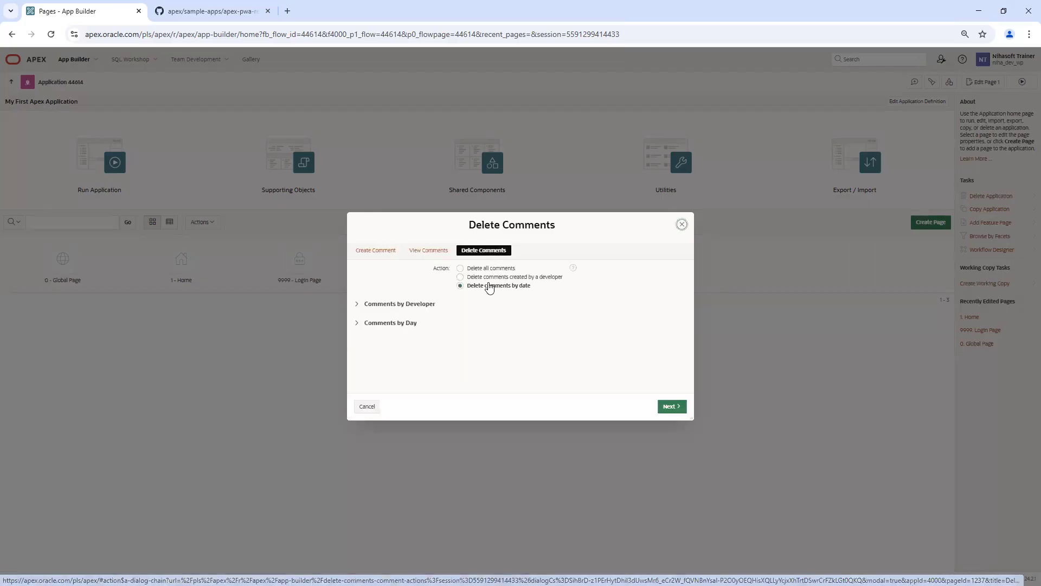
left_click(461, 269)
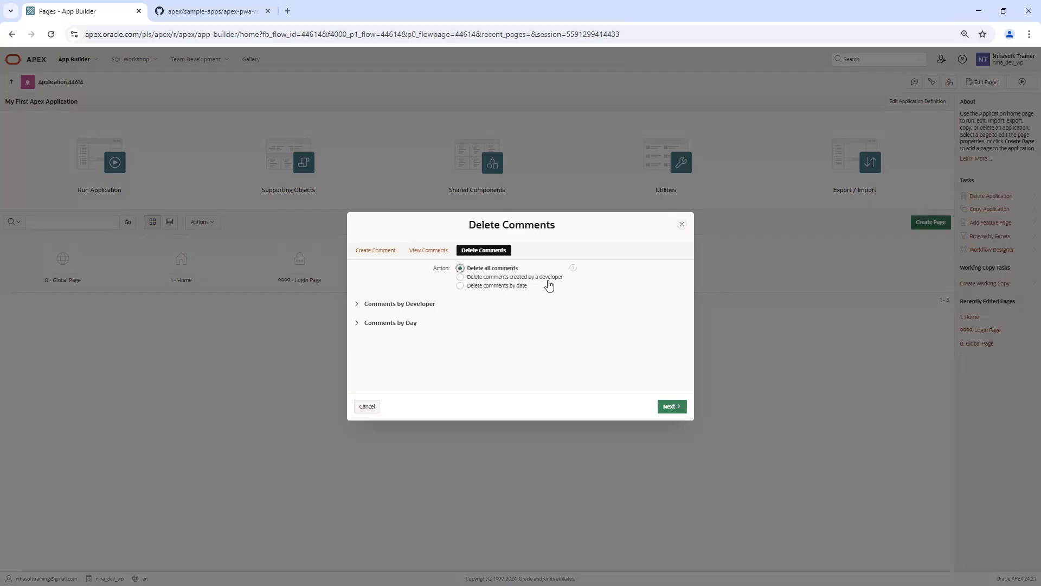
left_click(498, 278)
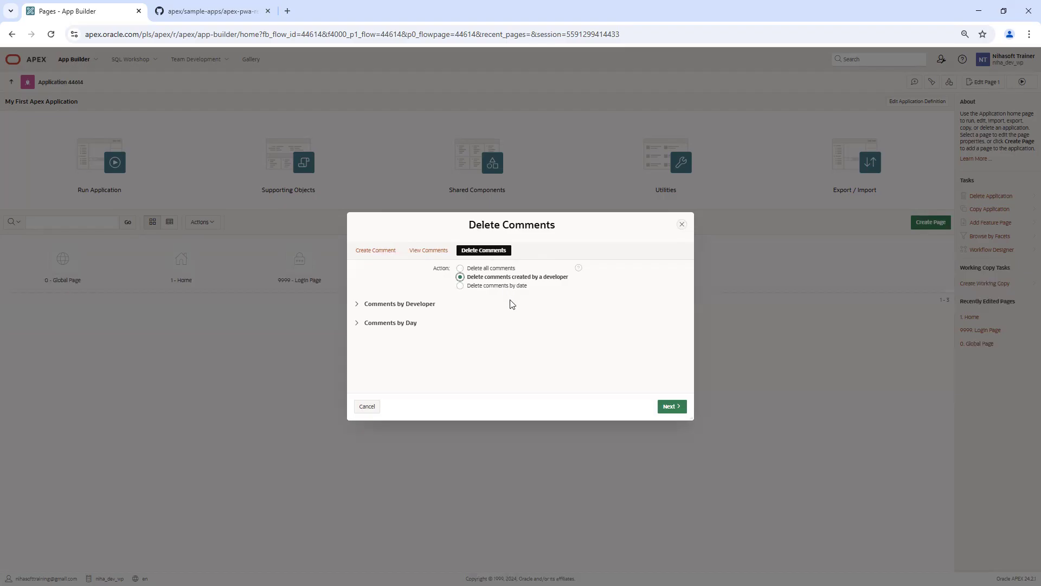
left_click(379, 252)
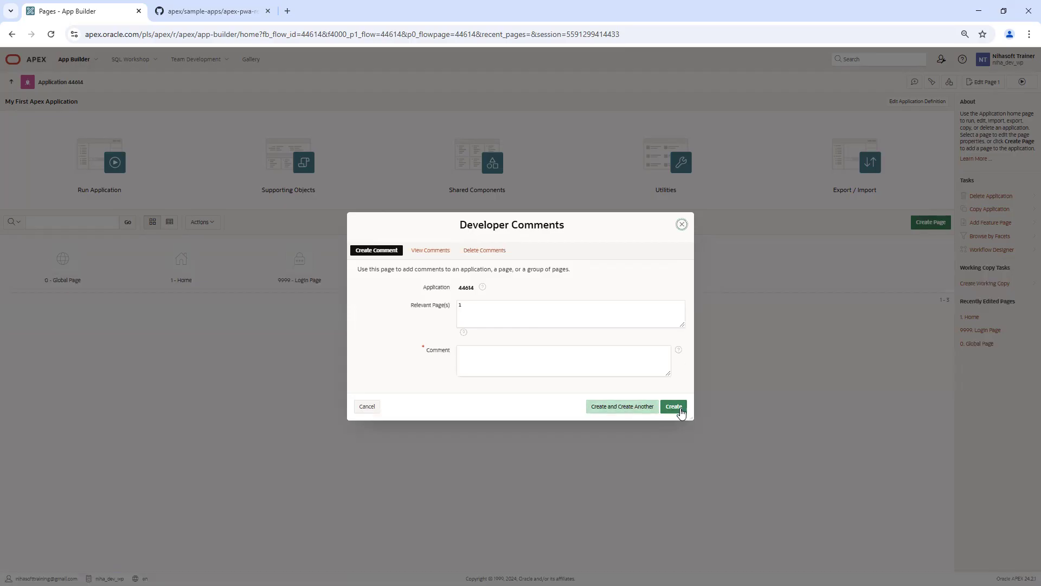
Step: Add a 'tt' test comment, then submit 'Create comment & Create another' via Create and Create Another
left_click(531, 355)
type("tt")
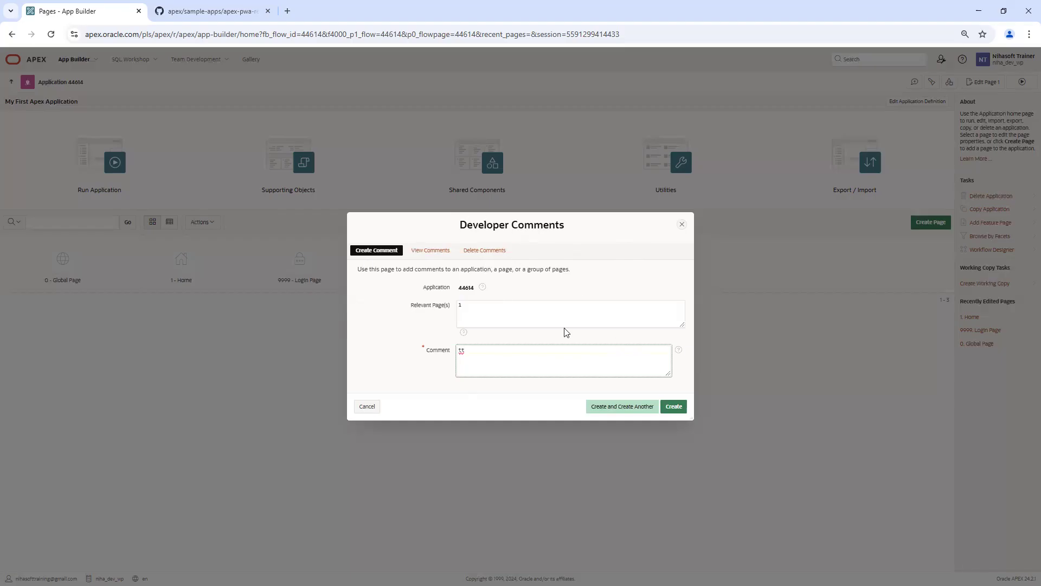
left_click(681, 407)
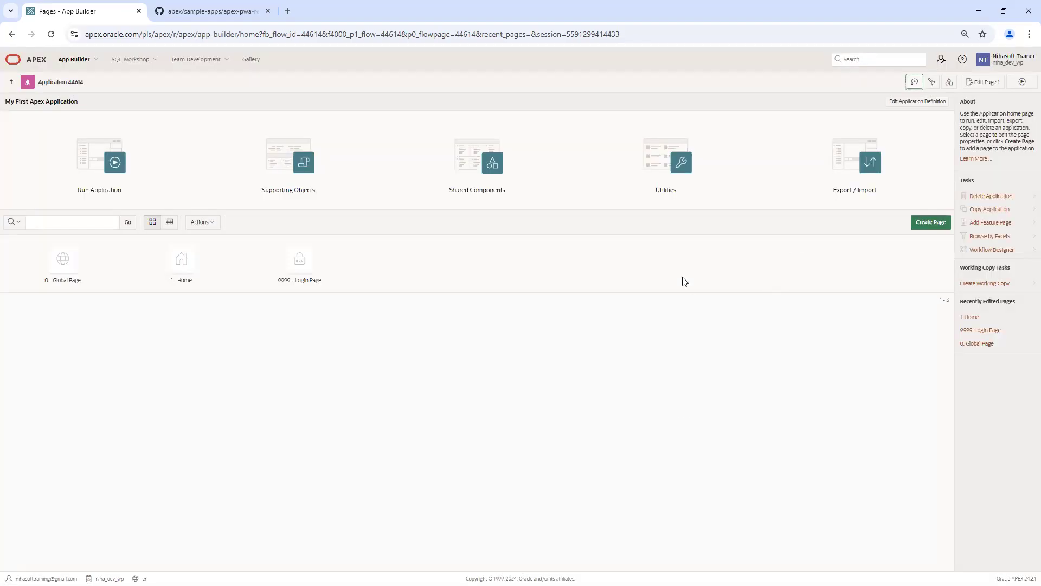
left_click(915, 82)
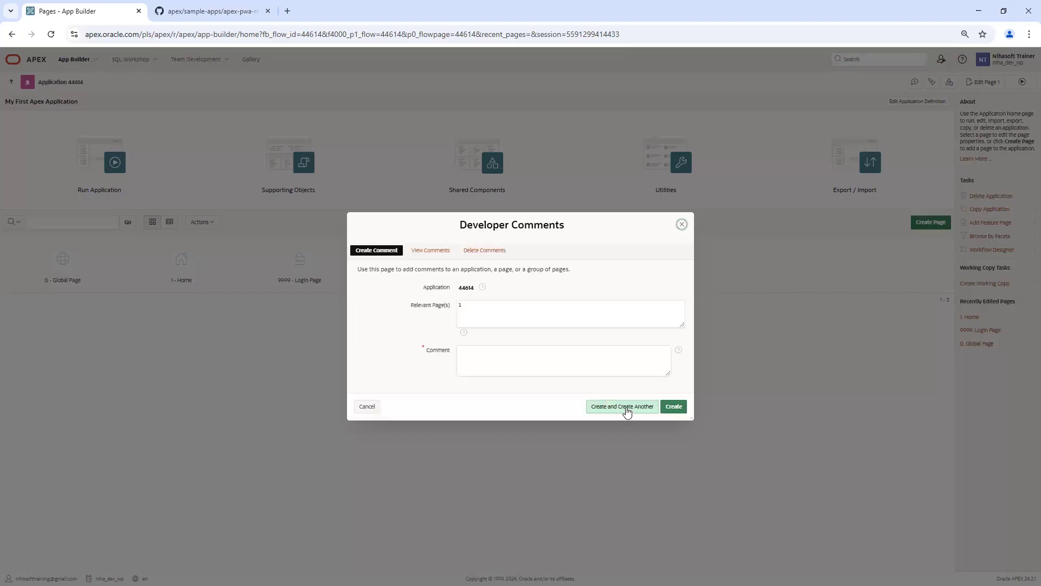
left_click(482, 355)
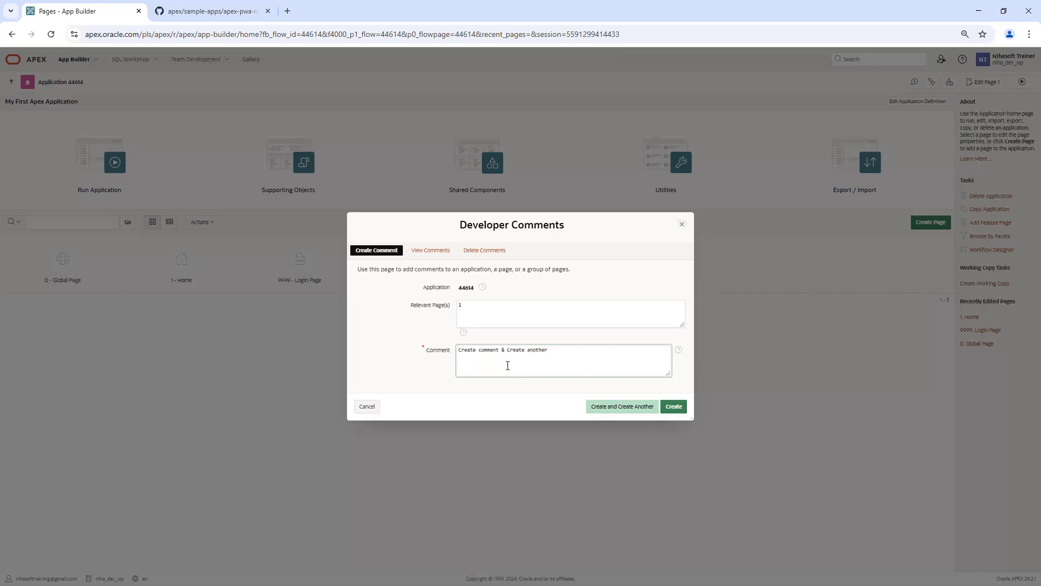
left_click(636, 413)
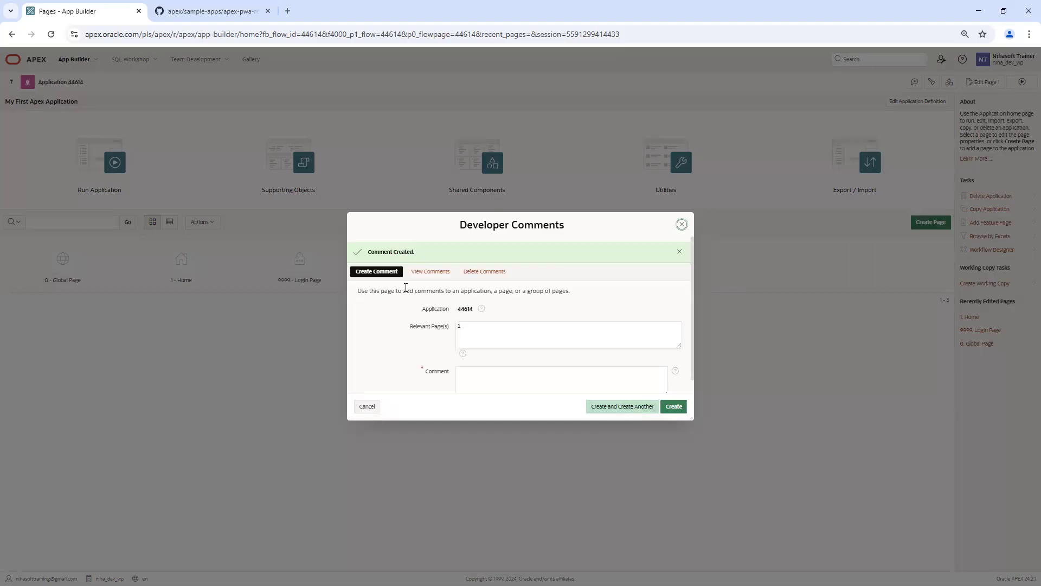
Step: Check the 'Comment Created.' message, then close the Developer Comments dialog
left_click_drag(364, 254, 449, 256)
scroll(518, 321, "down", 1)
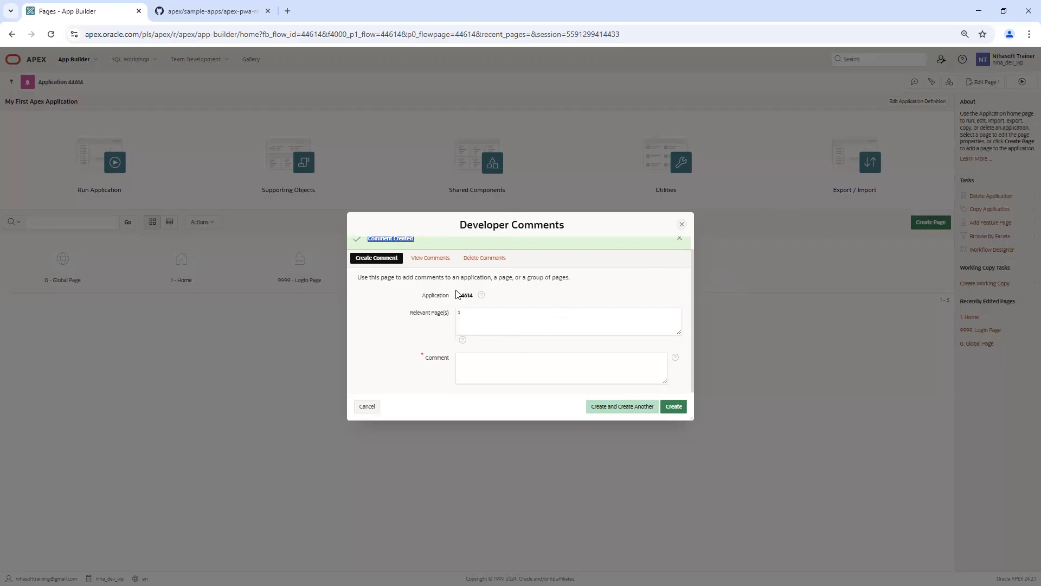
left_click(476, 367)
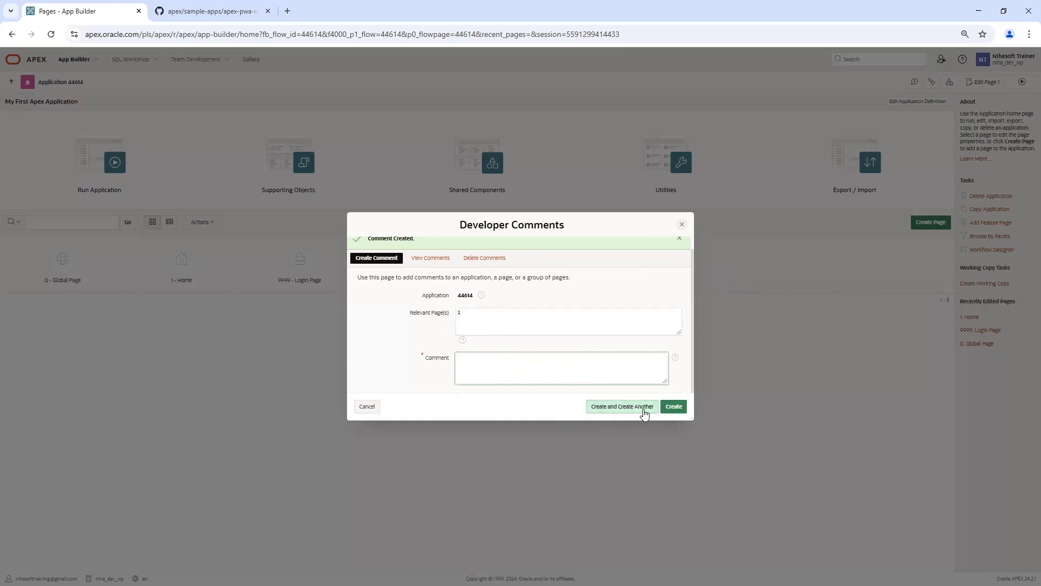
scroll(477, 304, "up", 1)
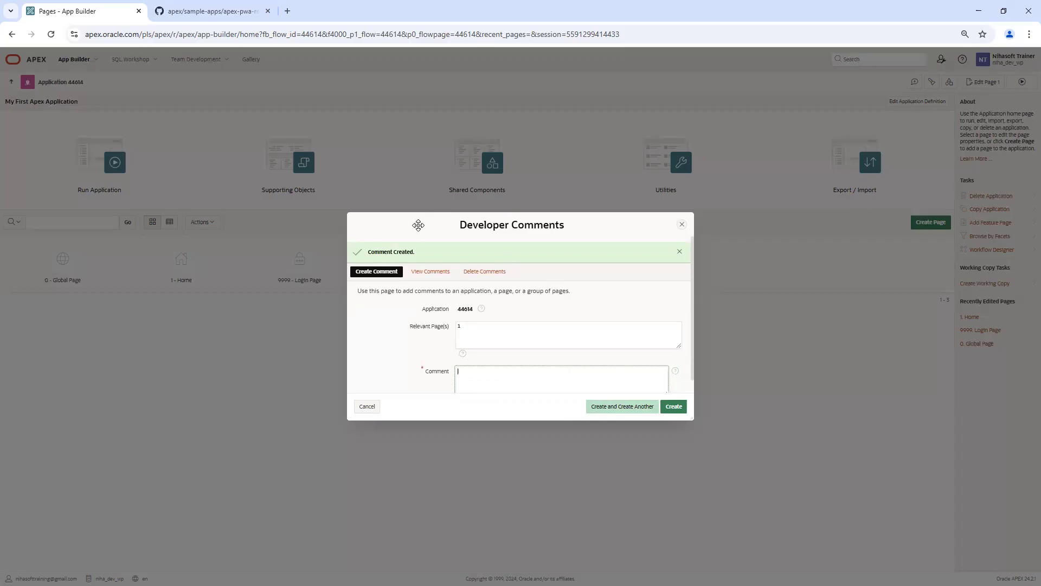
scroll(472, 337, "down", 1)
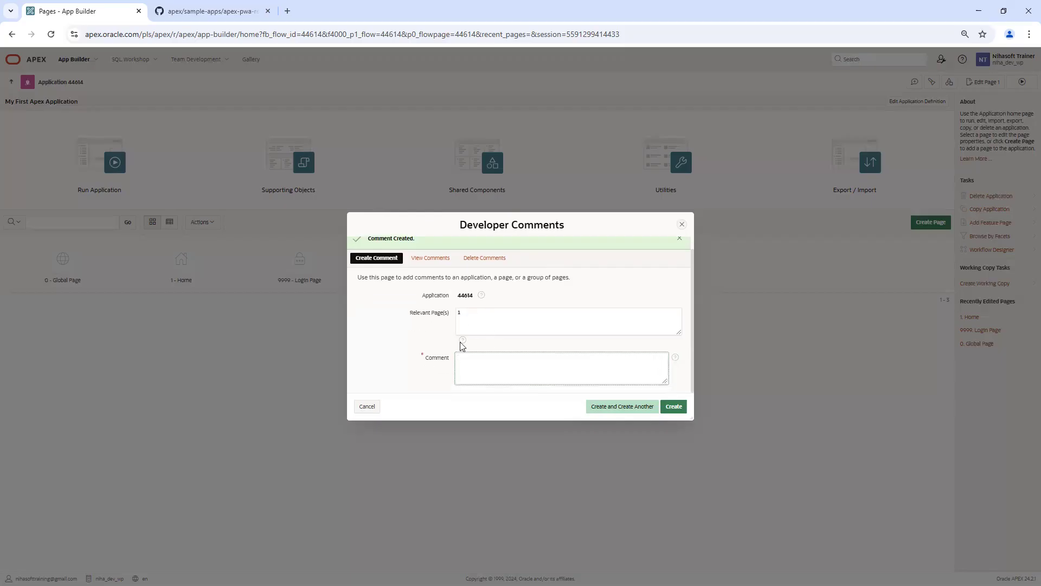
left_click(562, 355)
scroll(538, 313, "up", 1)
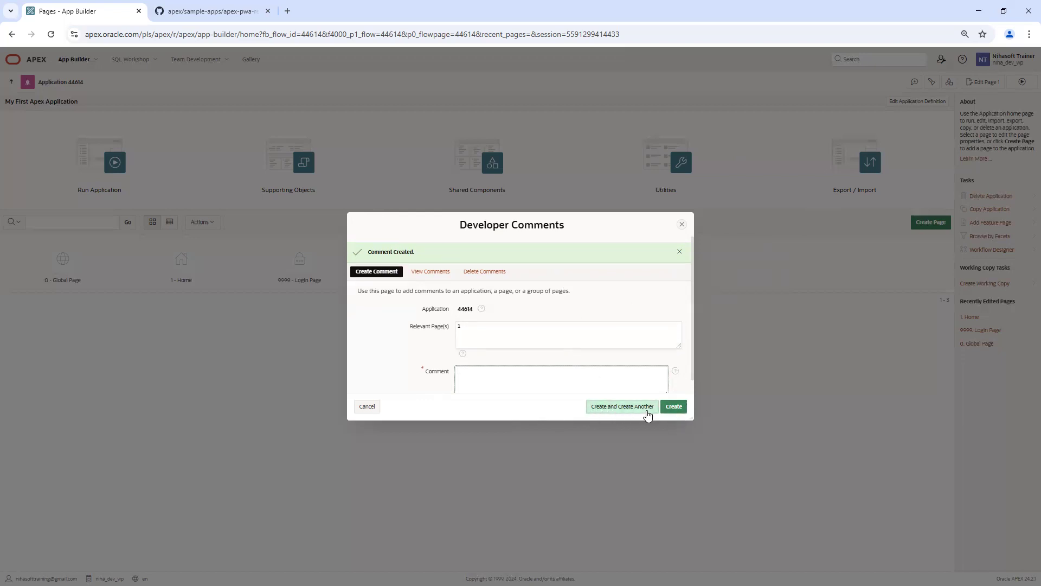
scroll(488, 347, "down", 1)
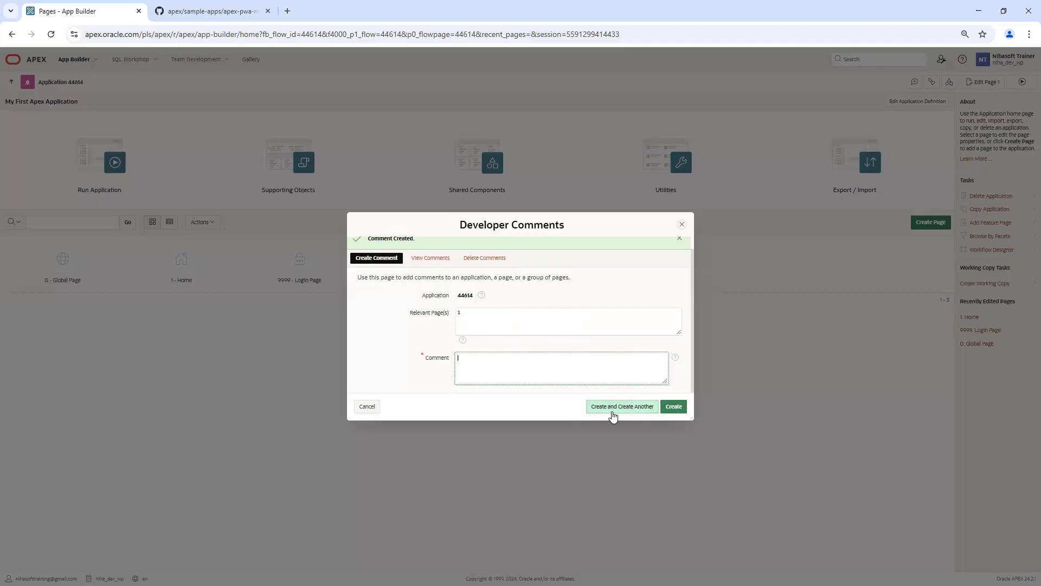
scroll(493, 308, "up", 1)
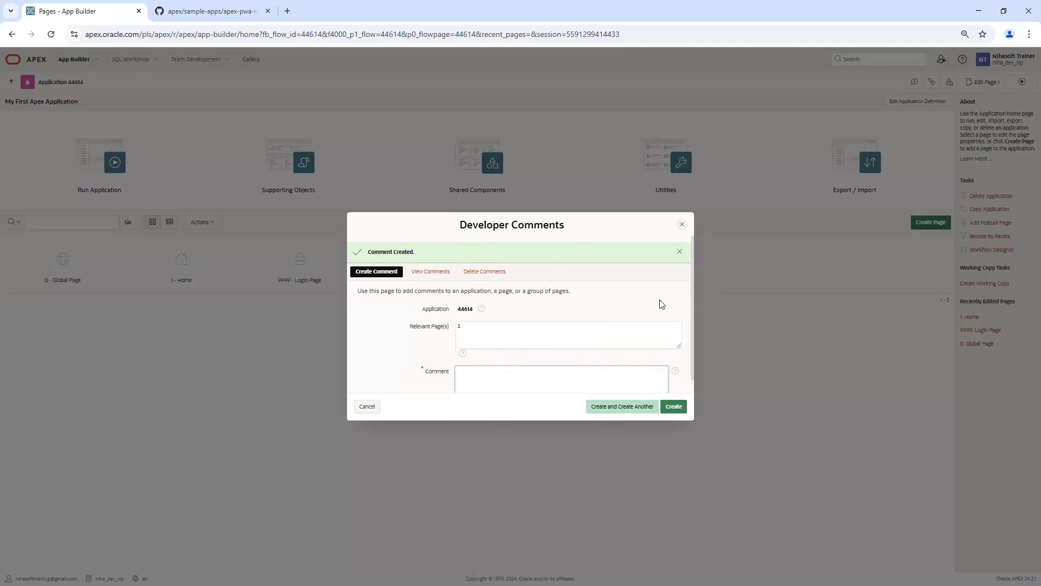
left_click(683, 226)
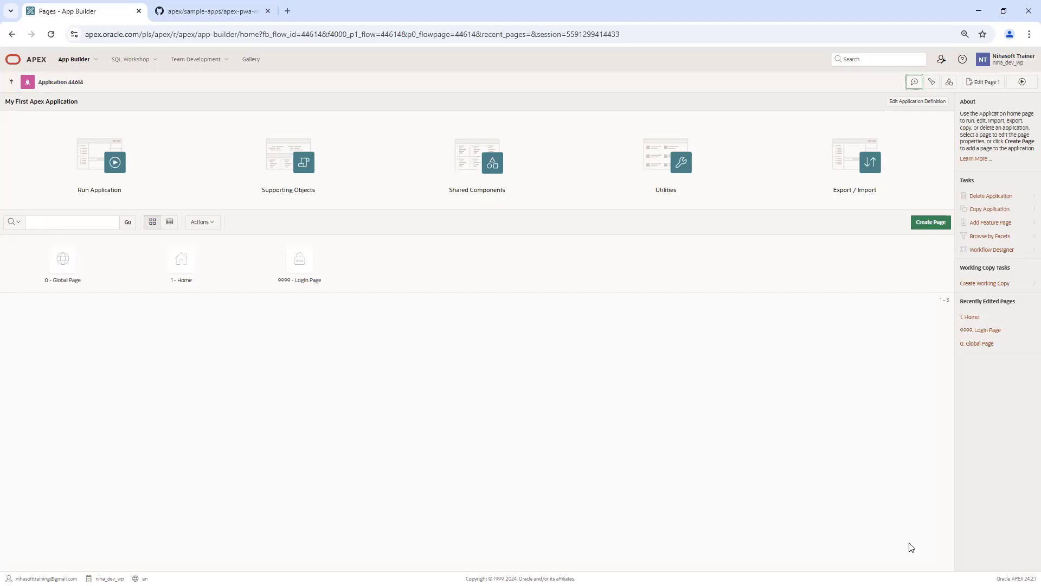
left_click(933, 83)
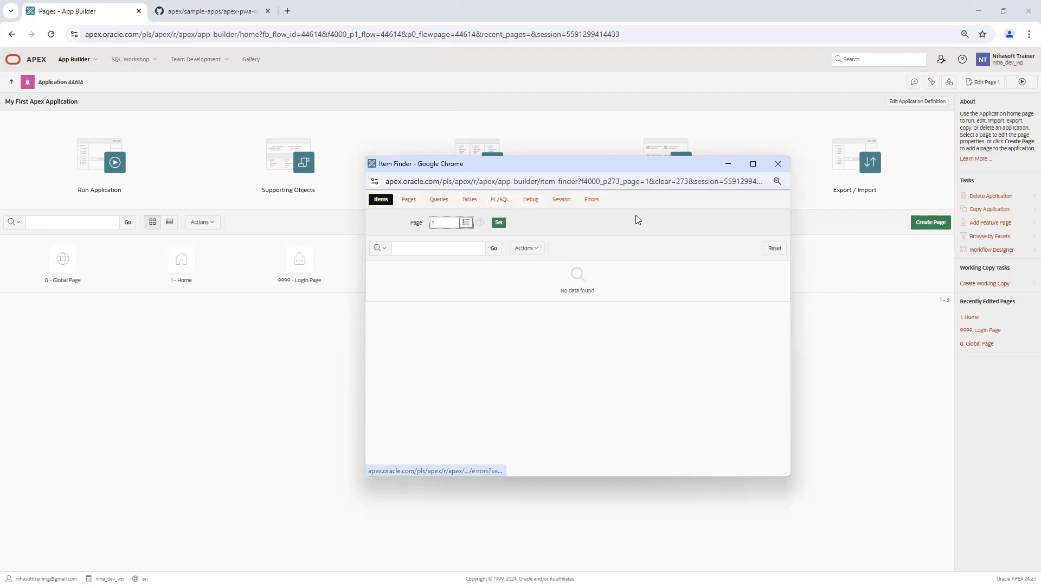
left_click(779, 163)
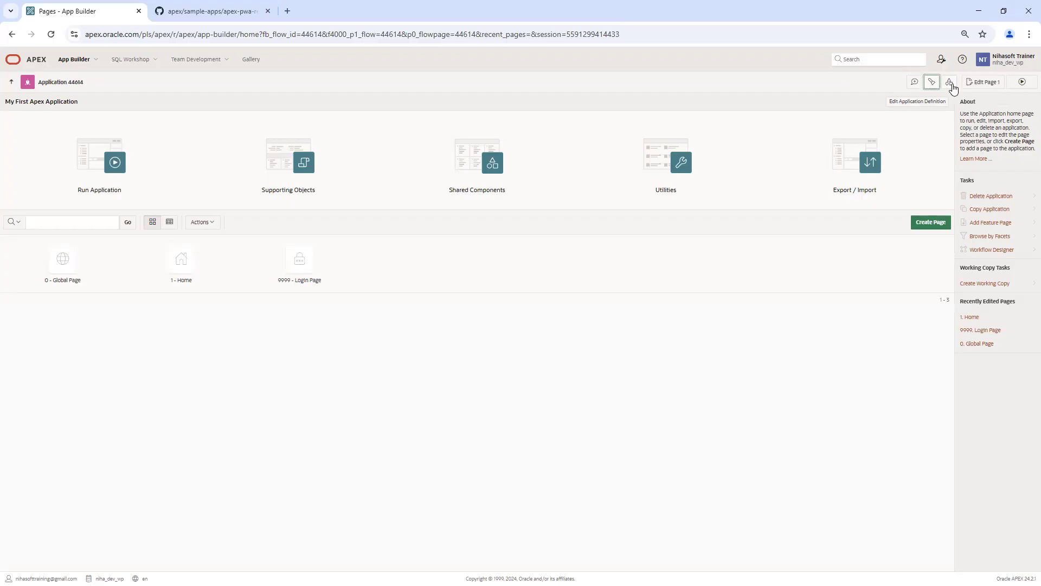
left_click(952, 83)
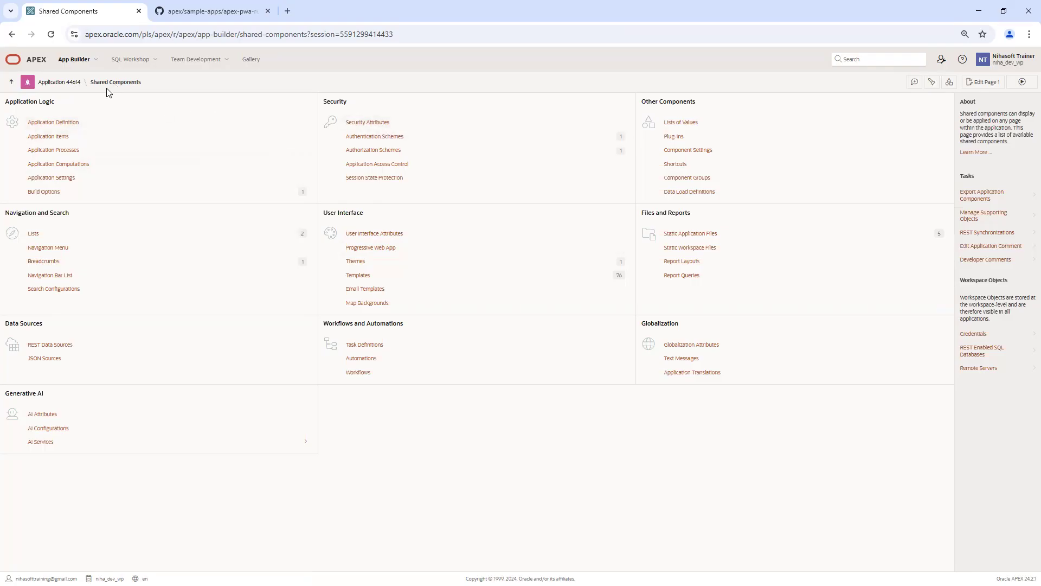
left_click_drag(91, 81, 156, 82)
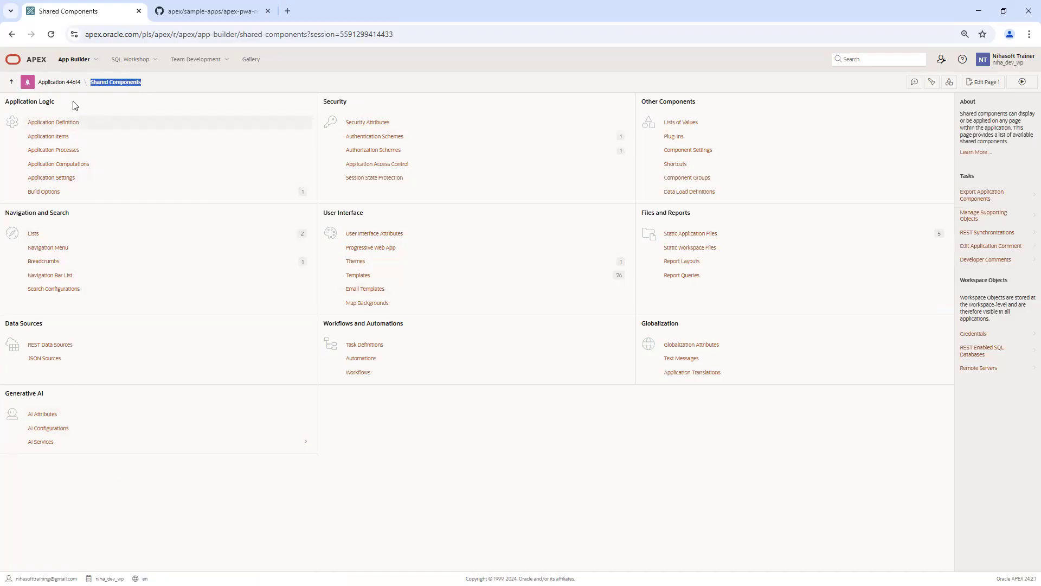
left_click(60, 82)
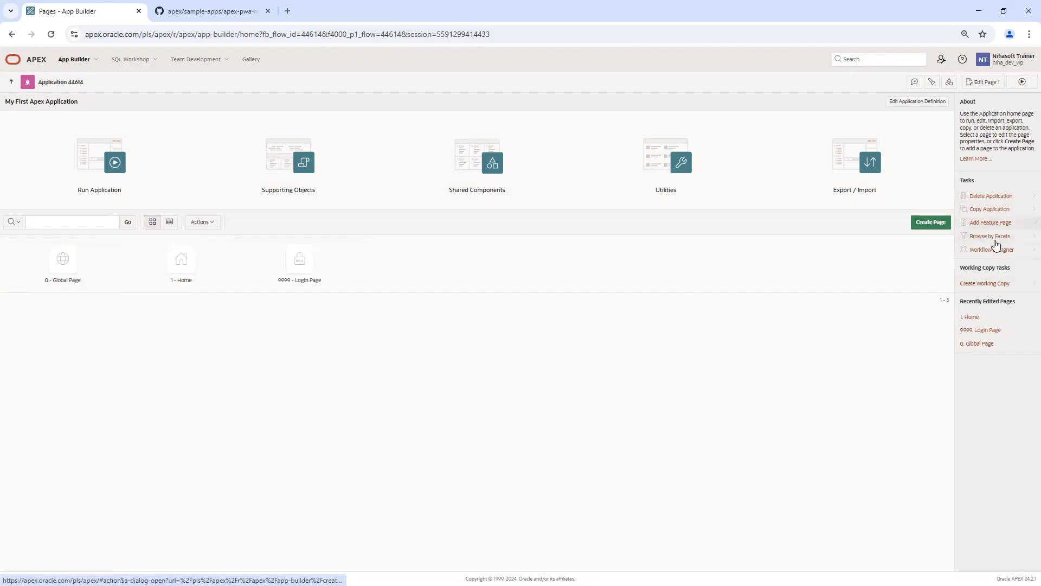
Step: Dismiss the Push Notifications feature page dialog without creating pages, and close the GitHub sample apps tab
left_click(997, 224)
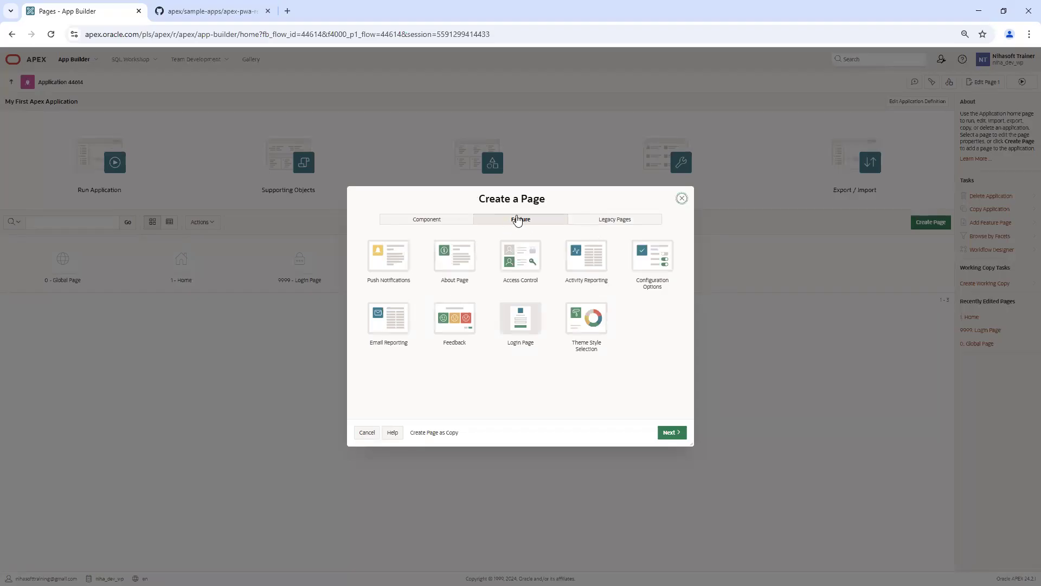
left_click(396, 263)
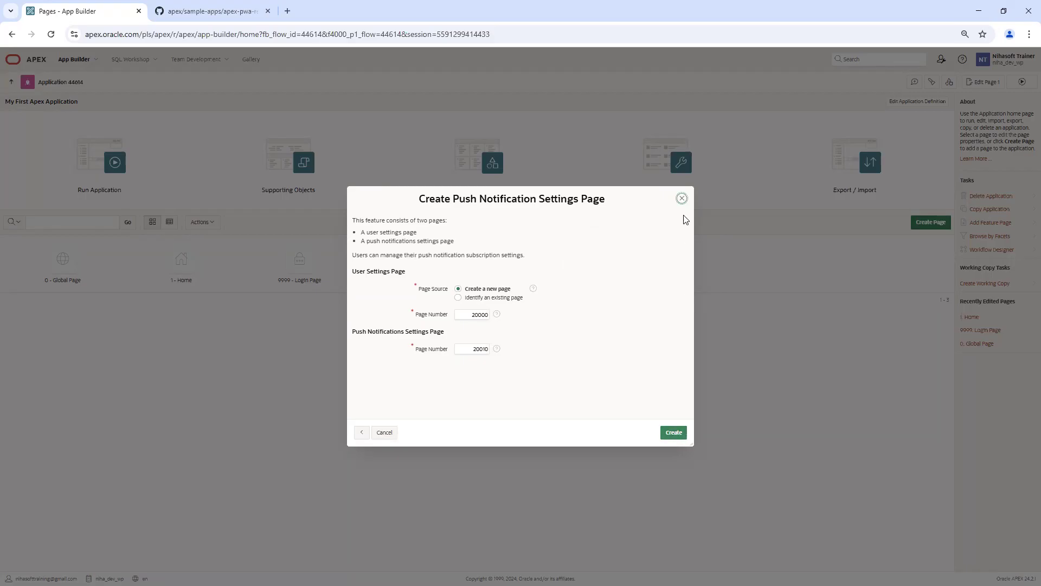
left_click(682, 199)
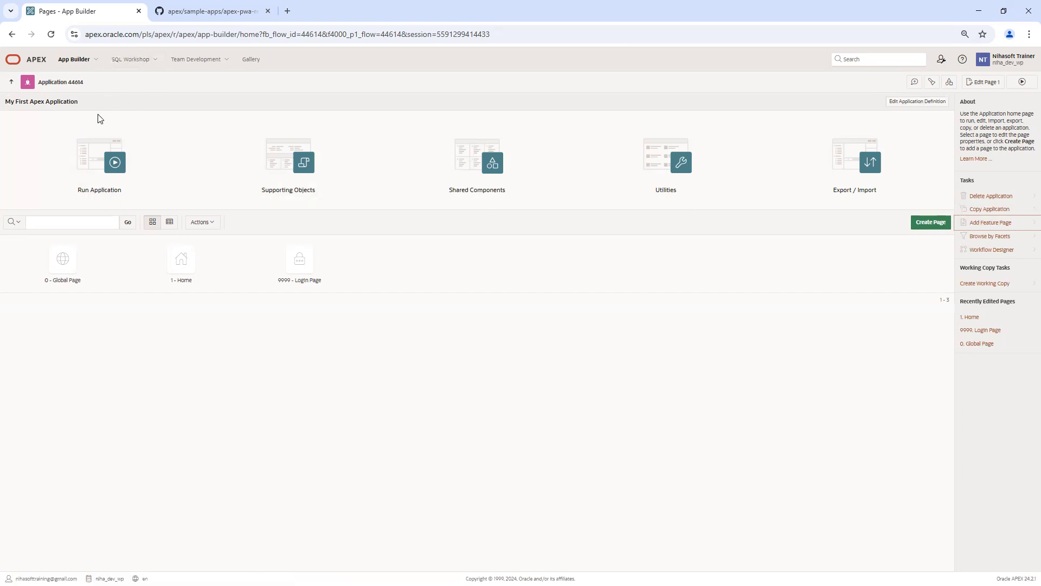
left_click(268, 11)
left_click(923, 107)
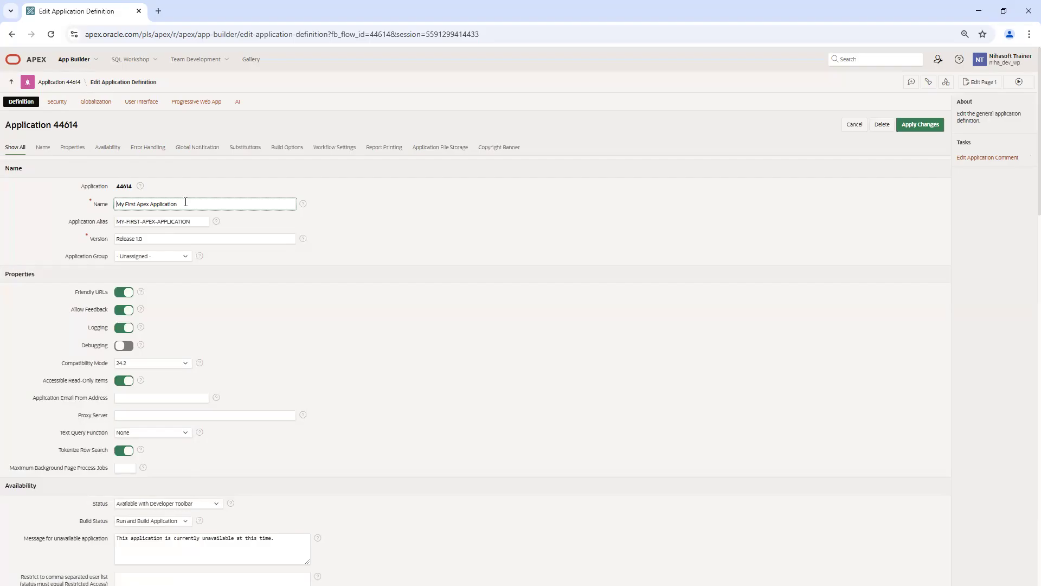
Step: Go back to the Application 44614 home page, reopen Edit Application Definition, and highlight the Name section
left_click(59, 83)
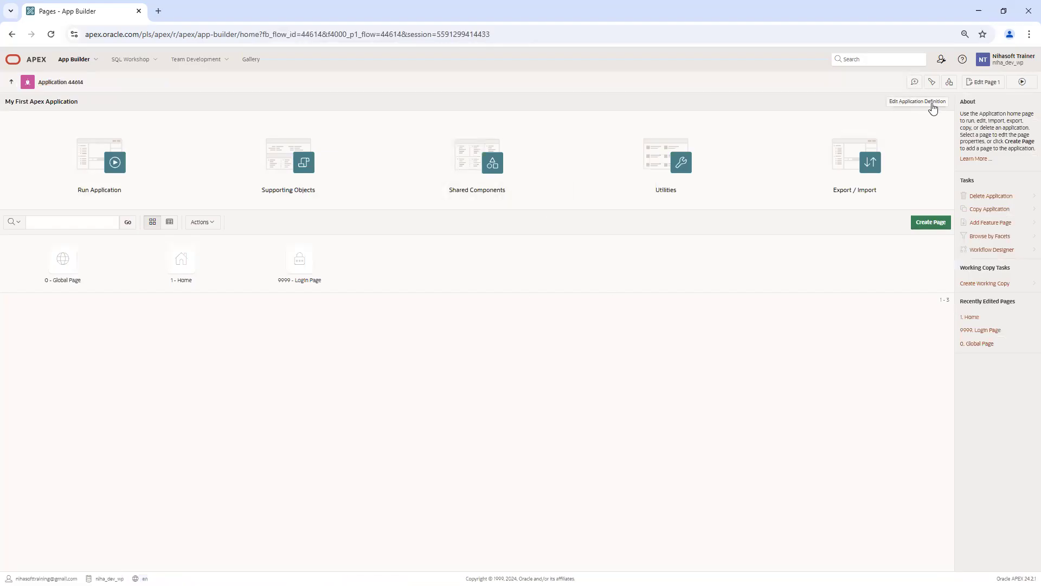
left_click(933, 108)
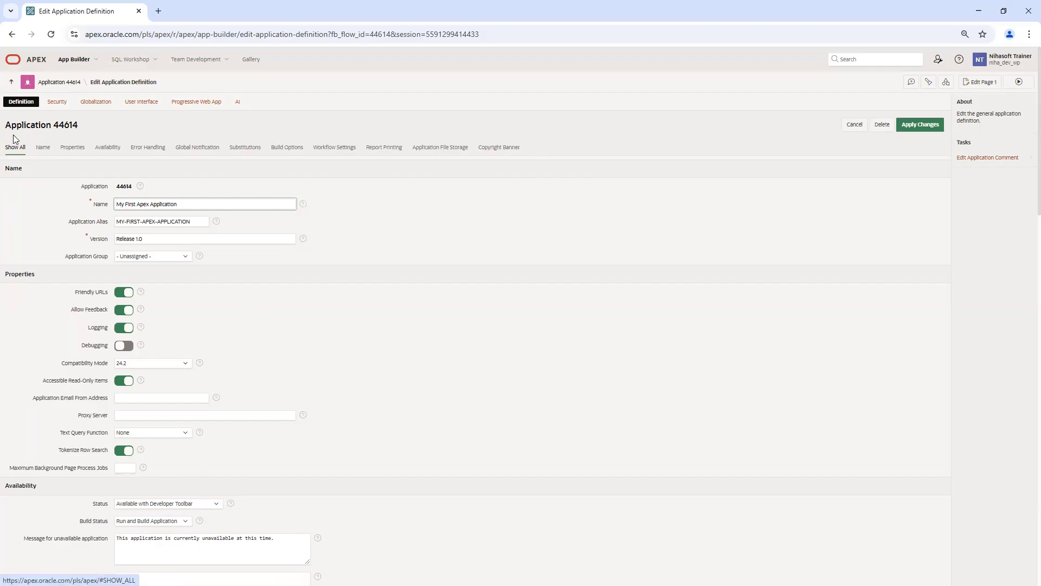
double_click(14, 168)
double_click(22, 275)
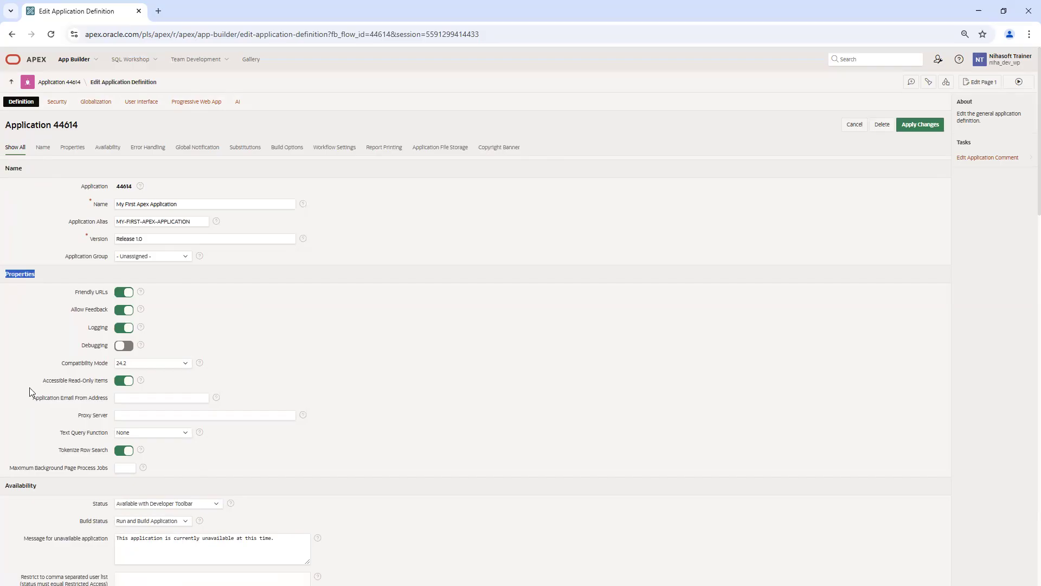
left_click(16, 496)
scroll(204, 390, "down", 15)
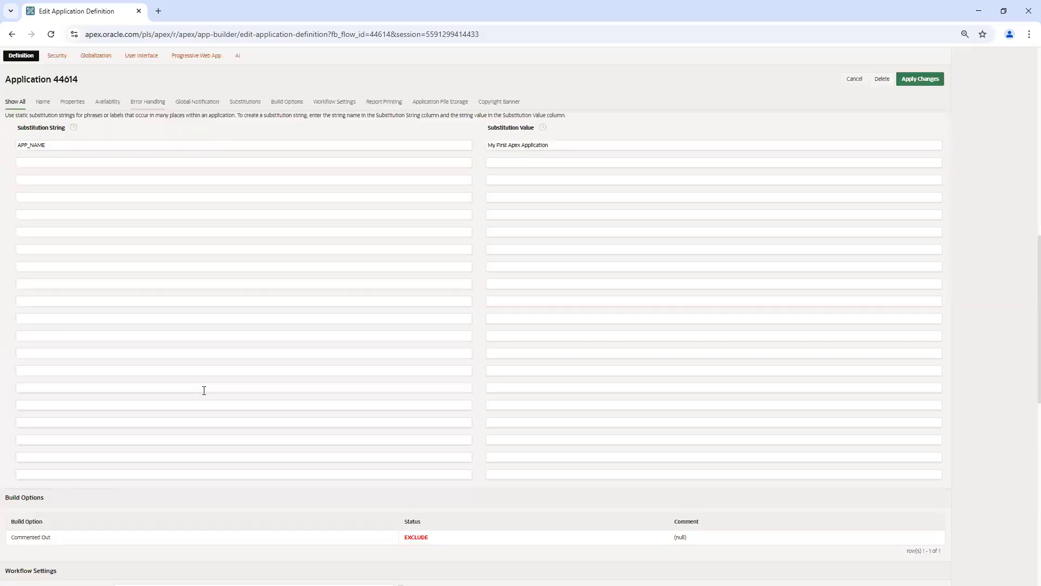
scroll(204, 391, "up", 15)
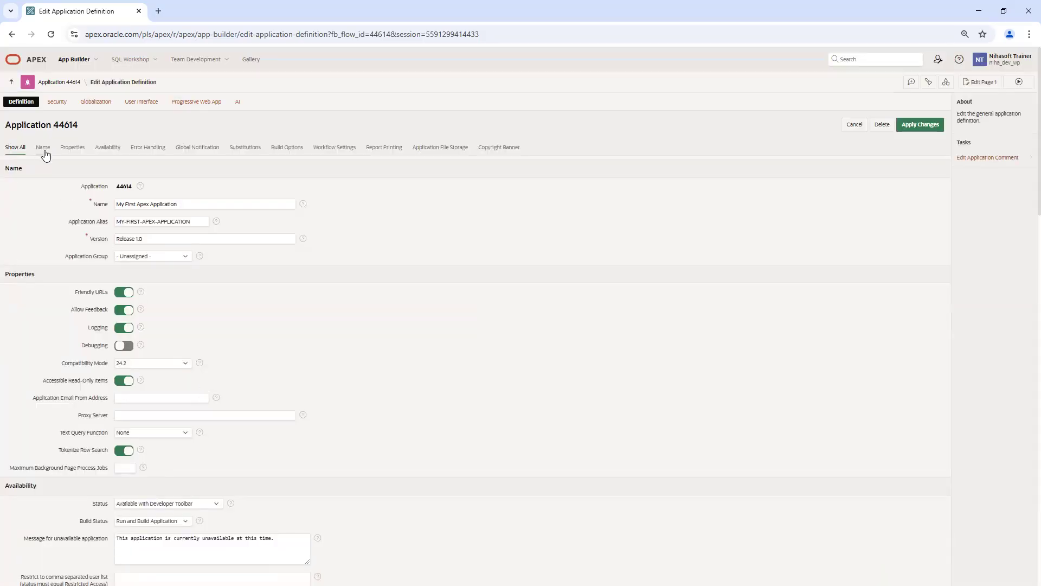
left_click(43, 149)
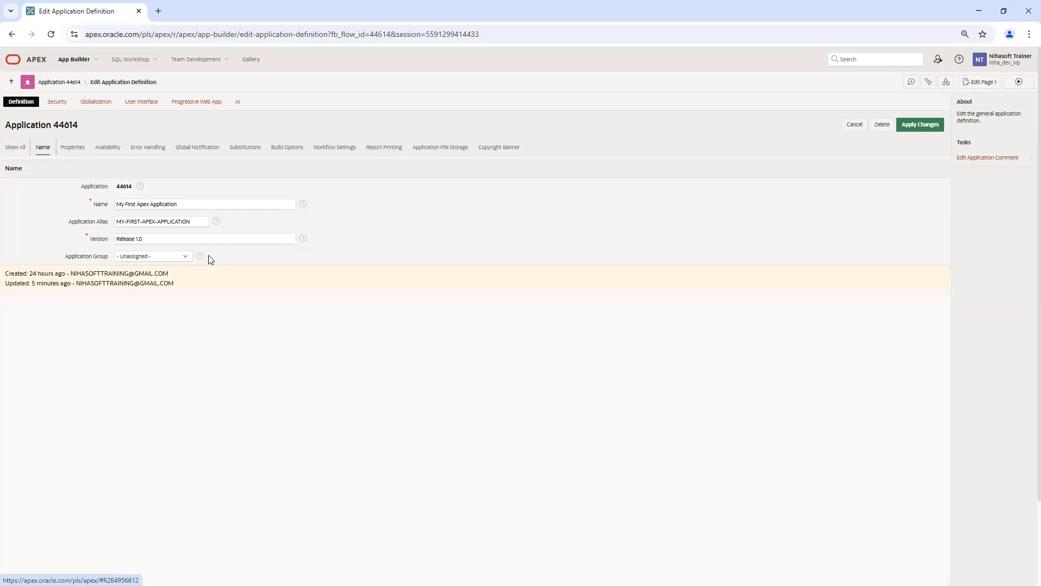
left_click(72, 149)
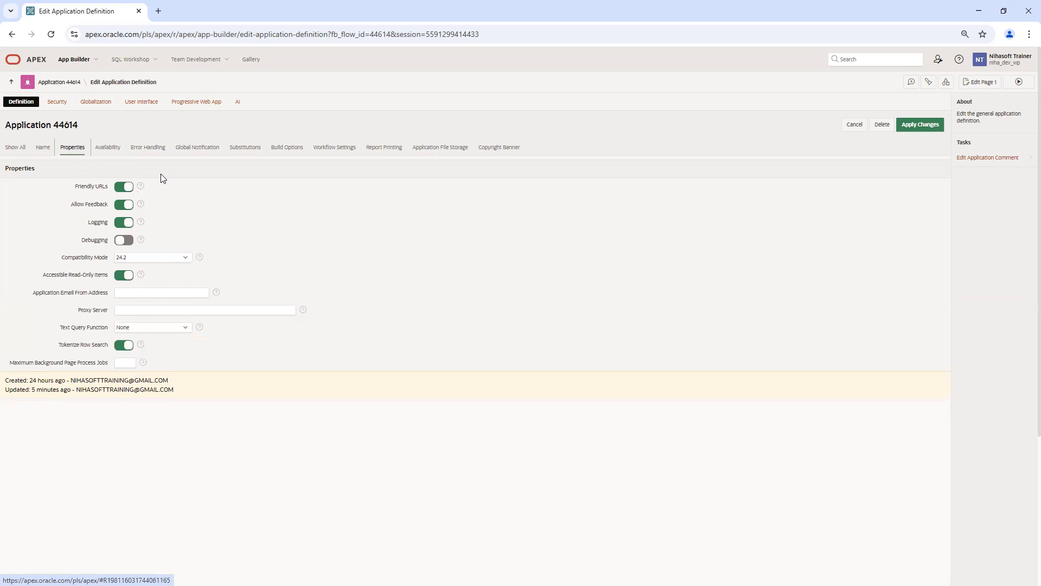
left_click(15, 148)
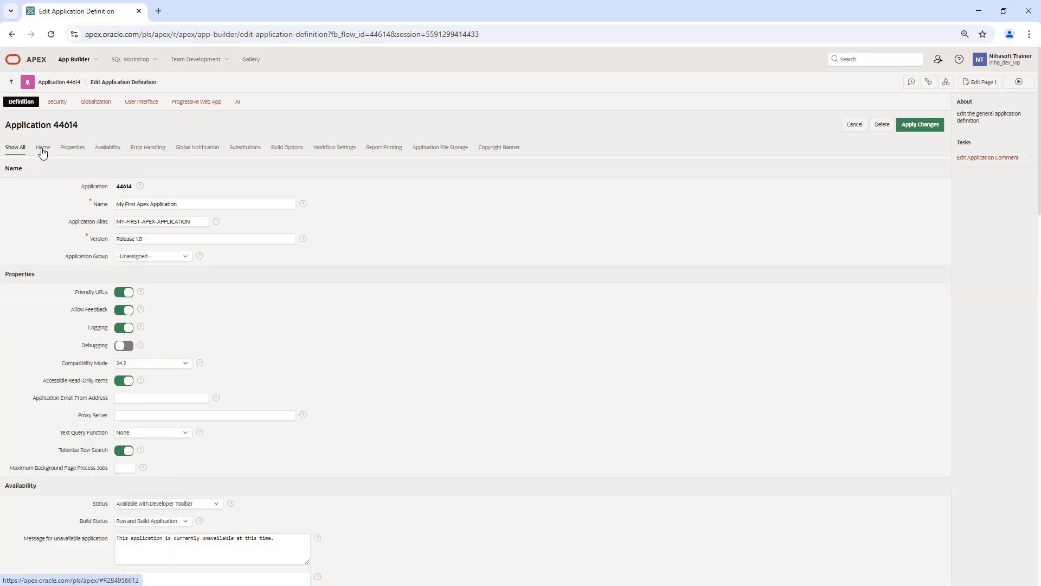
left_click(42, 150)
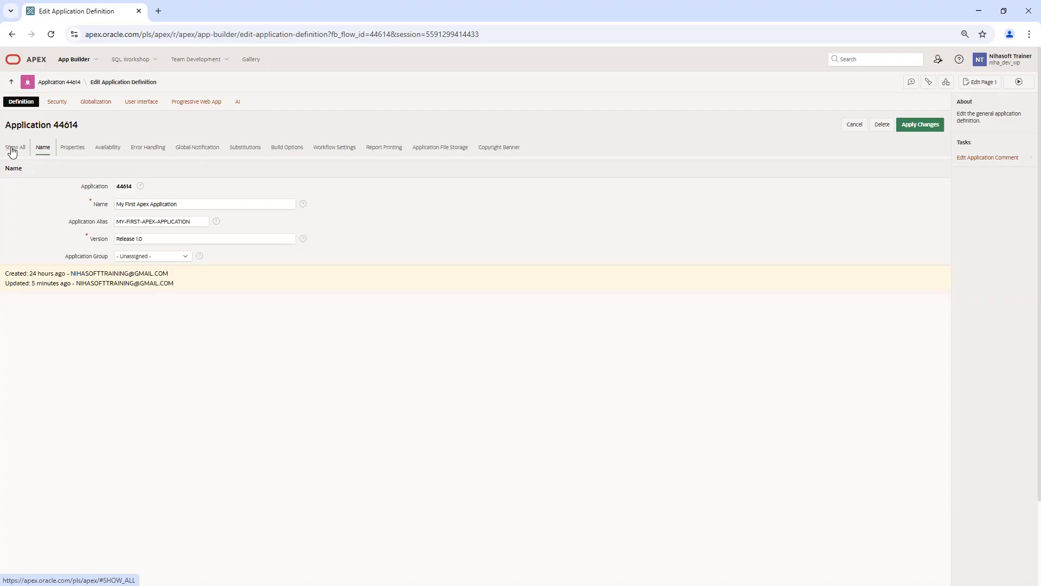
left_click(13, 148)
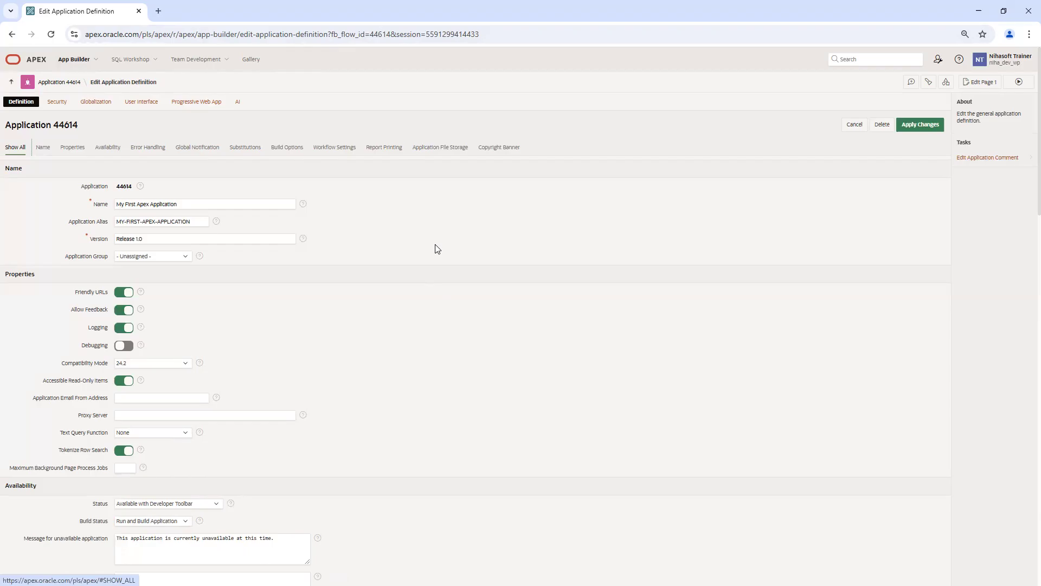
double_click(196, 205)
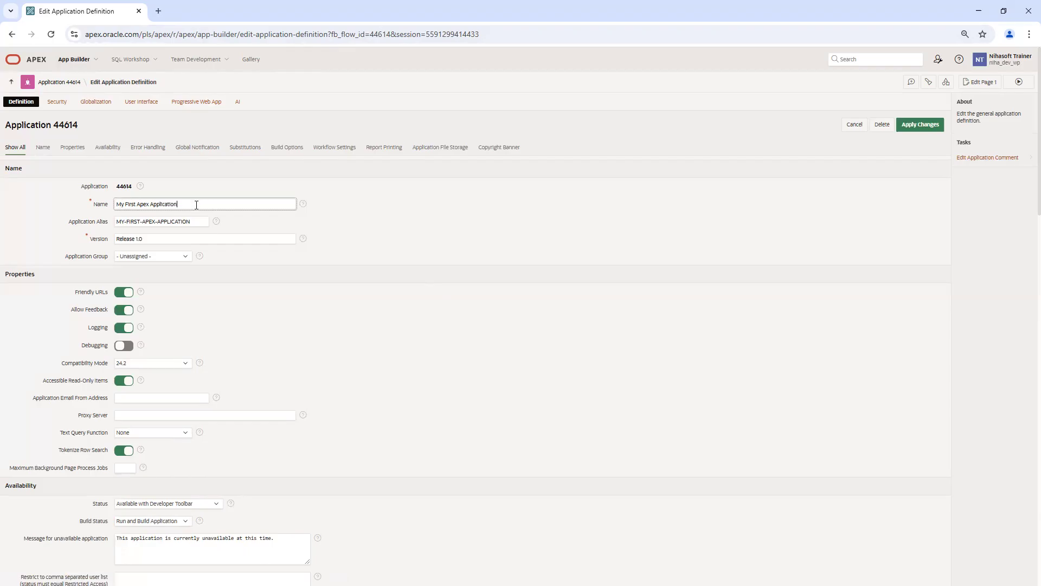
Step: Run the application in a new tab, then append ' - Name Changed' to the application Name
left_click(1019, 83)
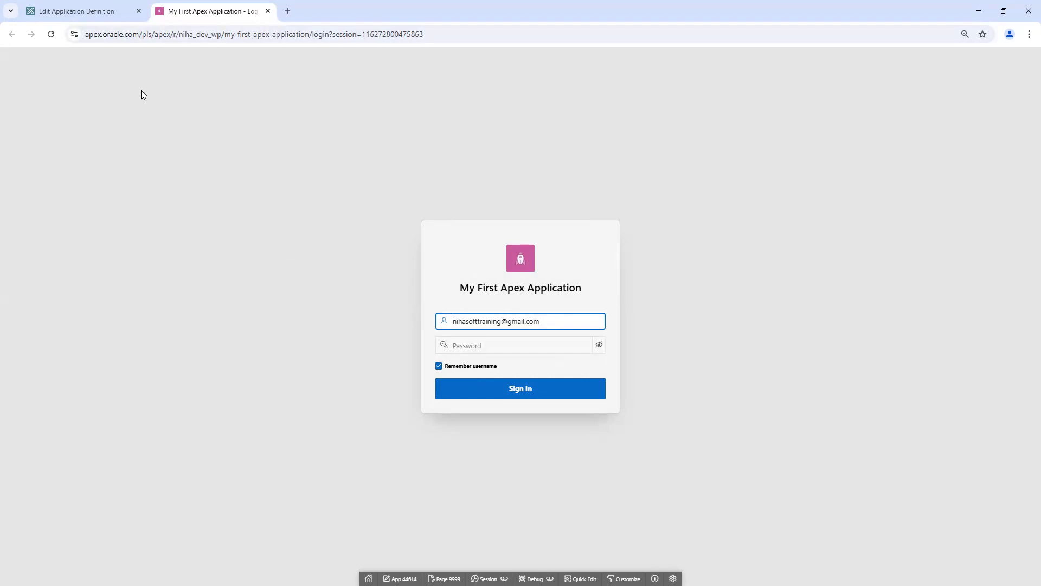
left_click(95, 13)
left_click(195, 205)
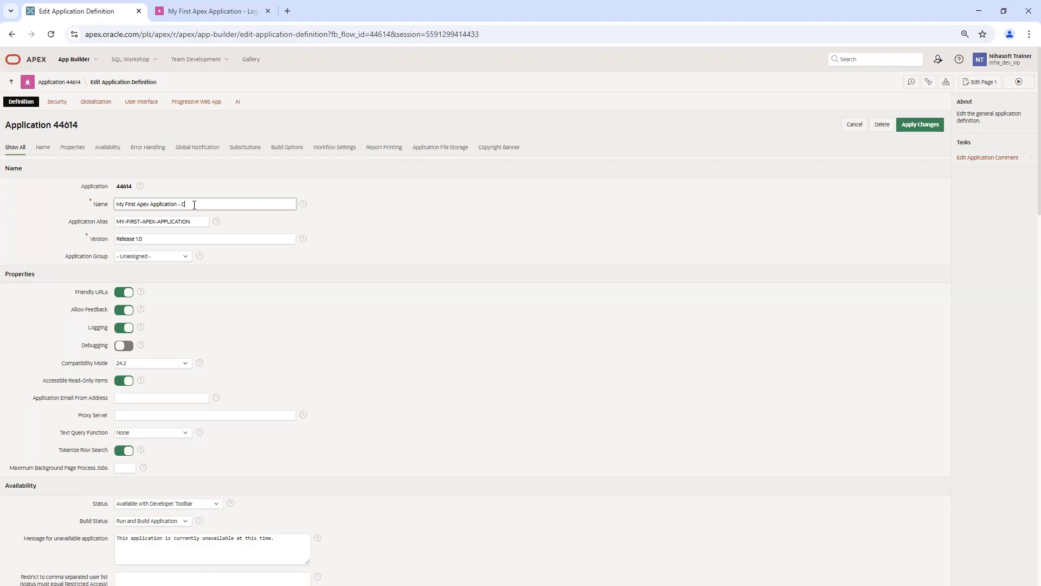
type("- Name Changed")
Step: Apply Changes to save the app as 'My First Apex Application - Name Changed'
left_click(350, 241)
triple_click(226, 206)
left_click(405, 281)
left_click(930, 123)
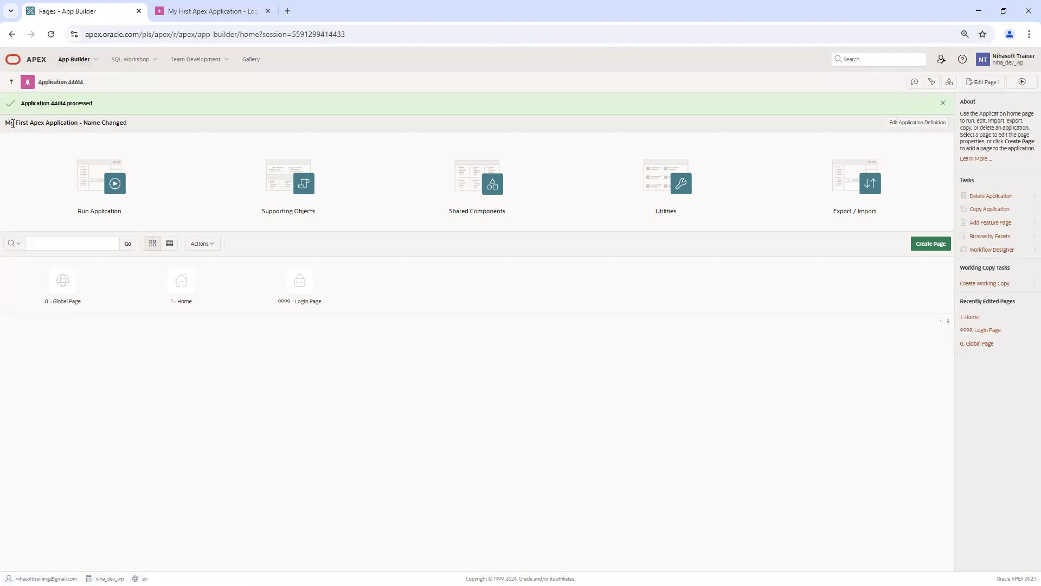
left_click_drag(5, 123, 138, 129)
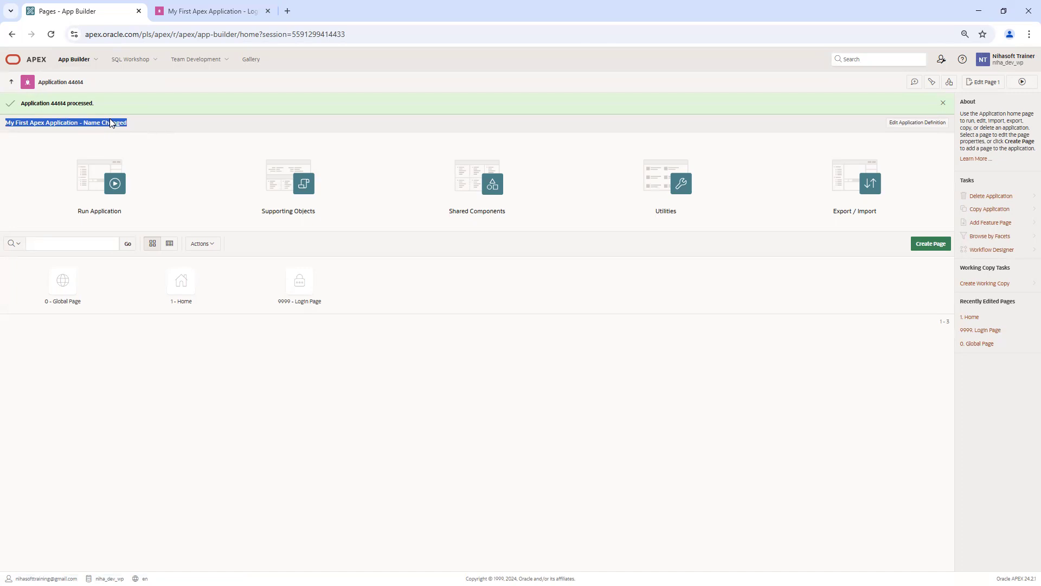
Step: Compare the login page title with the renamed home page title, then return to the Applications list
left_click(230, 9)
left_click(51, 34)
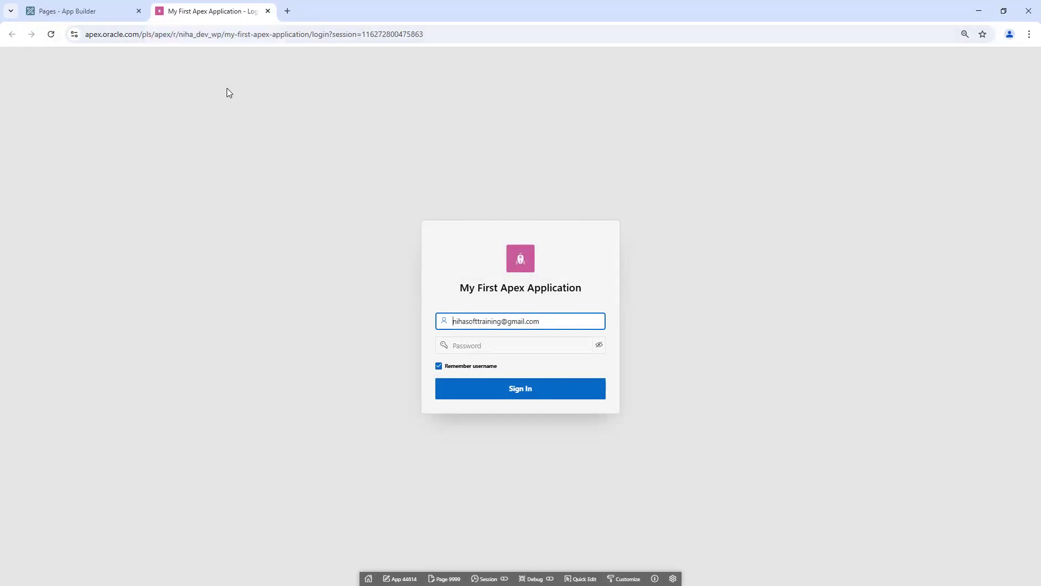
left_click_drag(460, 290, 597, 293)
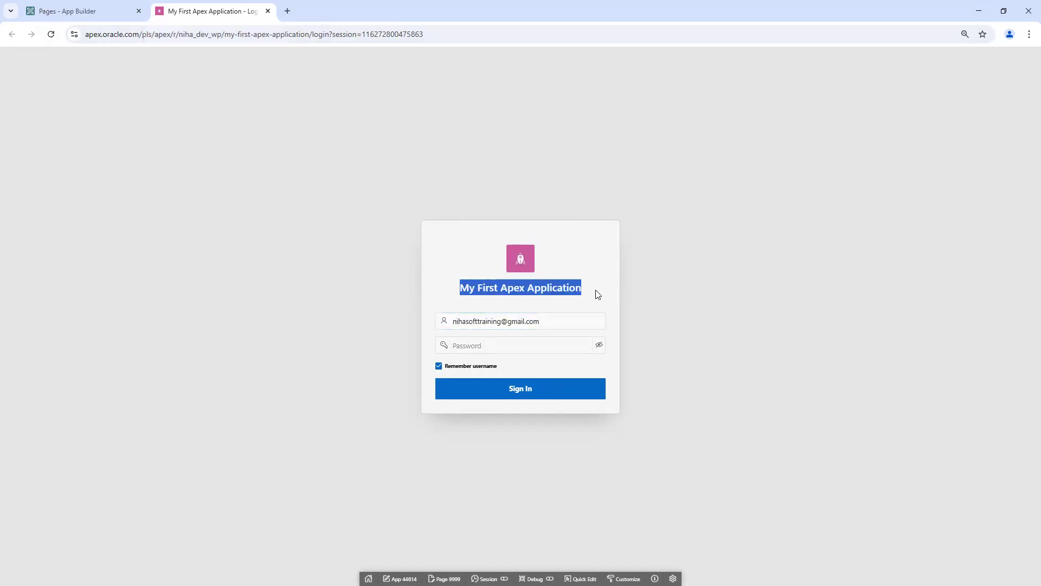
left_click(76, 15)
triple_click(110, 122)
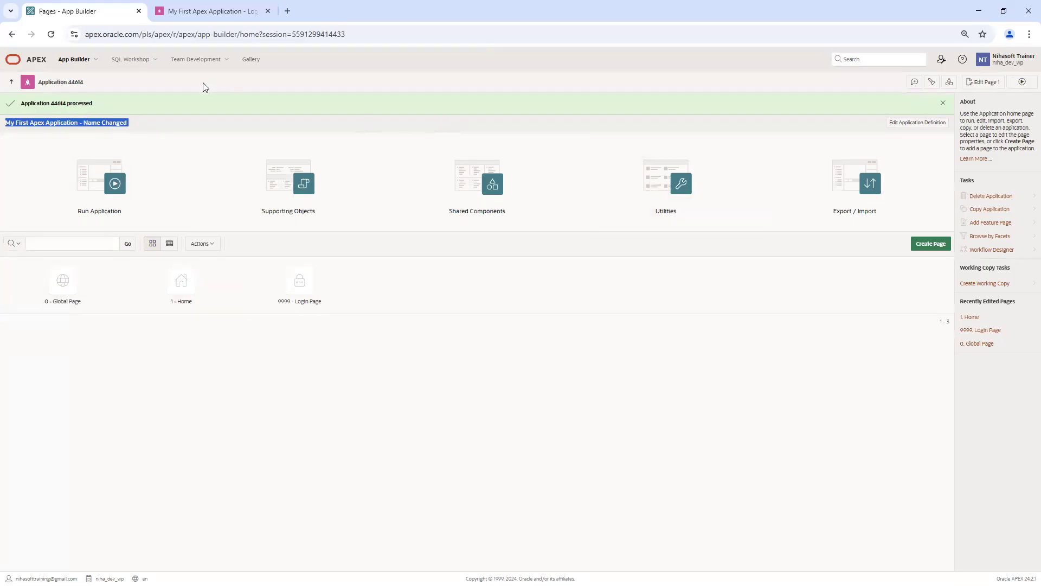
left_click(11, 82)
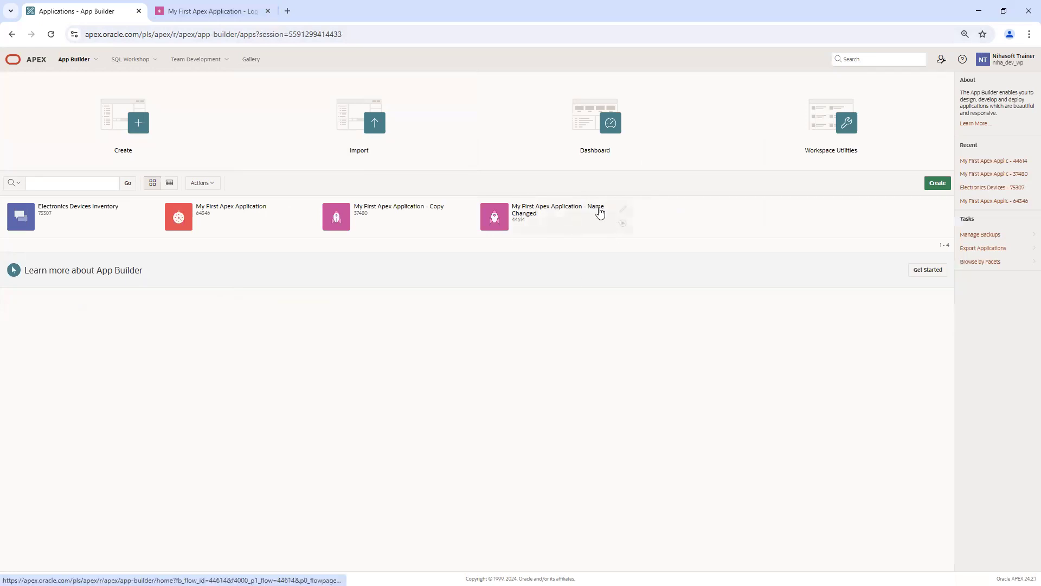
Step: Reopen app 44614's definition and click into the unchanged MY-FIRST-APEX-APPLICATION alias field
left_click(220, 12)
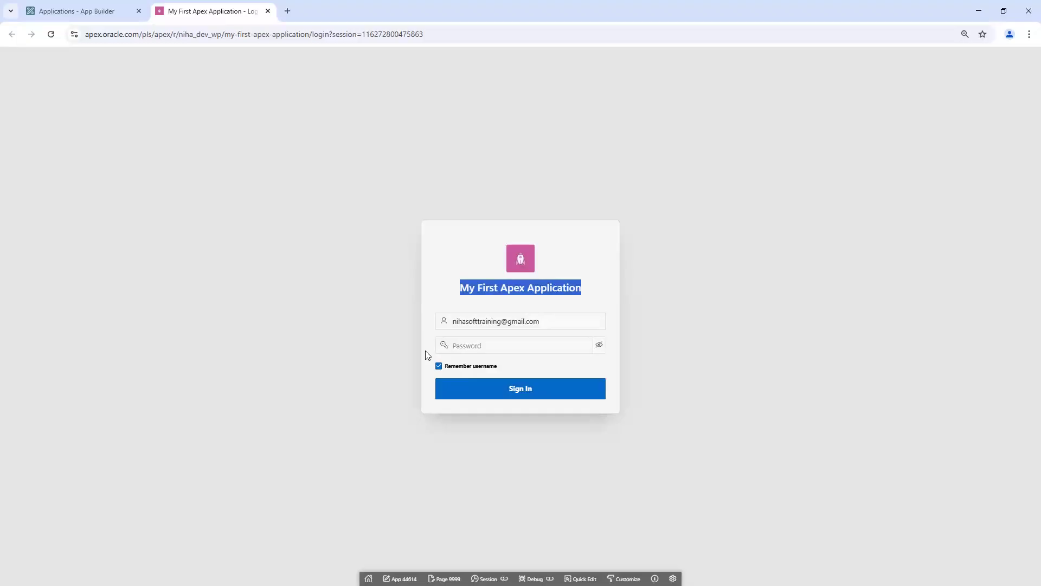
left_click(88, 13)
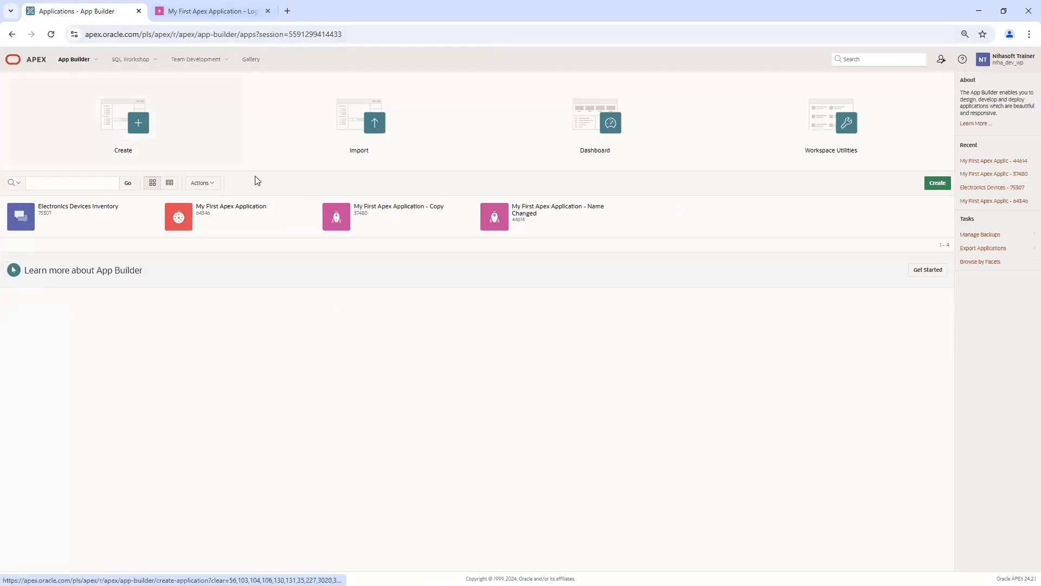
left_click(554, 228)
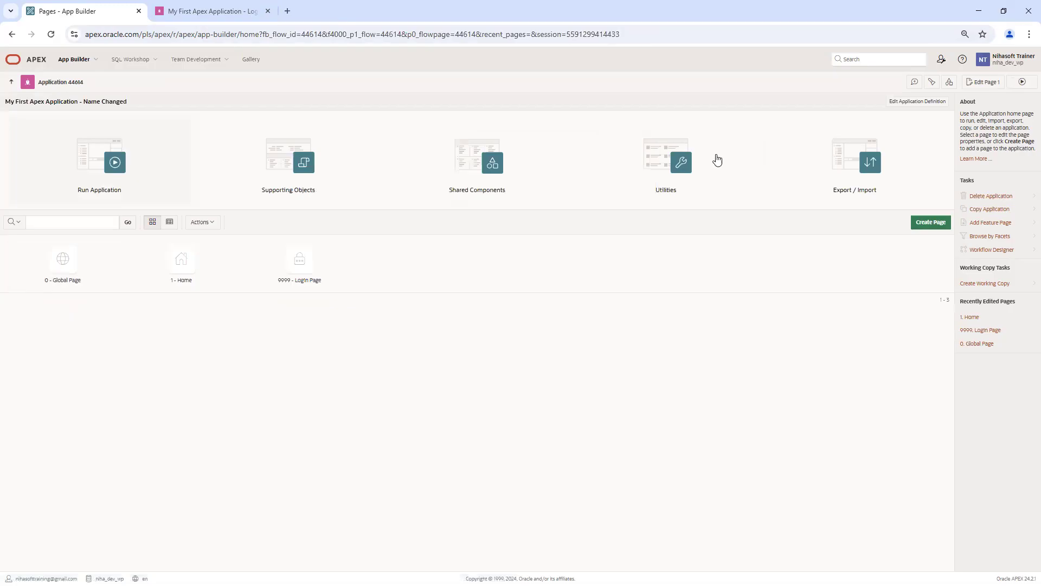
left_click(913, 107)
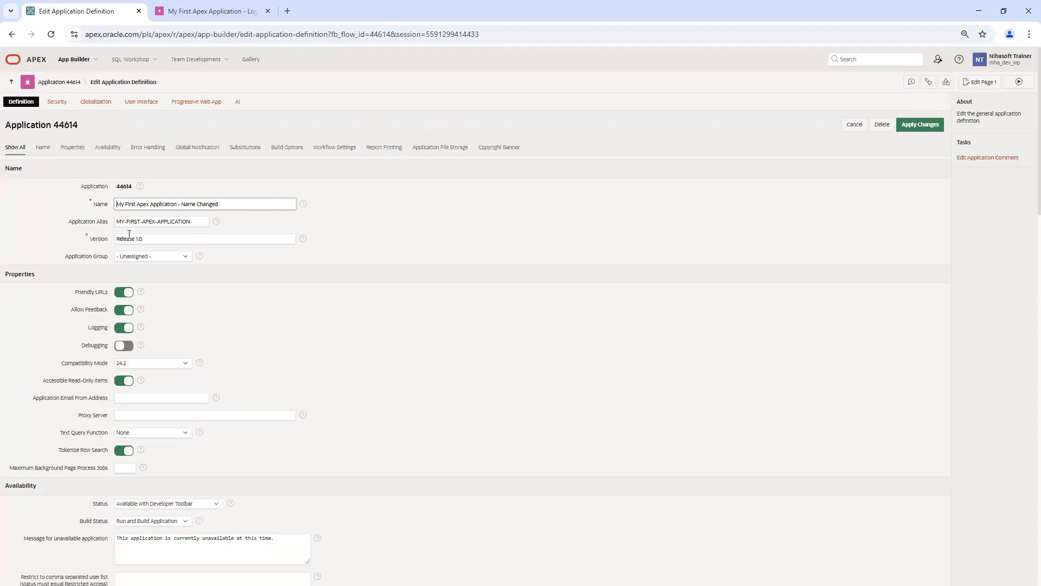
double_click(89, 223)
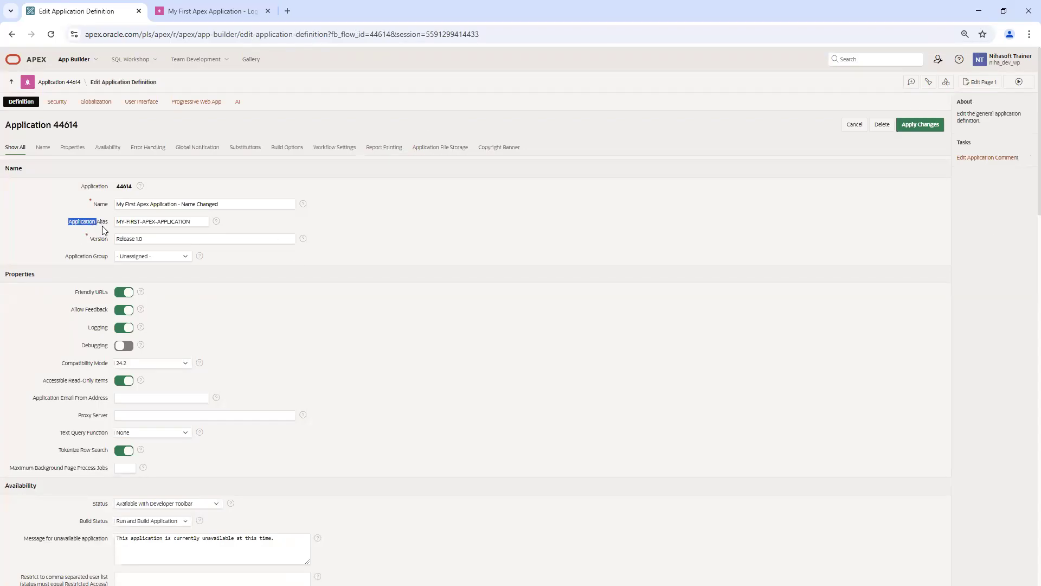
left_click(199, 222)
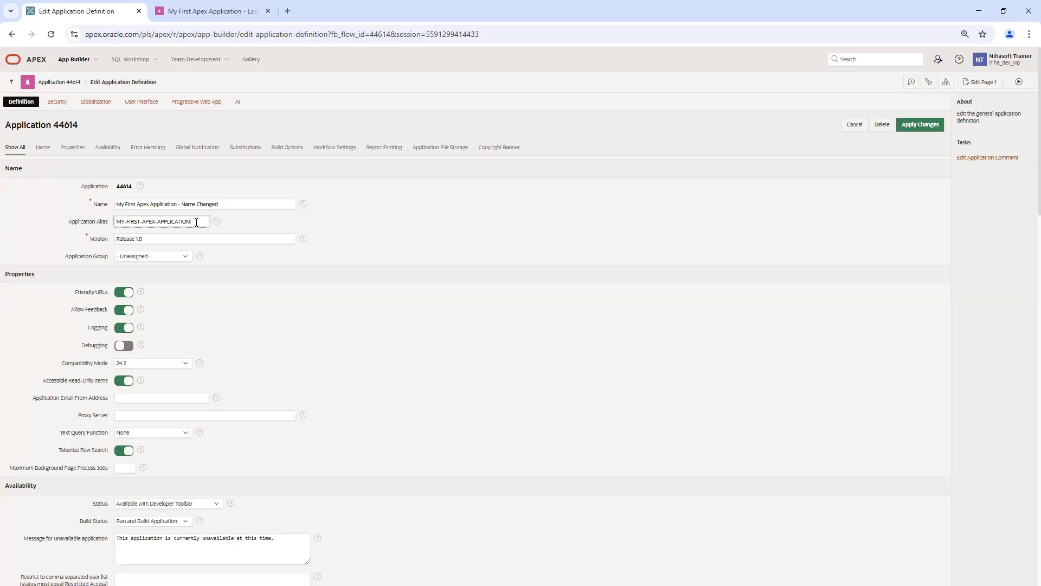
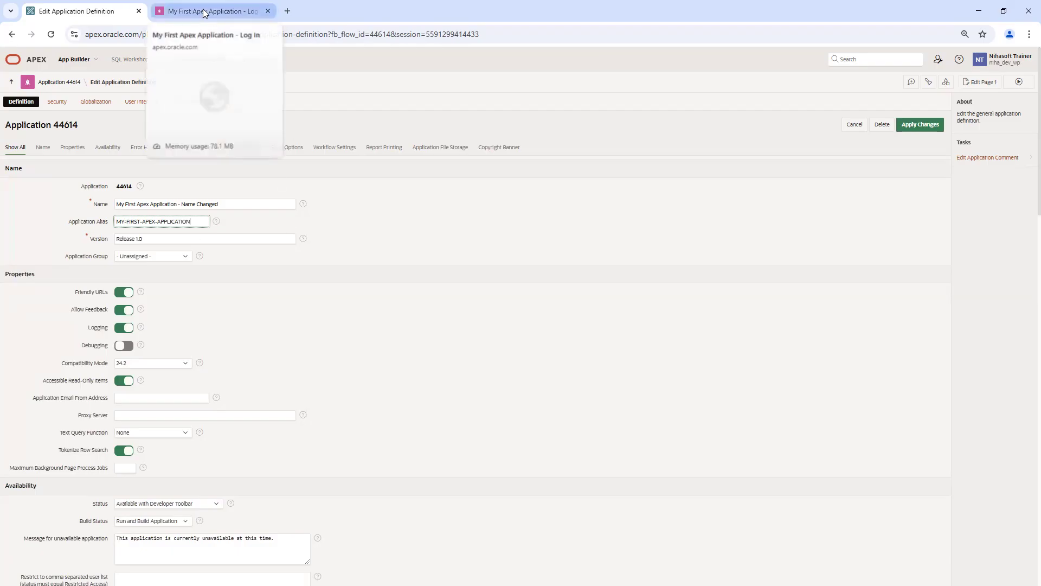
Step: Compare the Application Alias value with my-first-apex-application in the login page's address
left_click_drag(201, 221, 108, 222)
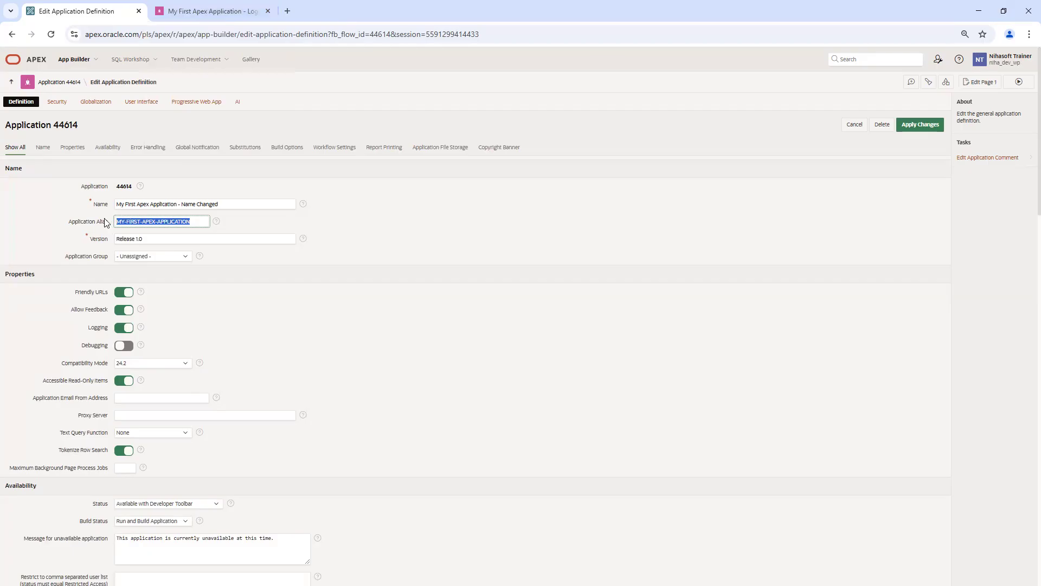
left_click(203, 221)
left_click_drag(203, 221, 115, 222)
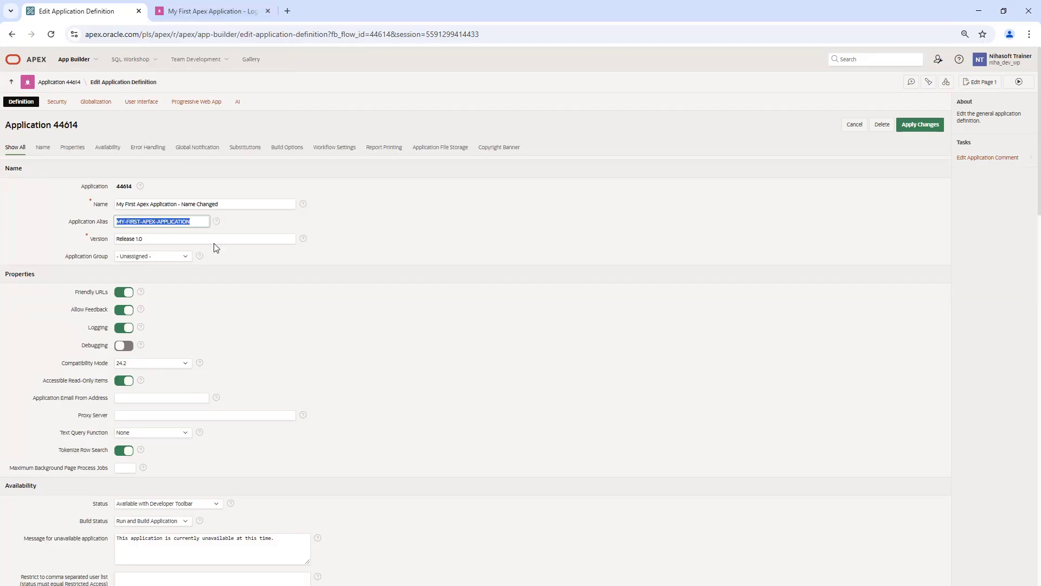
left_click(204, 10)
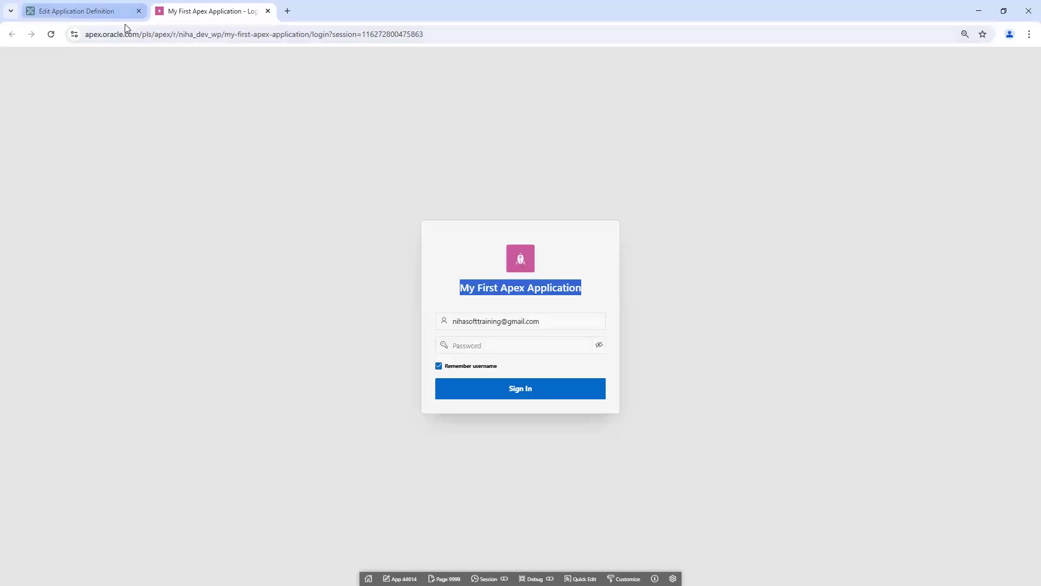
left_click(111, 16)
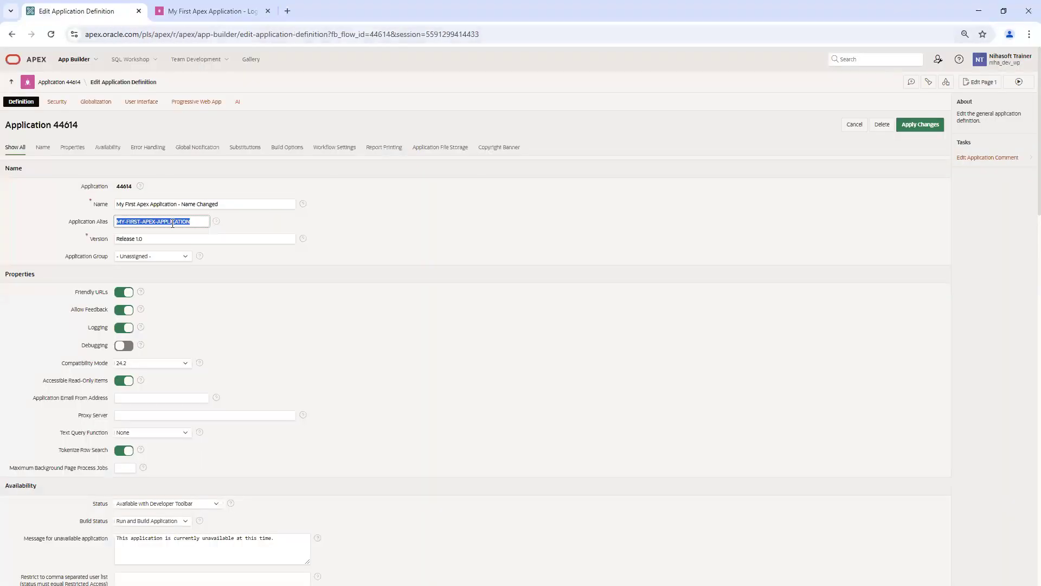
triple_click(197, 221)
left_click(202, 11)
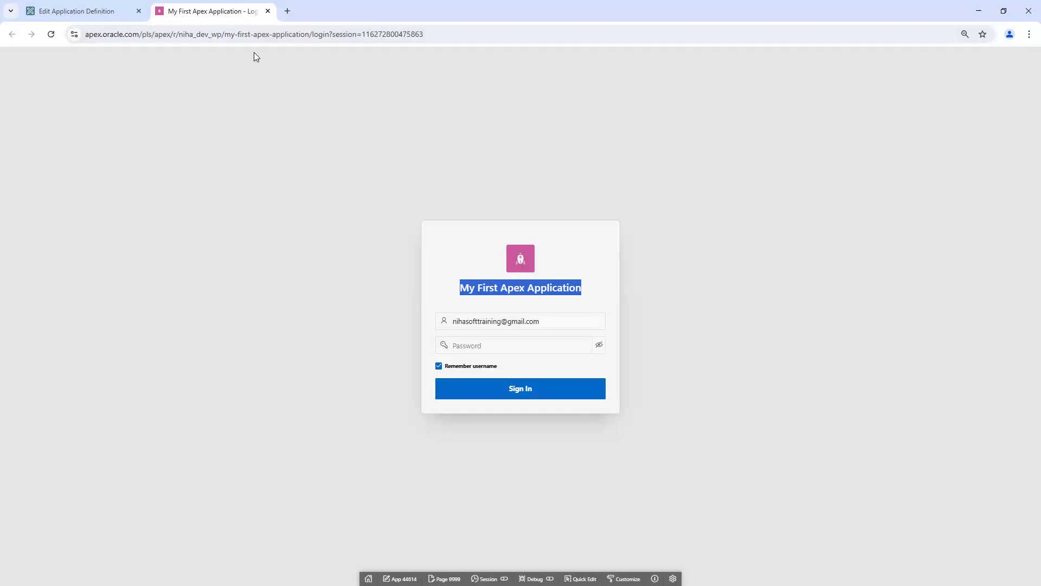
left_click(227, 36)
left_click_drag(227, 36, 310, 36)
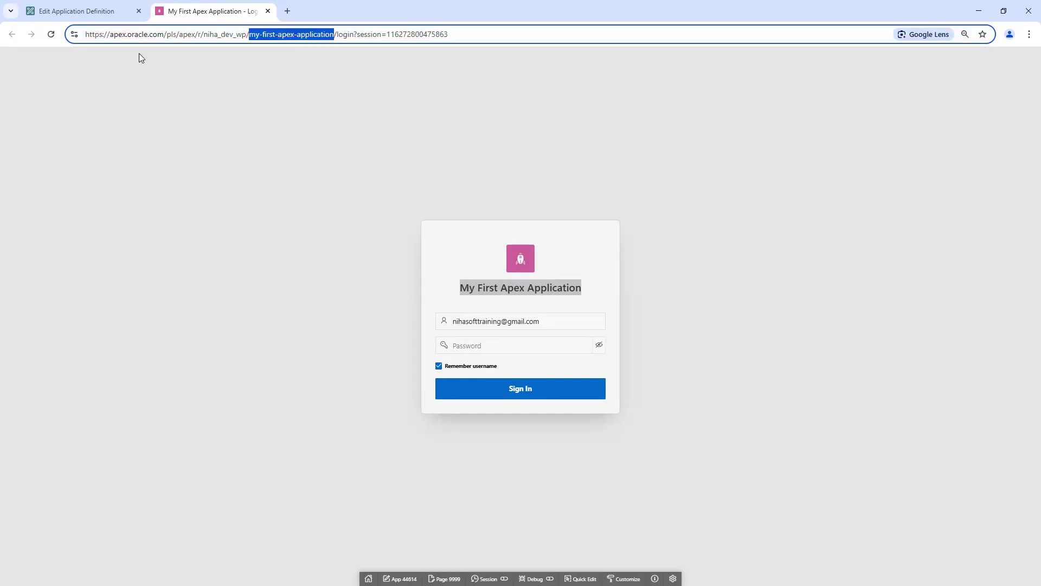
double_click(227, 36)
left_click_drag(249, 34, 335, 34)
left_click(103, 12)
Step: Replace the alias with my-first-apex-app-alias-changed and apply the changes
triple_click(200, 220)
key("BackSpace")
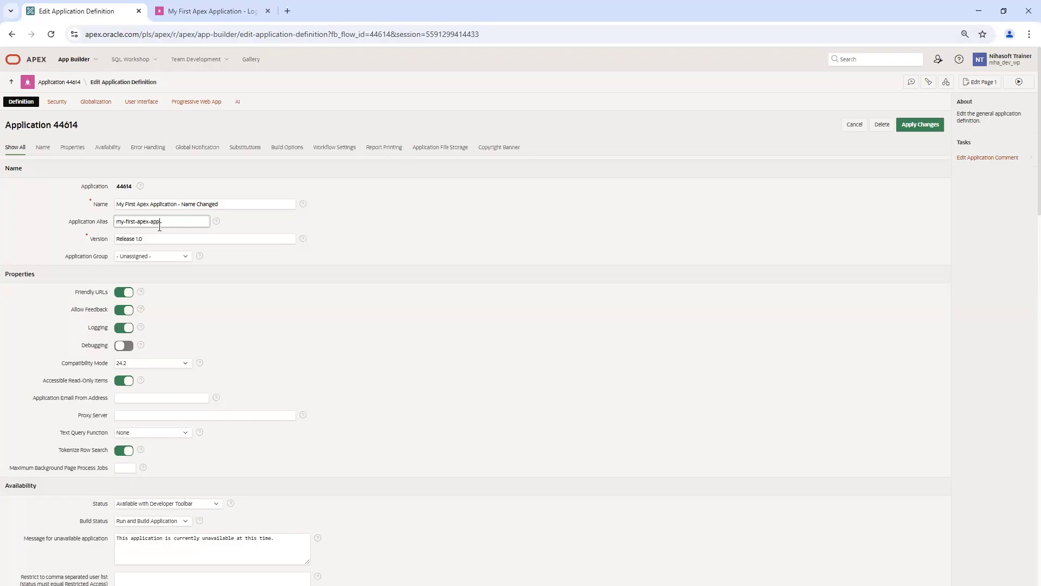
left_click(219, 17)
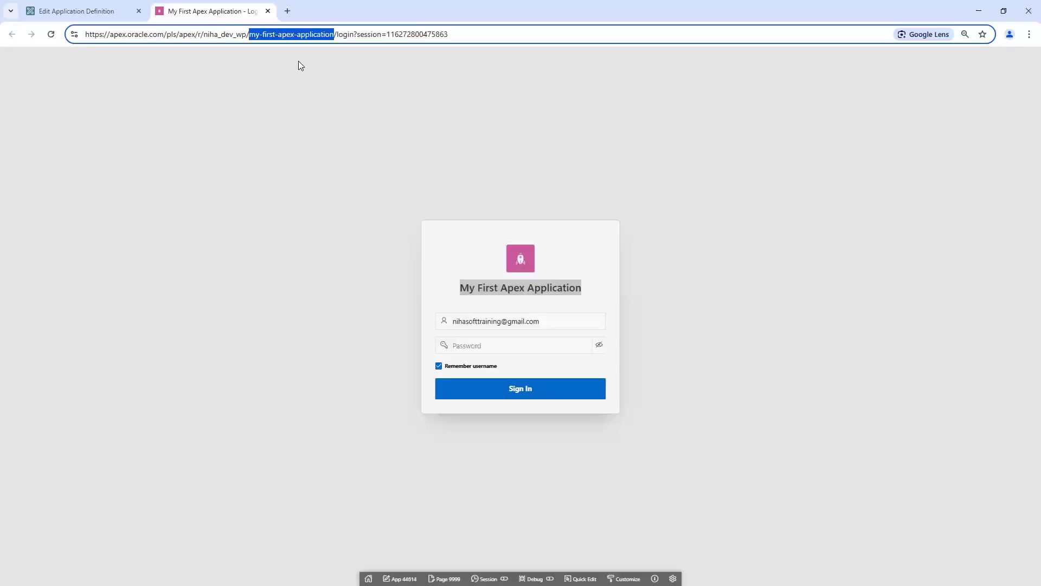
left_click(81, 11)
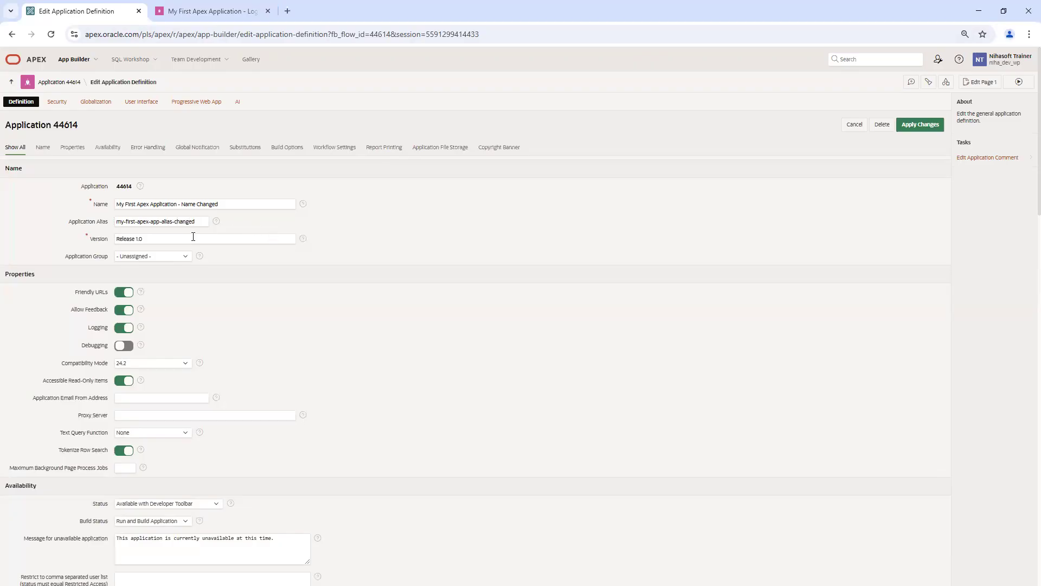
double_click(187, 221)
left_click(187, 221)
left_click_drag(195, 221, 162, 221)
left_click(261, 225)
left_click(918, 126)
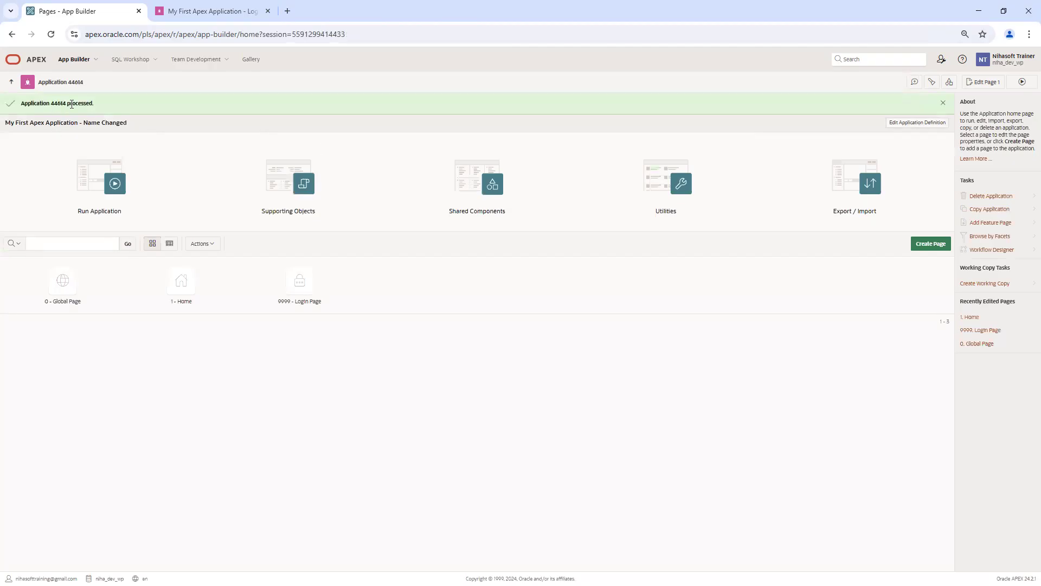
left_click(196, 10)
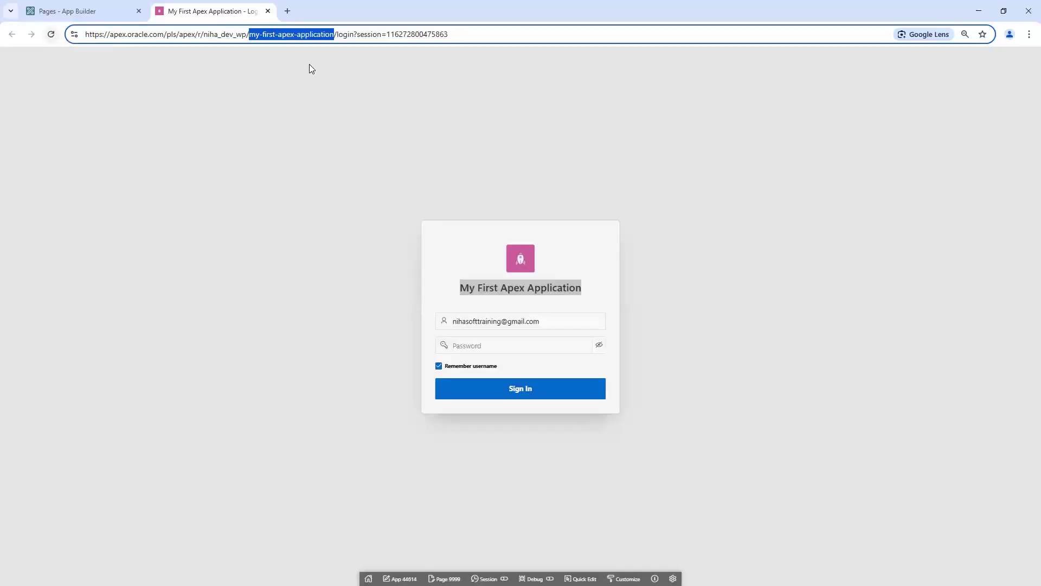
Step: Reload the old-alias login page and read its 'Application not found' error
left_click(470, 37)
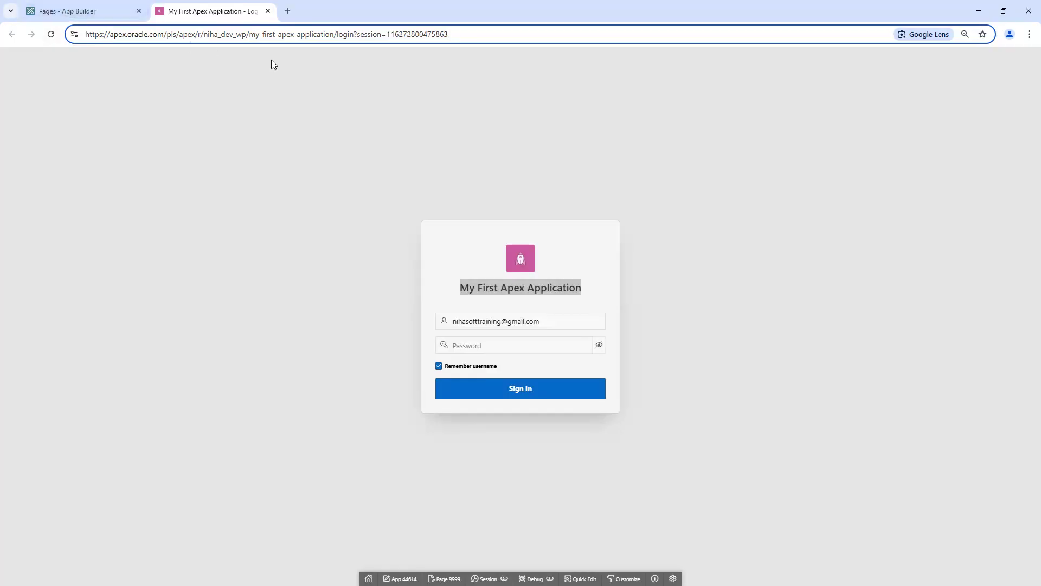
left_click(51, 34)
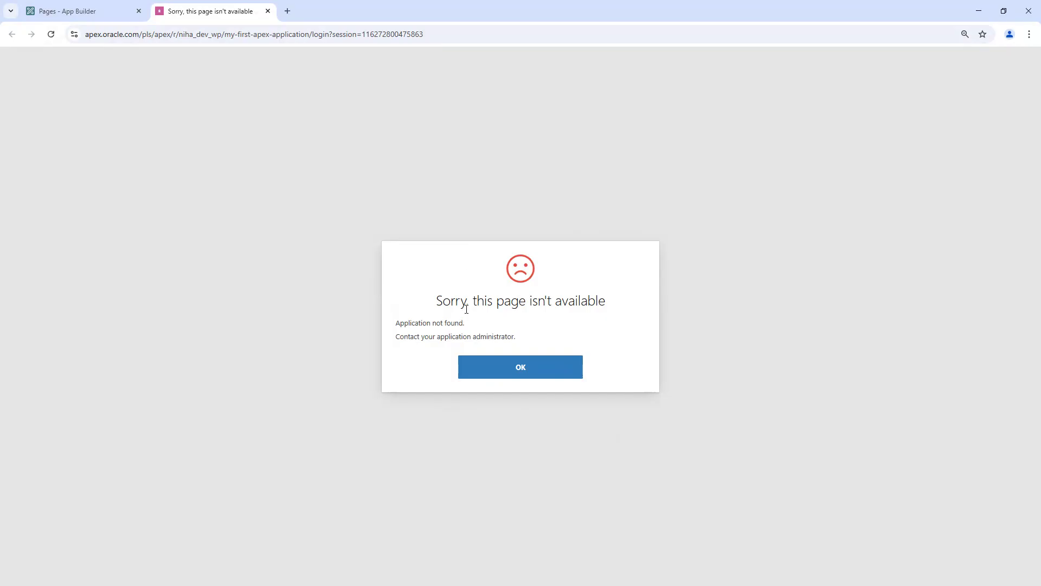
left_click_drag(437, 307, 609, 305)
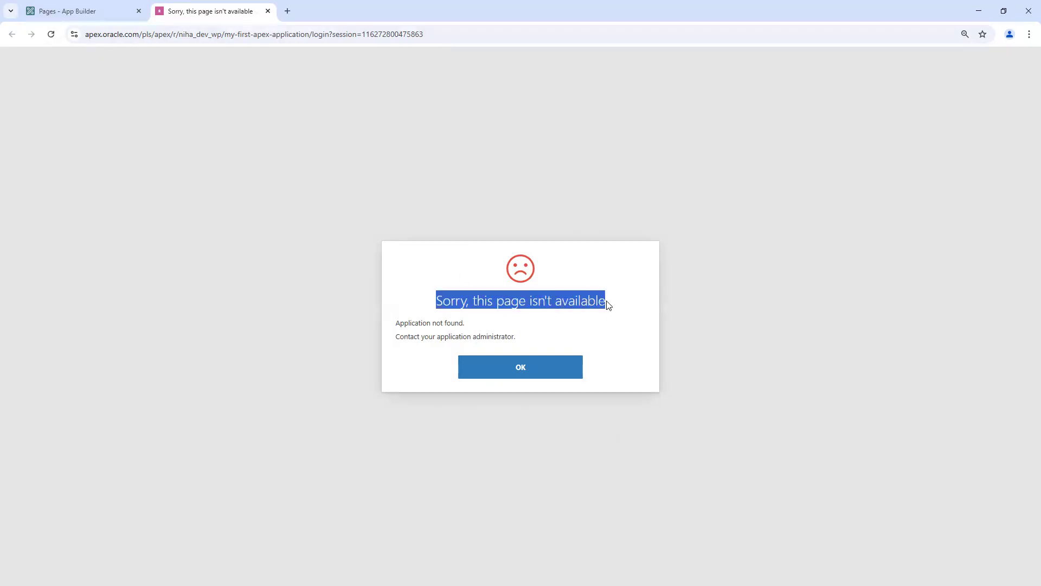
triple_click(435, 323)
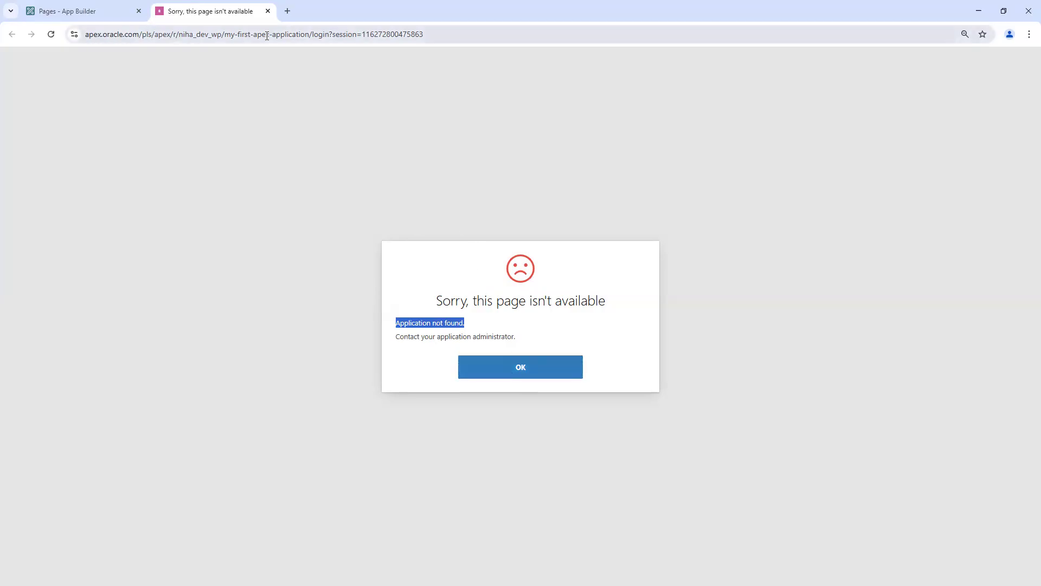
Step: Highlight the old alias my-first-apex-application in the address, then reopen the application definition
left_click(227, 36)
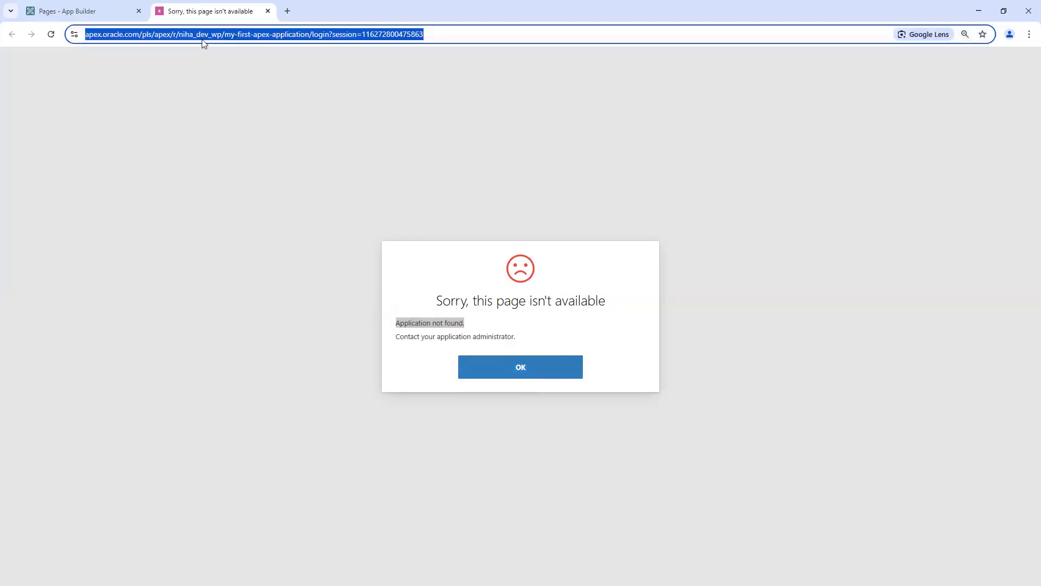
left_click(229, 35)
left_click(249, 34)
key("shift+Right")
key("shift+Right")
key("shift+Right")
key("shift+Right")
key("shift+Right")
key("shift+Right")
key("shift+Right")
key("shift+Right")
key("shift+Right")
key("shift+Right")
key("shift+Right")
key("shift+Right")
key("shift+Right")
key("shift+Right")
key("shift+Right")
key("shift+Right")
key("shift+Right")
key("shift+Right")
key("shift+Right")
key("shift+Right")
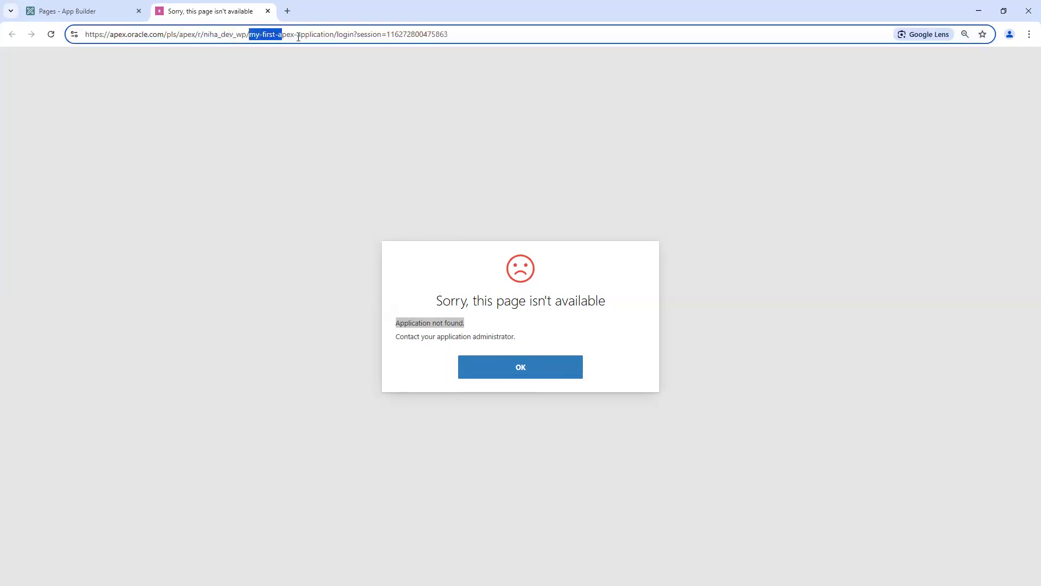
double_click(223, 35)
left_click_drag(250, 37, 335, 36)
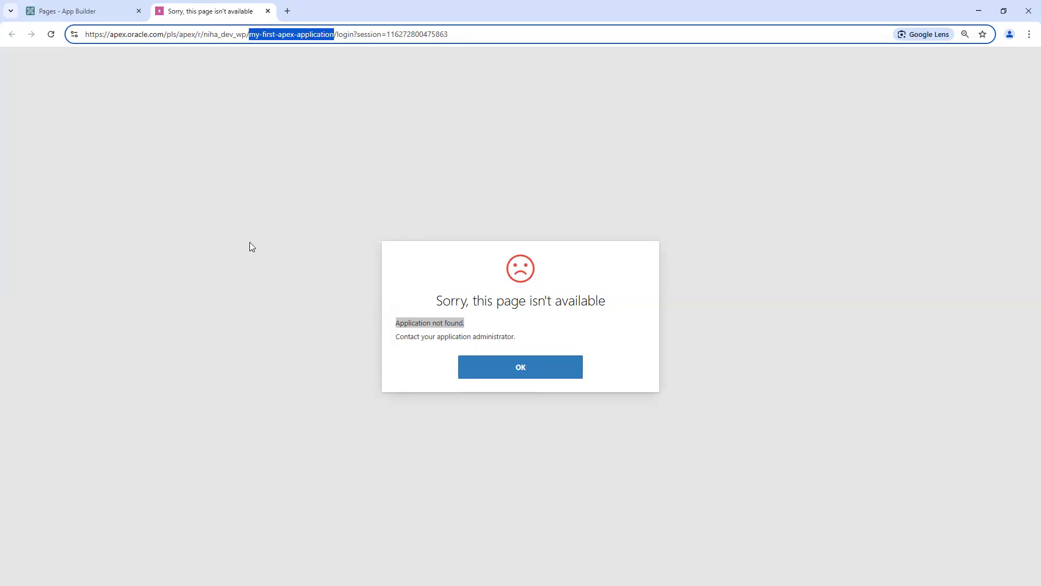
left_click(89, 15)
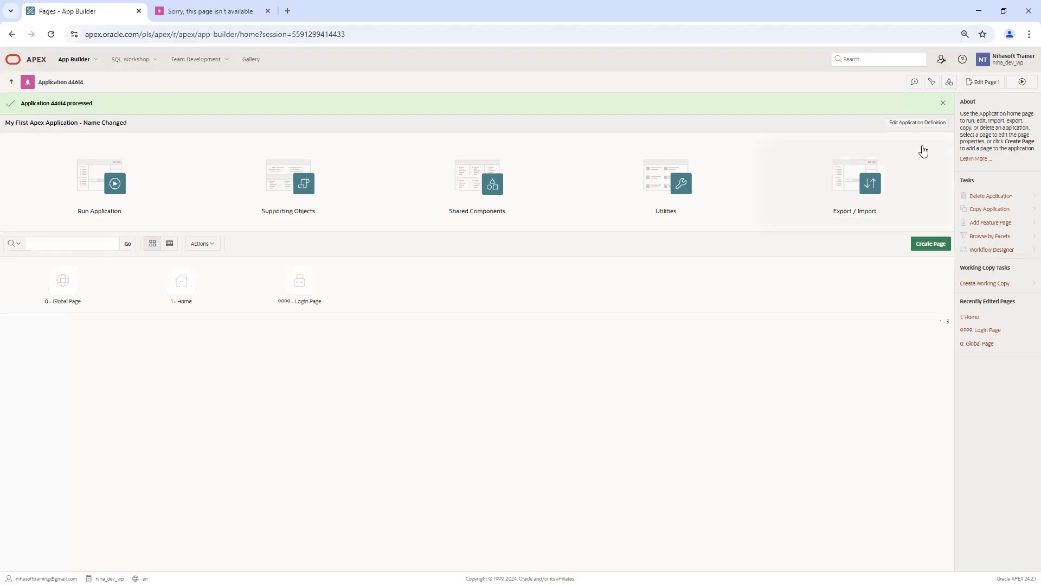
left_click(923, 126)
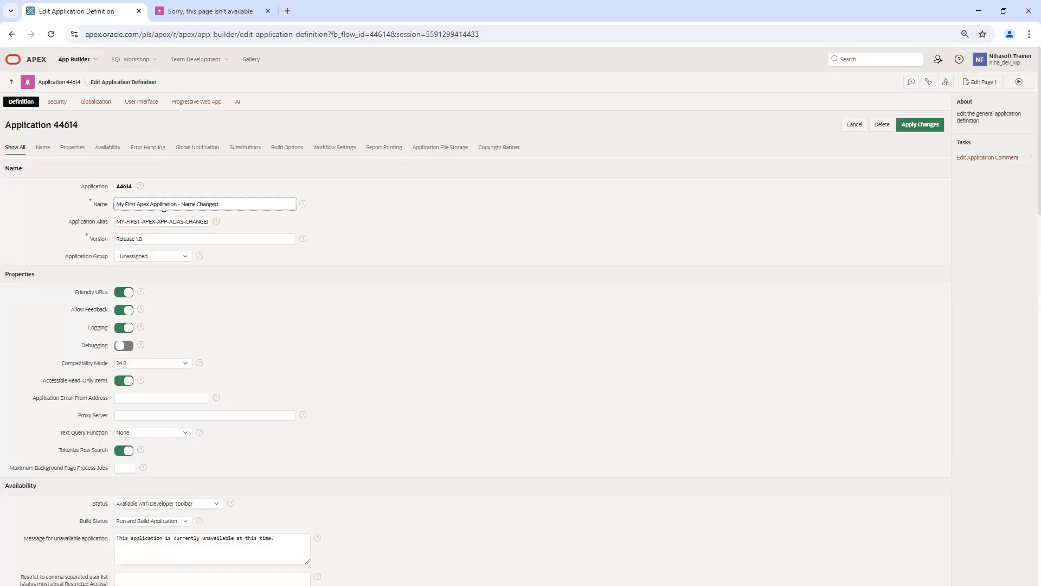
Step: Reload the old-alias address to confirm the error page persists
left_click(203, 11)
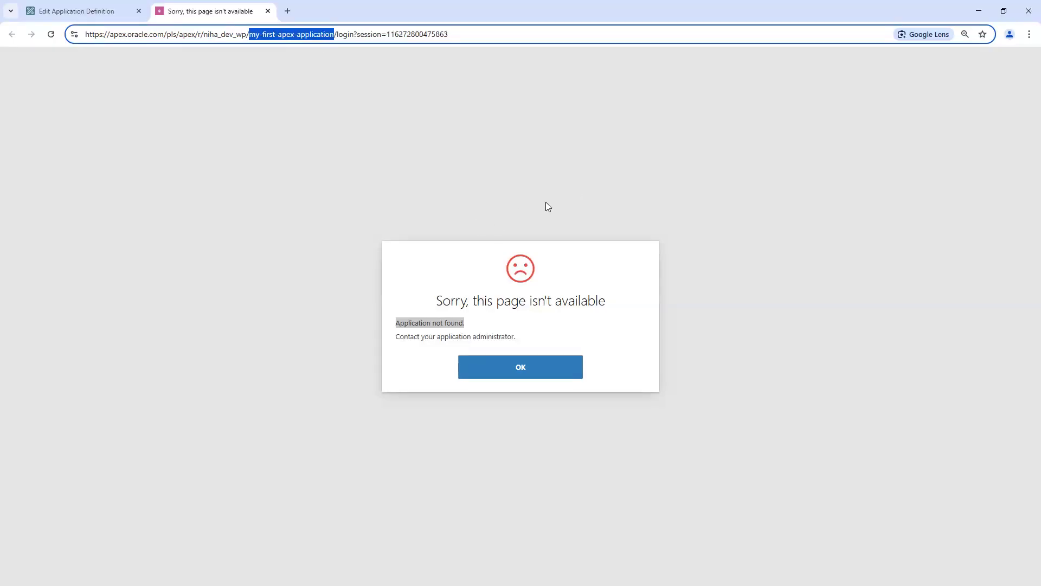
left_click(102, 11)
left_click(202, 12)
left_click(477, 34)
key("Return")
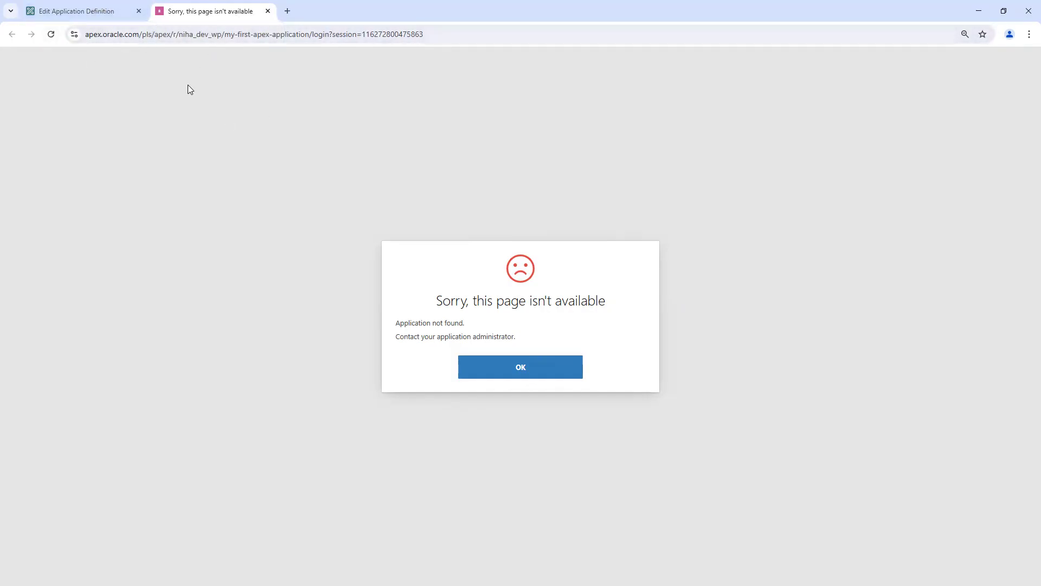
Step: Reselect the Application Alias value, refilling it from the suggested alias
left_click(101, 11)
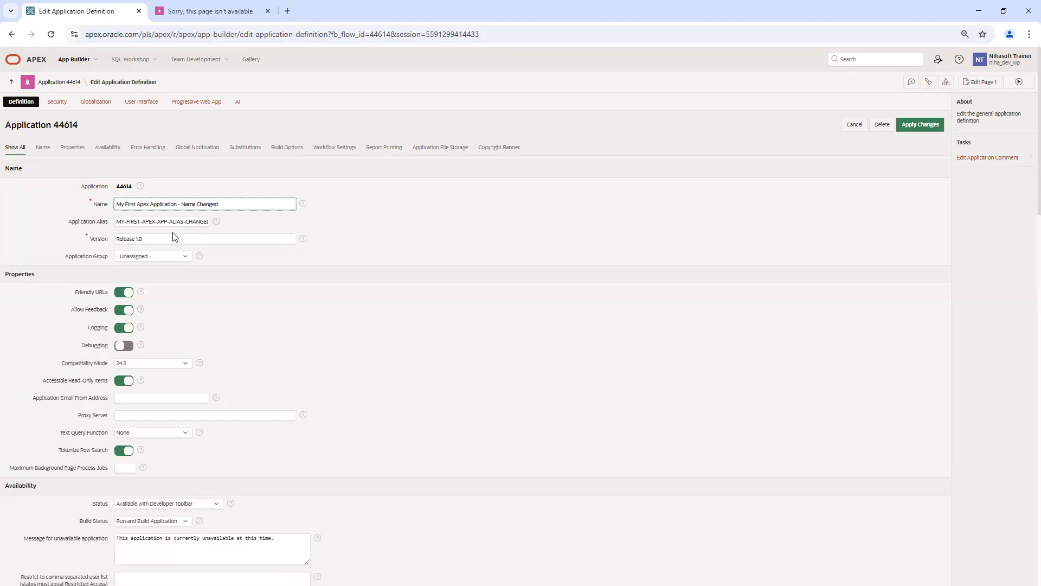
triple_click(175, 223)
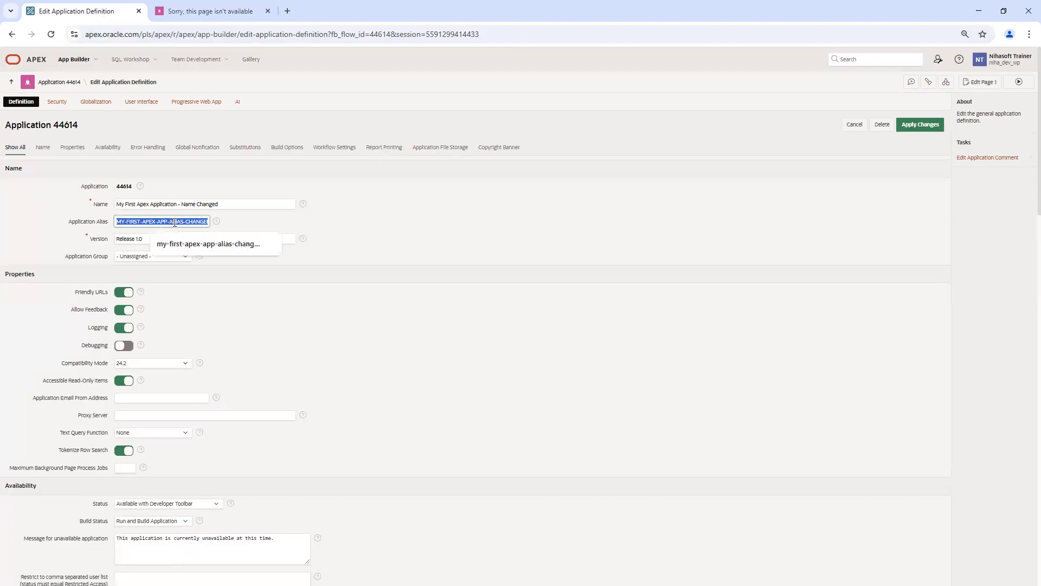
left_click(388, 239)
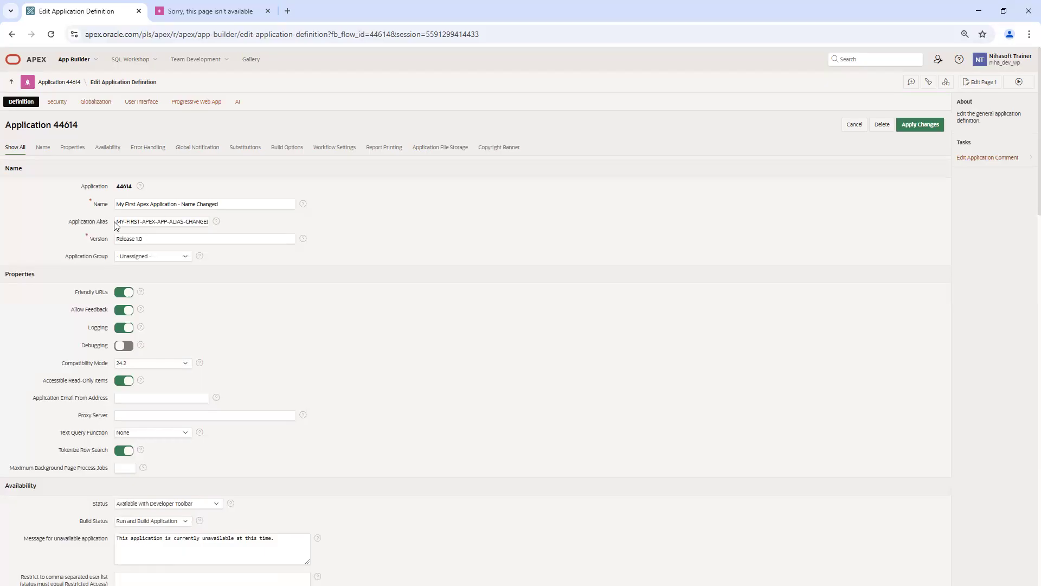
triple_click(129, 222)
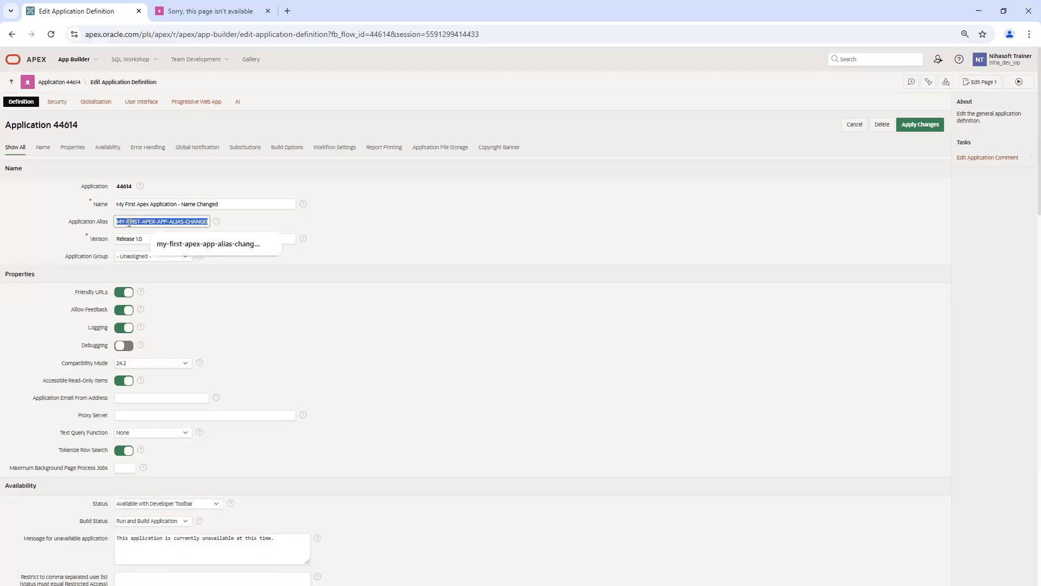
left_click(191, 244)
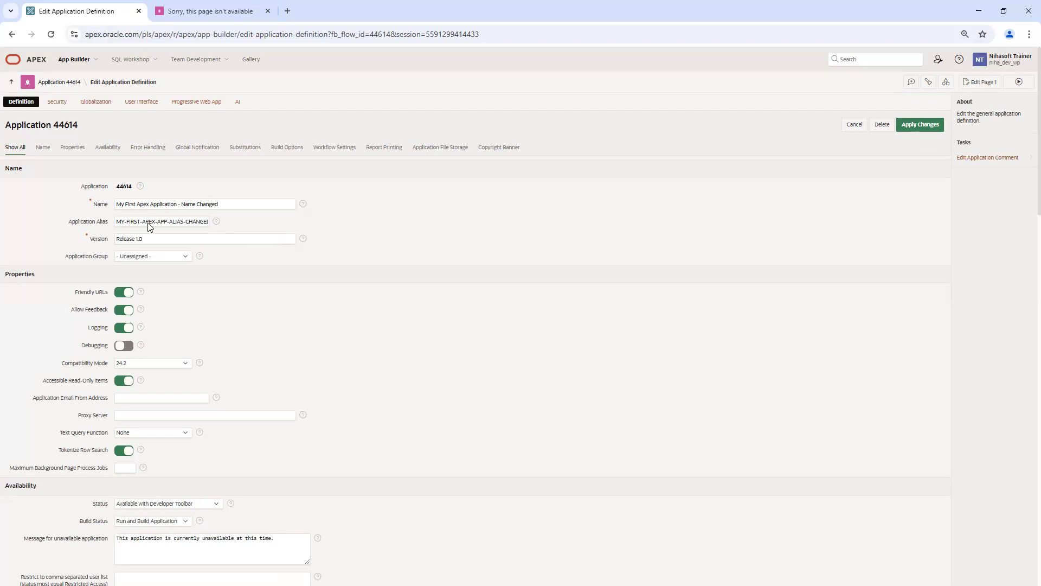
Step: Copy the alias from the definition and select the old app name in the error page's address
left_click(205, 11)
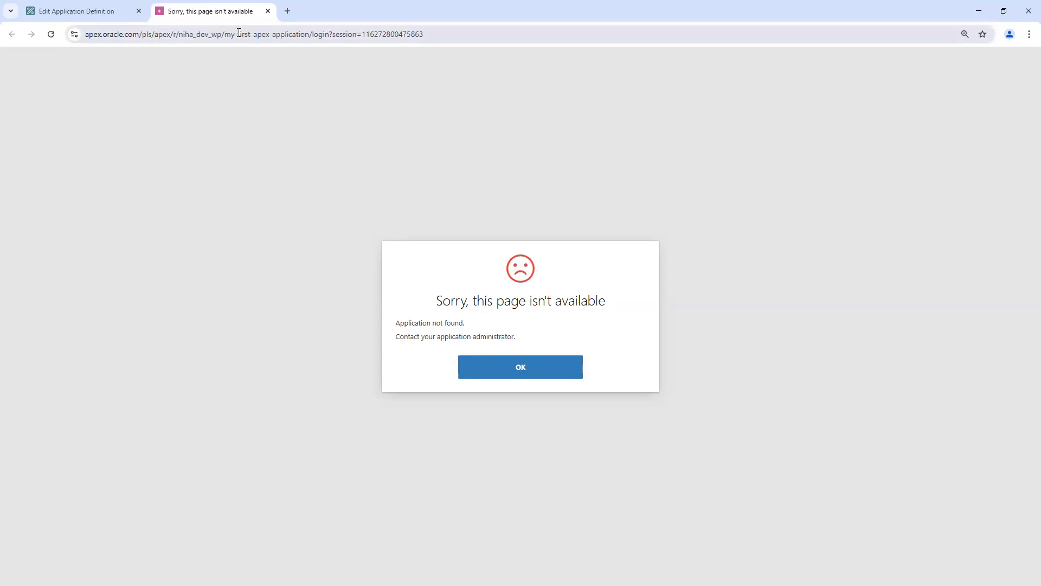
left_click(94, 13)
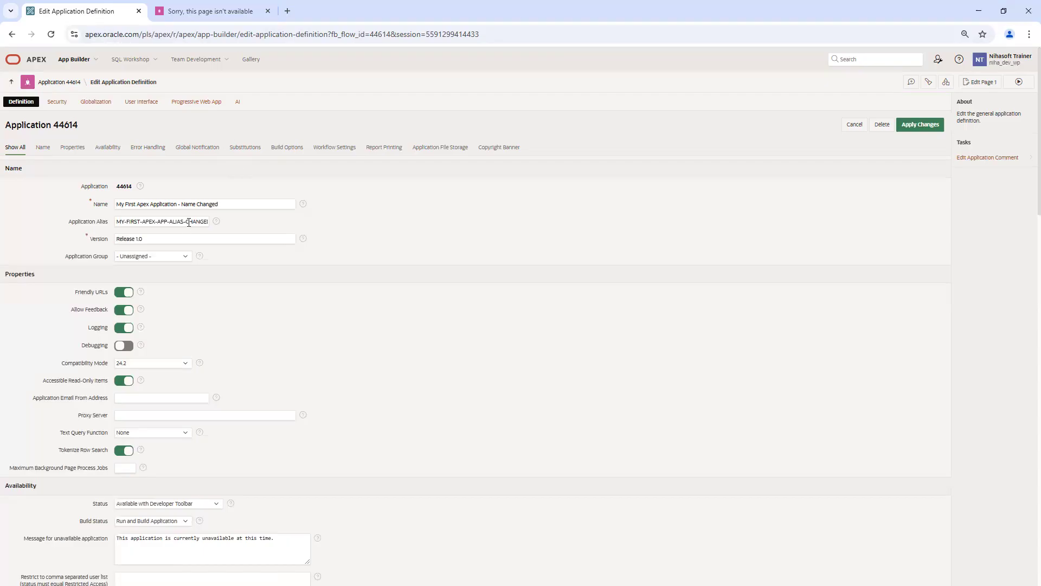
triple_click(186, 223)
key("ctrl+c")
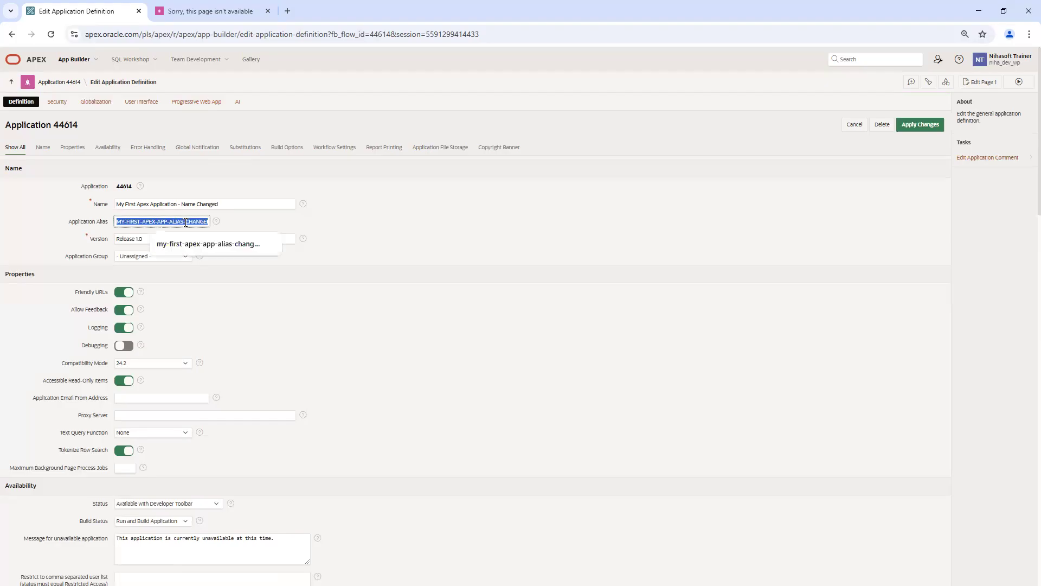
left_click(207, 11)
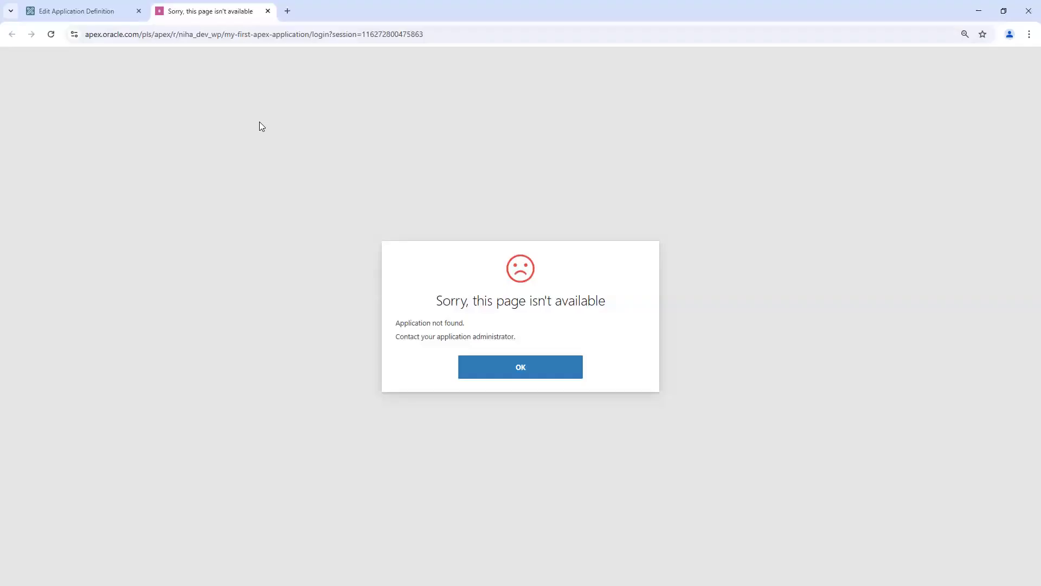
left_click_drag(225, 34, 310, 38)
Step: Load the login page at the address using my-first-apex-app-alias-changed and compare with the definition
key("ctrl+v")
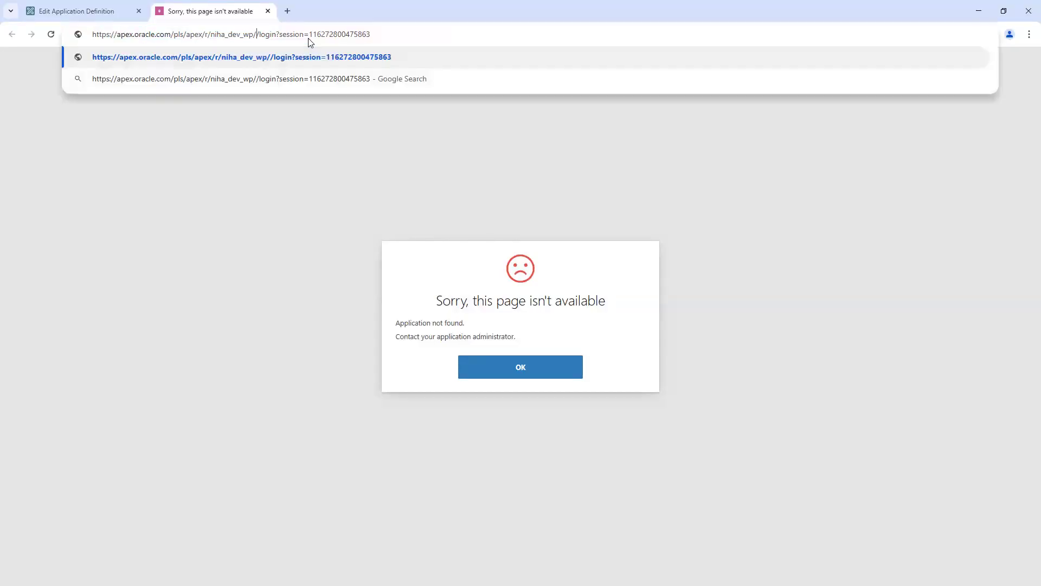
key("Return")
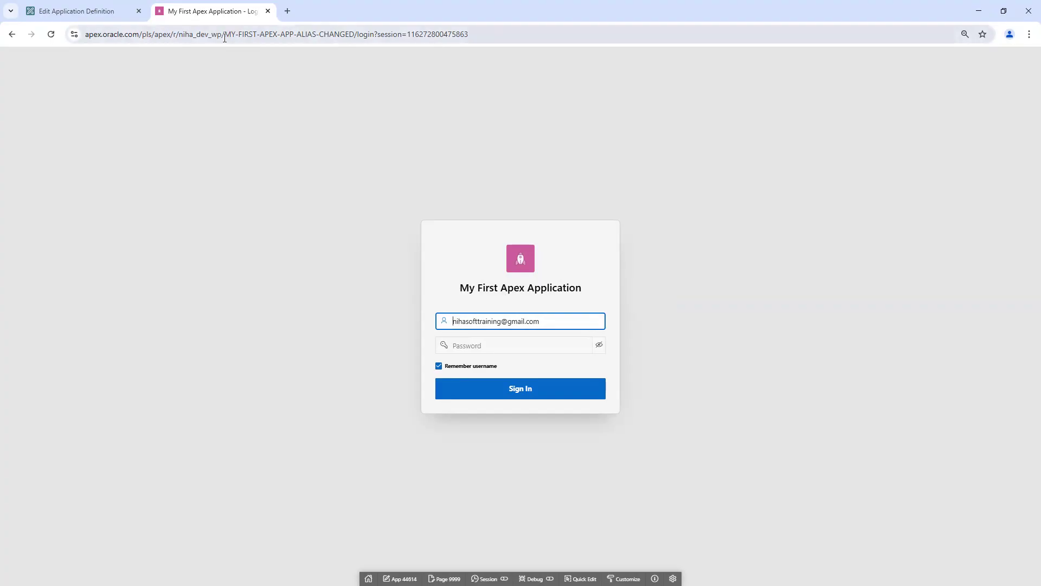
left_click_drag(225, 34, 361, 49)
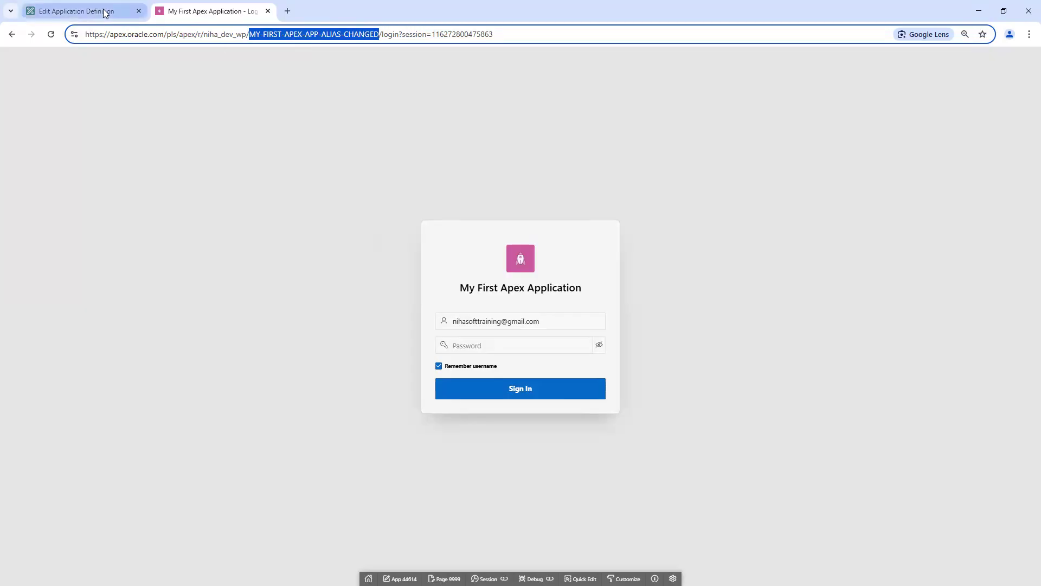
left_click(122, 11)
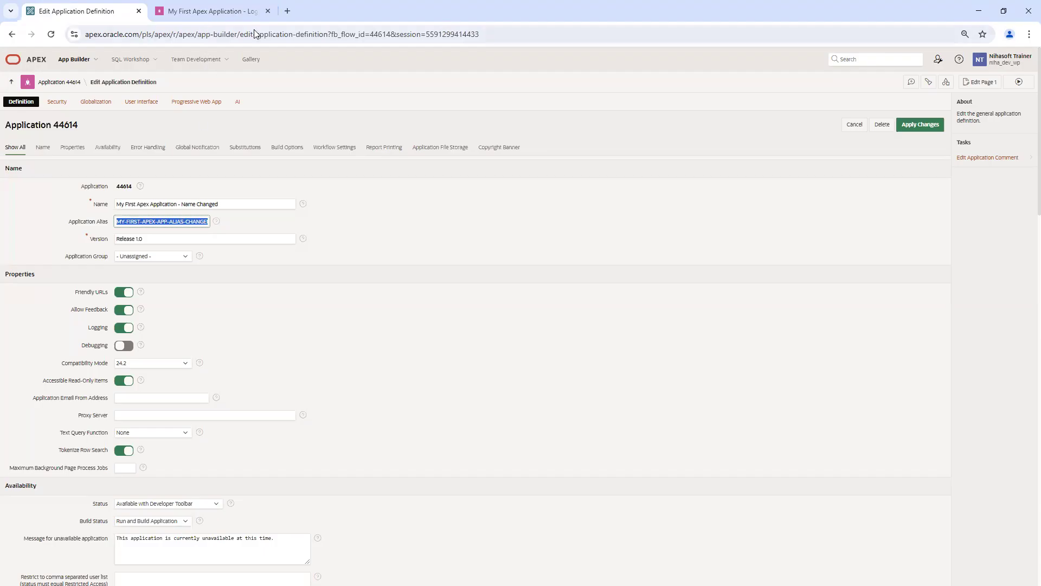
left_click(234, 13)
left_click(511, 34)
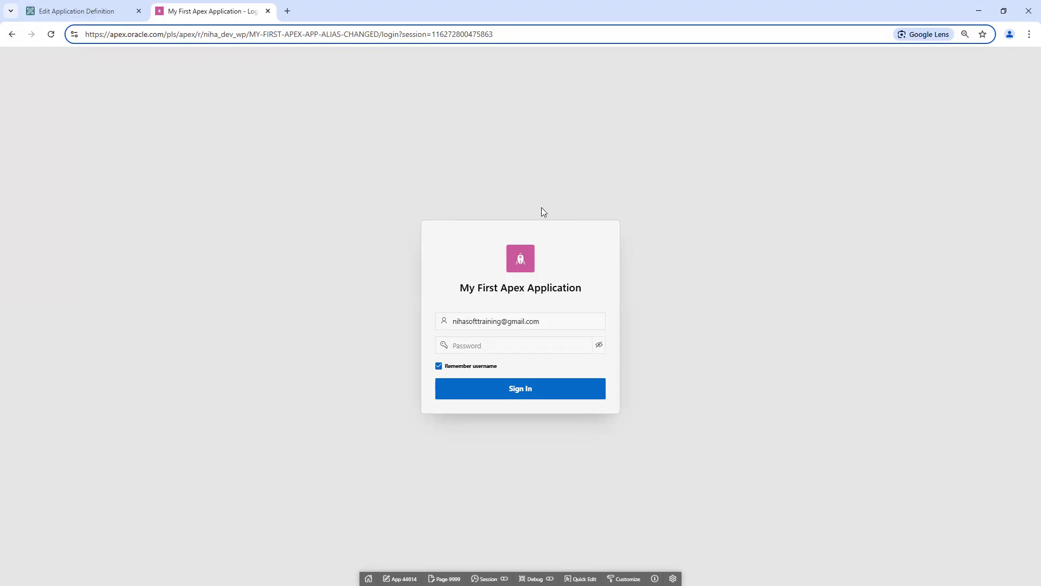
left_click(393, 123)
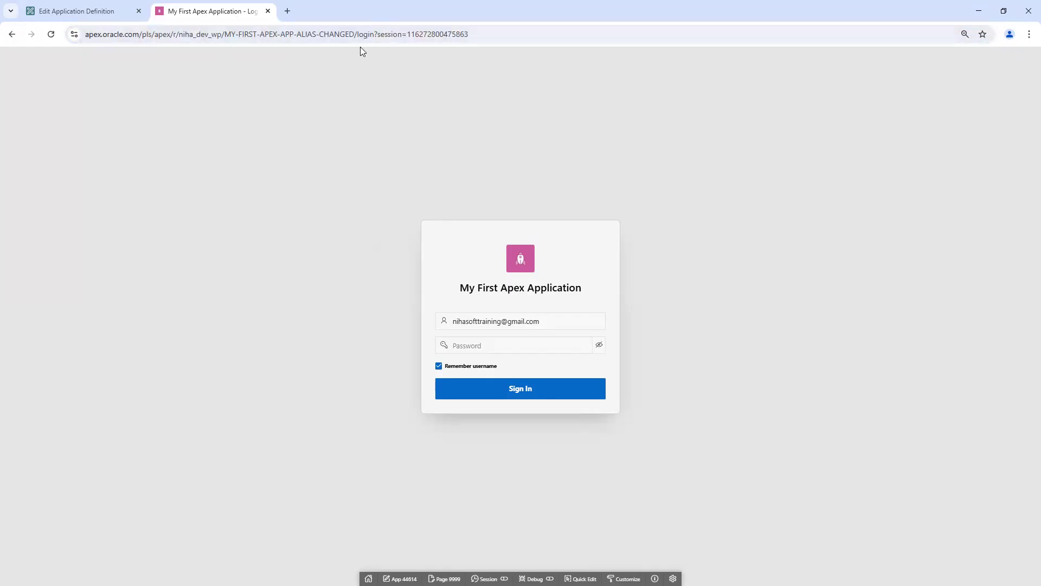
Step: Examine the session portion of the login address, then close the tab and rerun the application
left_click_drag(374, 34, 512, 36)
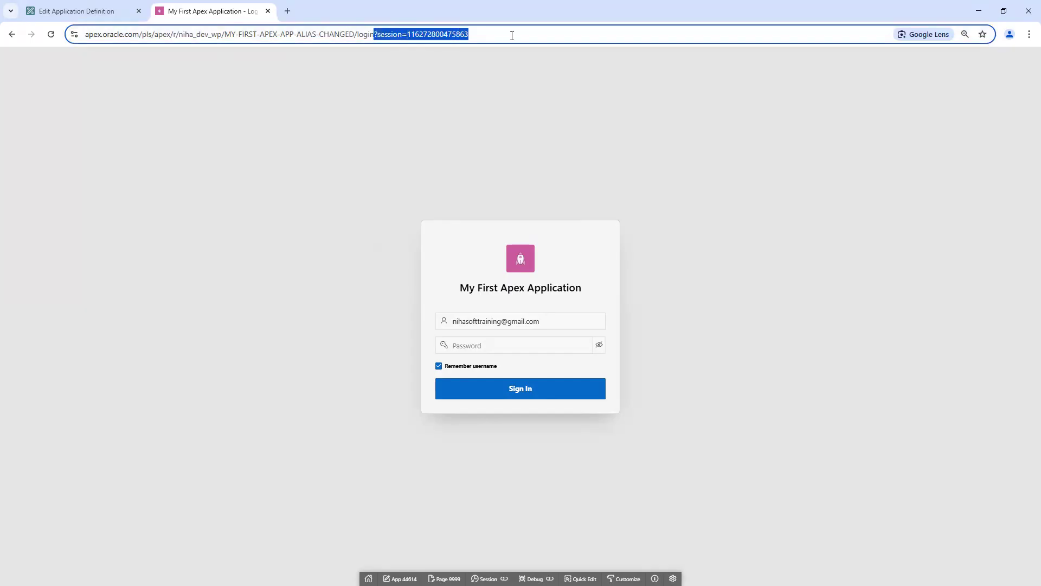
left_click(417, 90)
left_click_drag(373, 34, 490, 39)
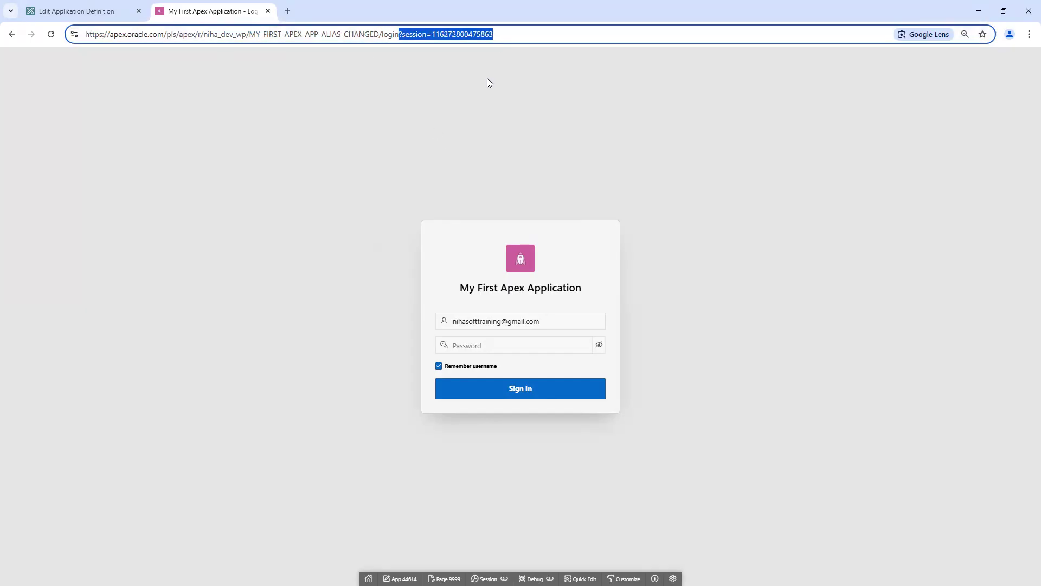
left_click(414, 95)
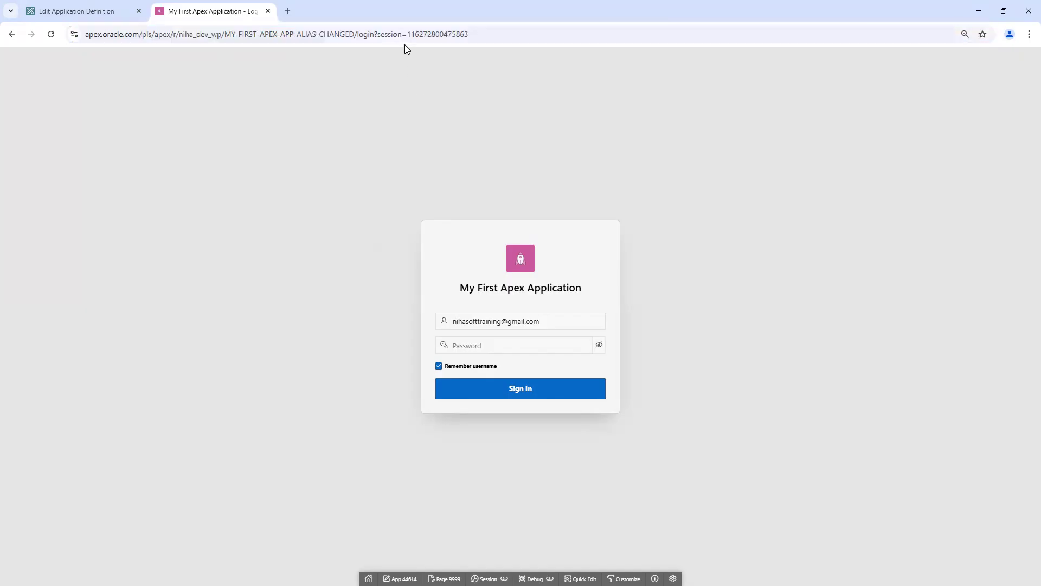
left_click_drag(374, 35, 83, 38)
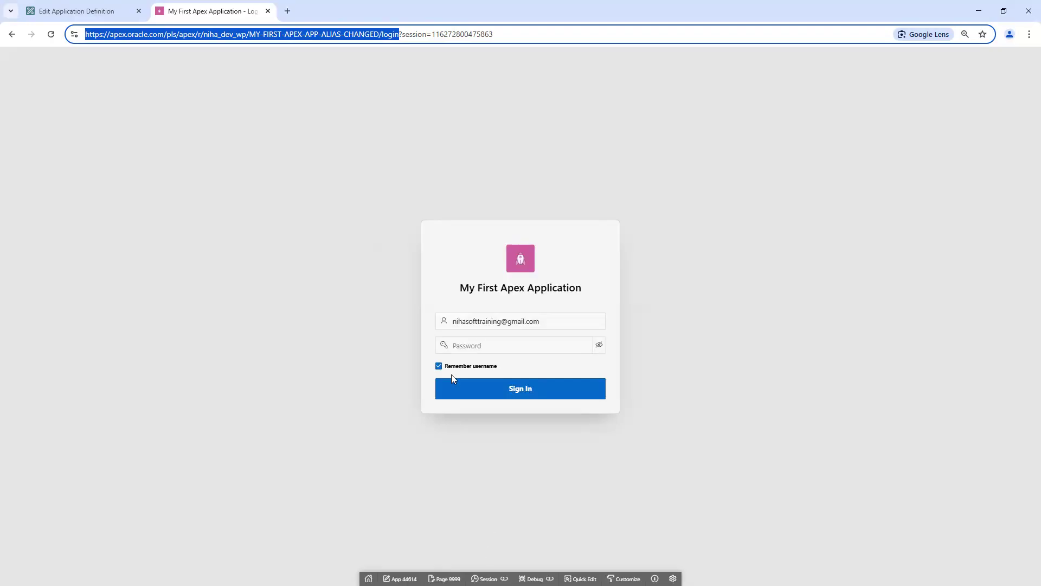
left_click(628, 413)
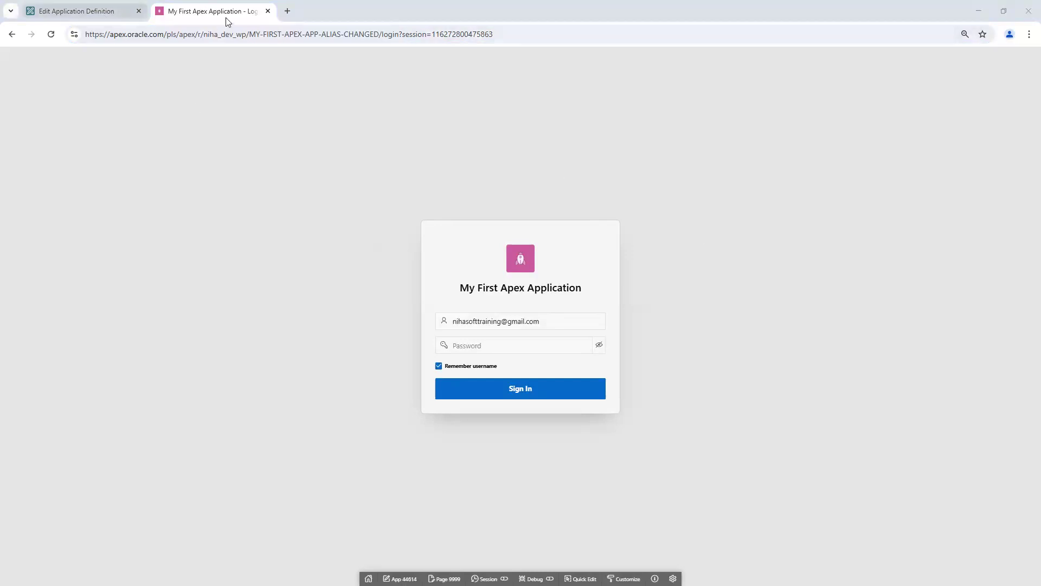
left_click(268, 11)
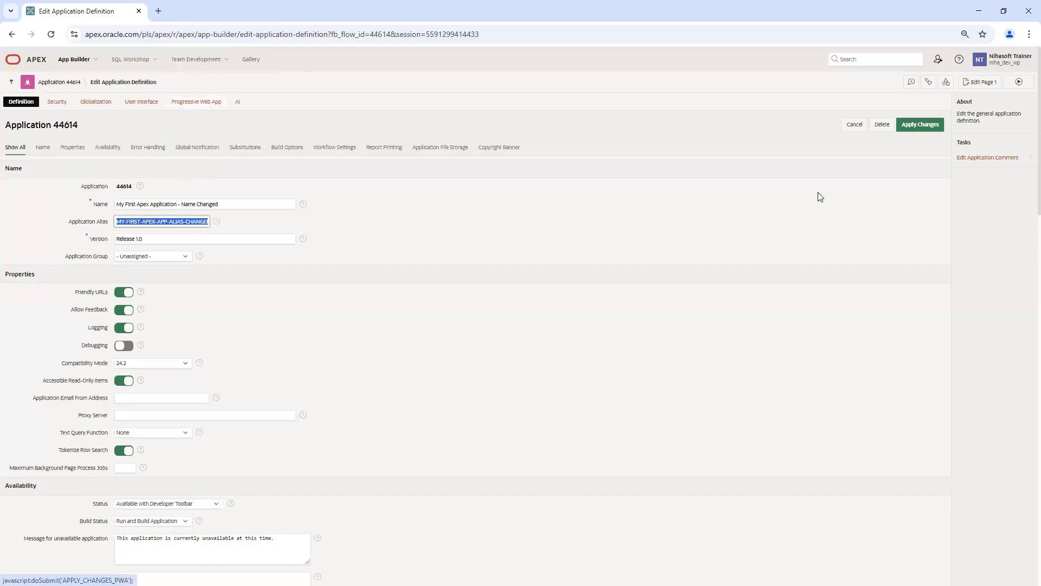
left_click(1021, 84)
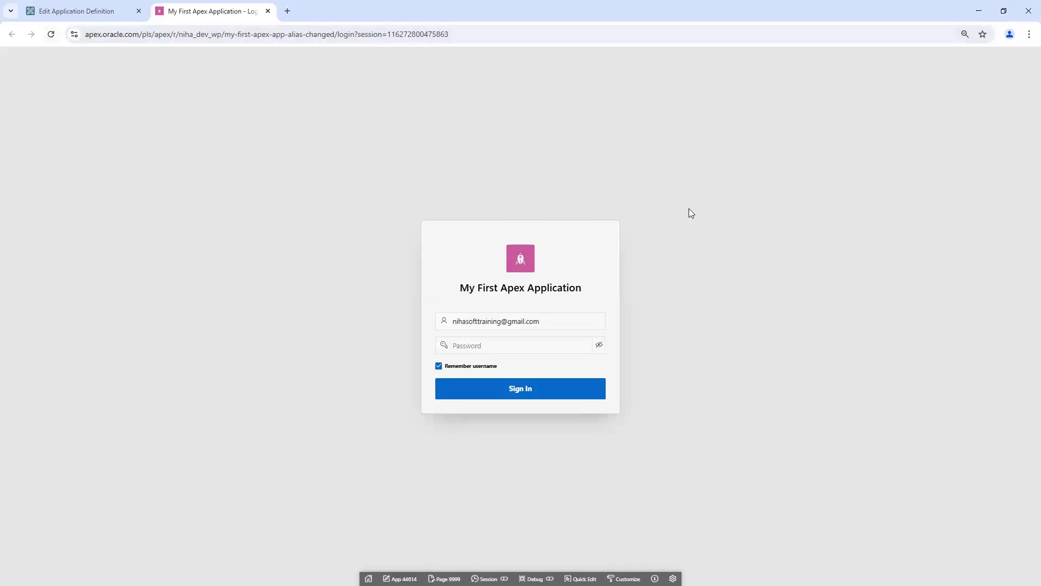
Step: Check that the application's Version field reads Release 1.0
left_click(79, 11)
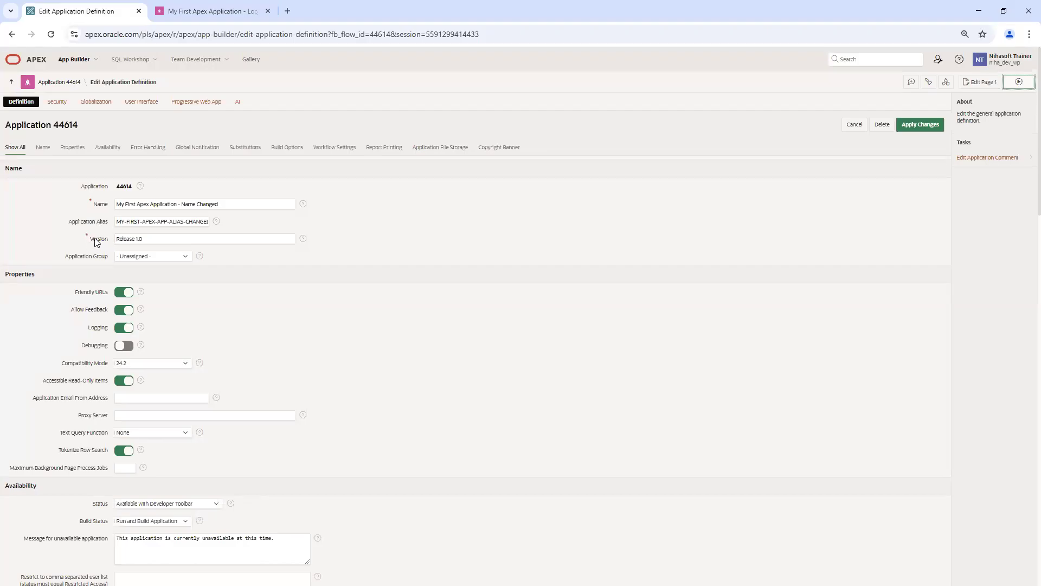
left_click(153, 239)
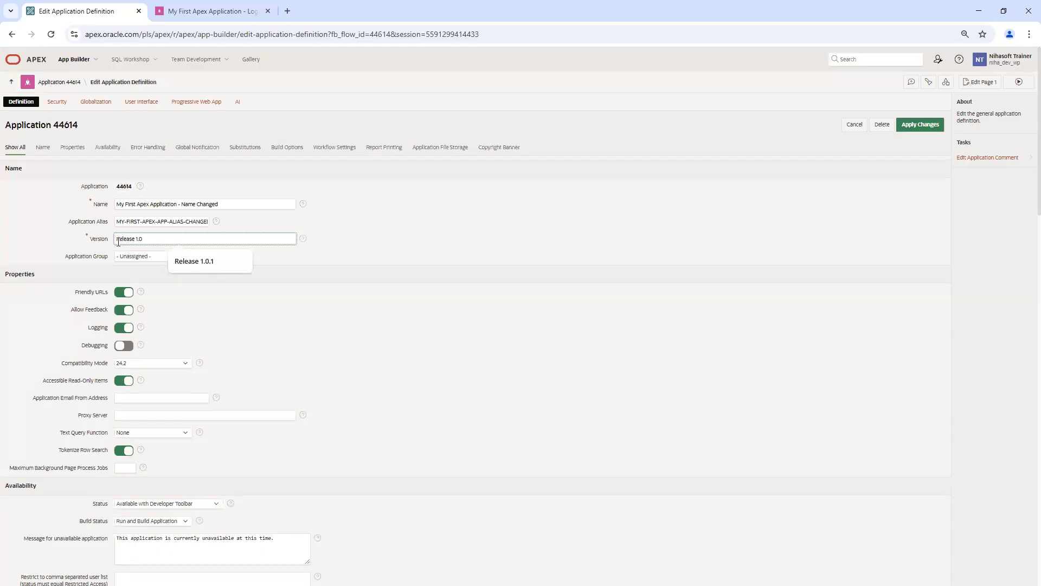
left_click_drag(117, 239, 162, 240)
Step: Sign in to the app with the account password and find the release text in the footer
left_click(204, 12)
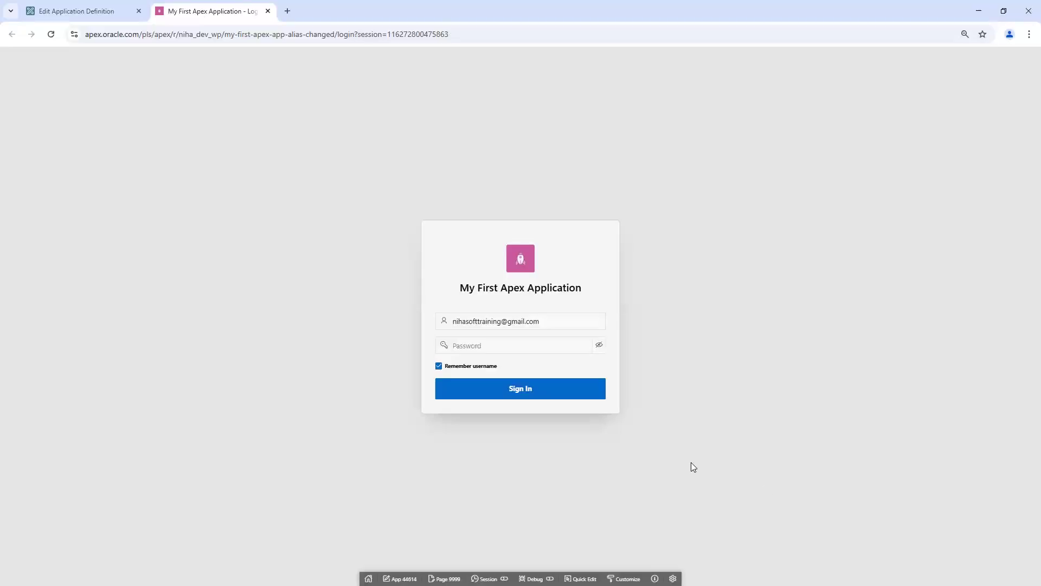
left_click(476, 345)
type("•••••••••")
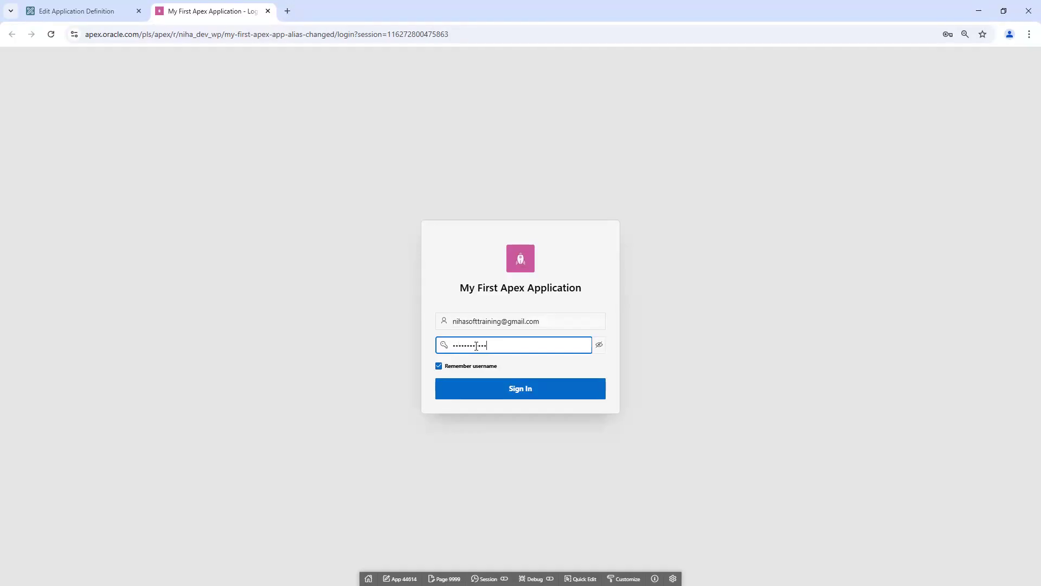
left_click(502, 390)
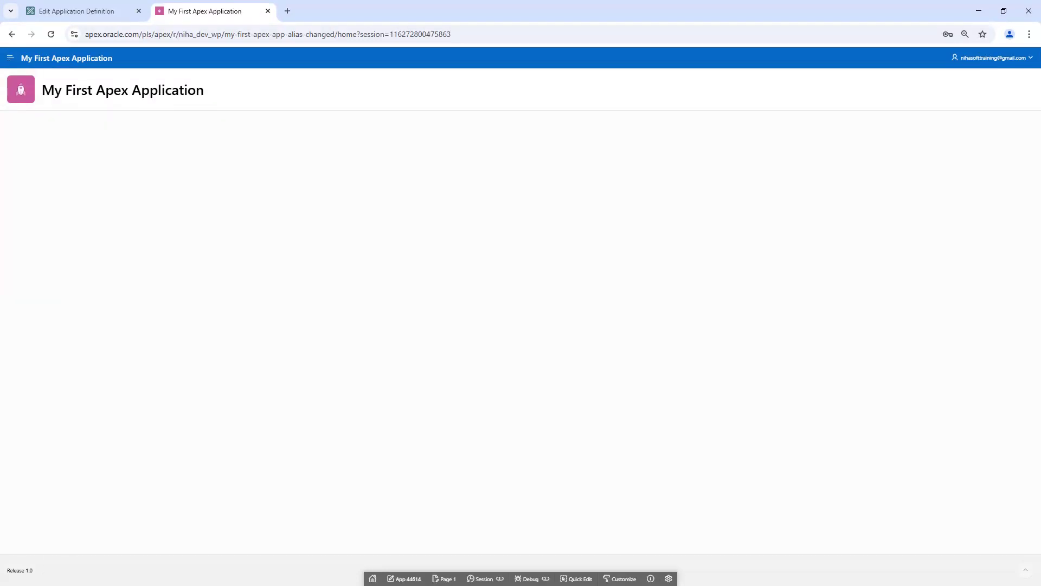
mouse_move(12, 570)
left_mouse_down()
mouse_move(33, 570)
mouse_move(6, 570)
left_mouse_up()
Step: Compare the definition's Version Release 1.0 with the release shown in the running app's footer
left_click(66, 12)
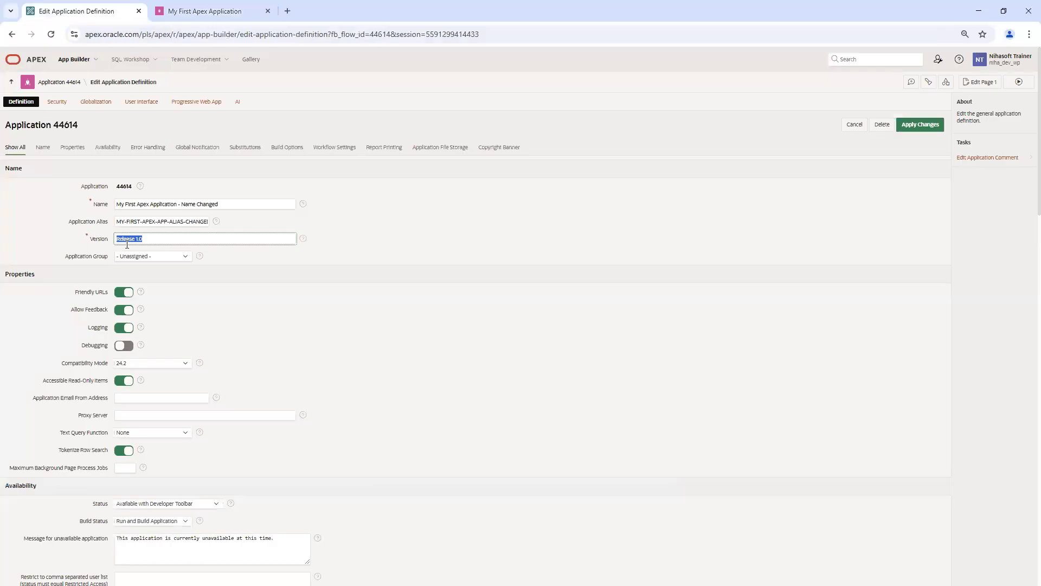
left_click(211, 11)
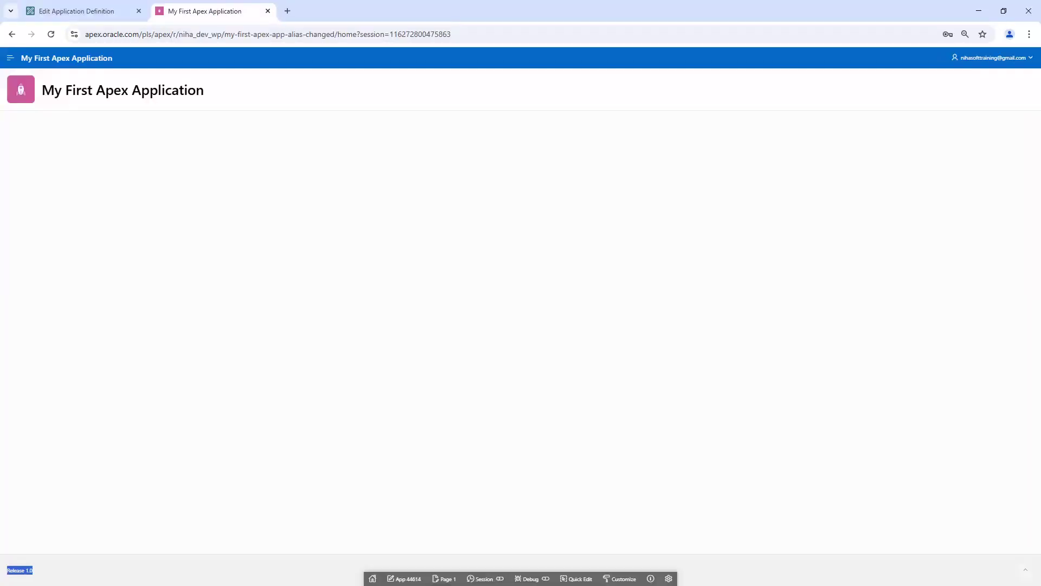
left_click(96, 11)
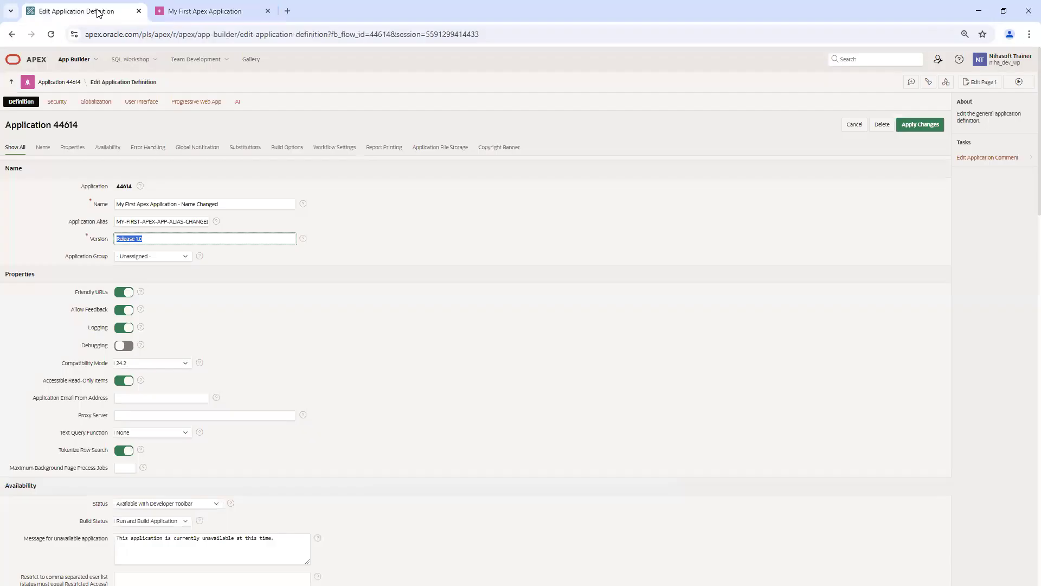
left_click(153, 238)
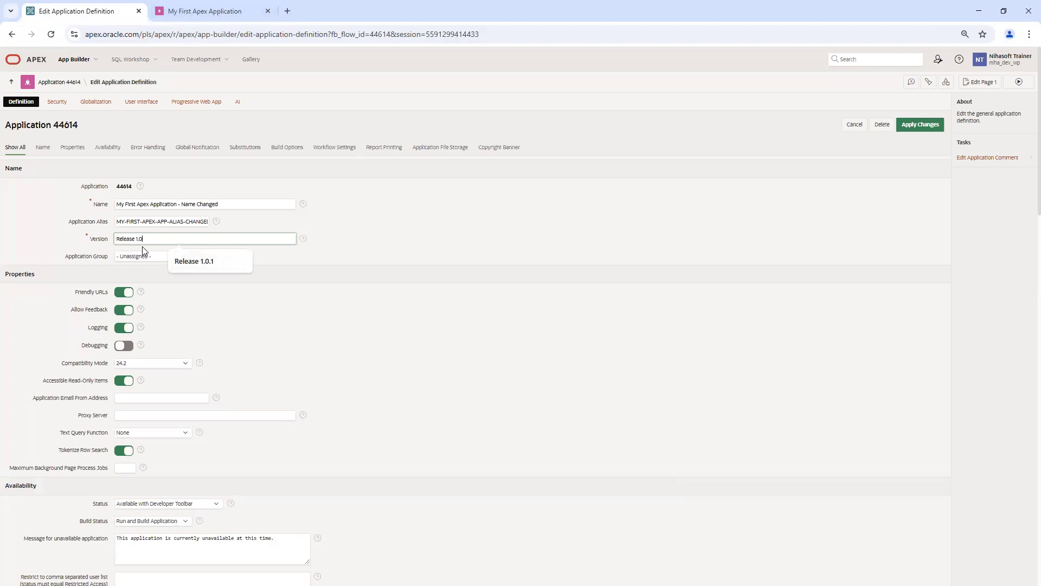
left_click(205, 11)
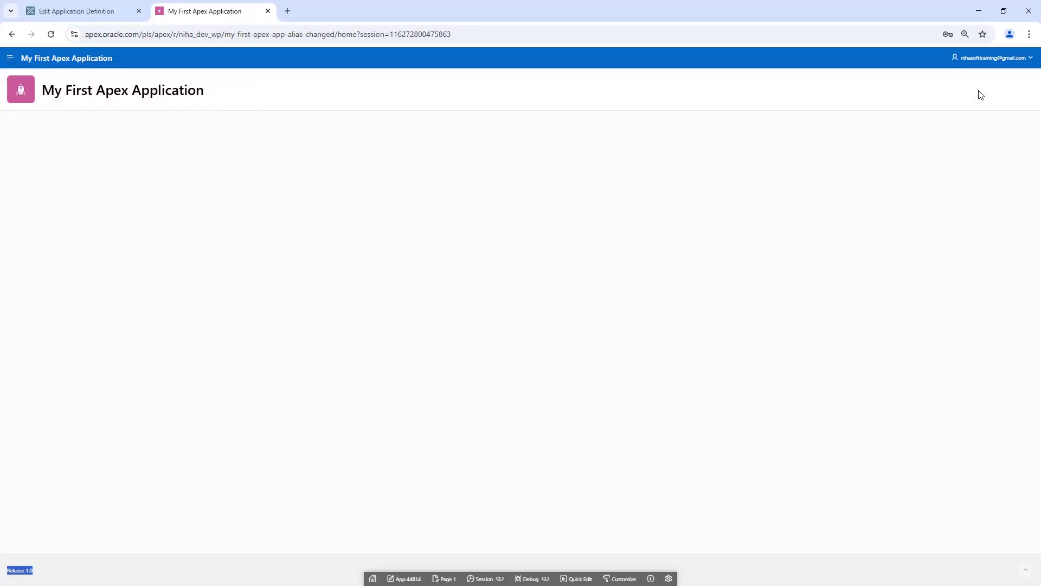
left_click(73, 13)
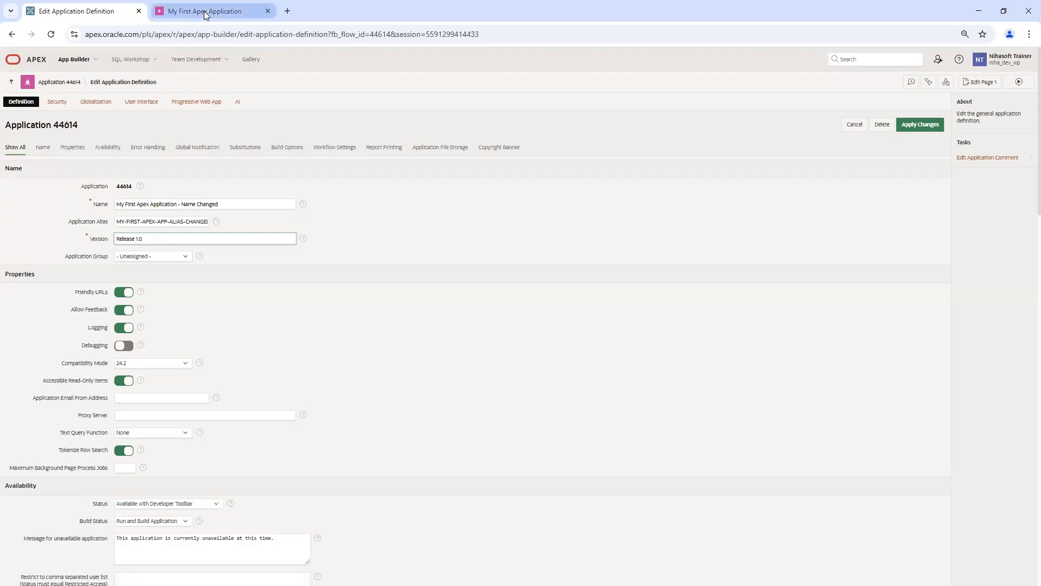
Step: Change application 44614's Version to Release 2.0 and save the definition
left_click(162, 235)
type(".")
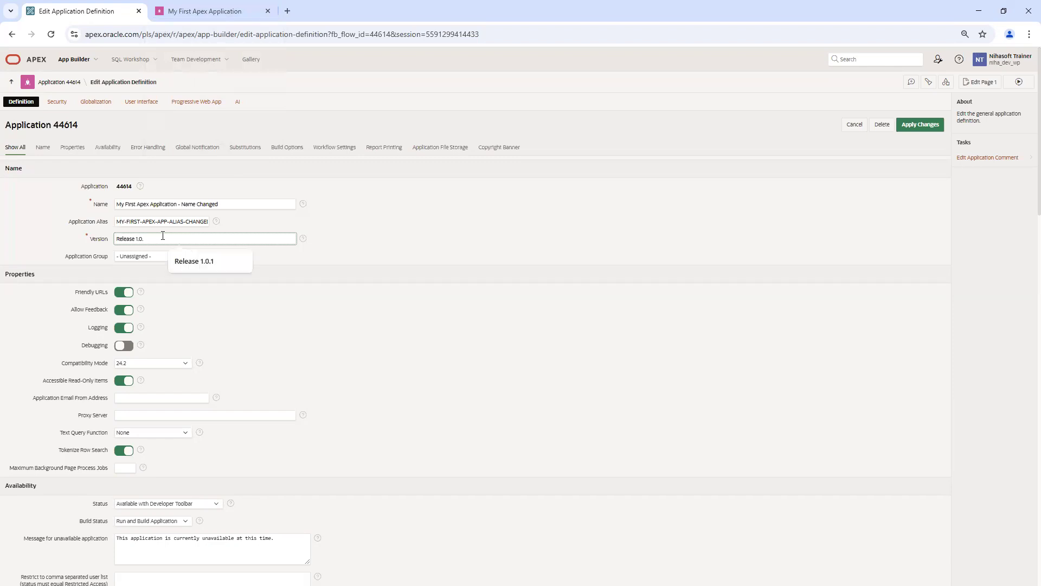
type("1")
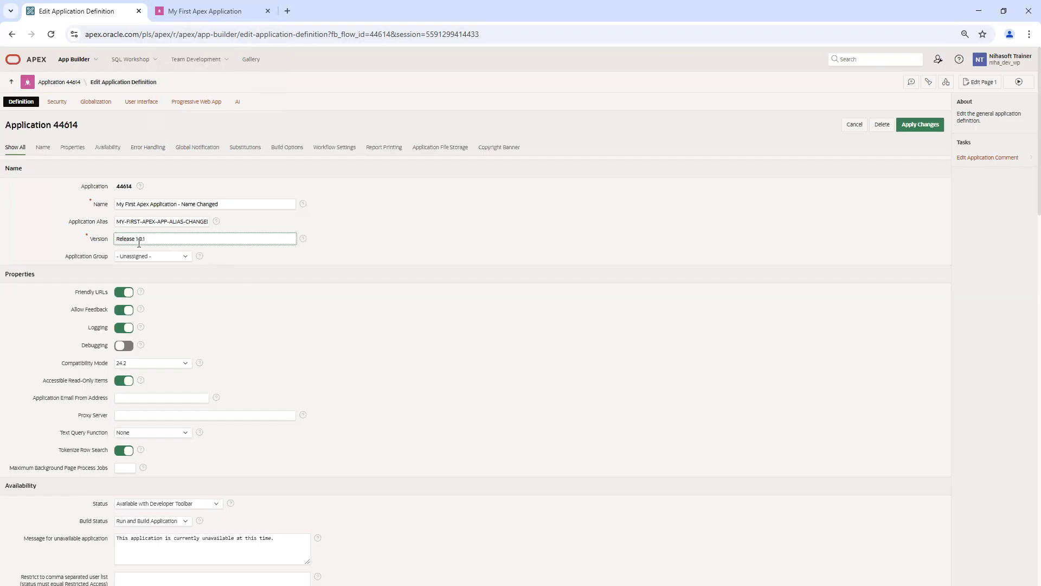
left_click(201, 15)
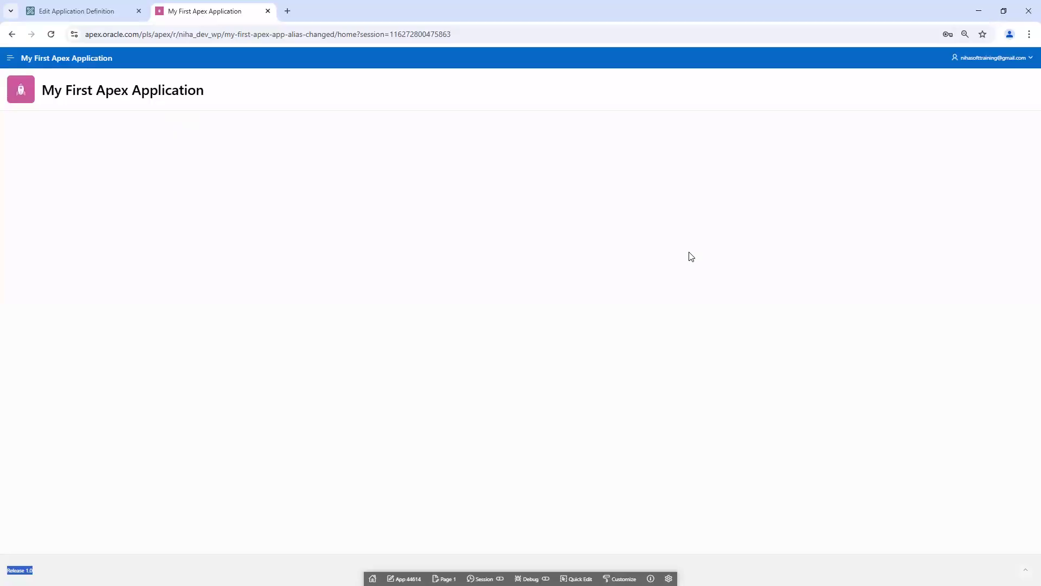
left_click(9, 58)
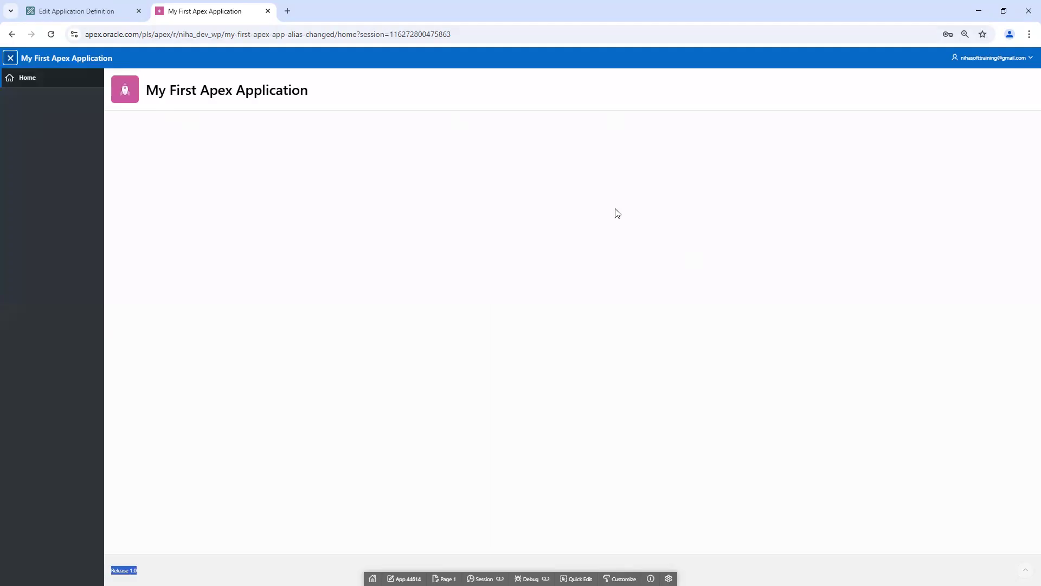
left_click(82, 11)
key("BackSpace")
key("BackSpace")
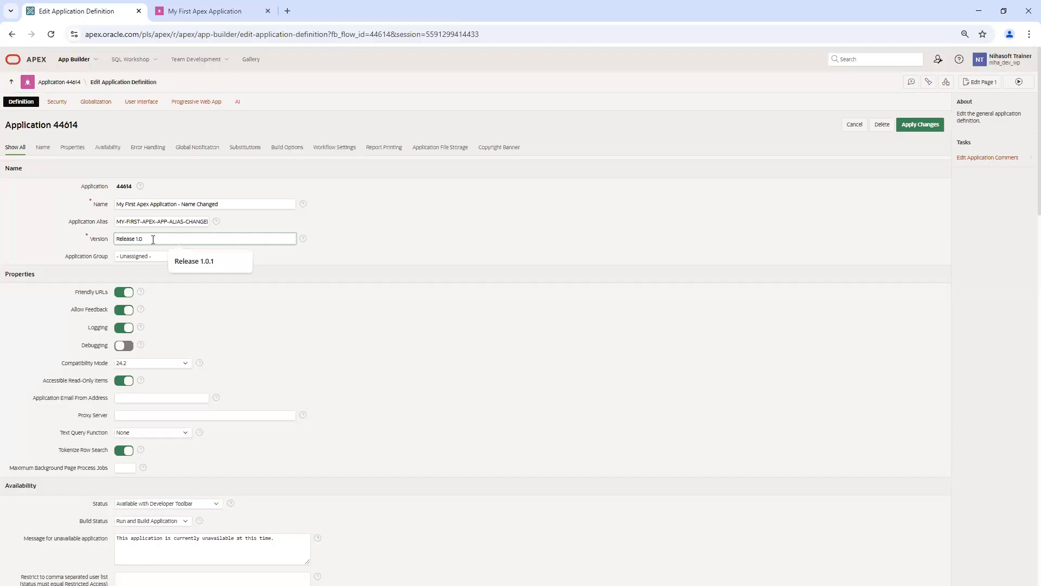
type("2.0")
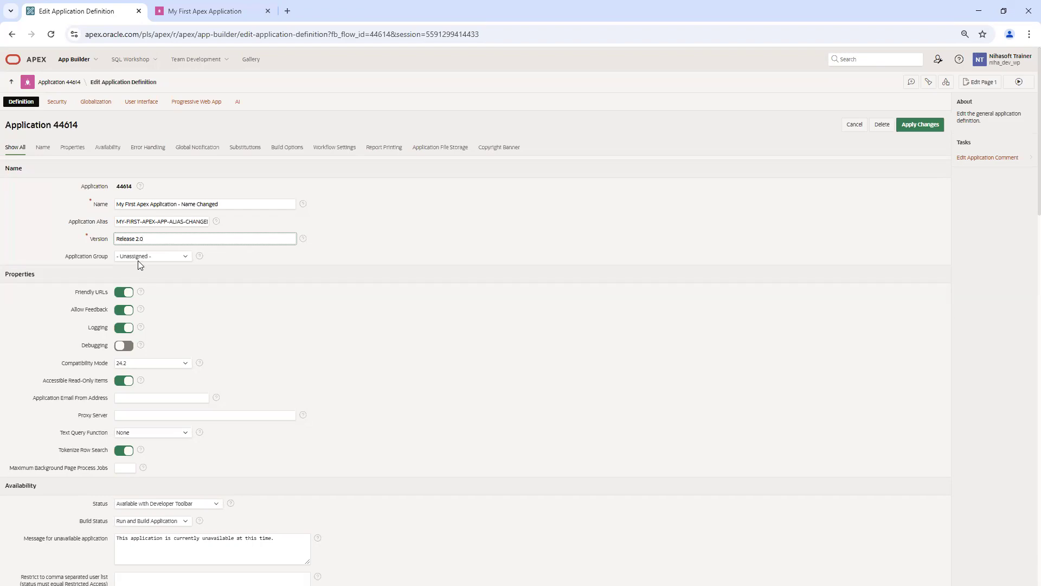
left_click(218, 6)
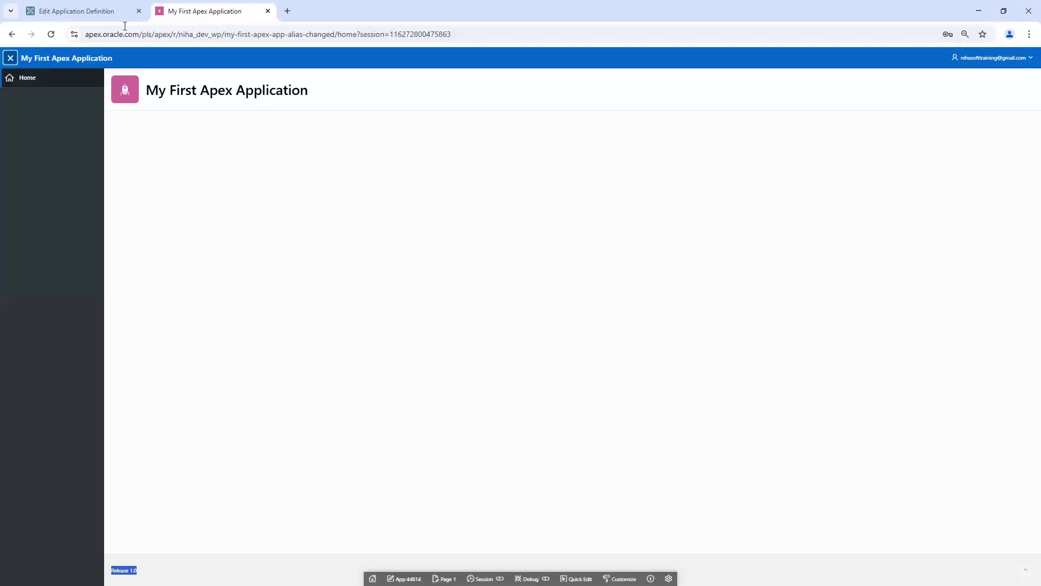
left_click(86, 12)
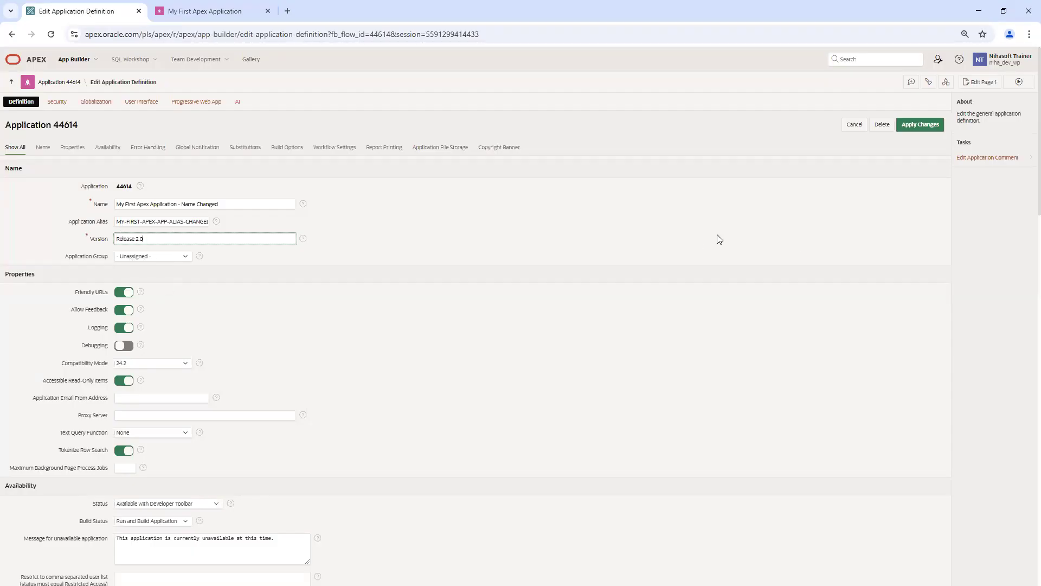
left_click(921, 124)
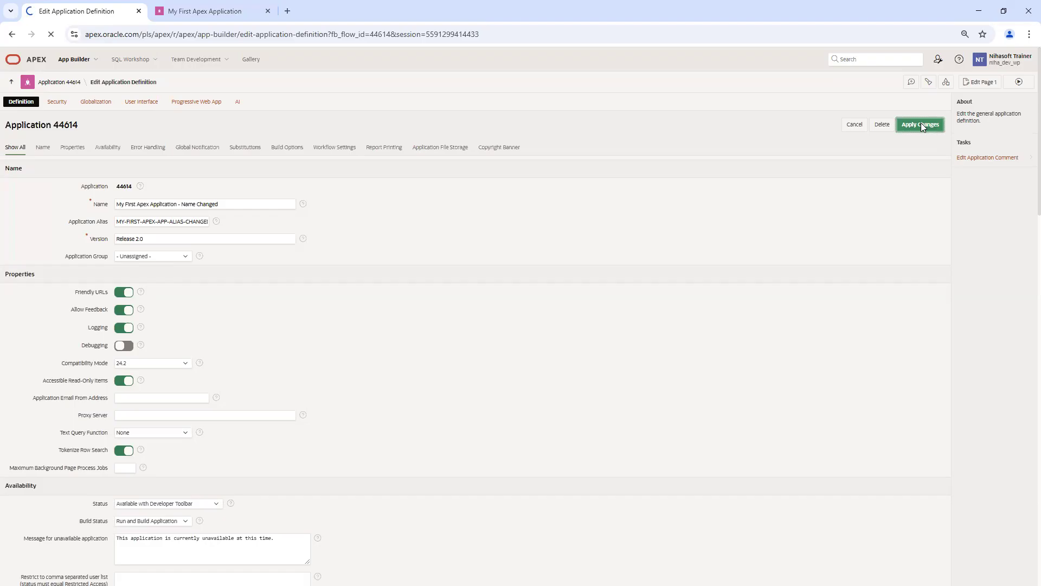
left_click(215, 11)
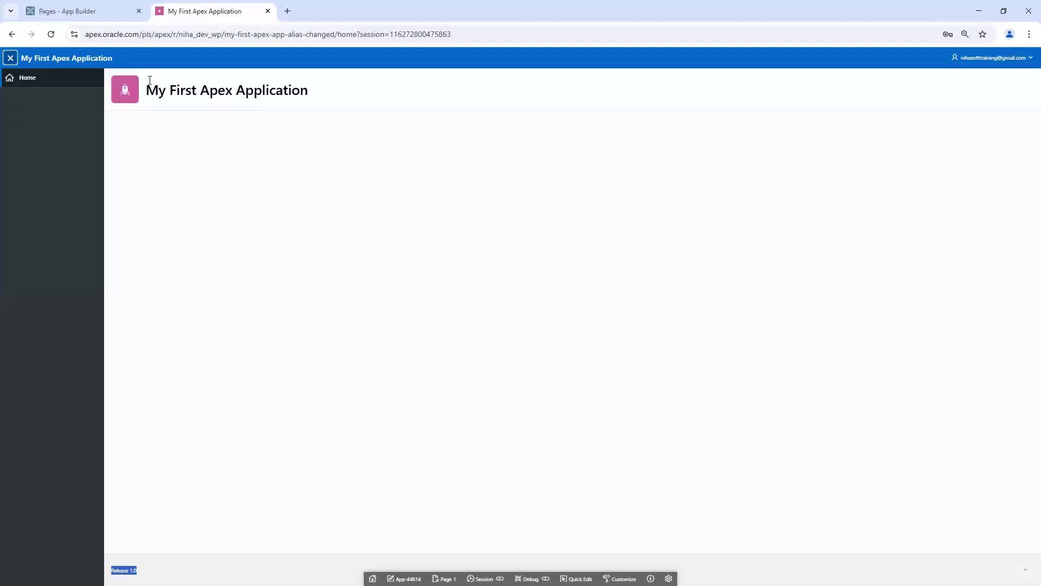
Step: Confirm the footer reads Release 2.0, then check Application Group offers only Unassigned
left_click(50, 34)
left_click_drag(111, 570, 138, 571)
left_click(103, 16)
left_click(925, 122)
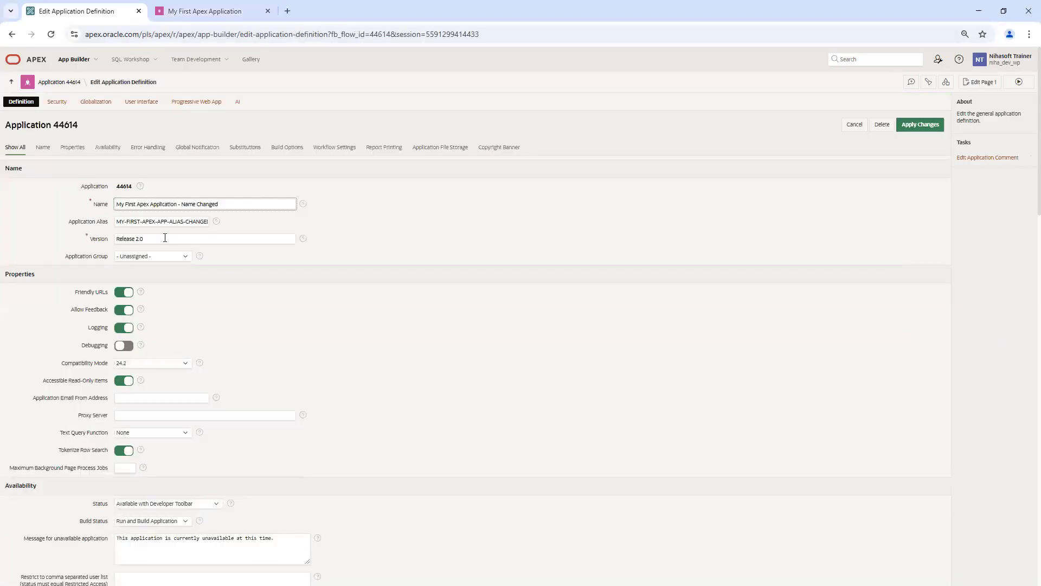
triple_click(165, 238)
left_click(275, 296)
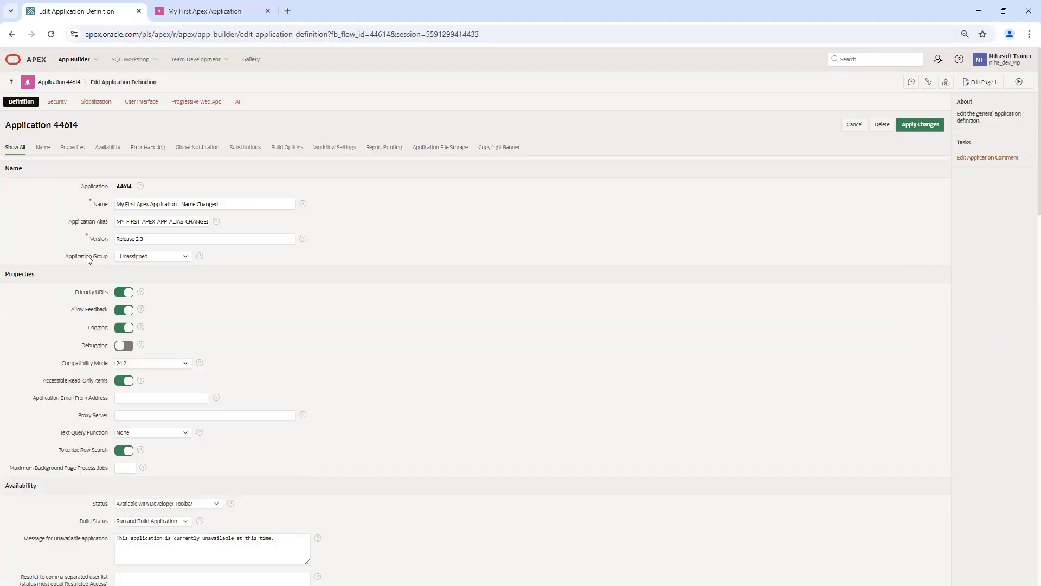
left_click(153, 258)
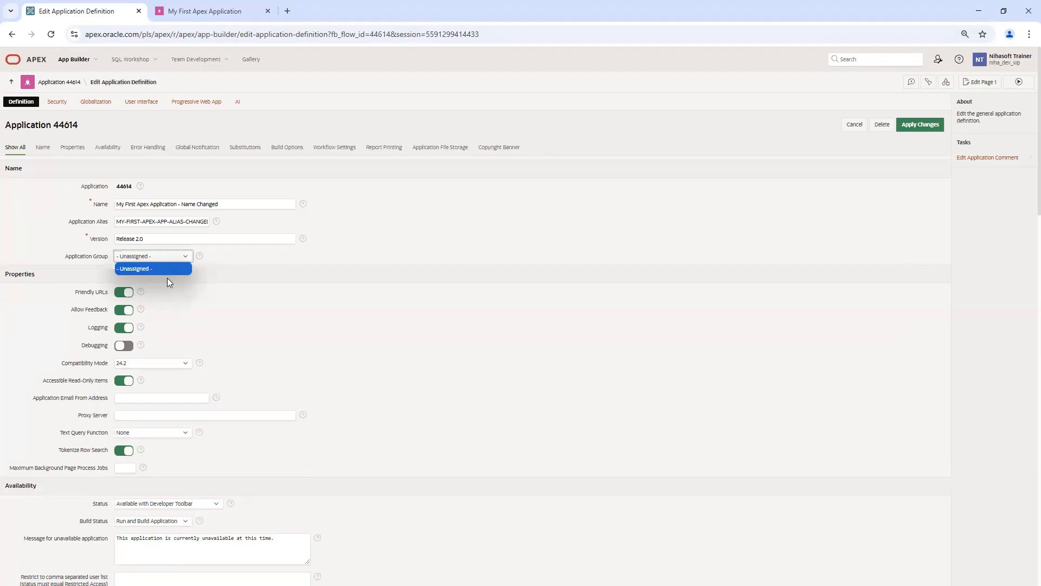
left_click(981, 59)
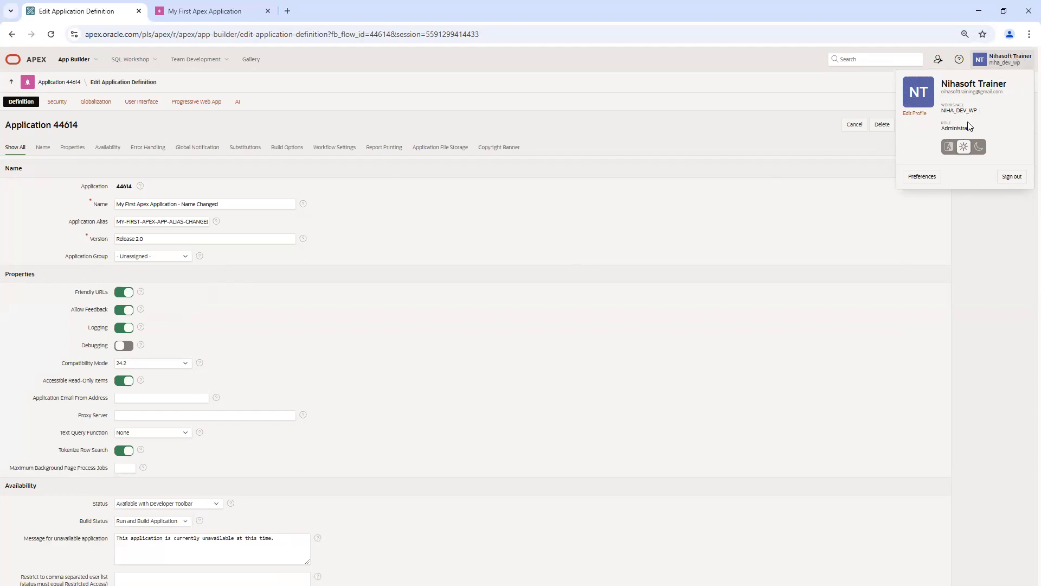
Step: Search the builder for 'applicationgroup' and open the Application Groups page from the results
left_click(850, 63)
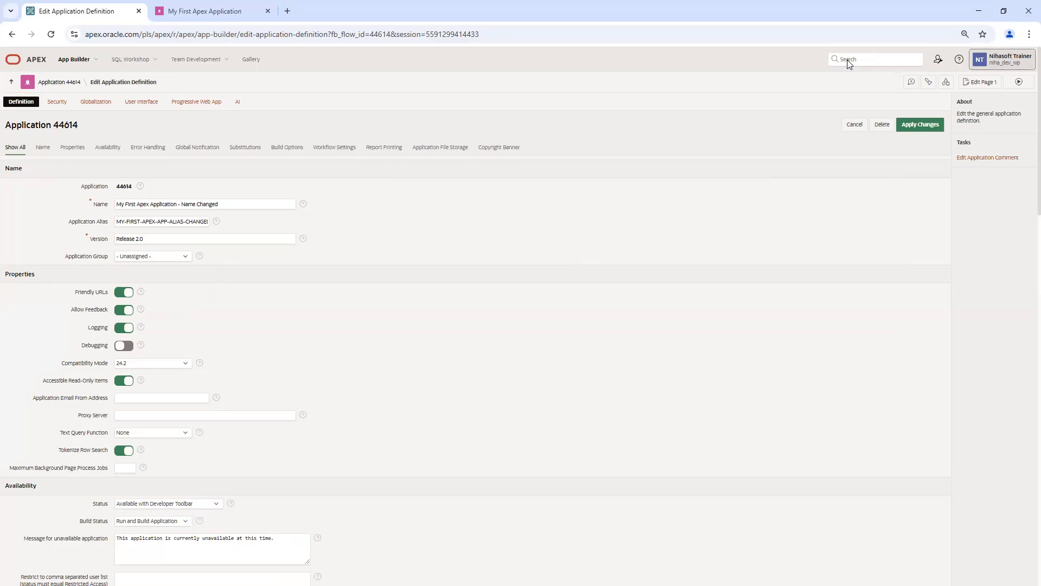
left_click(850, 62)
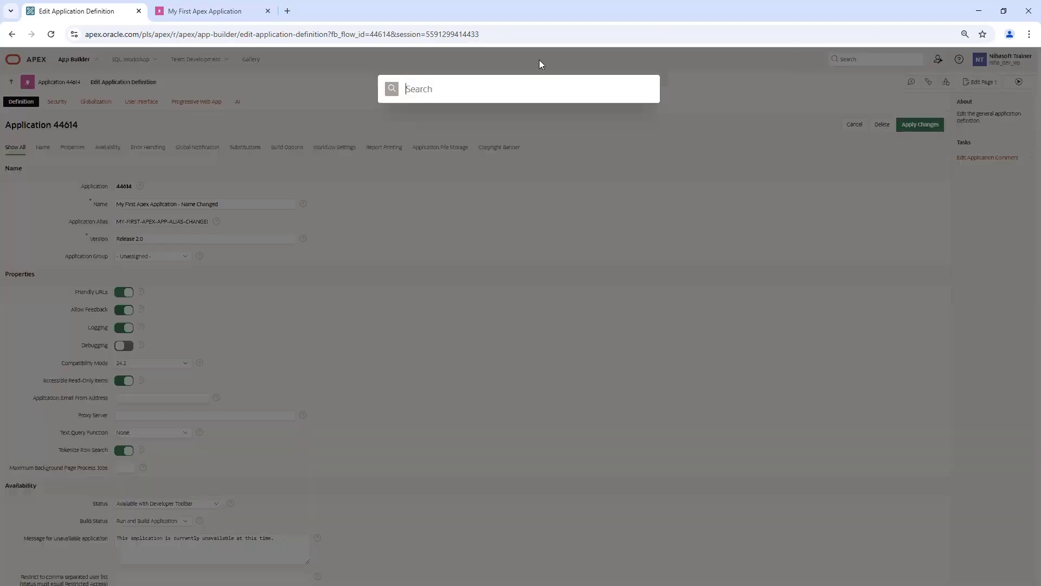
left_click(416, 88)
type("applica")
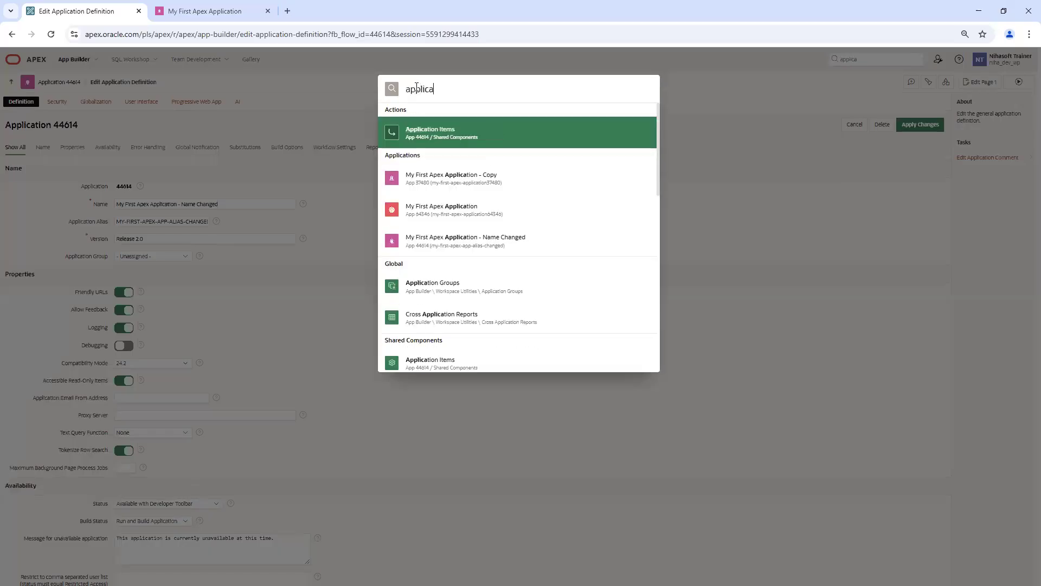
type("tiongroup")
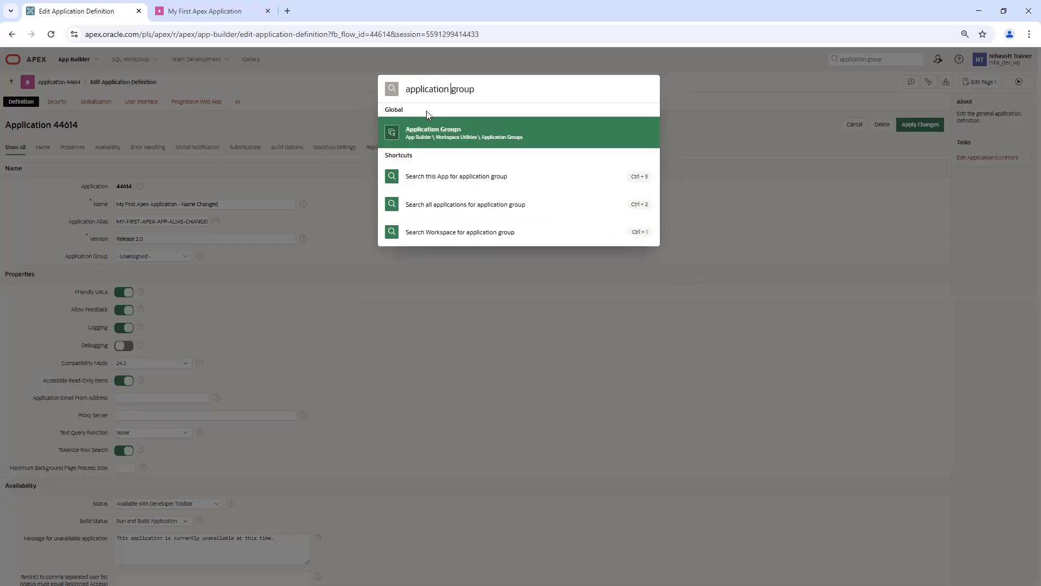
left_click(437, 133)
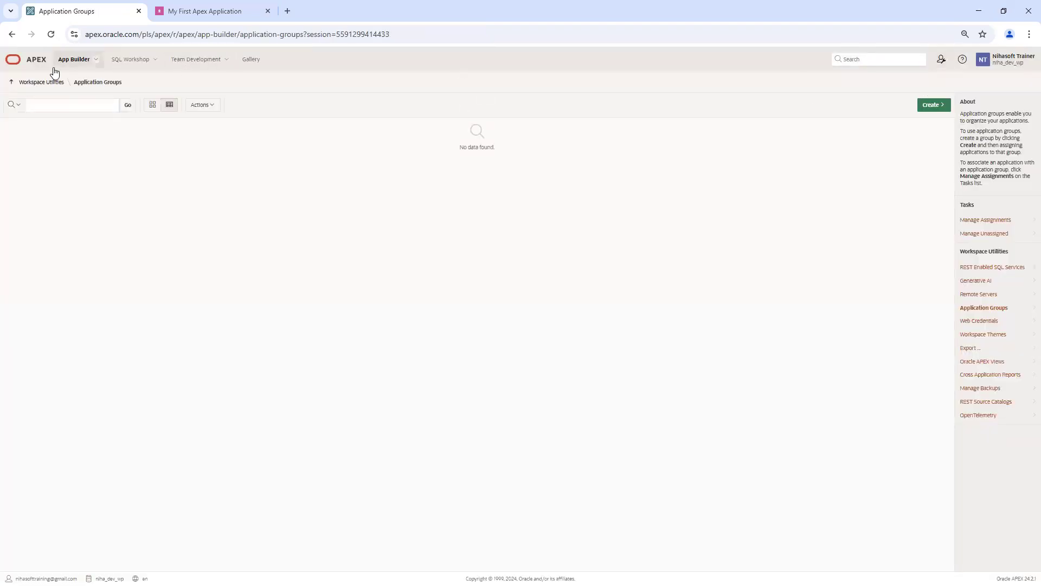
left_click(12, 35)
left_click(863, 58)
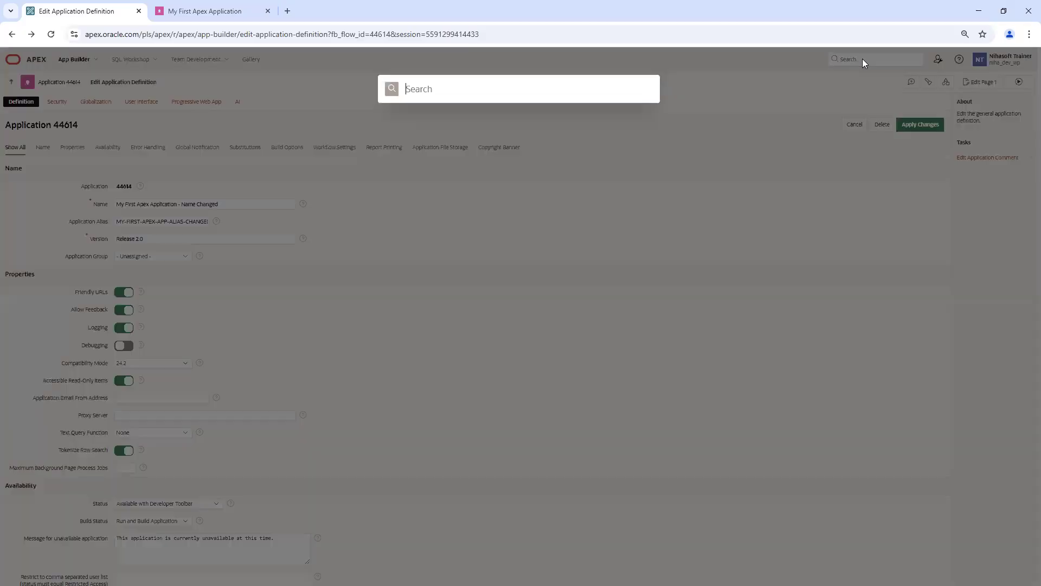
type("applica")
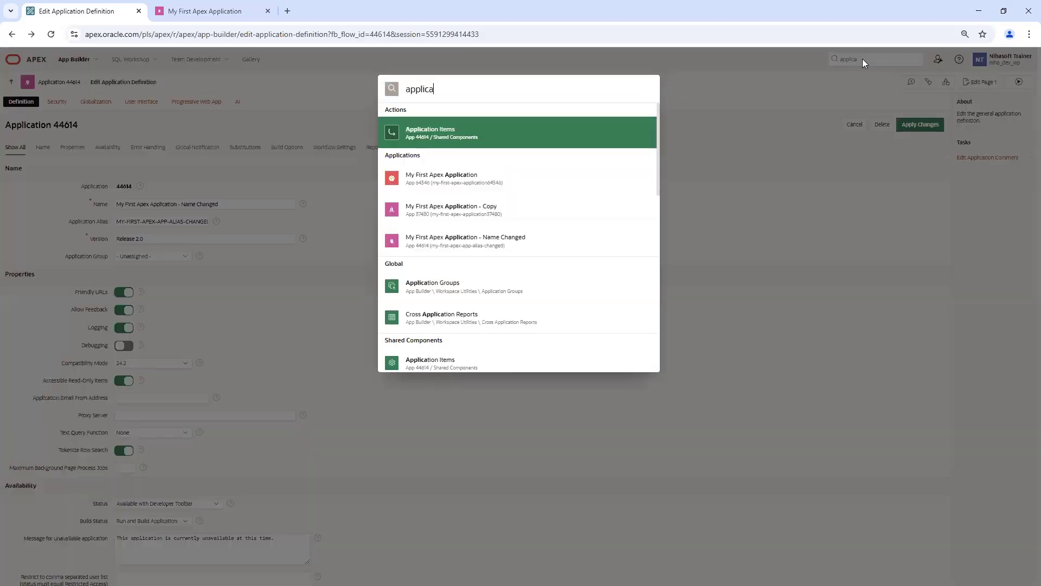
type("tion gr")
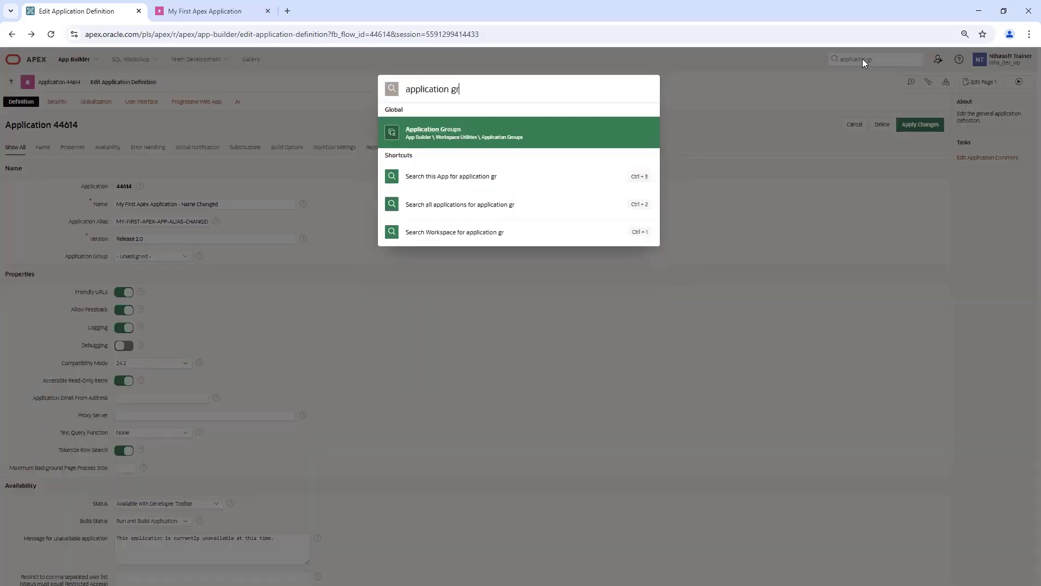
type("oup")
right_click(459, 129)
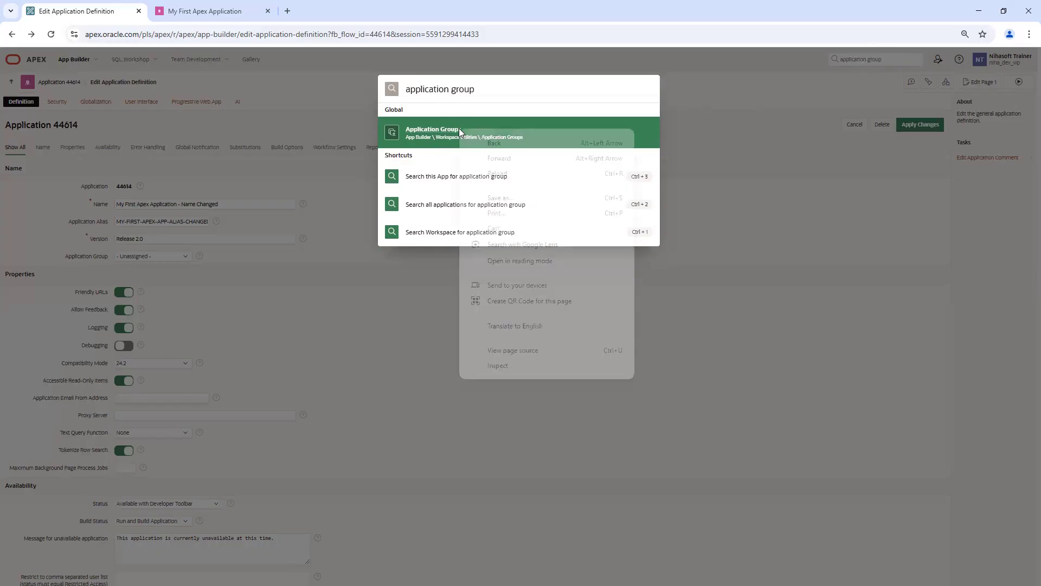
left_click(428, 130)
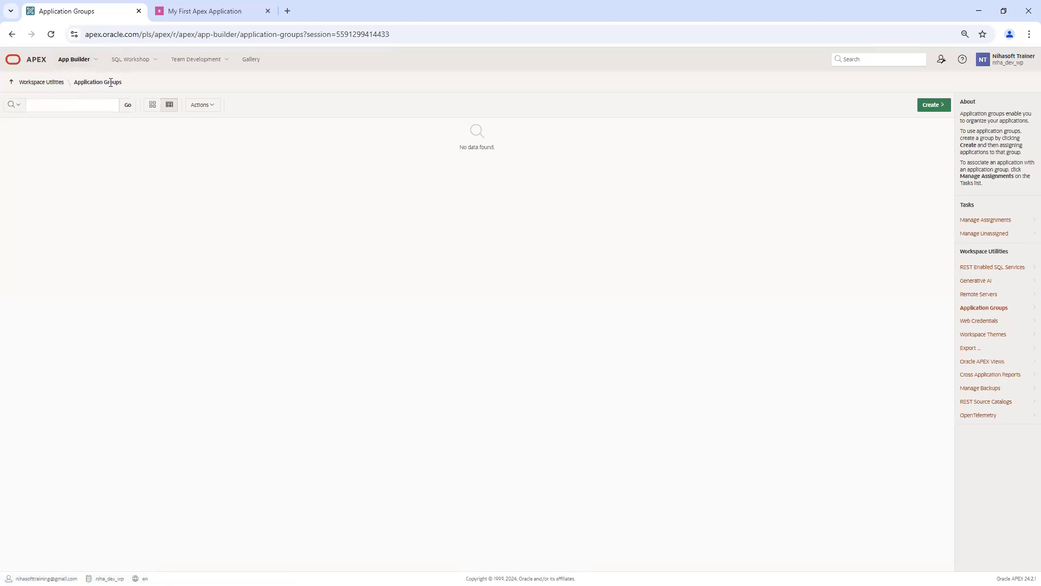
left_click(96, 61)
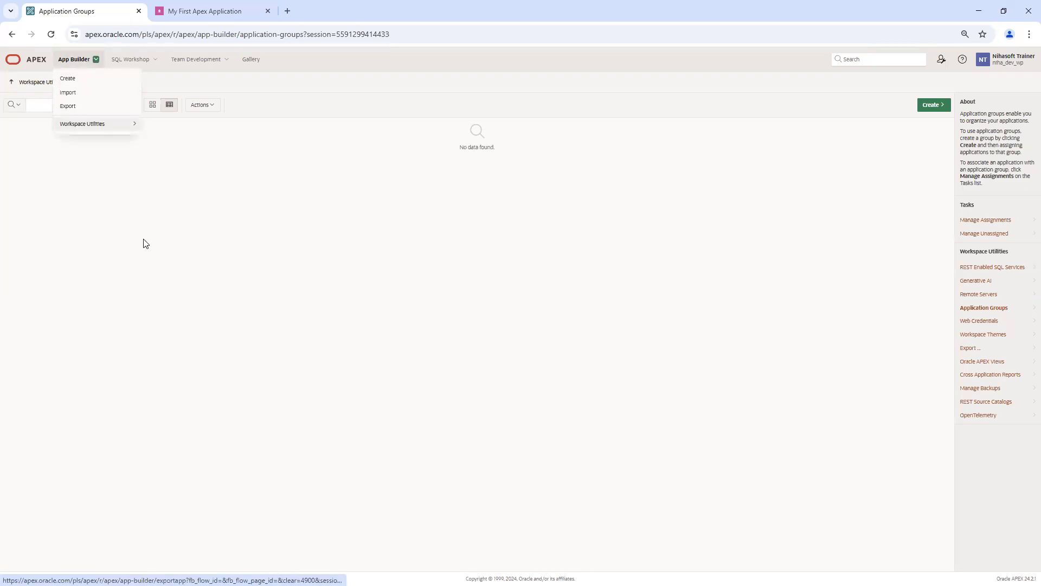
Step: Reach Application Groups via Workspace Utilities and start creating a new application group
left_click(162, 223)
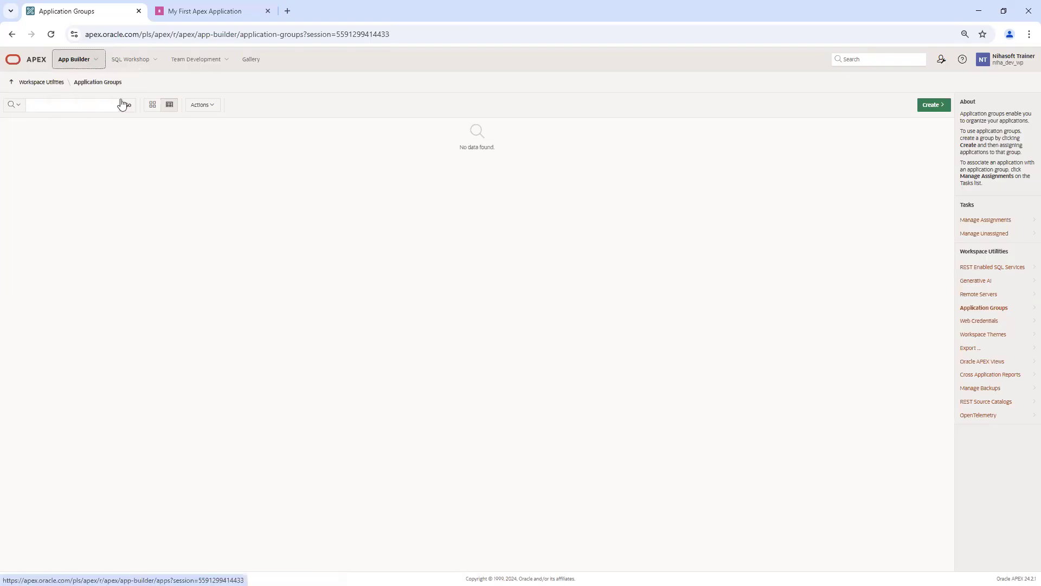
left_click(96, 61)
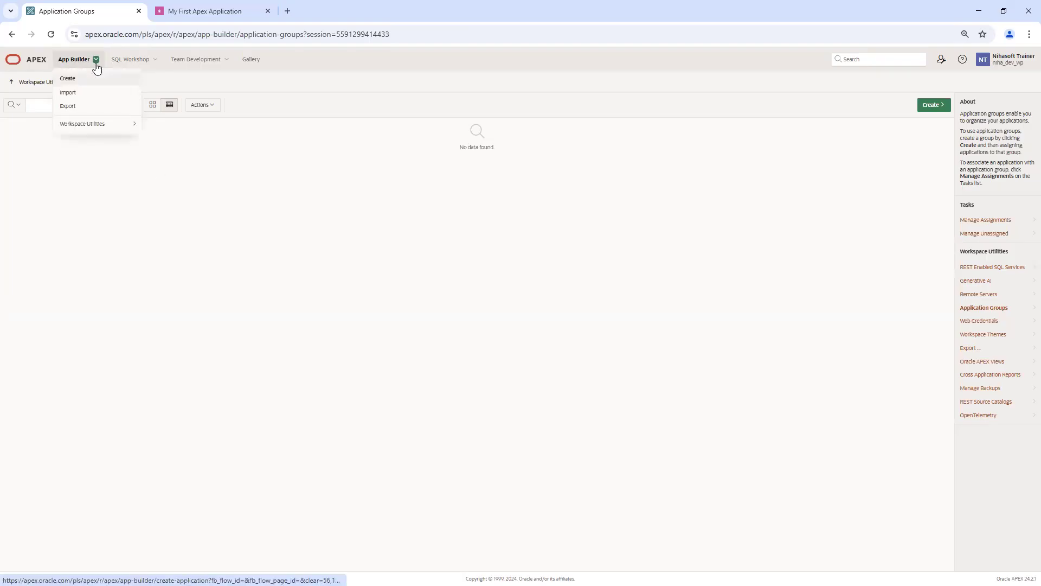
mouse_move(93, 125)
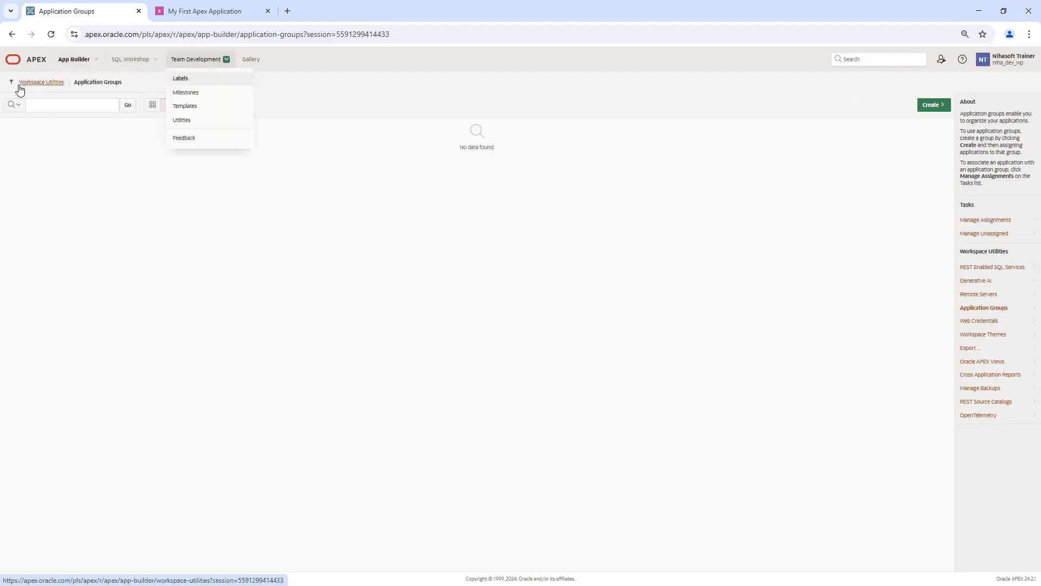
left_click(168, 251)
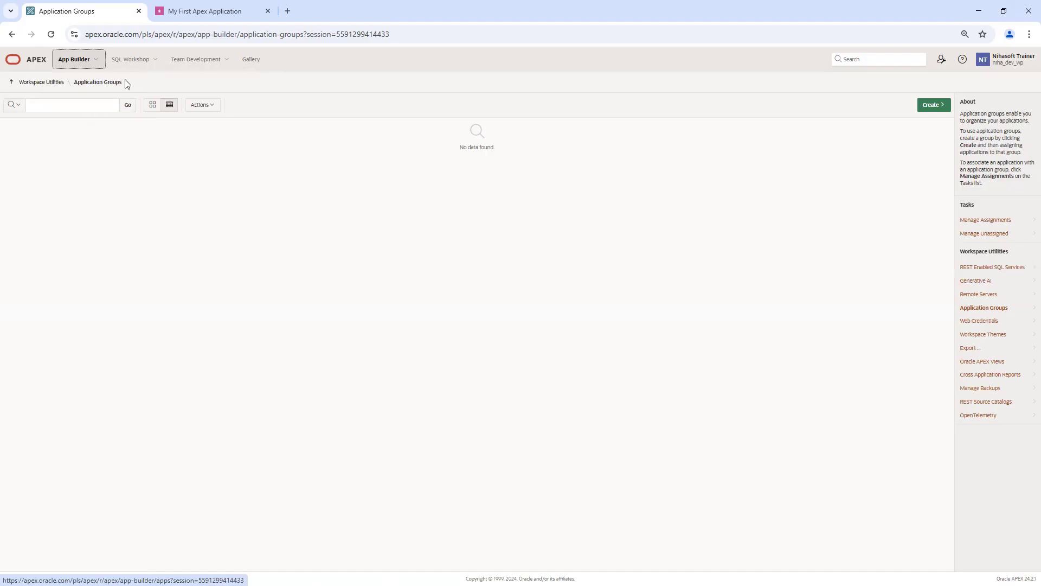
left_click(41, 82)
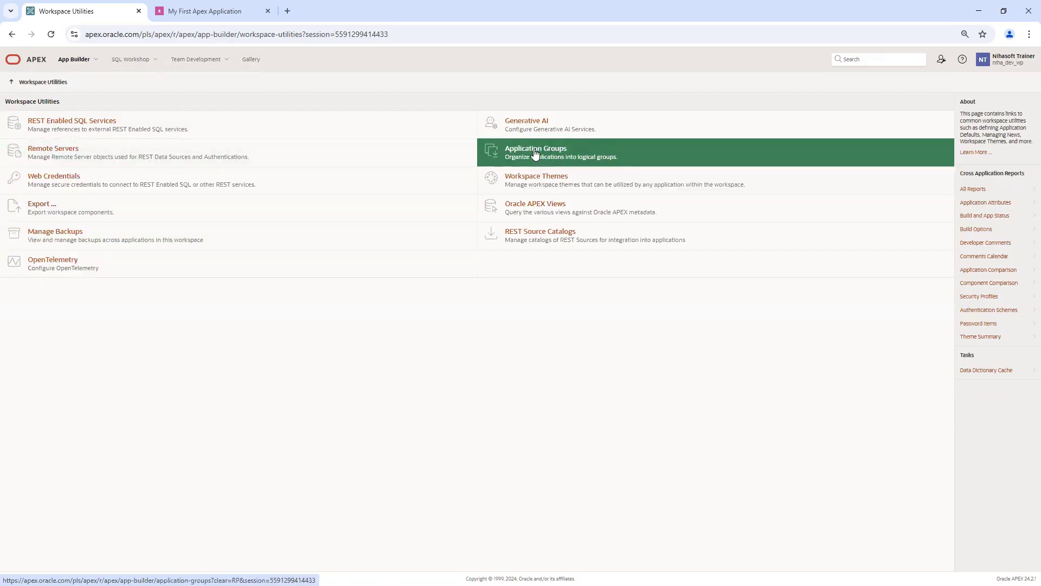
left_click(534, 154)
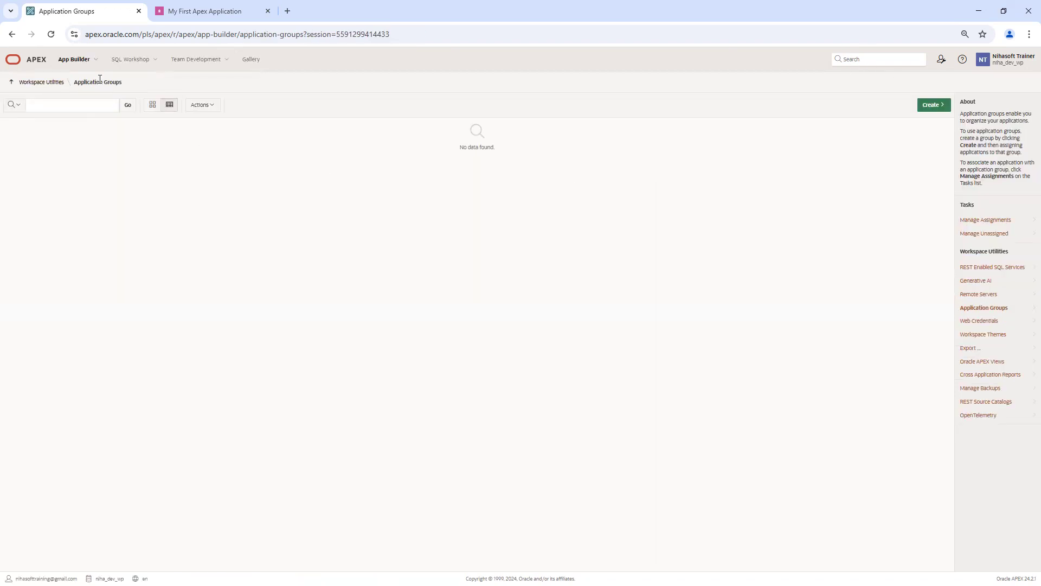
left_click(938, 105)
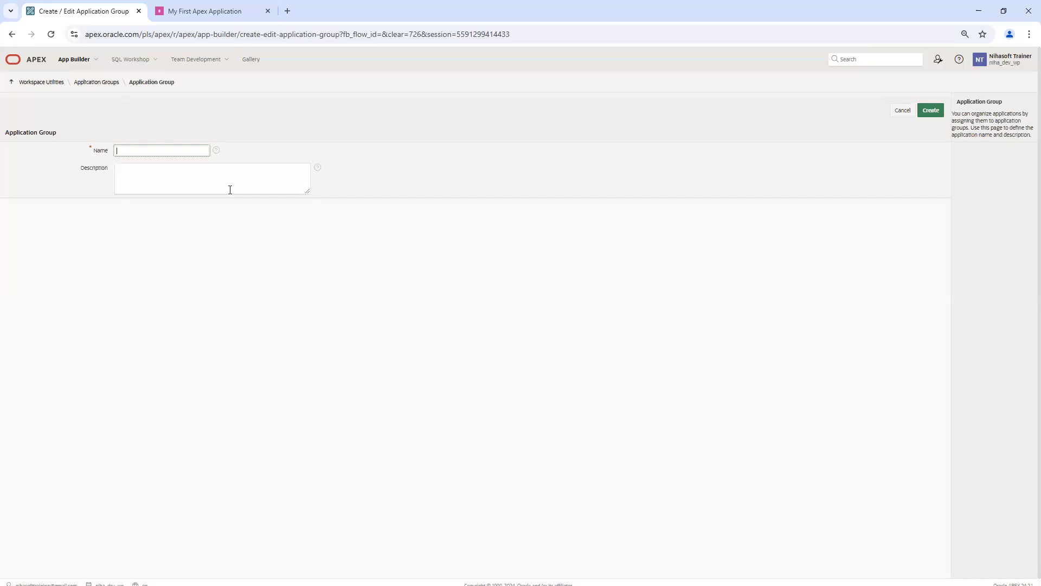
Step: Create the 'HR Apps' application group, then a second group named 'FINANCE APPS'
type("HR Apps")
left_click(931, 112)
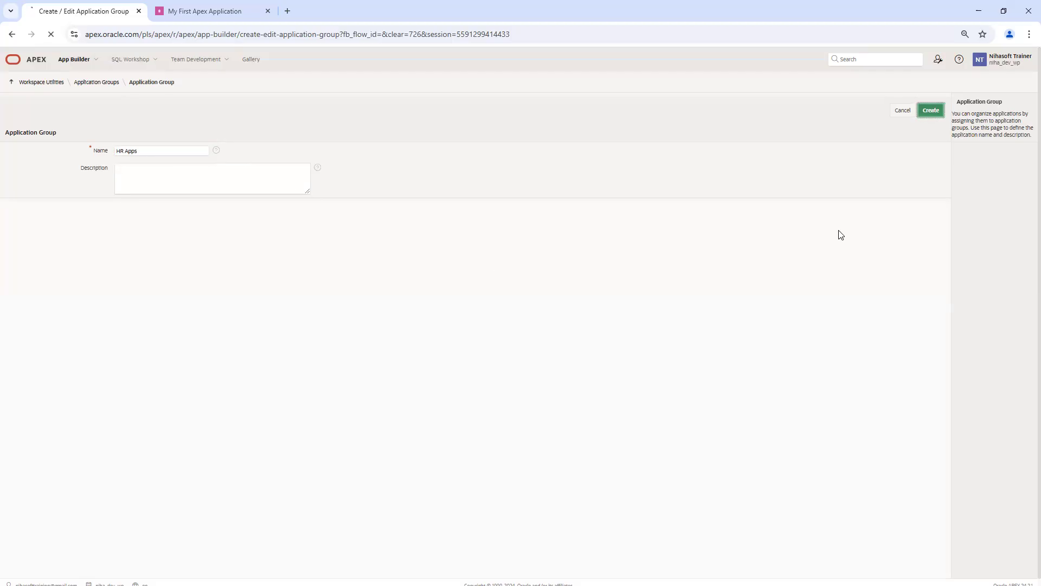
left_click(934, 127)
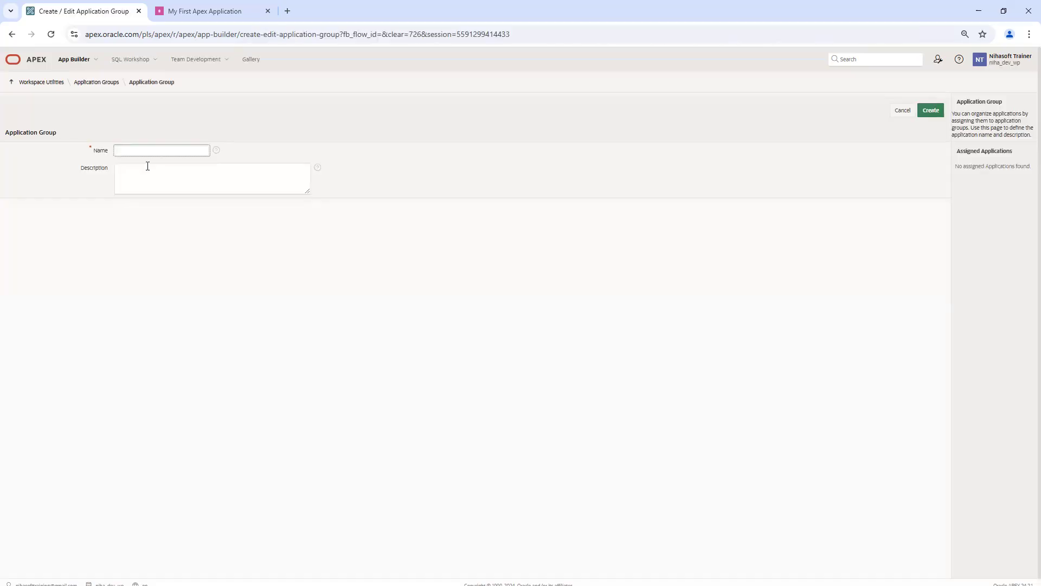
type("FINANCE")
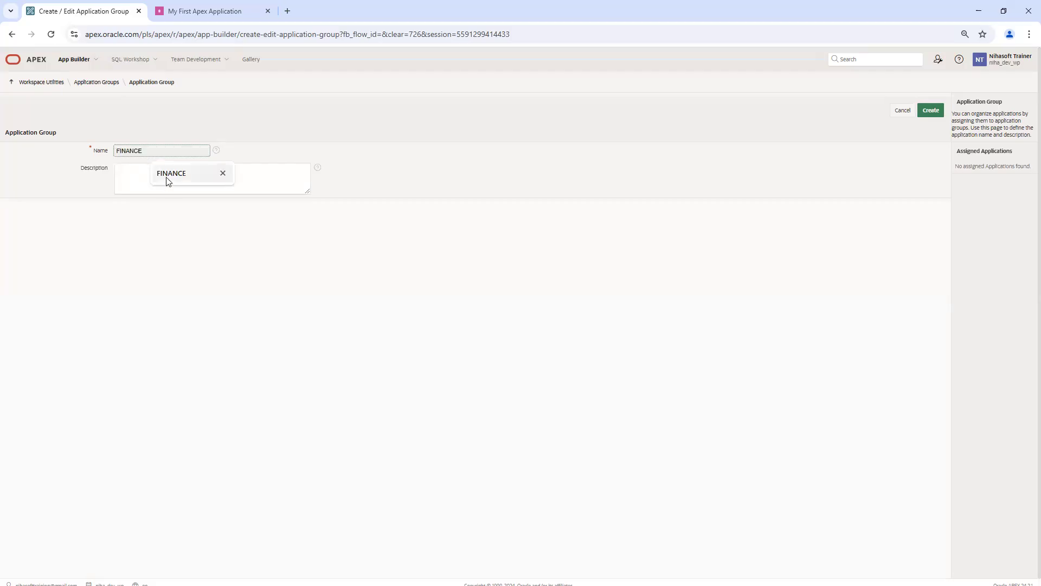
left_click(165, 177)
type("APPS")
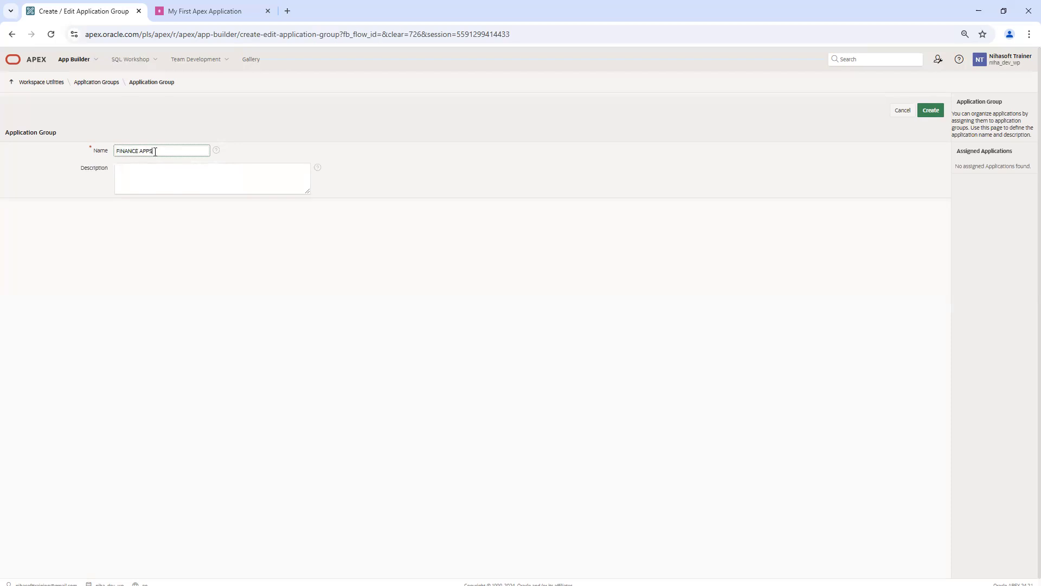
left_click(931, 110)
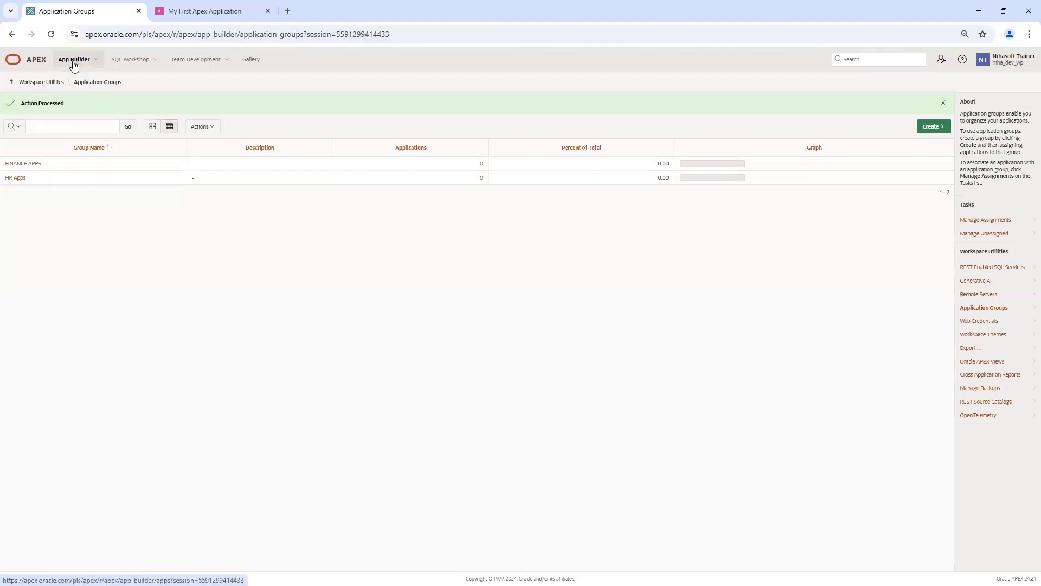
Step: Compare the builder and running-app tabs, then open application 44614 from the developer toolbar
left_click(200, 14)
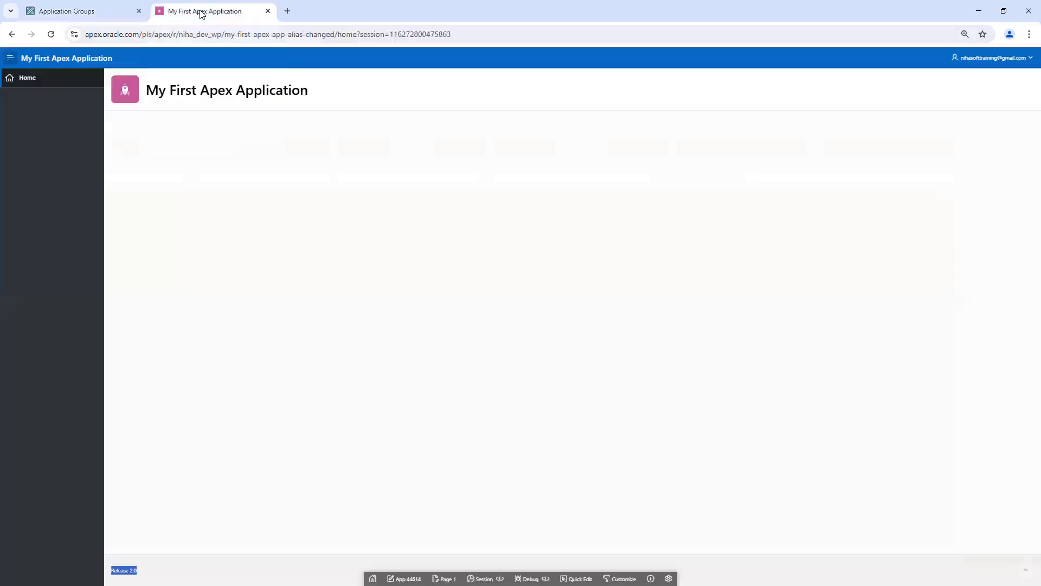
left_click(89, 11)
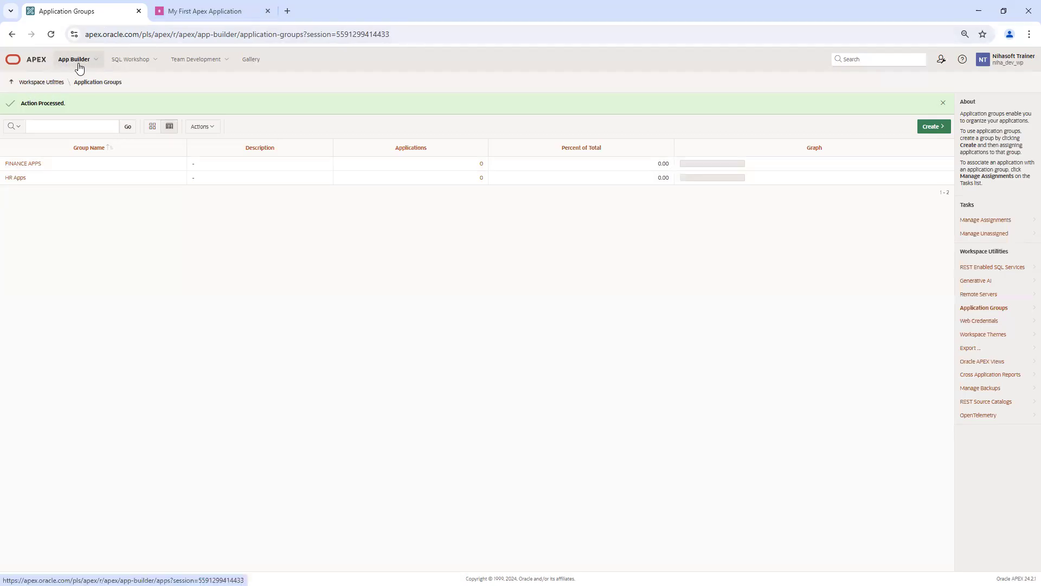
left_click(206, 10)
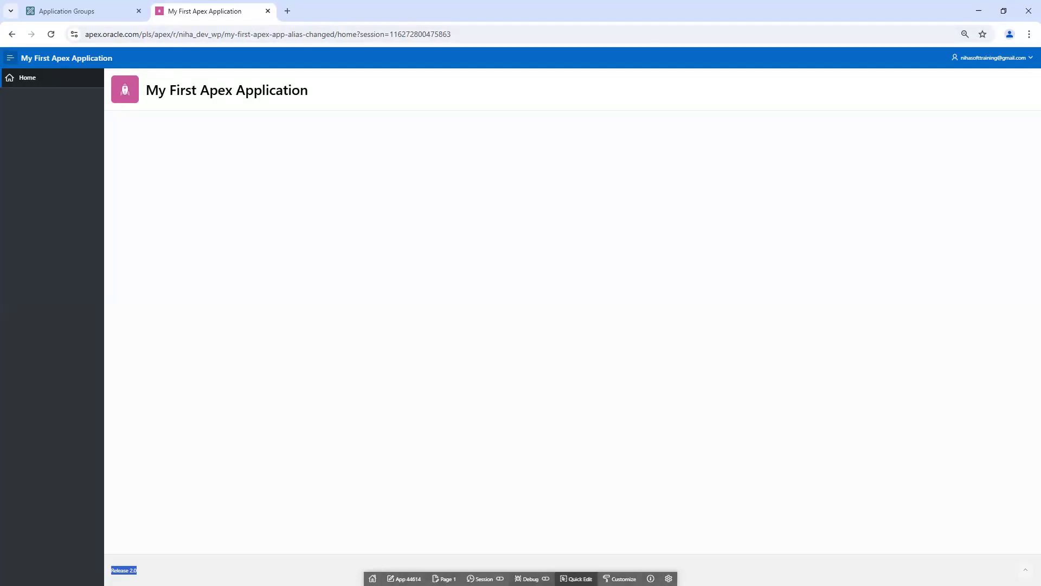
left_click(93, 13)
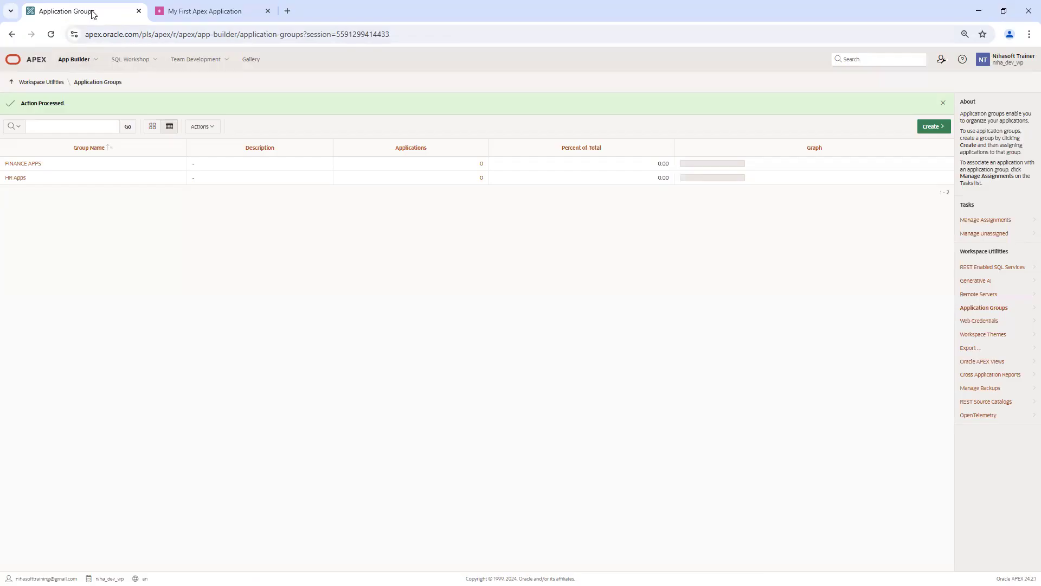
left_click(188, 11)
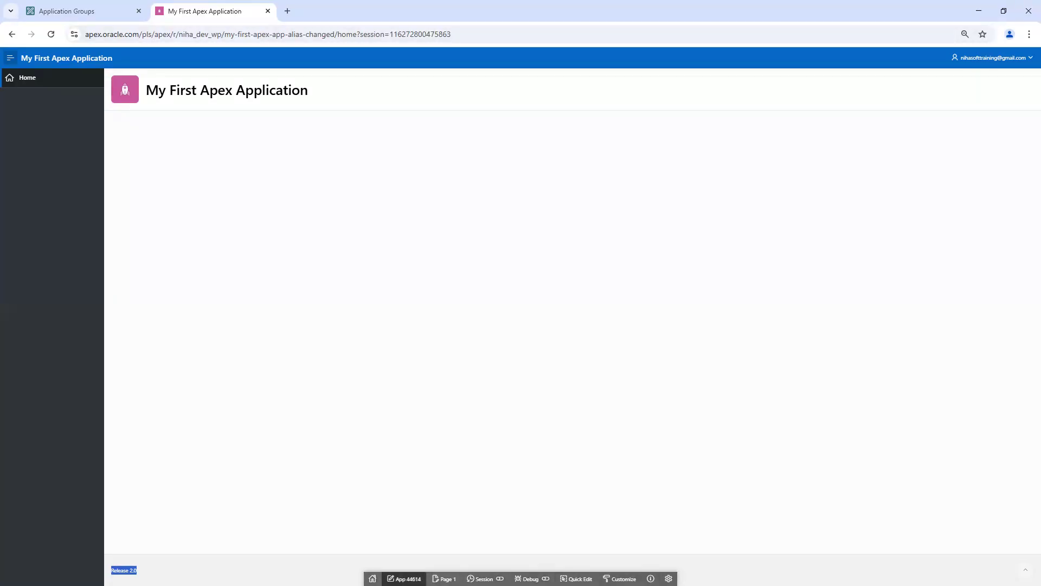
left_click(404, 579)
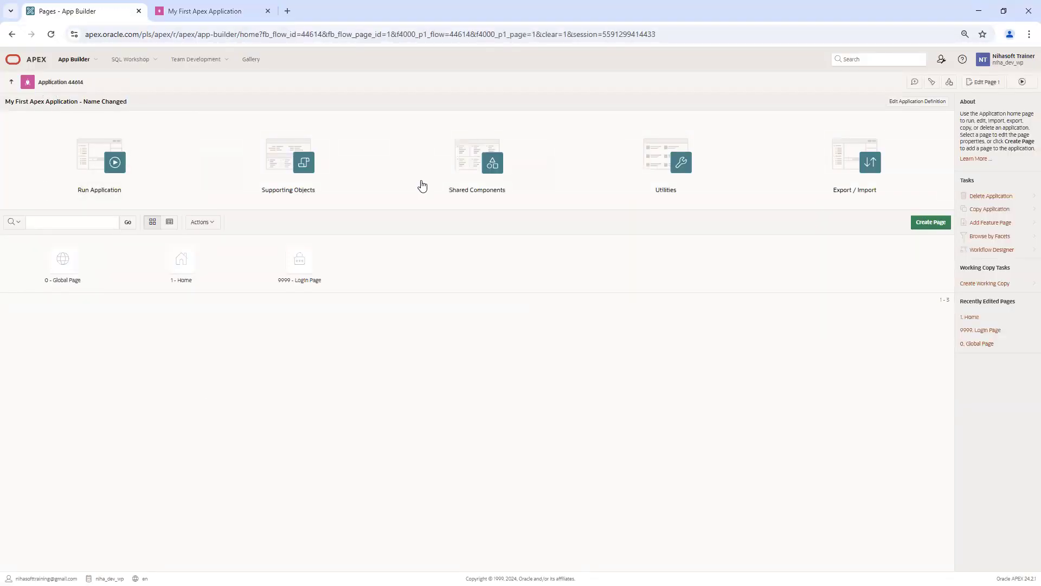
Step: Set application 44614's Application Group to HR Apps, save, and return to the applications list
left_click(920, 104)
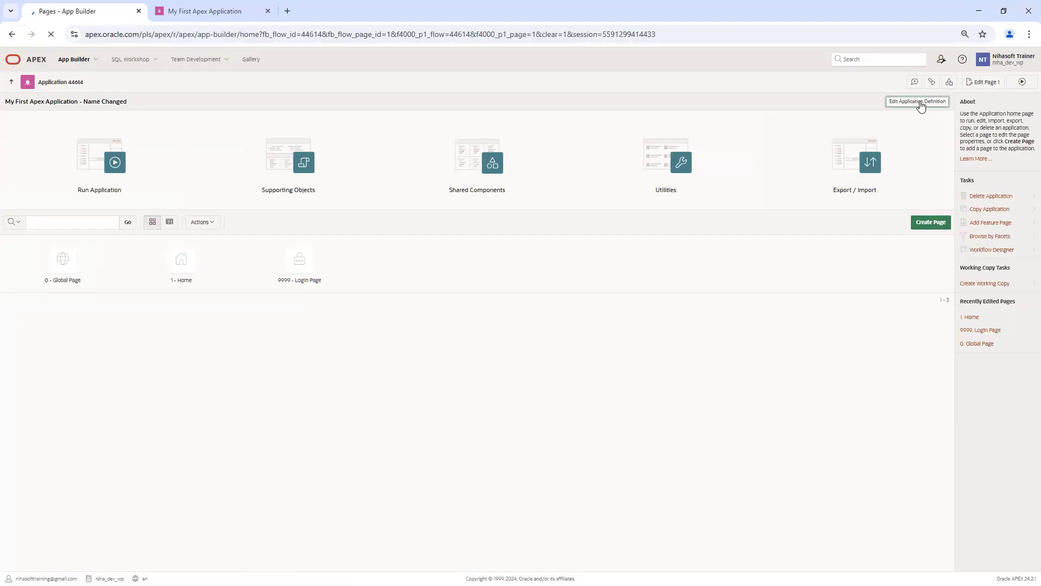
left_click(157, 256)
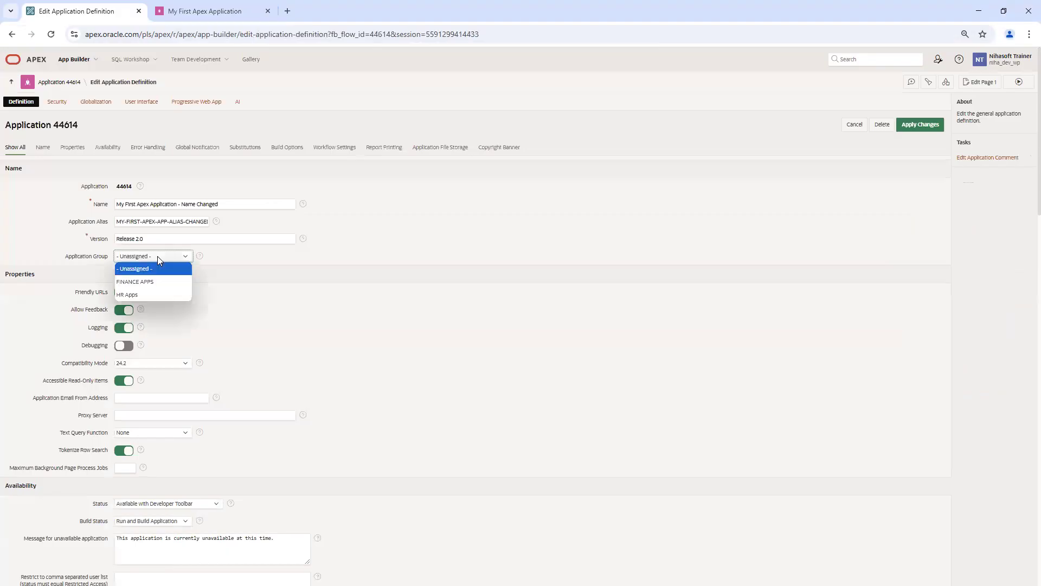
left_click(155, 295)
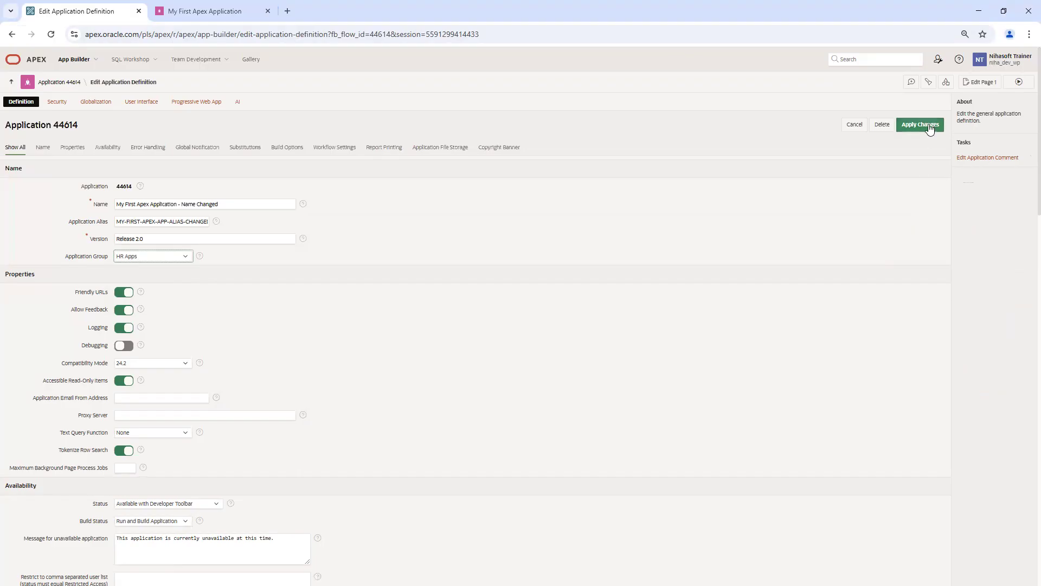
left_click(926, 126)
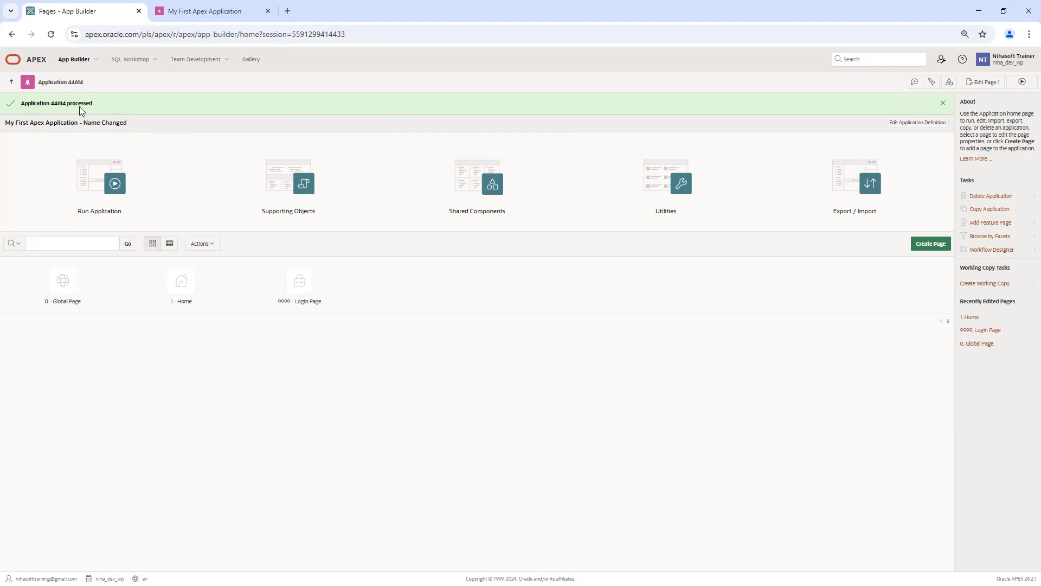
left_click(11, 82)
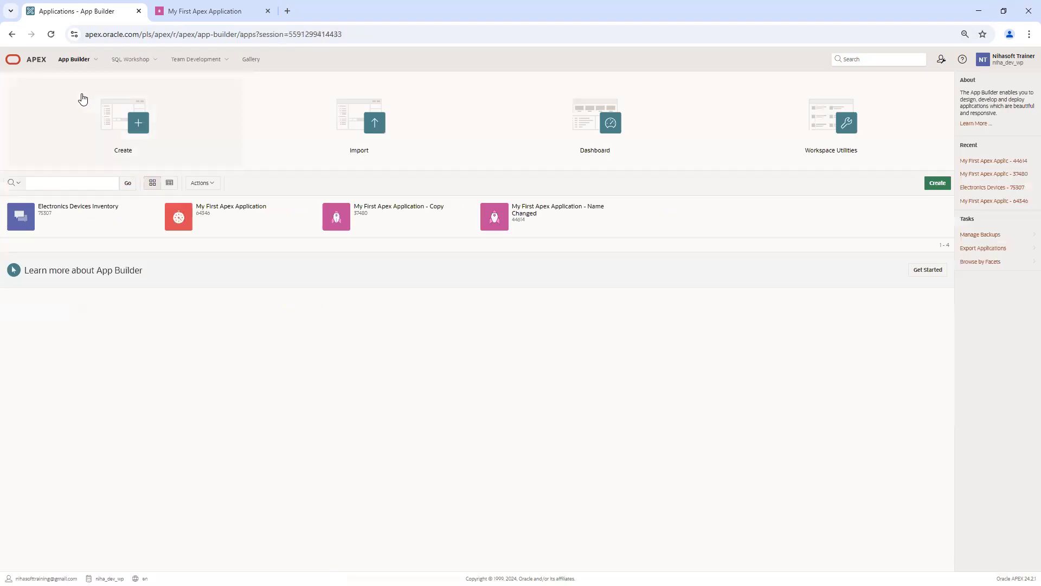
Step: Show the applications as a report and add the Group column to its displayed columns
left_click(169, 183)
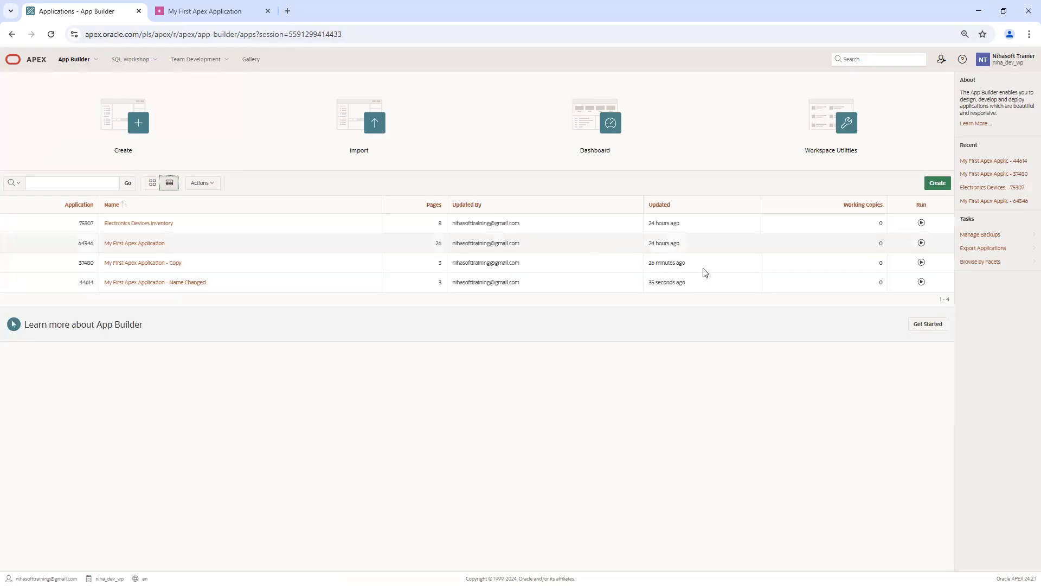
left_click(210, 188)
left_click(213, 203)
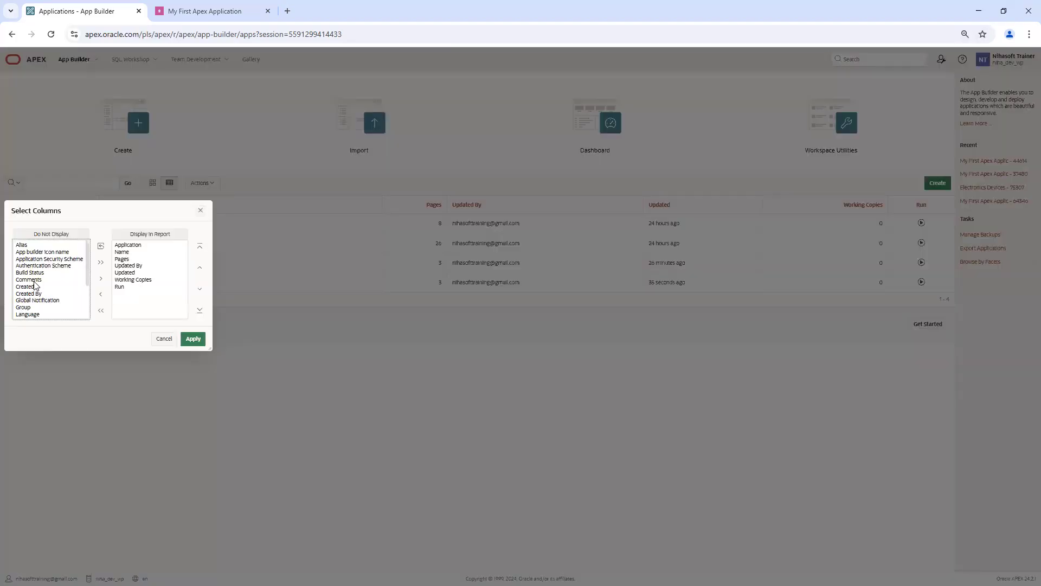
scroll(48, 269, "down", 2)
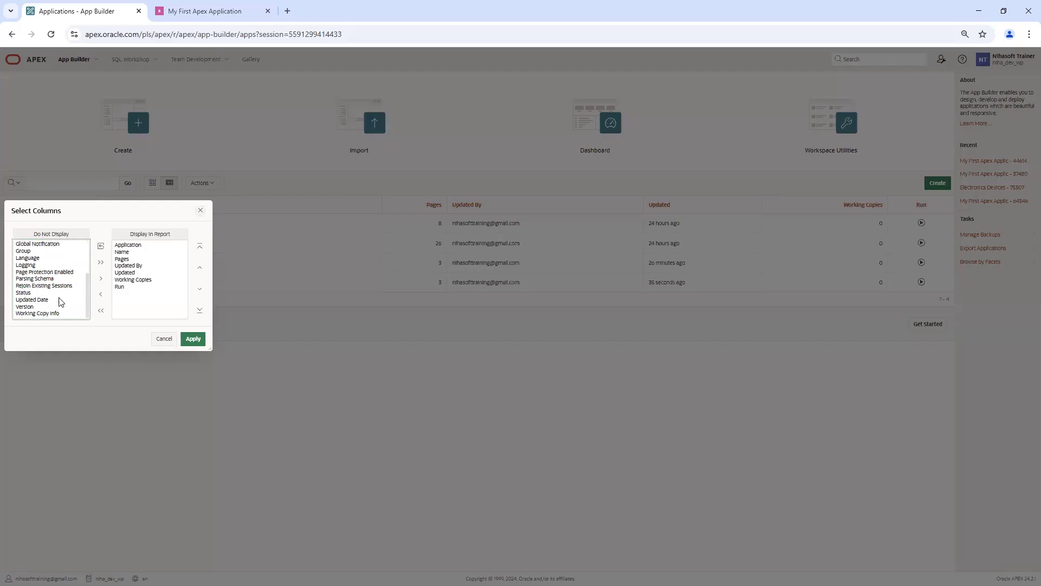
scroll(87, 293, "up", 2)
double_click(26, 273)
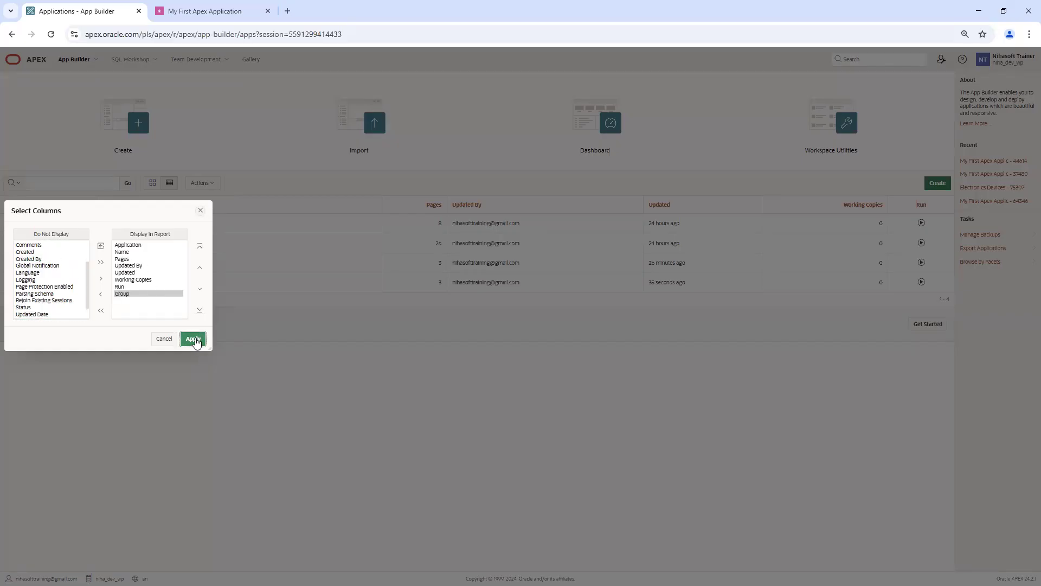
left_click(193, 339)
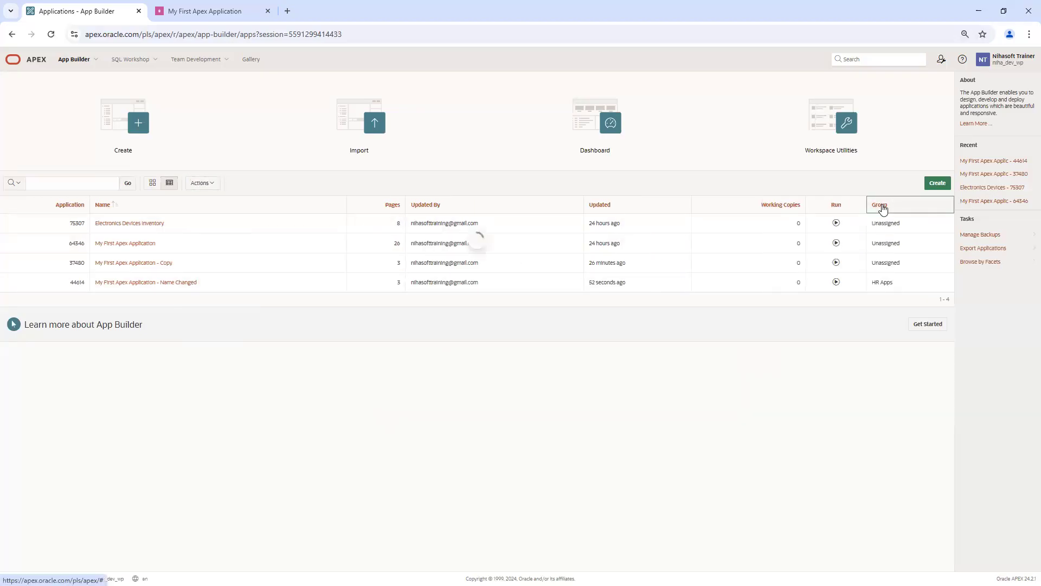
Step: Remove the Group = HR Apps filter and switch the applications list back to icon tiles
left_click(883, 208)
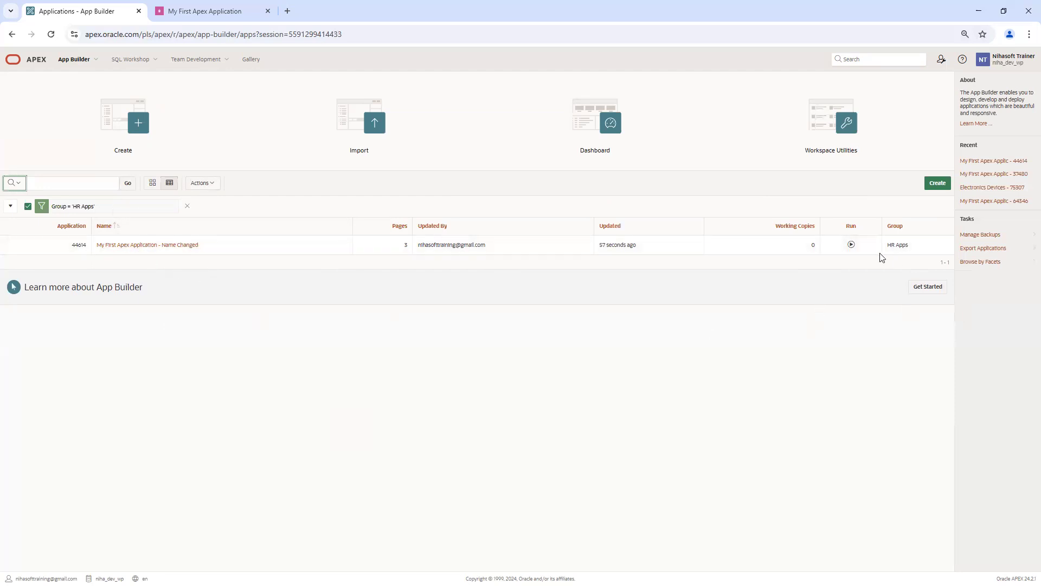
left_click(188, 206)
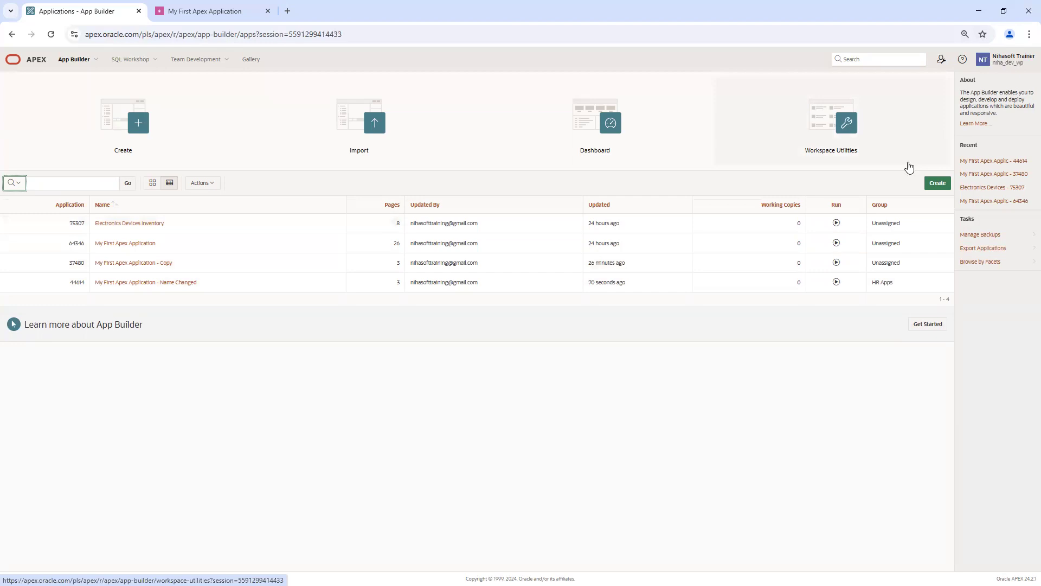
left_click(153, 184)
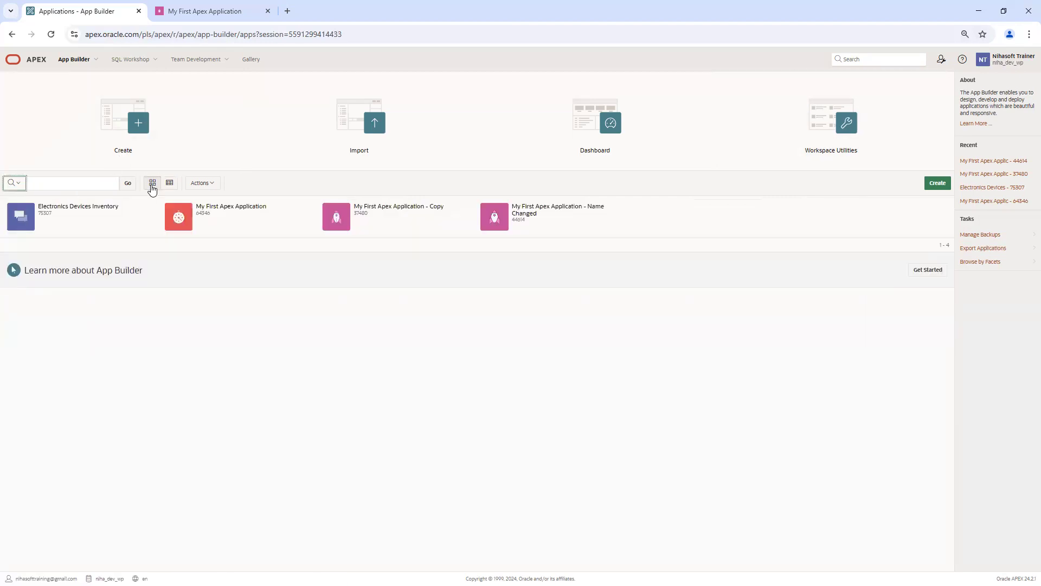
Step: Reopen application 44614's definition from the running app and show only its Properties section
left_click(207, 16)
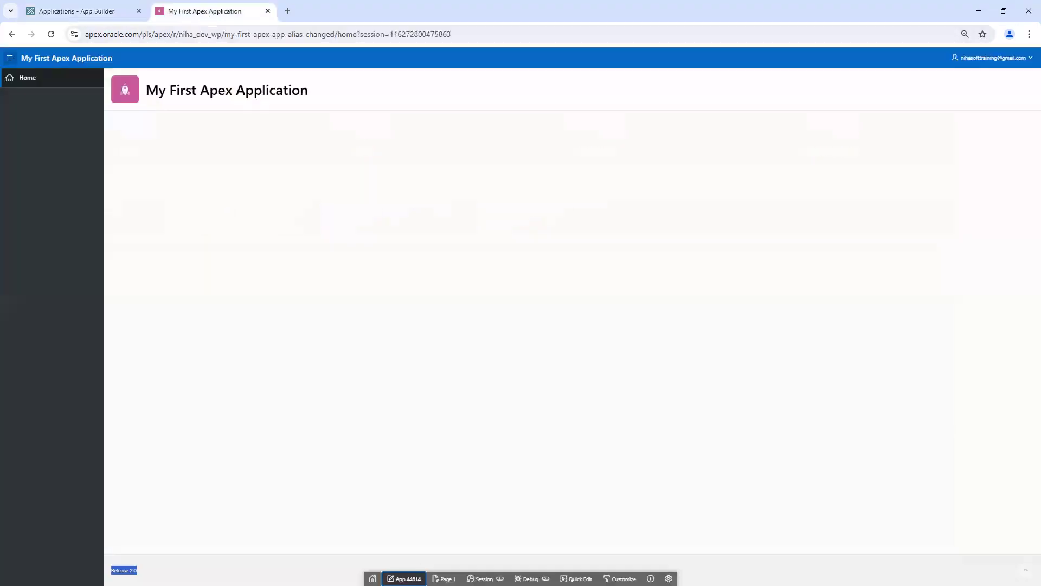
left_click(404, 579)
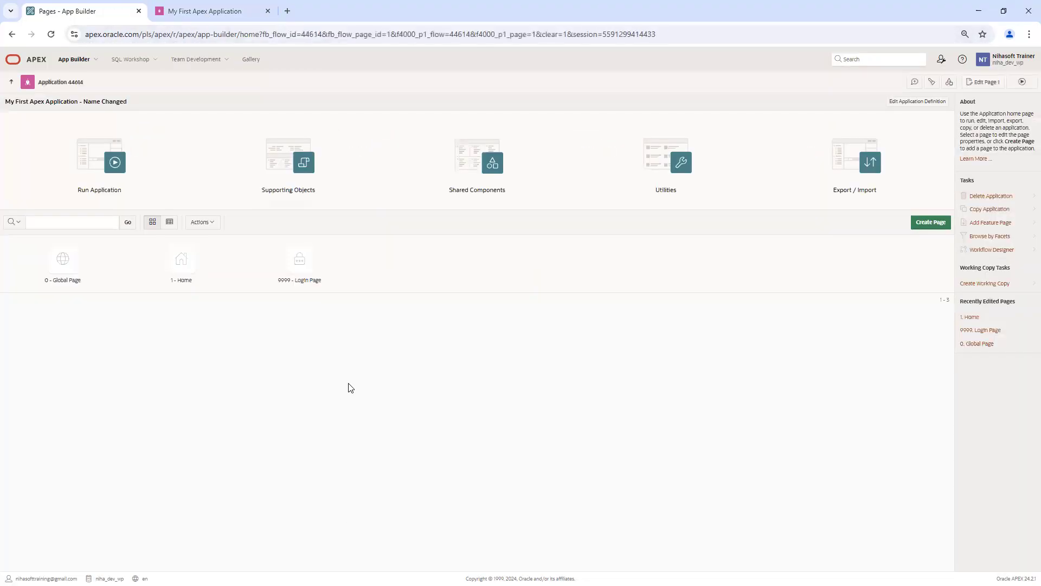
left_click(920, 102)
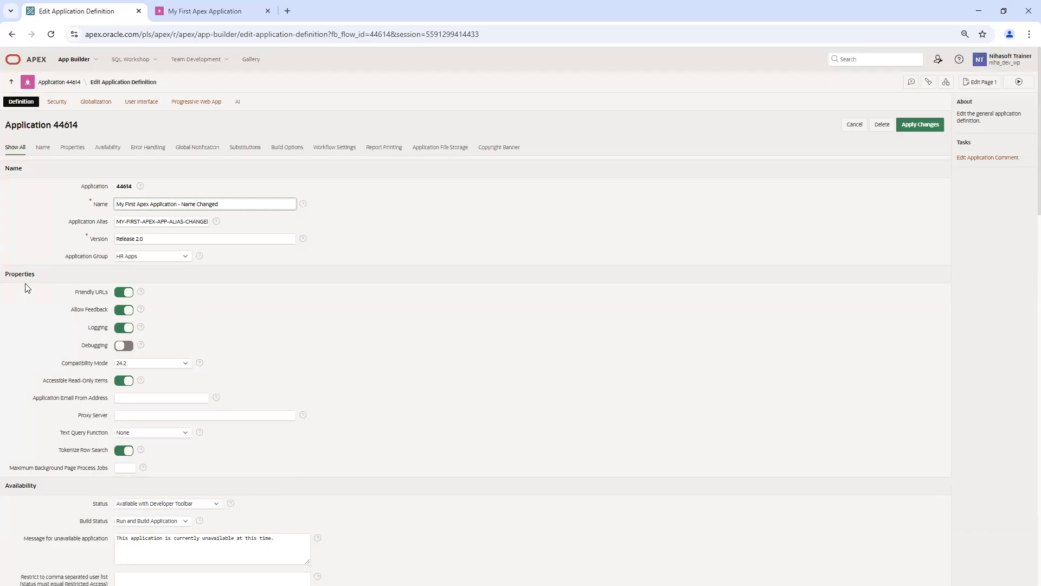
left_click(42, 149)
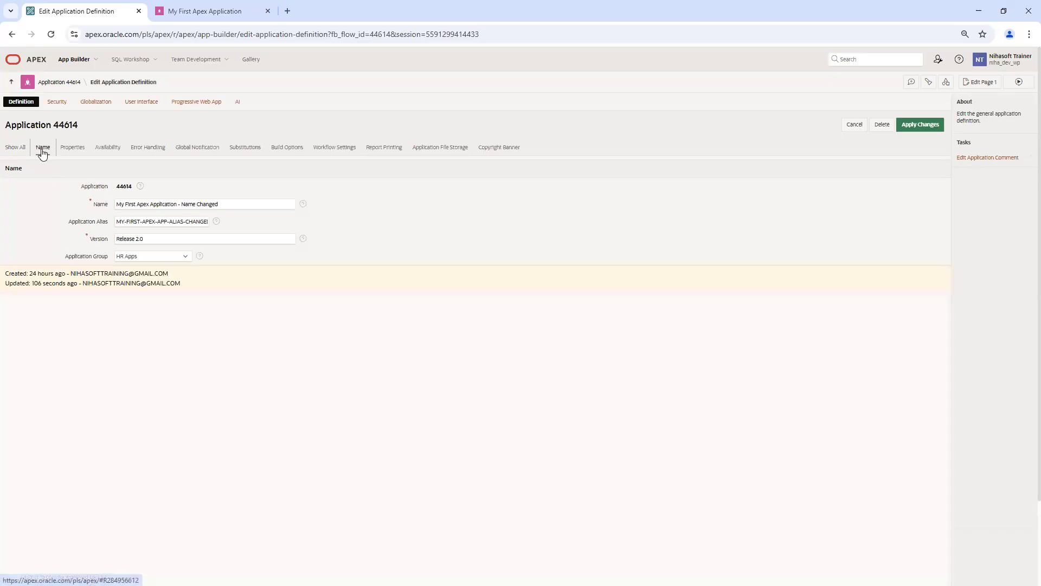
left_click(73, 149)
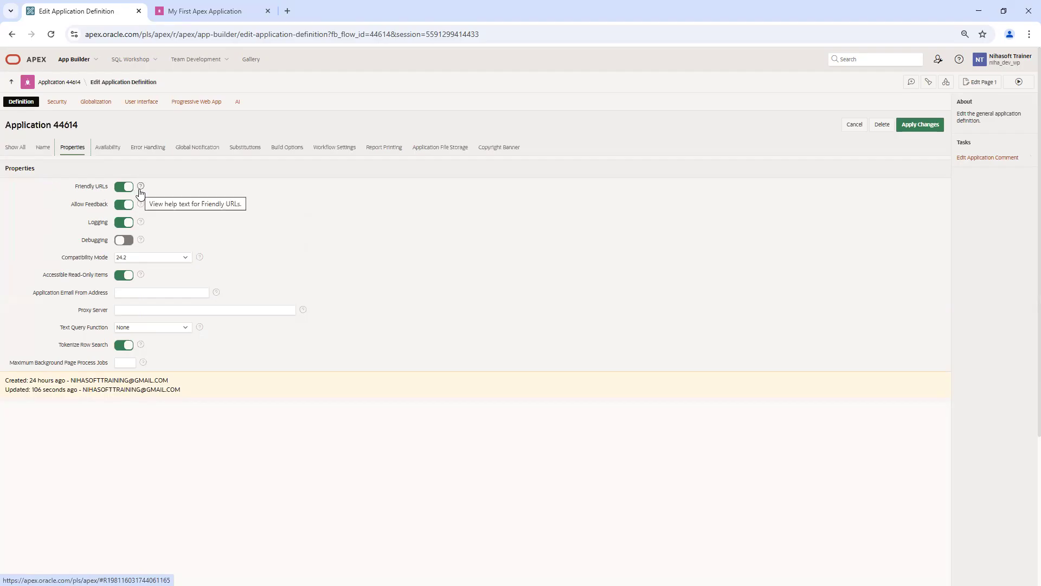
Step: Inspect the running app's friendly URL: workspace name, application alias and page alias home
left_click(223, 10)
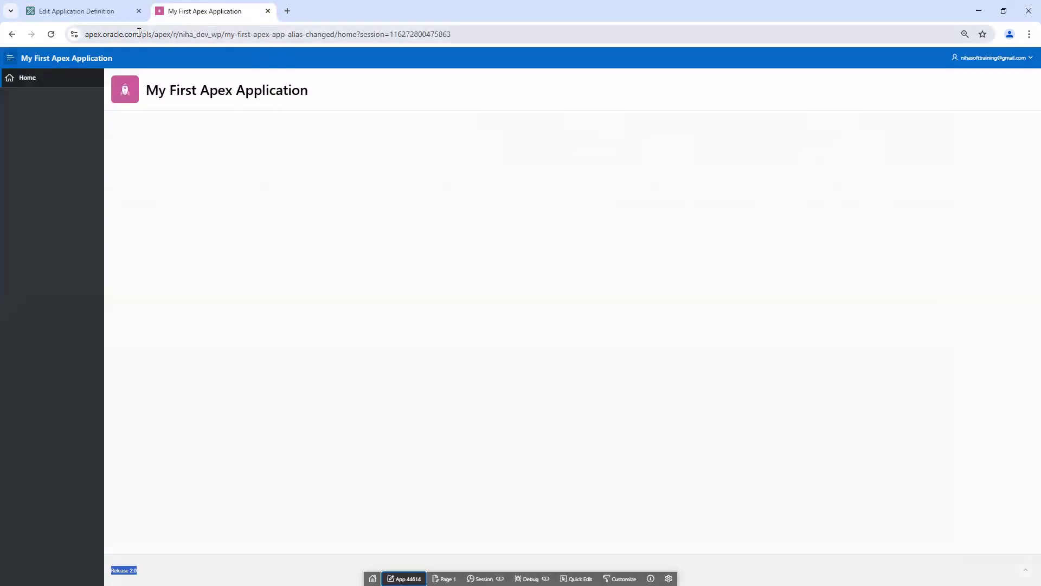
left_click_drag(143, 35, 188, 39)
double_click(232, 35)
left_click_drag(251, 37, 353, 39)
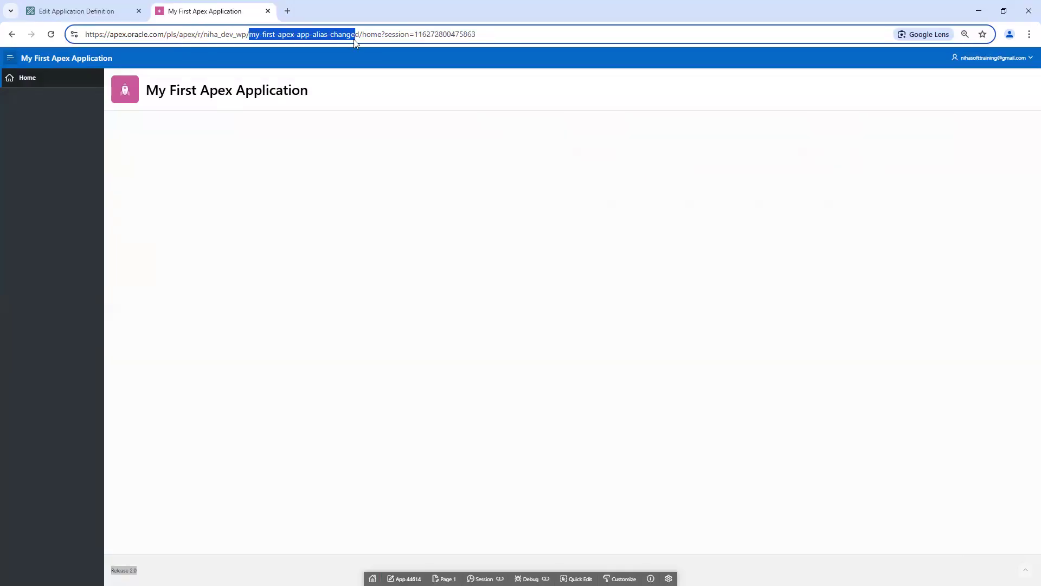
double_click(371, 35)
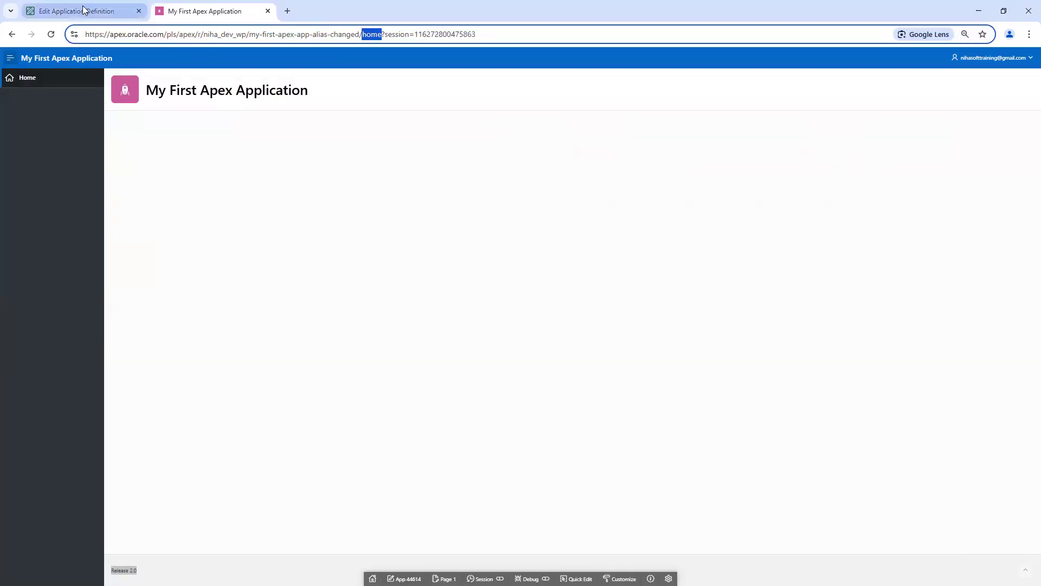
Step: Turn off Friendly URLs in application 44614's definition and apply the change
left_click(104, 9)
left_click(122, 186)
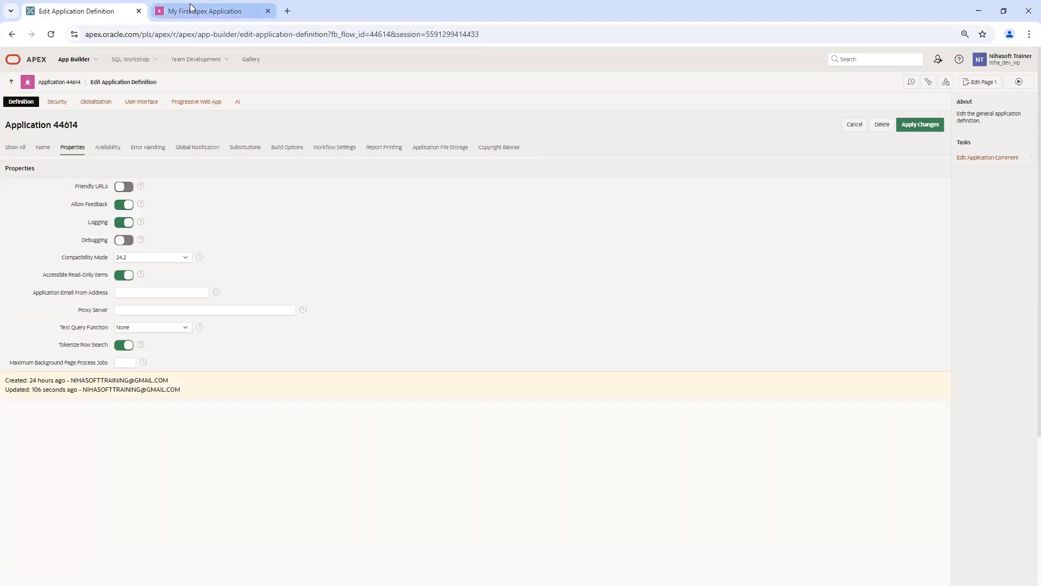
left_click(209, 13)
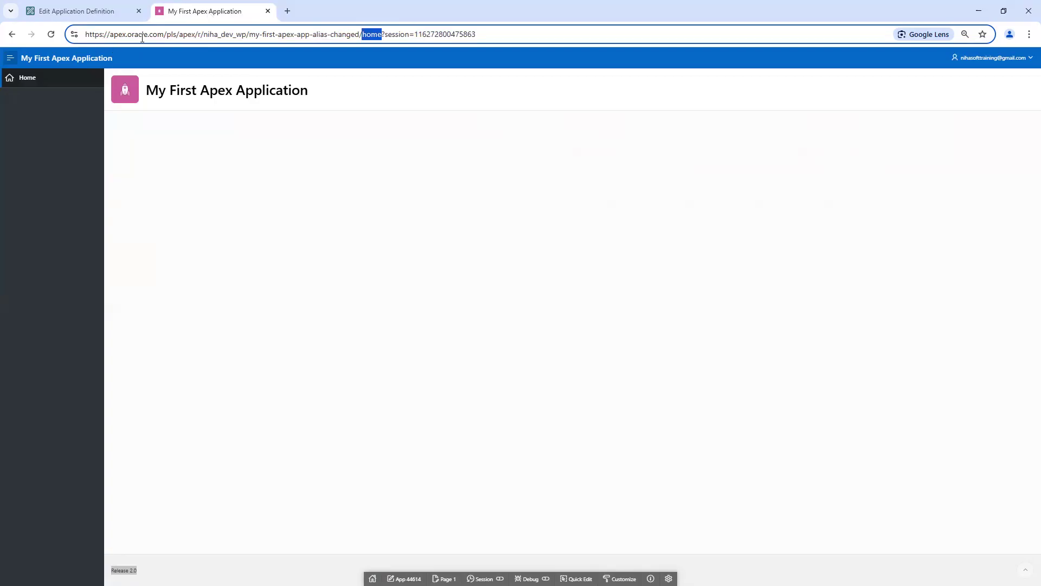
left_click(86, 12)
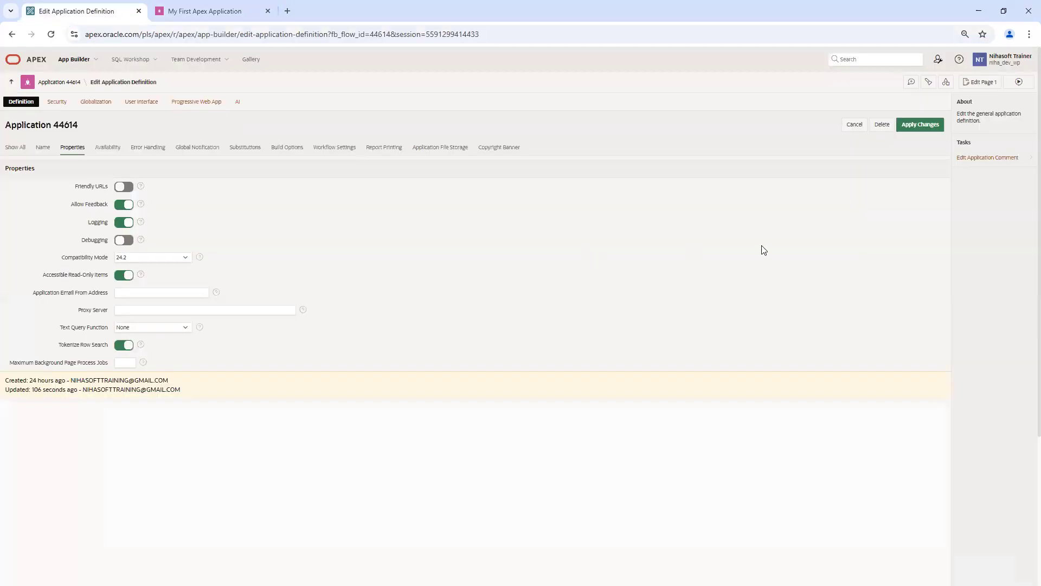
left_click(920, 125)
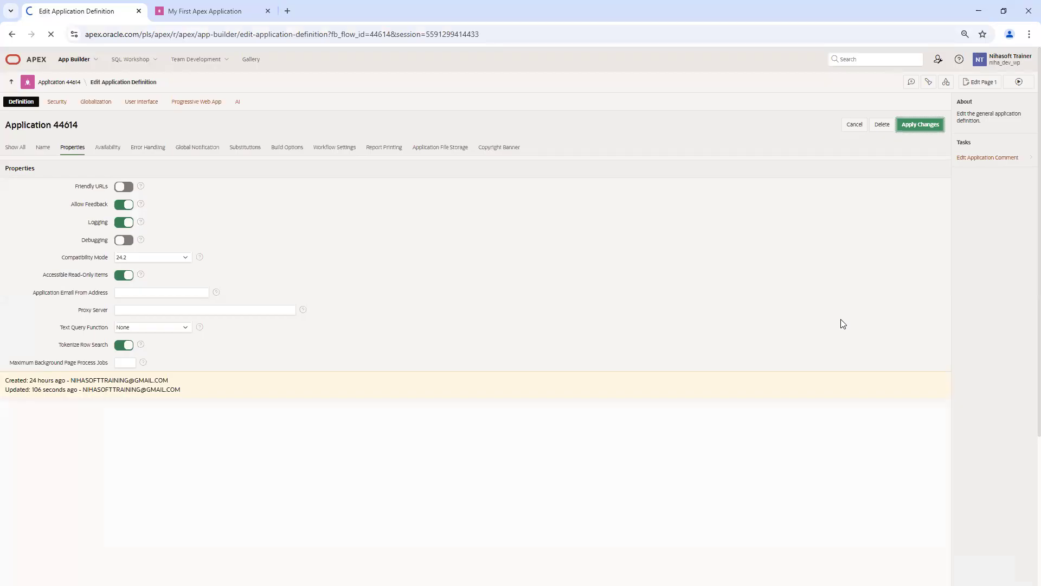
Step: Reload and close the old app tab, relaunch application 44614, and go to its home page
left_click(197, 12)
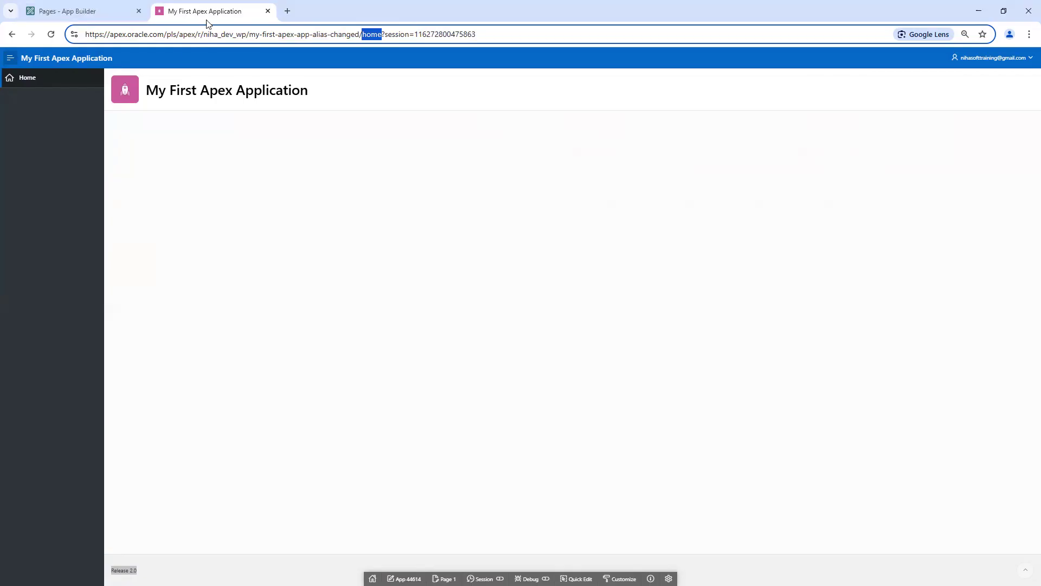
left_click(52, 35)
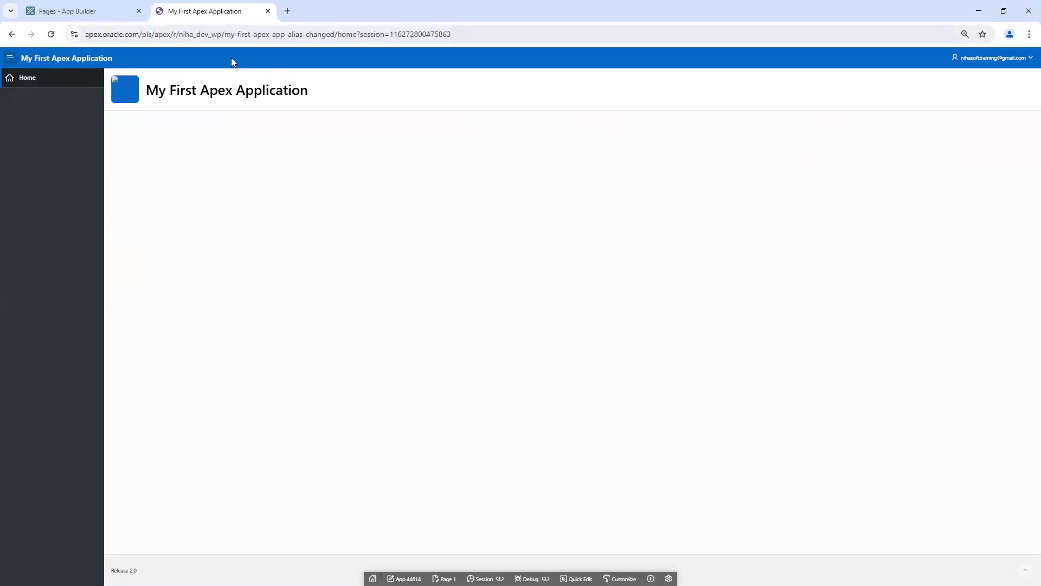
left_click(80, 11)
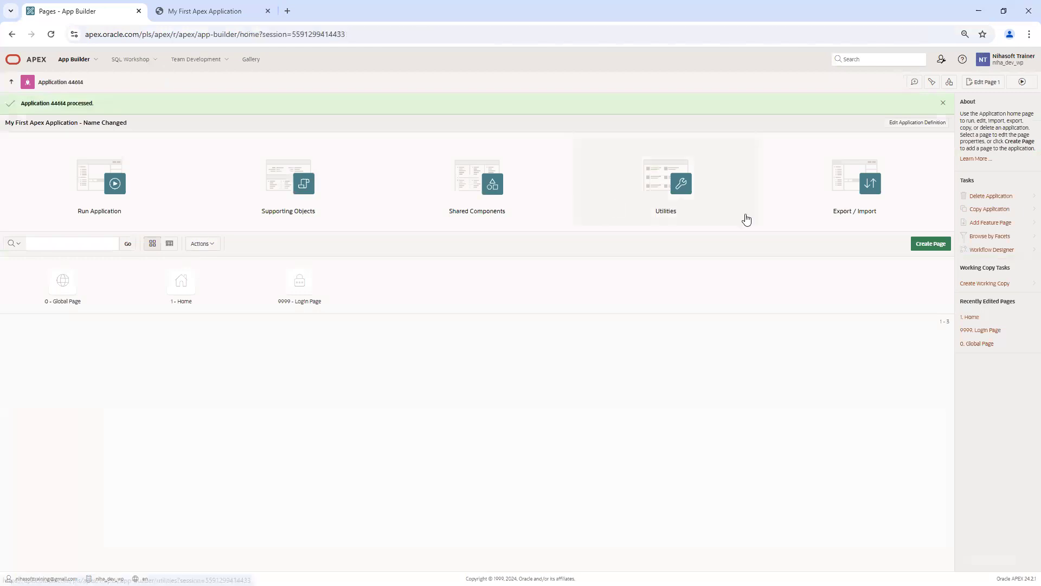
left_click(268, 11)
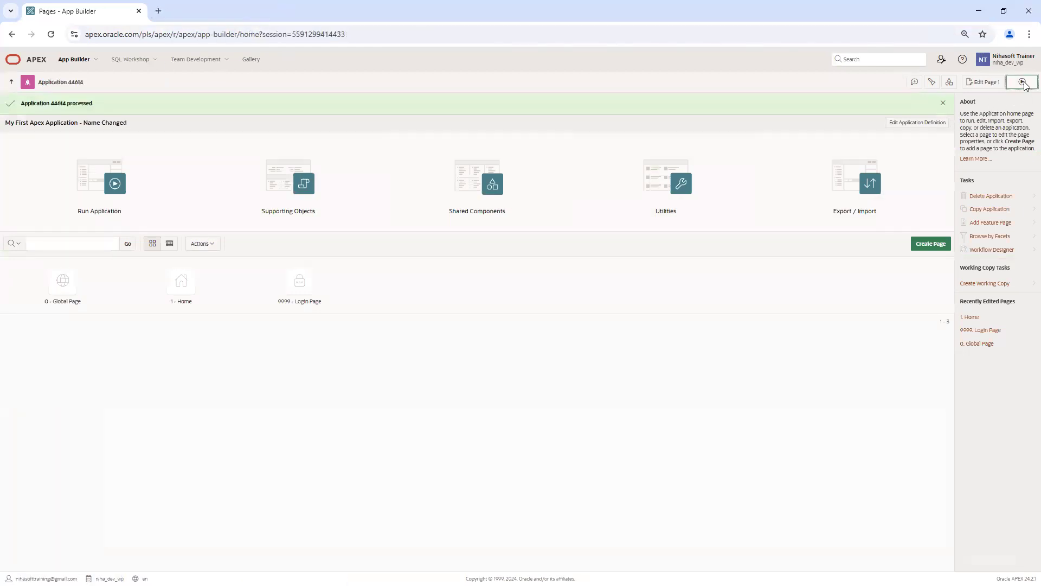
left_click(1022, 82)
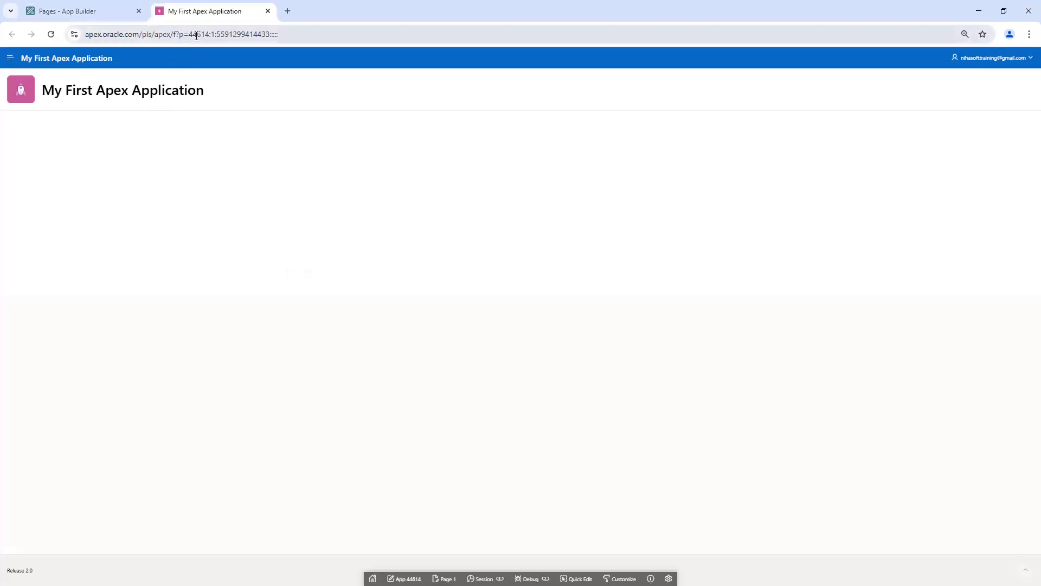
key("ctrl+a")
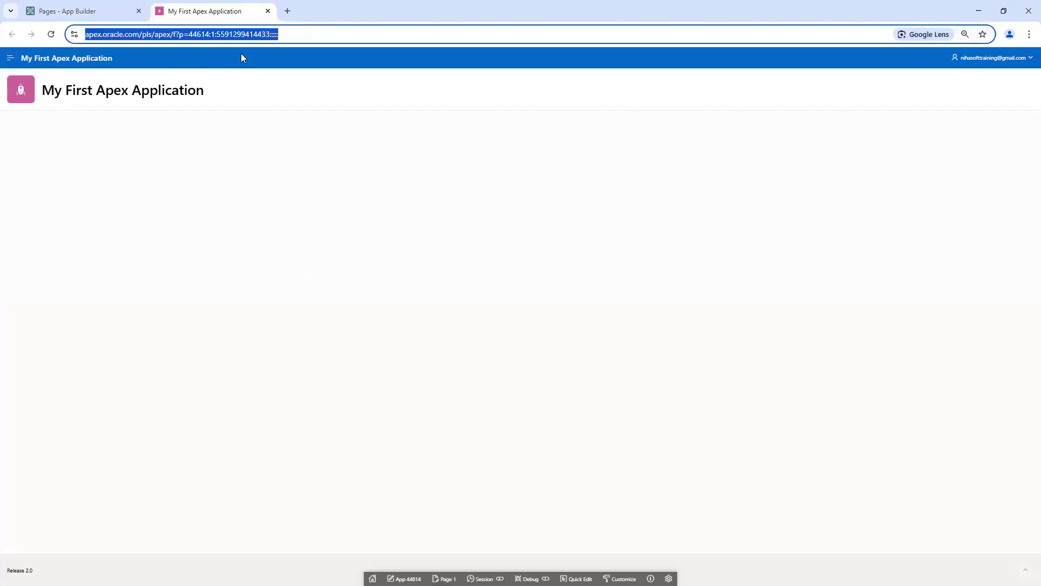
left_click(10, 58)
left_click(63, 58)
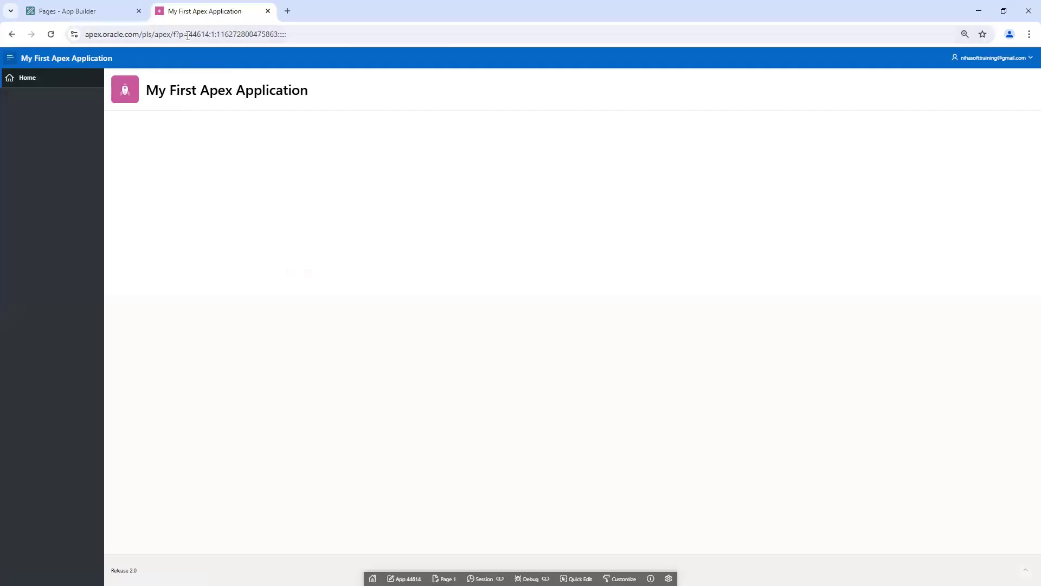
Step: Inspect the new f?p URL's pls/apex path, application number 44614 and session number
left_click(140, 36)
left_click_drag(140, 36, 195, 36)
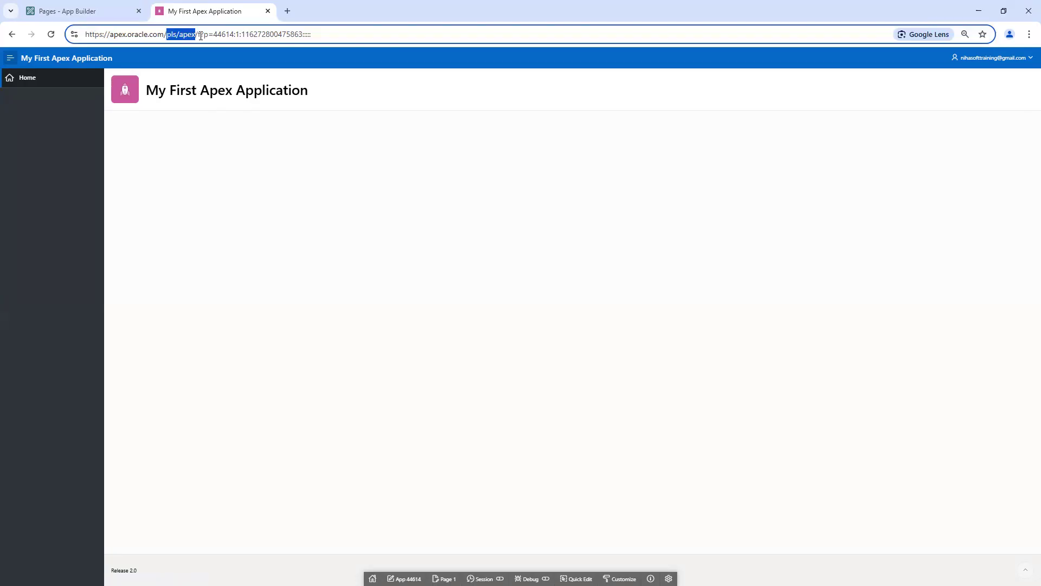
left_click(201, 36)
double_click(223, 36)
left_click(239, 36)
double_click(262, 35)
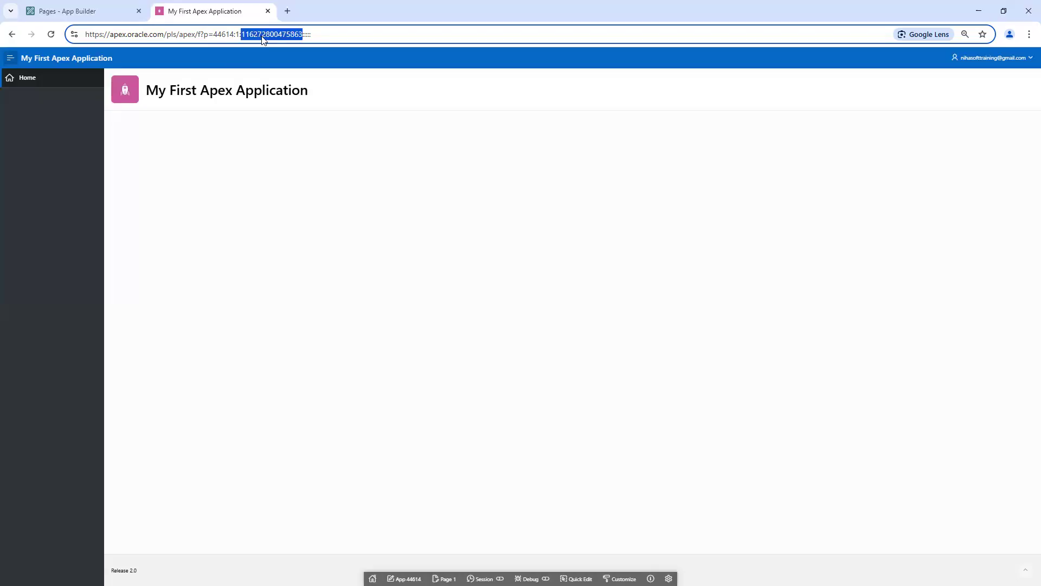
left_click(310, 35)
left_click_drag(312, 34, 83, 34)
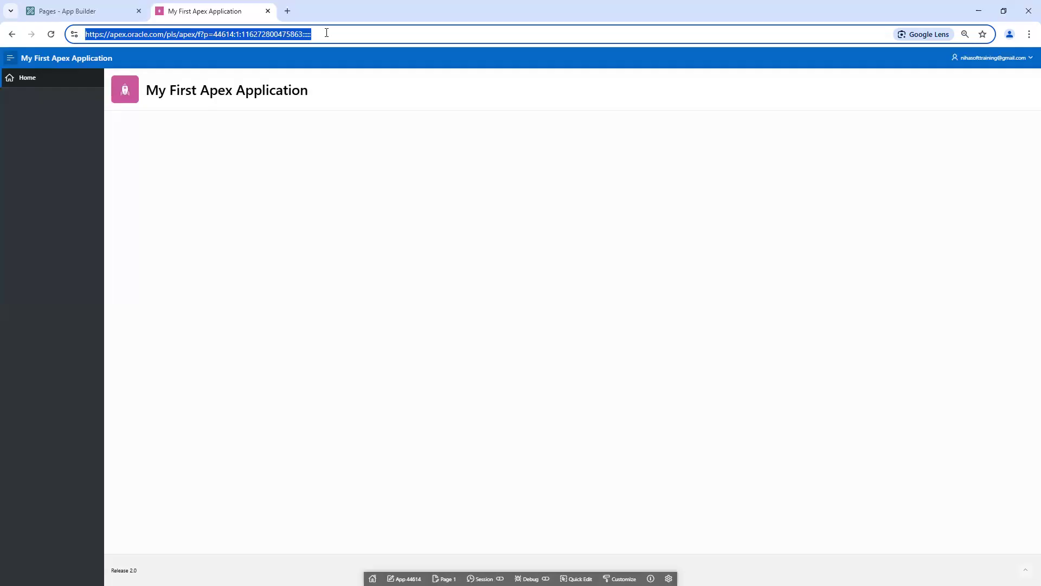
left_click(98, 11)
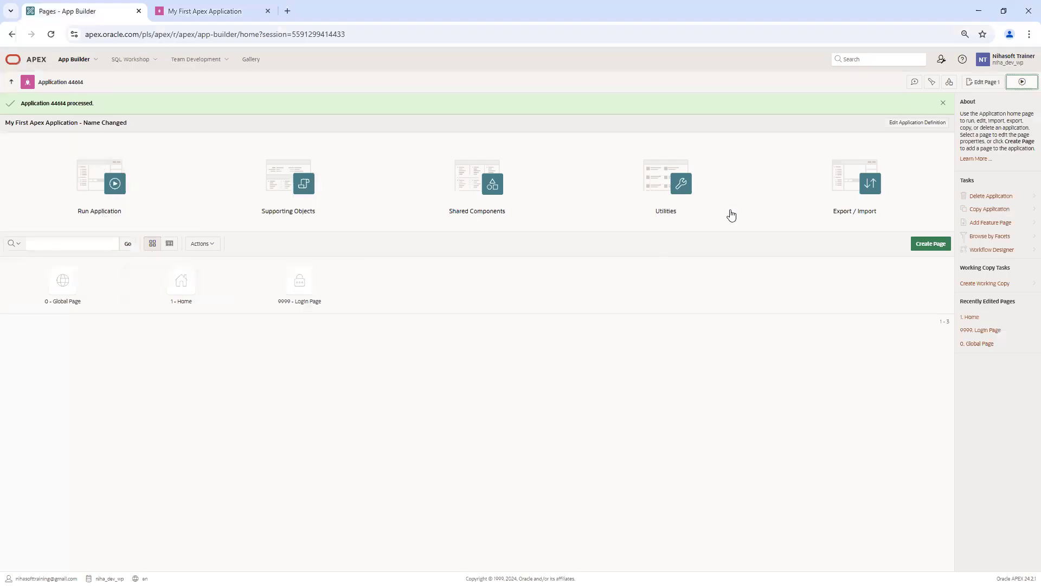
left_click(916, 123)
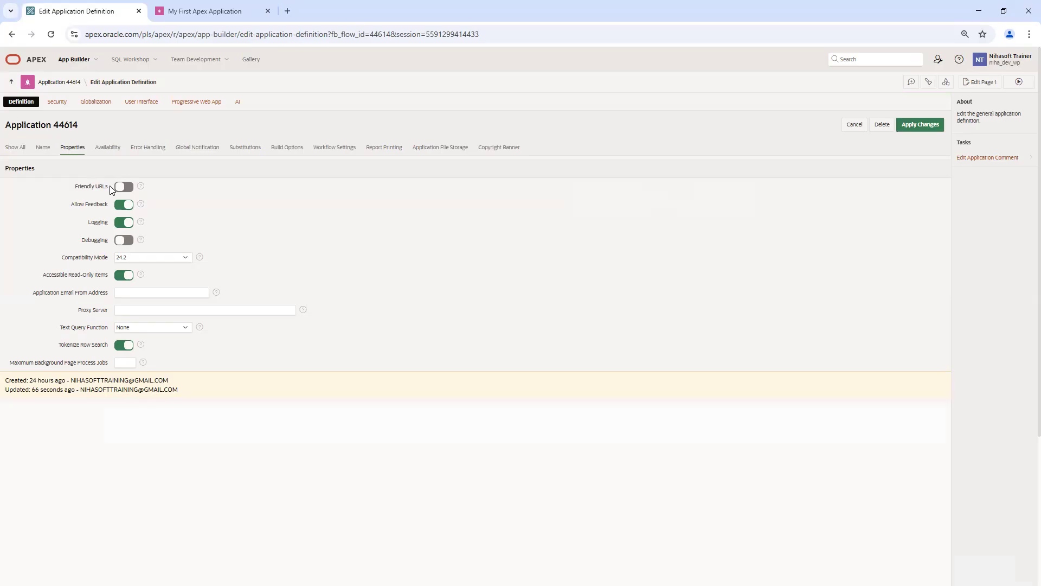
Step: Glance at the running app's address, then return to the App Builder application list
left_click(206, 11)
left_click(212, 34)
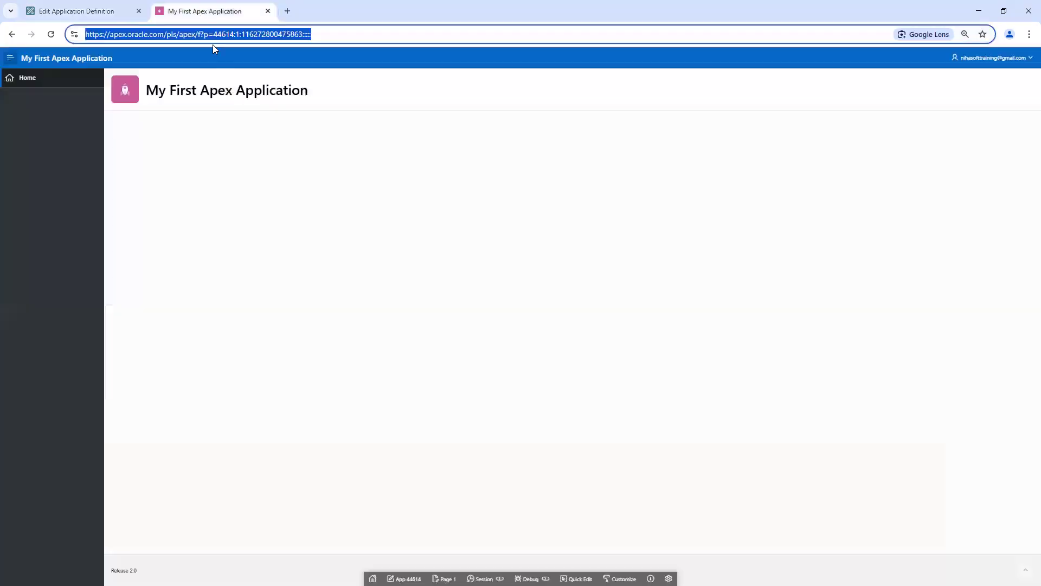
key("End")
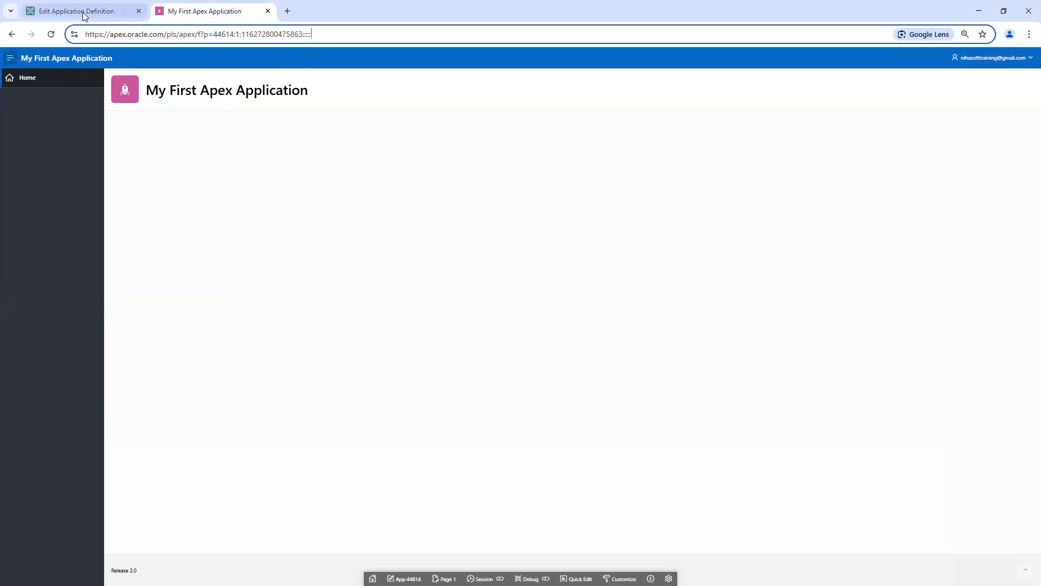
left_click(106, 15)
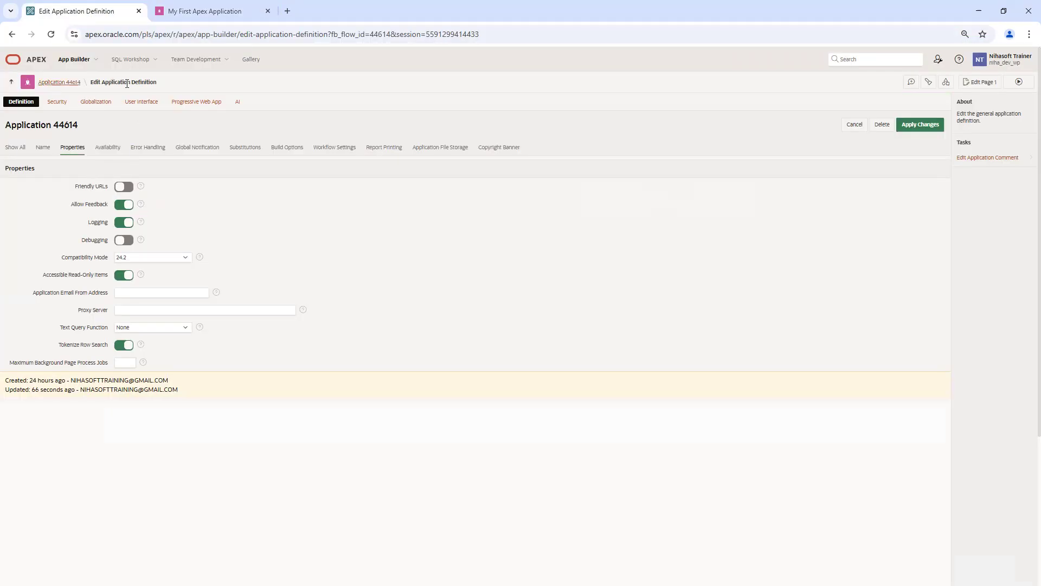
left_click(65, 85)
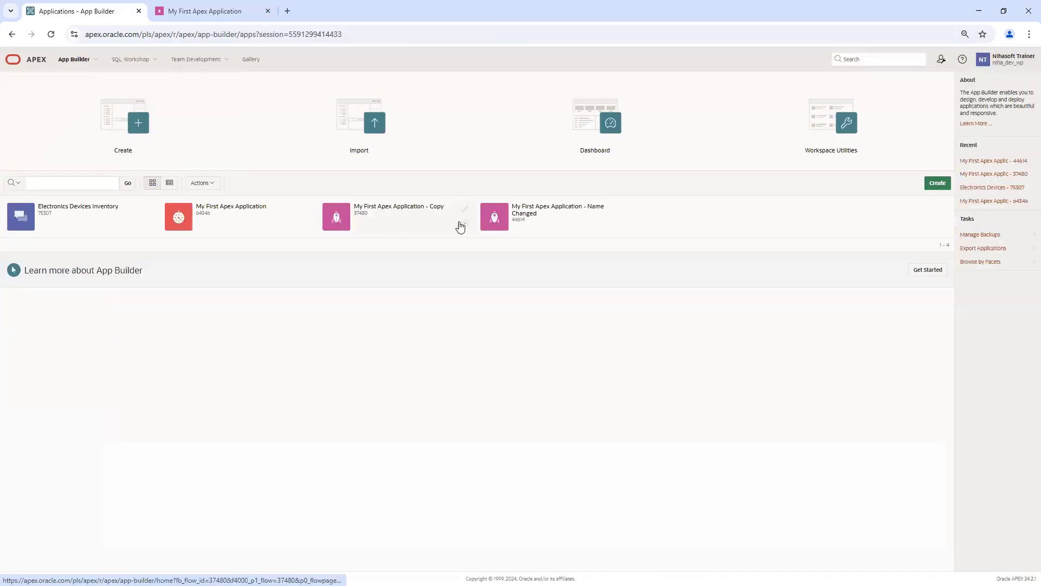
Step: Run the copied application 37480 and compare its friendly-URL login address with app 44614's tab
left_click(467, 226)
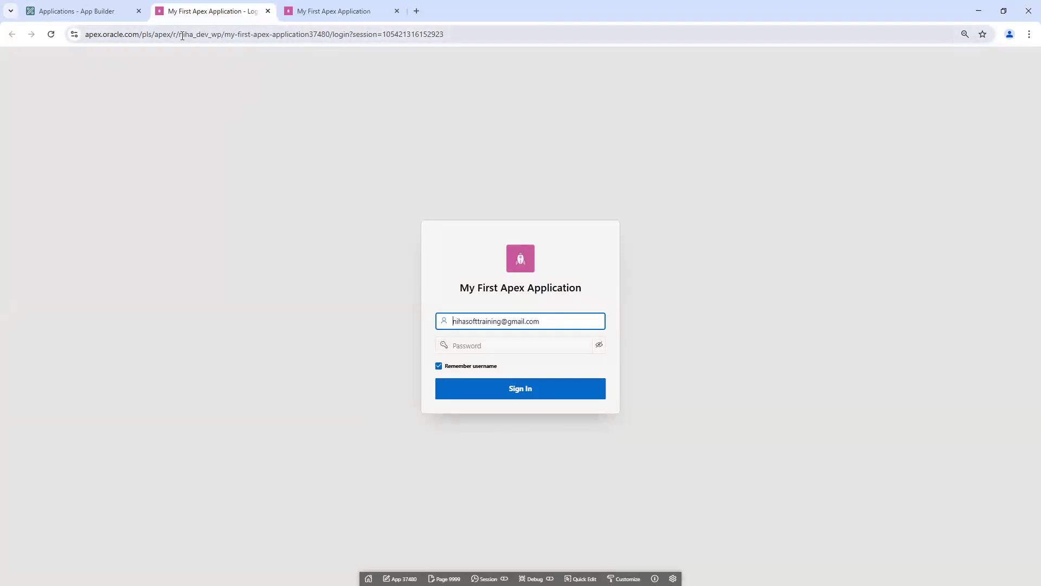
left_click(344, 38)
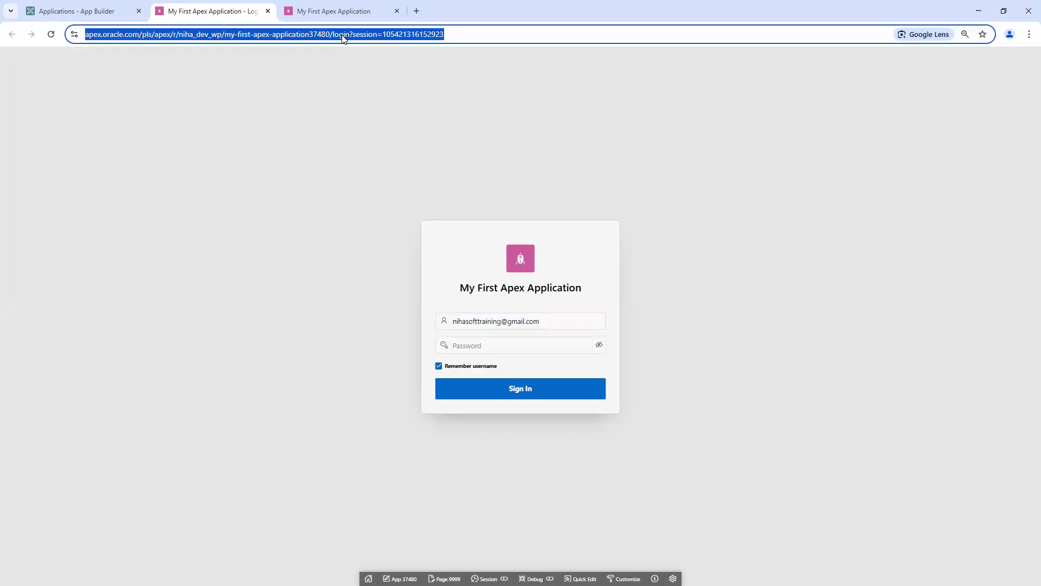
left_click(322, 12)
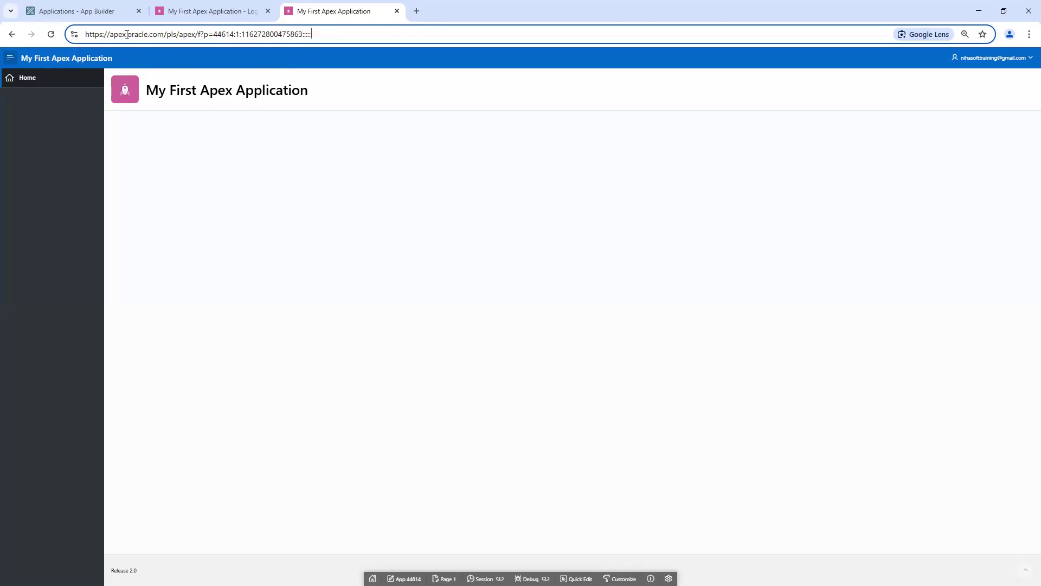
left_click(90, 12)
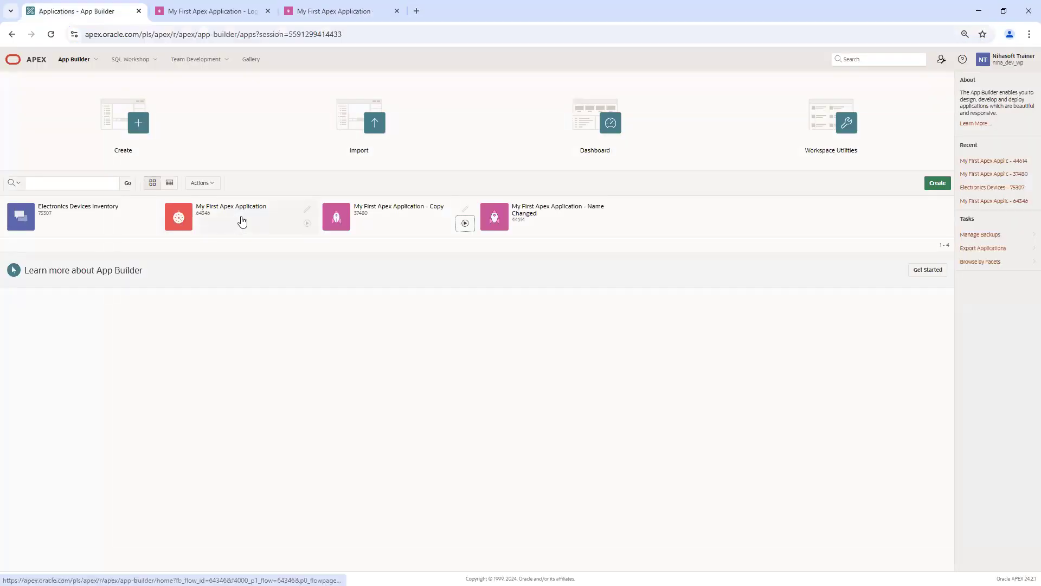
left_click(324, 12)
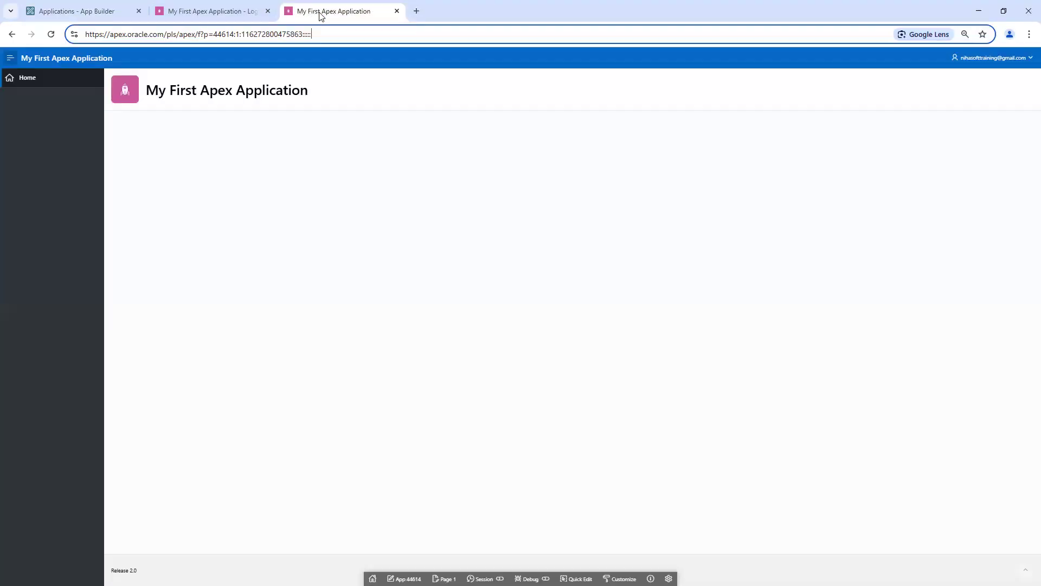
left_click(230, 11)
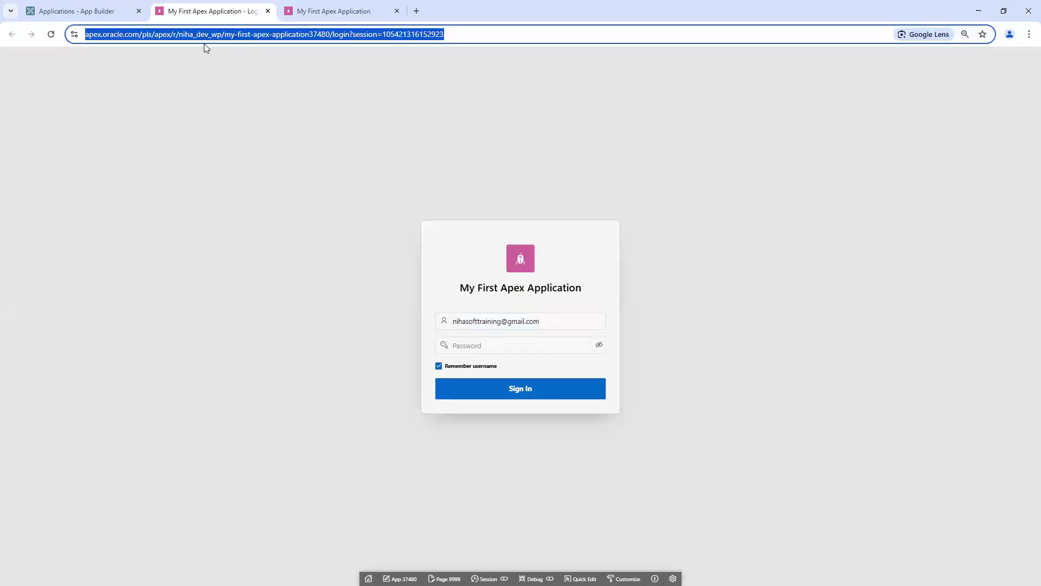
left_click(205, 85)
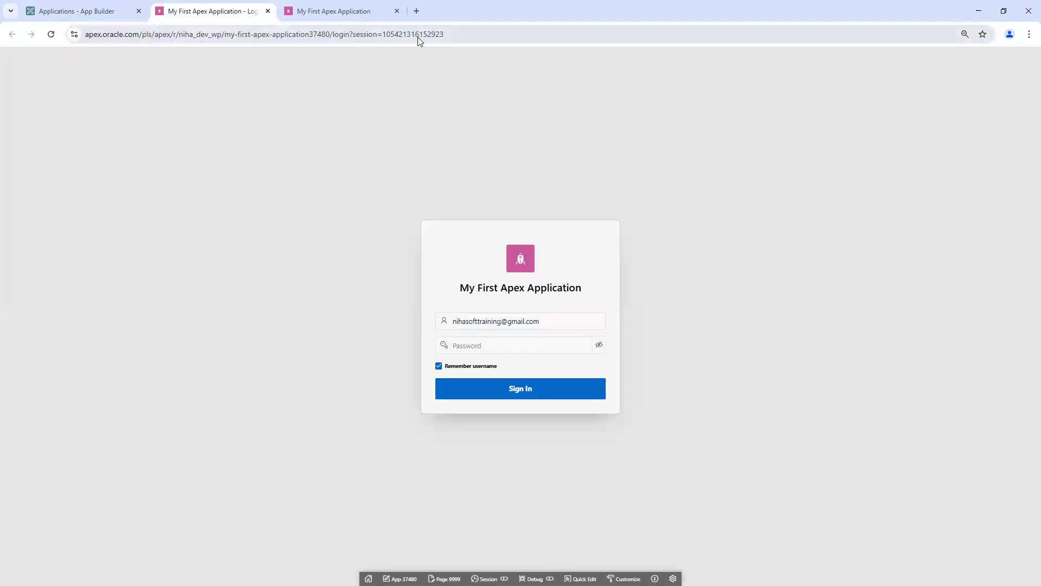
Step: Inspect app 44614's f?p address, highlighting the application number 44614 and session id
left_click(324, 13)
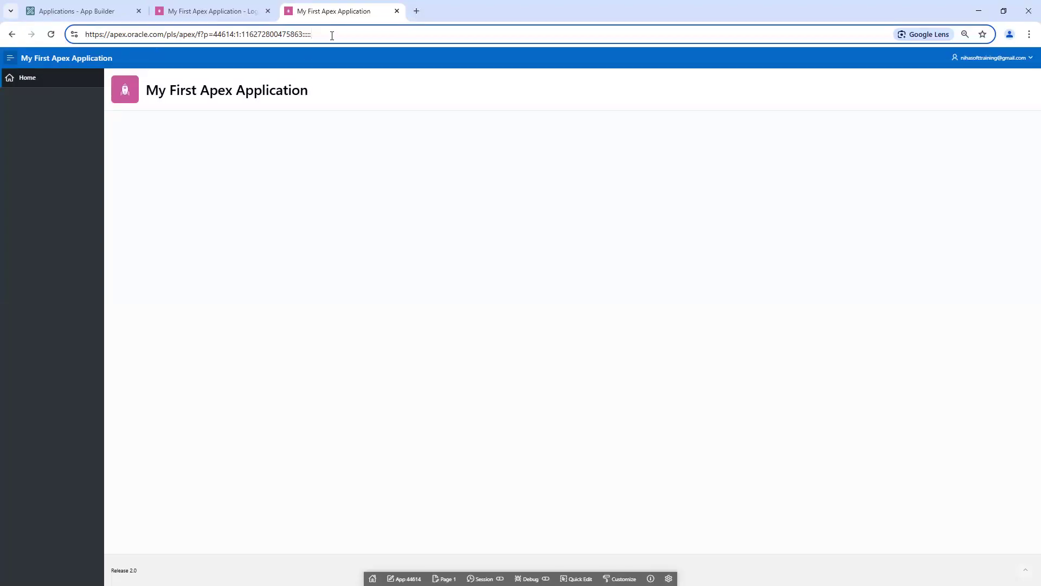
double_click(226, 34)
left_click(237, 34)
double_click(267, 34)
double_click(221, 35)
Step: Compare the login page's friendly path, then reload app 44614 at page 1 after trying page 2
left_click(226, 12)
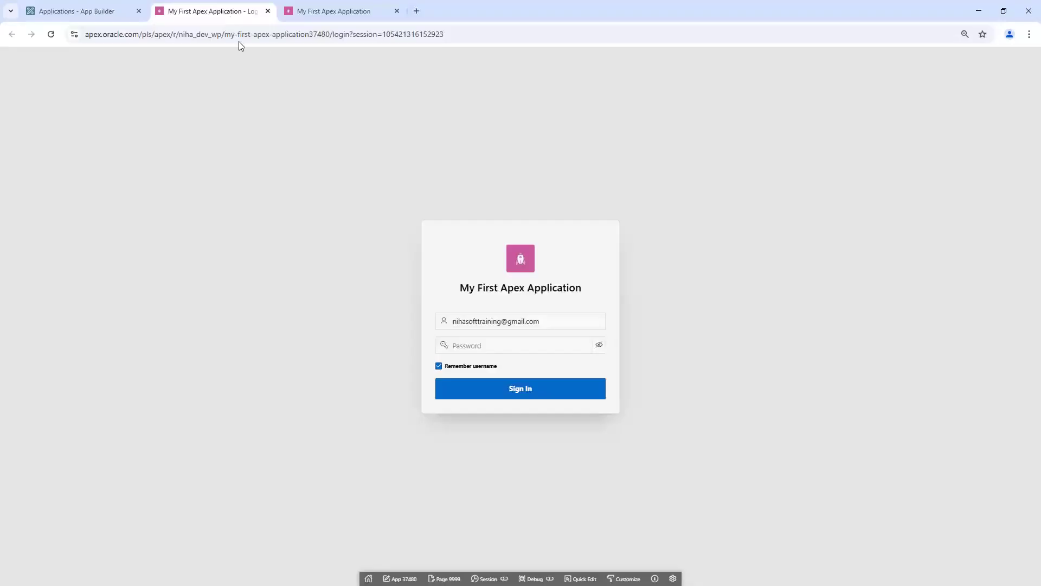
left_click_drag(224, 36, 327, 36)
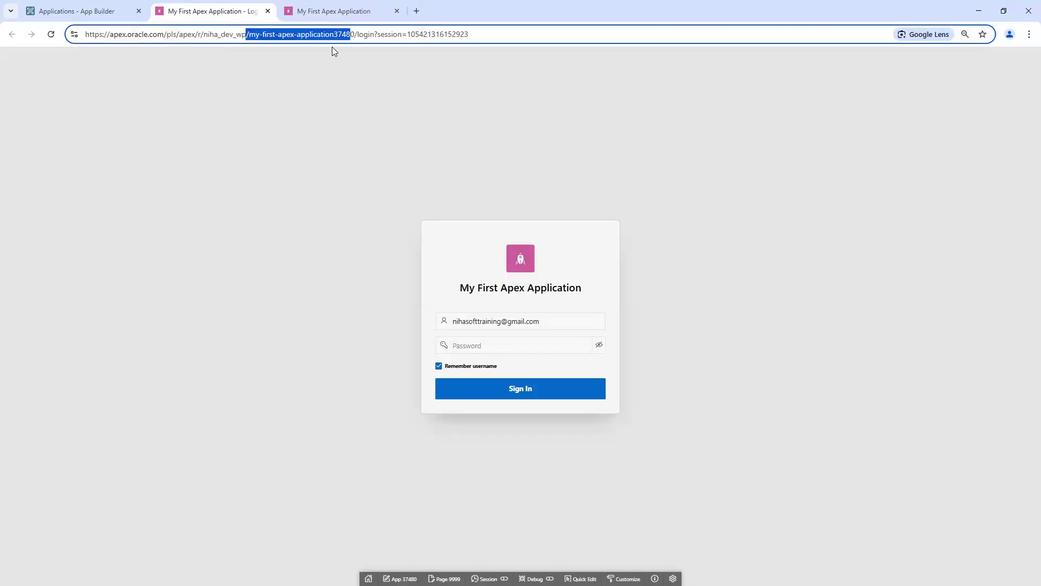
left_click(324, 12)
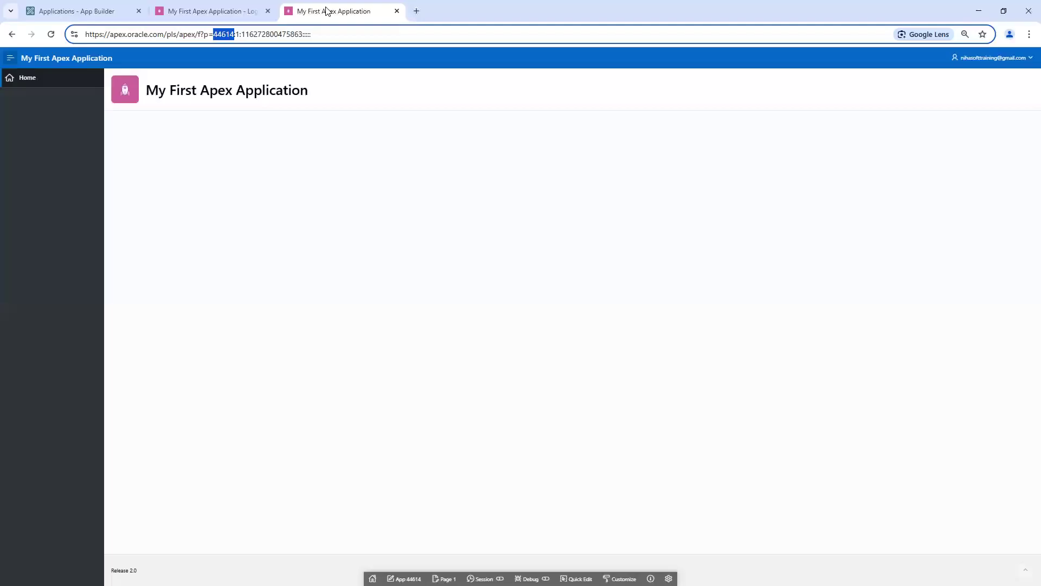
left_click(235, 35)
left_click_drag(240, 35, 237, 36)
key("BackSpace")
type("2")
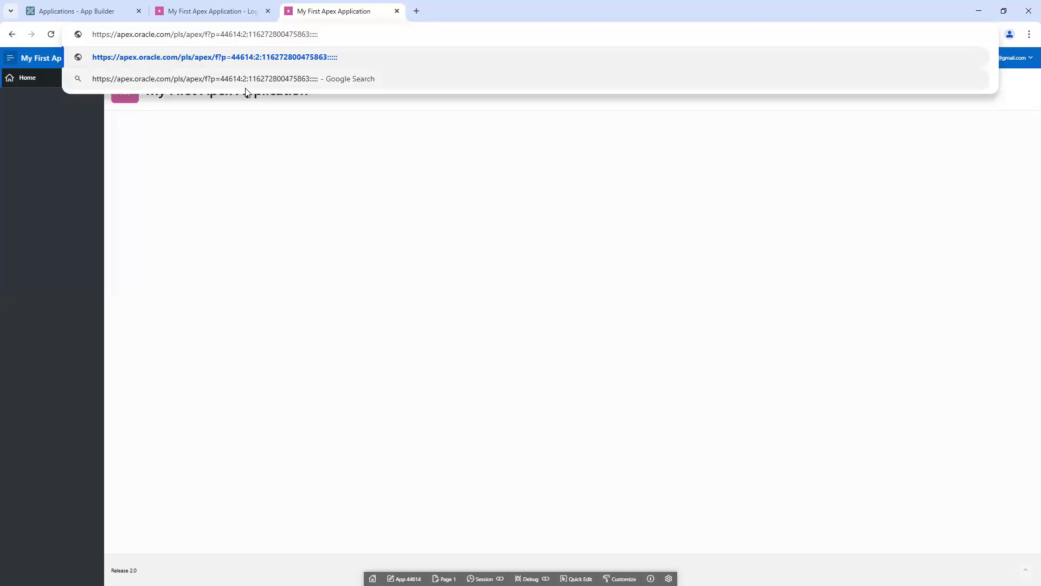
key("BackSpace")
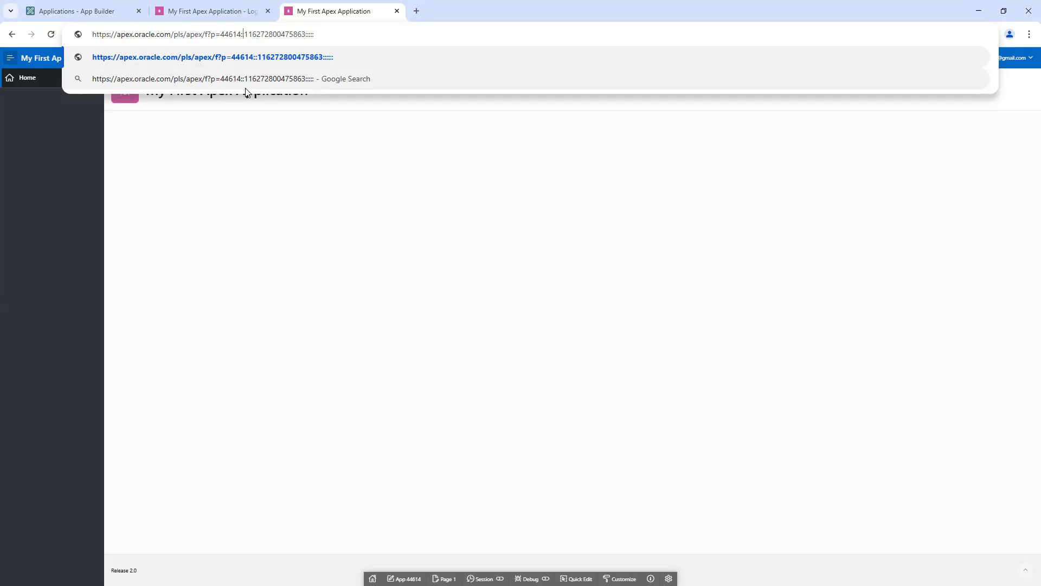
type("1")
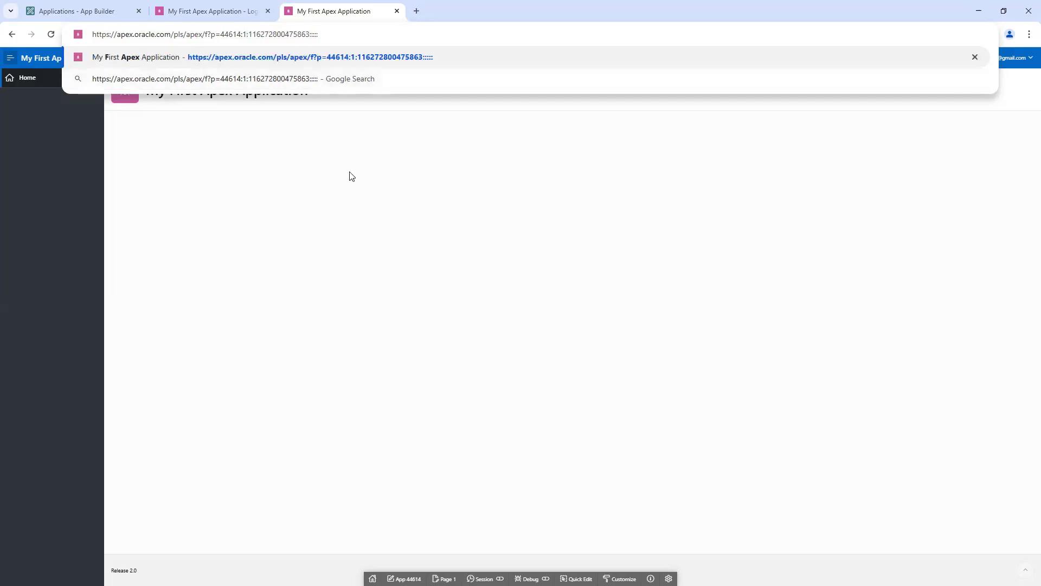
key("Return")
Step: Compare the session ids in the app and login addresses, then return to the App Builder list
double_click(267, 37)
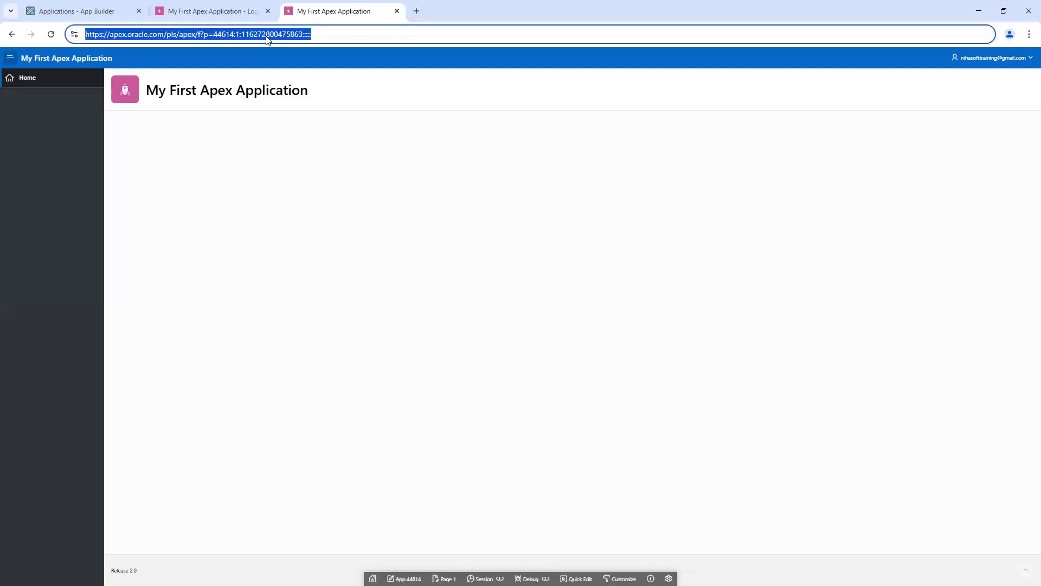
left_click(239, 36)
double_click(259, 33)
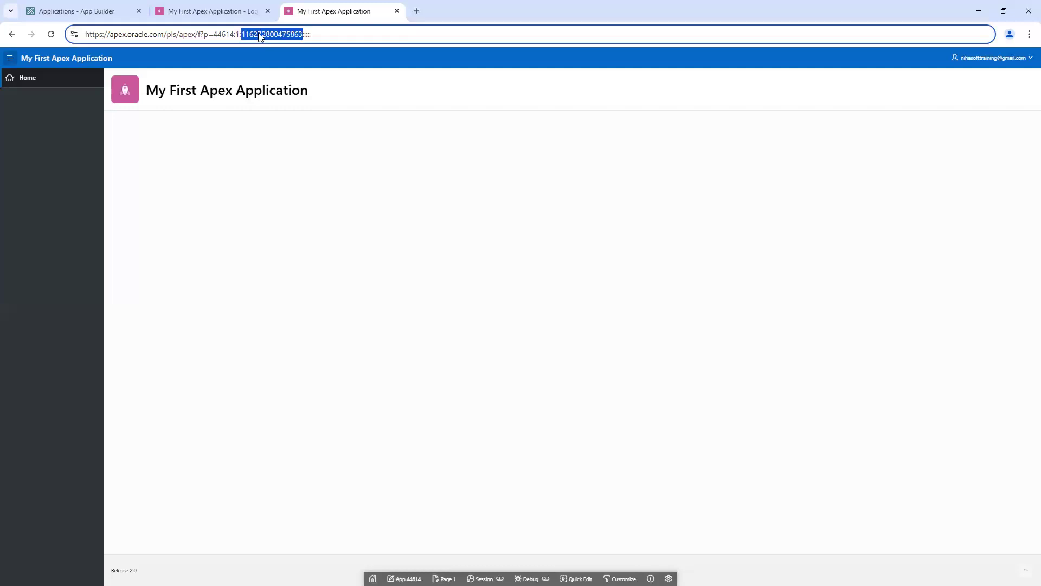
left_click(229, 9)
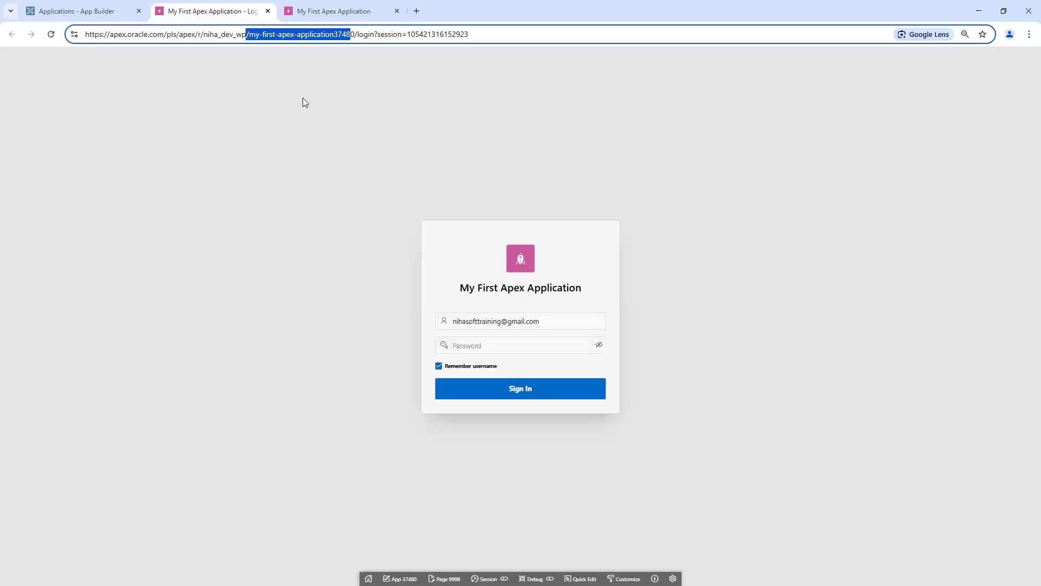
left_click_drag(407, 34, 479, 35)
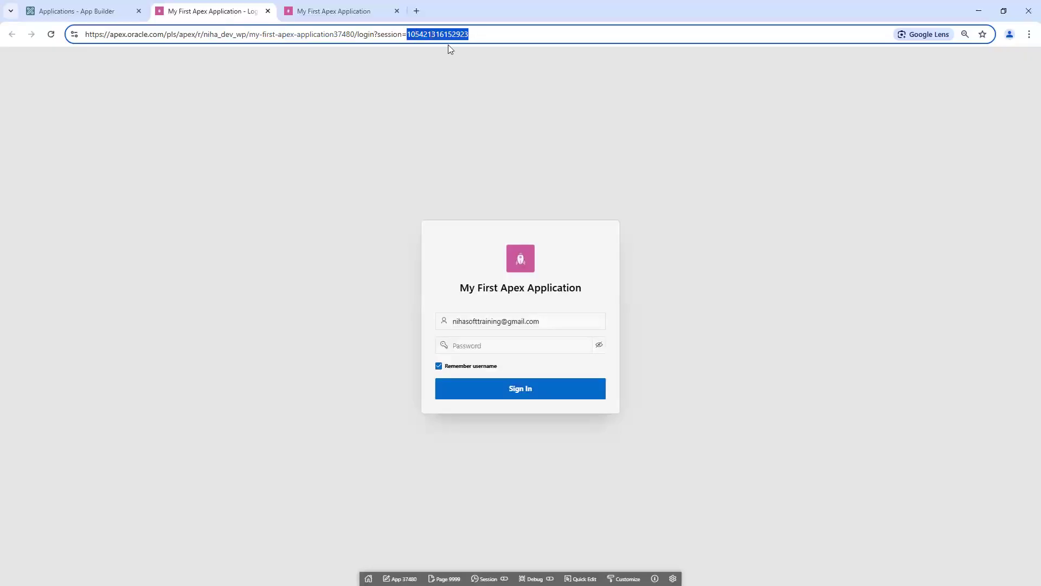
left_click(392, 35)
left_click(337, 15)
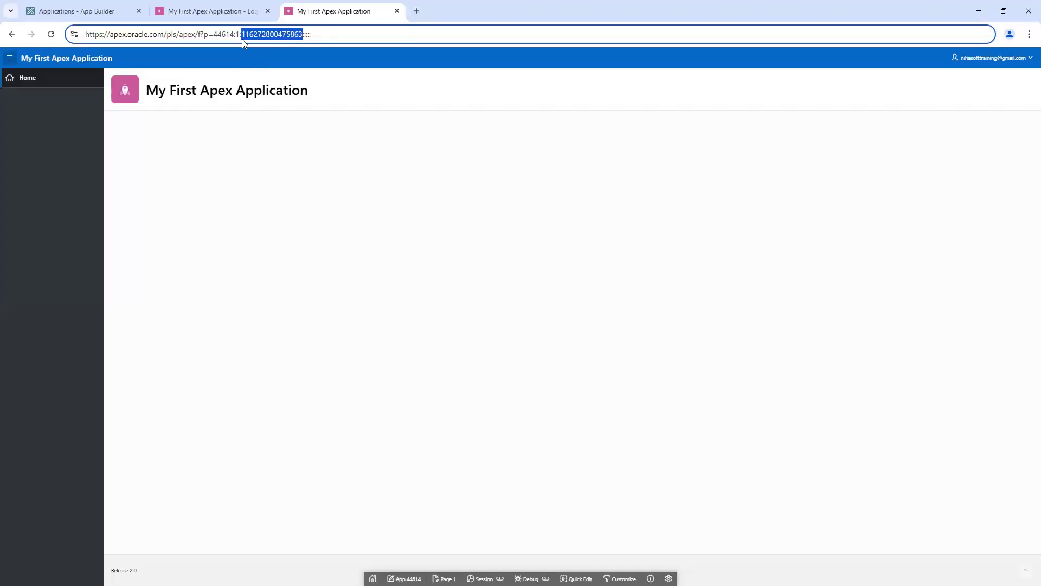
left_click_drag(217, 35, 328, 36)
left_click(103, 12)
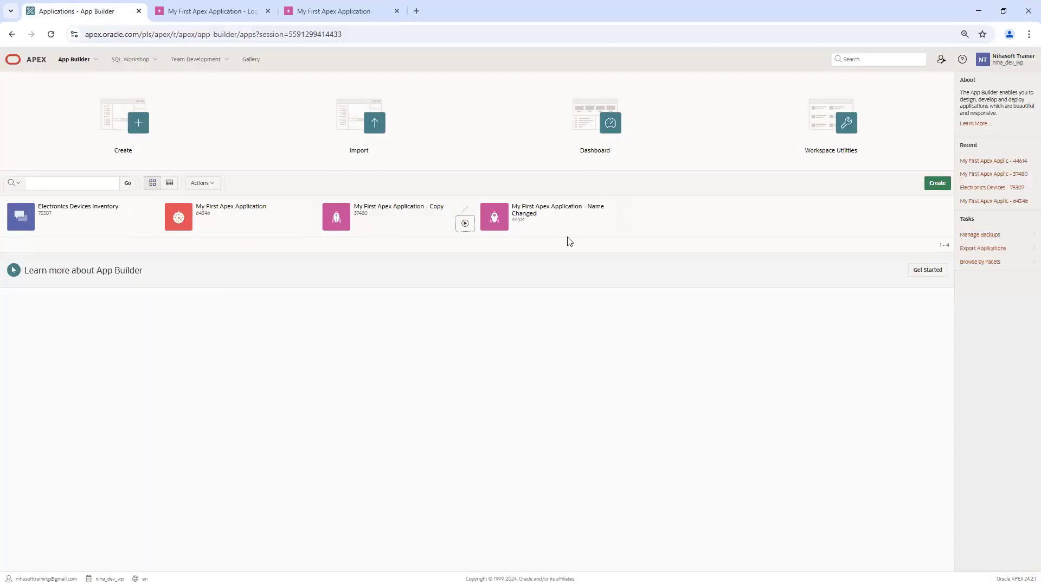
Step: Turn Friendly URLs back on in application 44614's definition and apply the changes
left_click(623, 211)
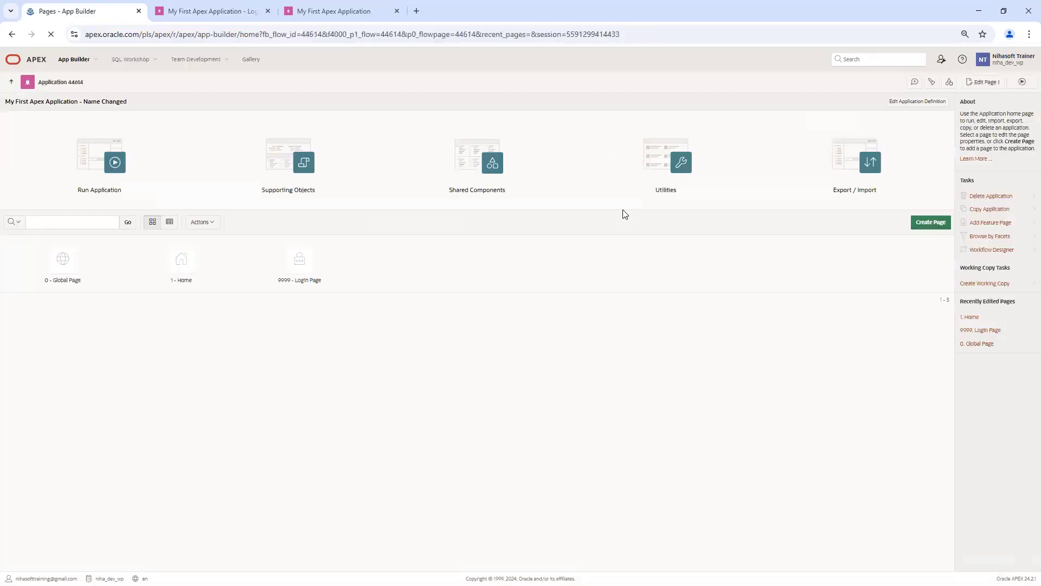
left_click(919, 107)
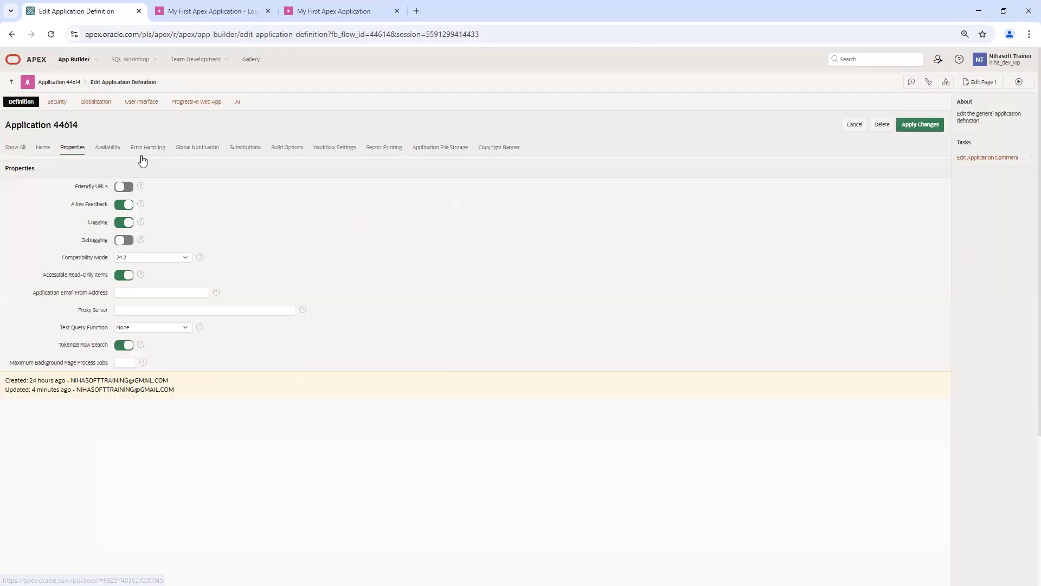
left_click(125, 187)
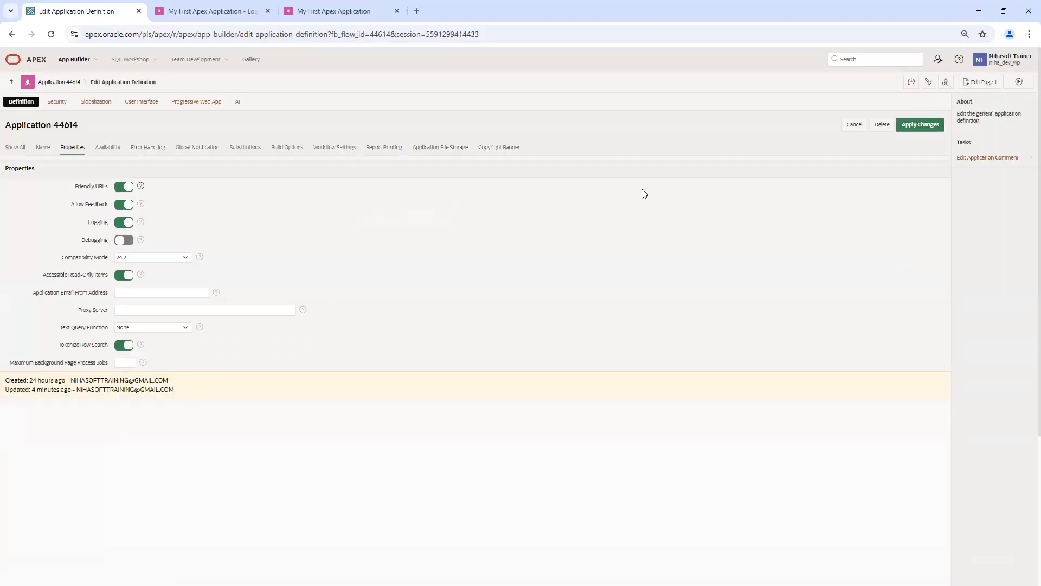
left_click(920, 125)
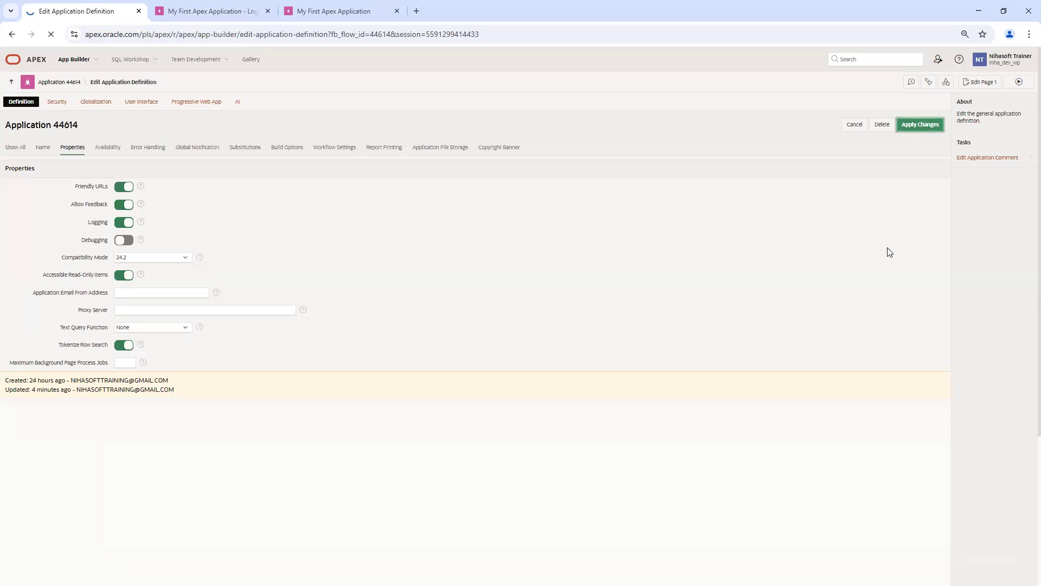
Step: Run the page, close the old running-app tab, and run application 44614 again
left_click(1020, 82)
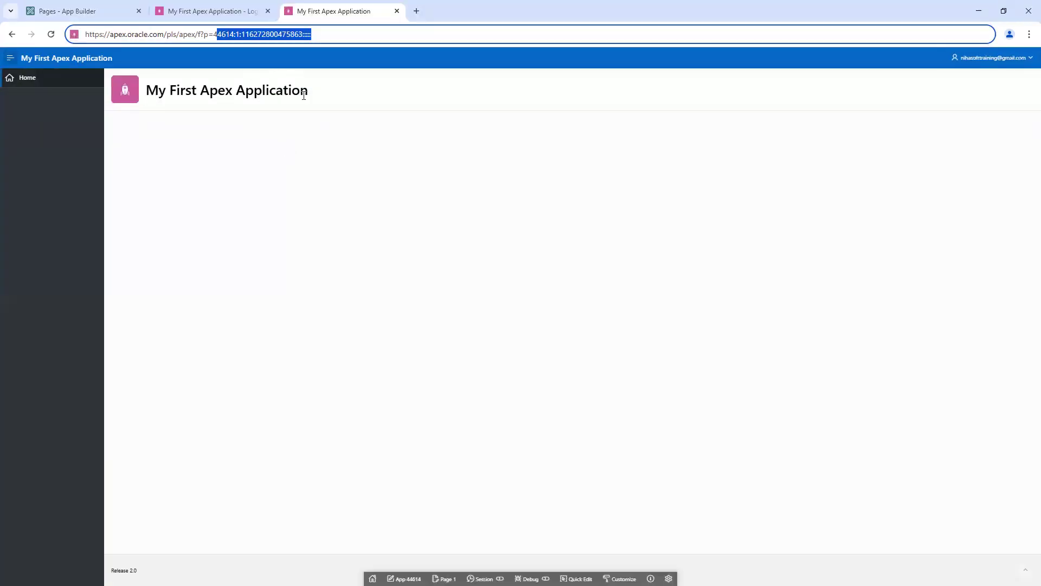
left_click(332, 37)
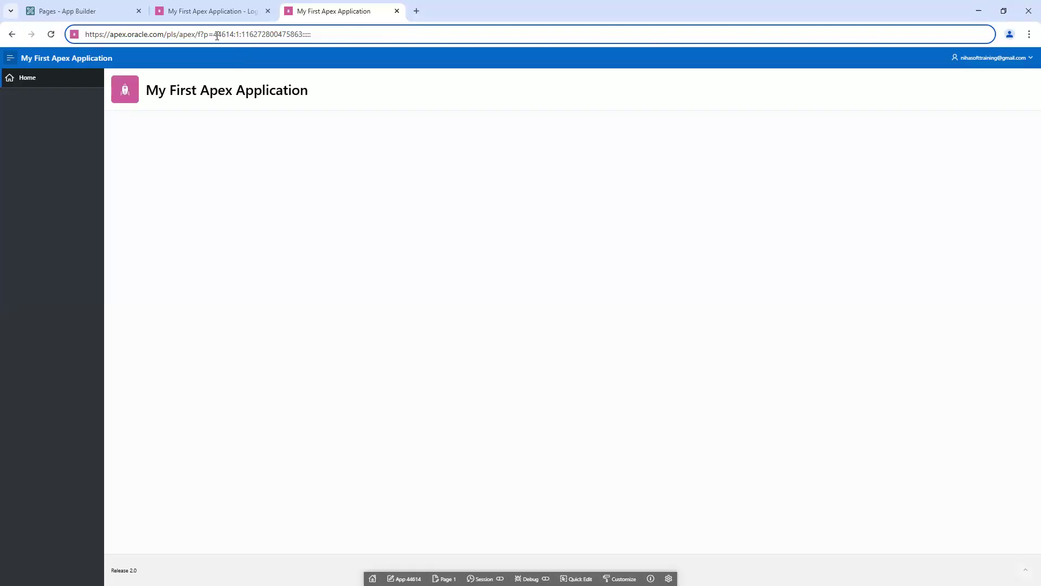
left_click(398, 10)
left_click(116, 15)
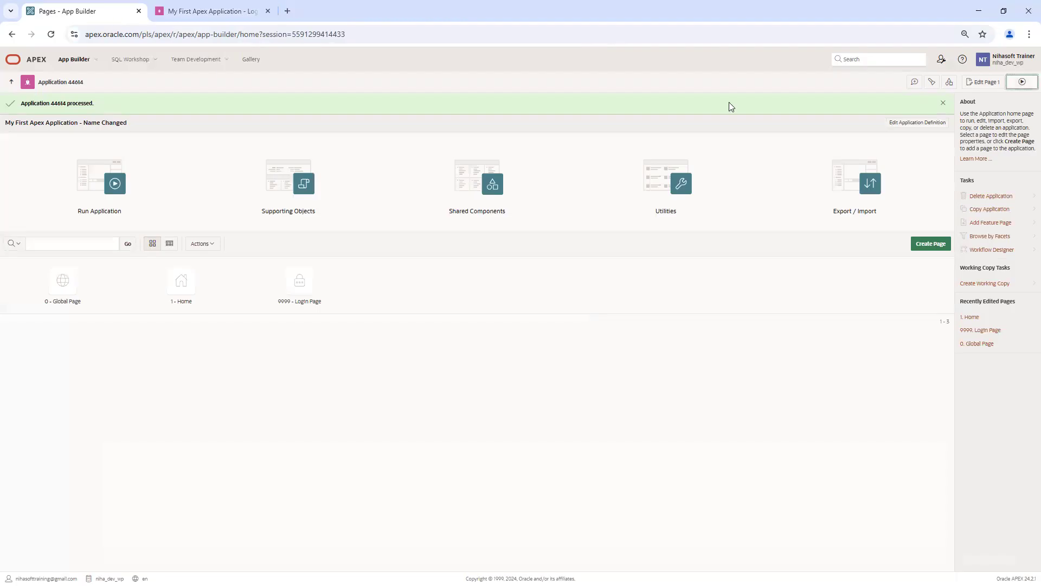
left_click(1022, 82)
Step: Check the running 44614 app, then open its Edit Application Definition Properties and toggle Allow Feedback
left_click(396, 11)
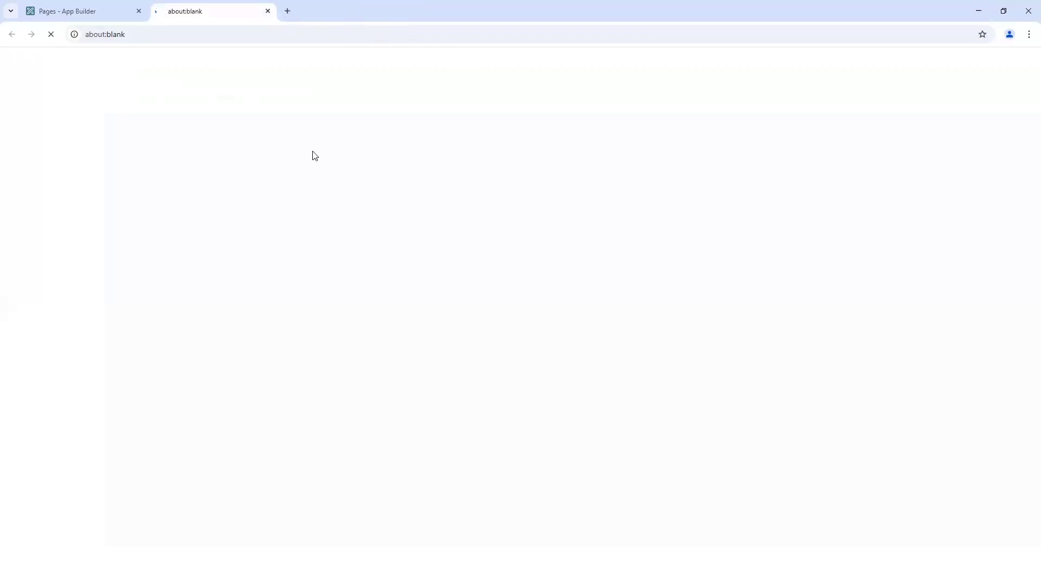
left_click(95, 9)
left_click(223, 11)
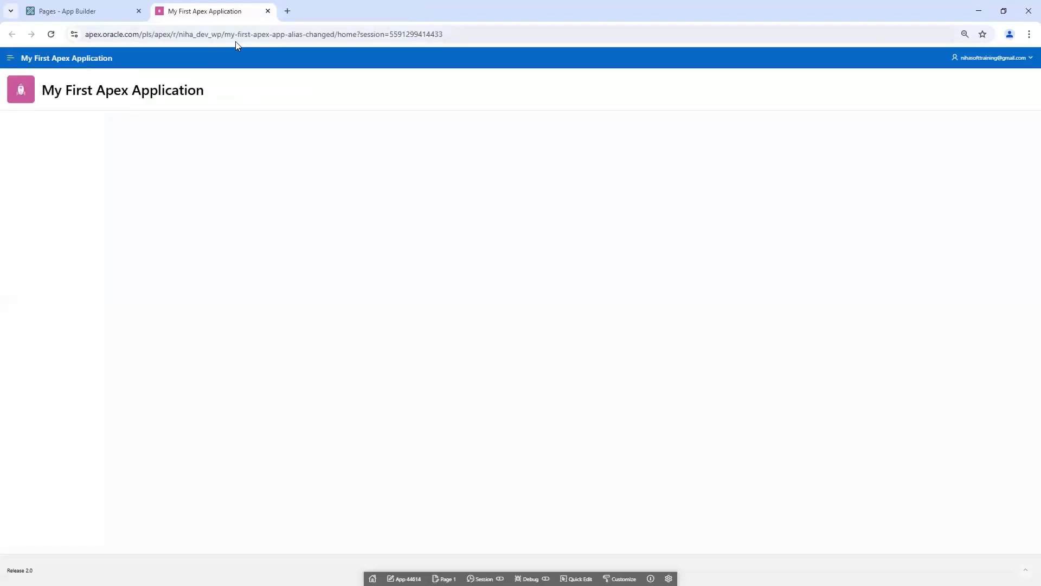
left_click(105, 14)
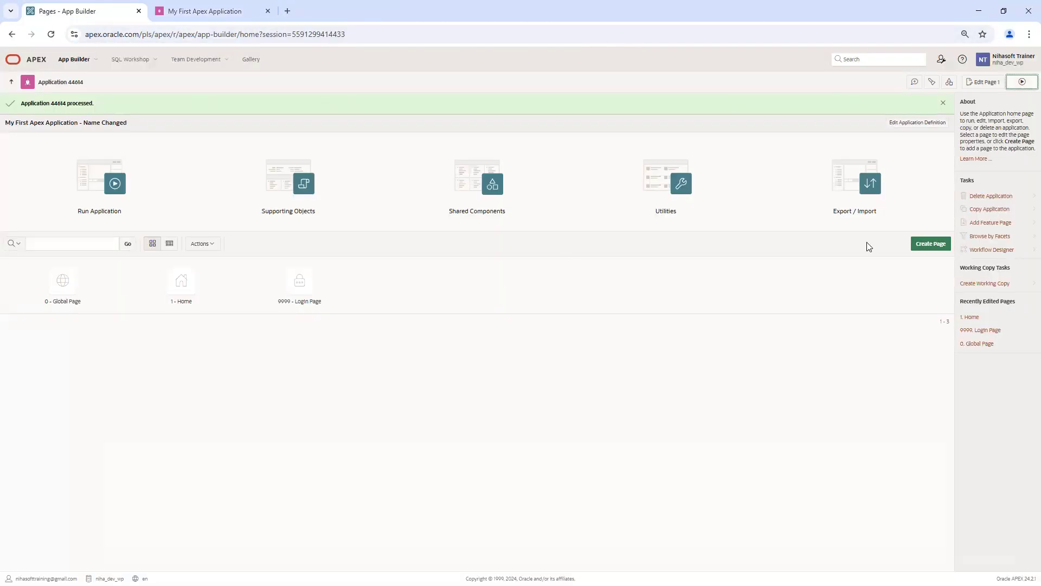
left_click(916, 125)
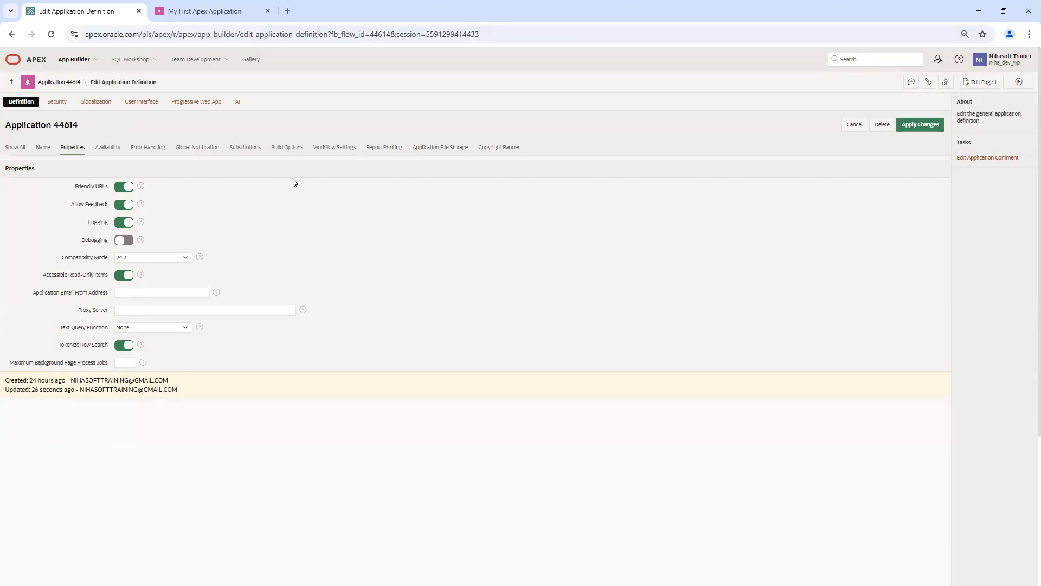
left_click(123, 206)
Step: Switch Logging off too, checking the running 44614 app between property changes
left_click(230, 11)
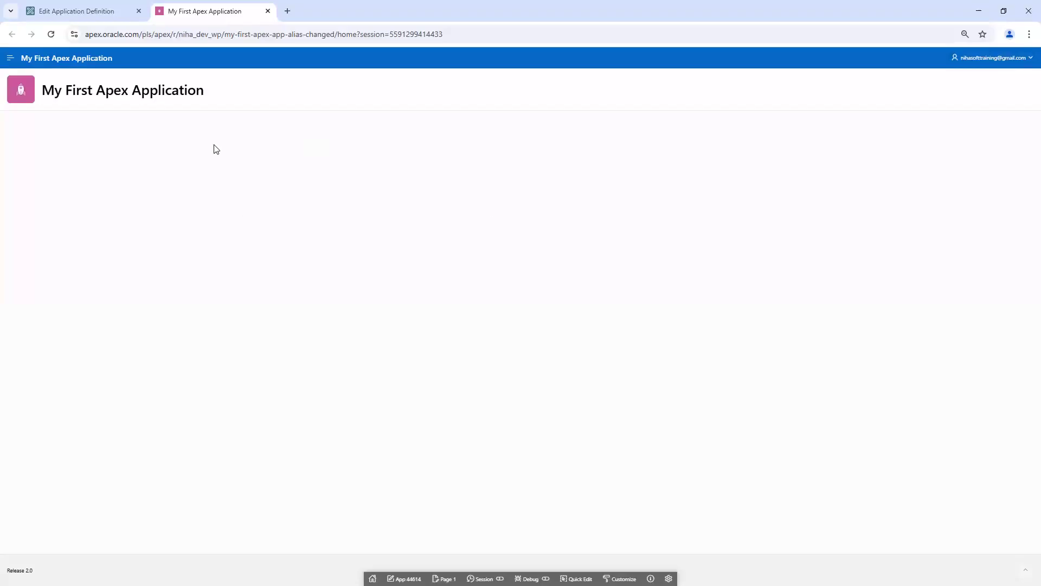
left_click(74, 12)
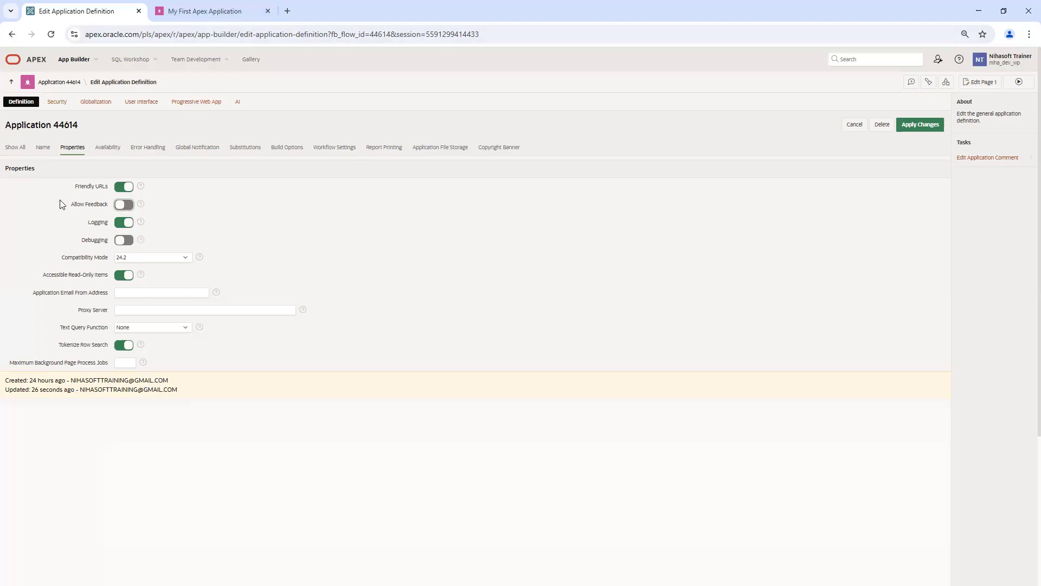
left_click(124, 222)
left_click(206, 11)
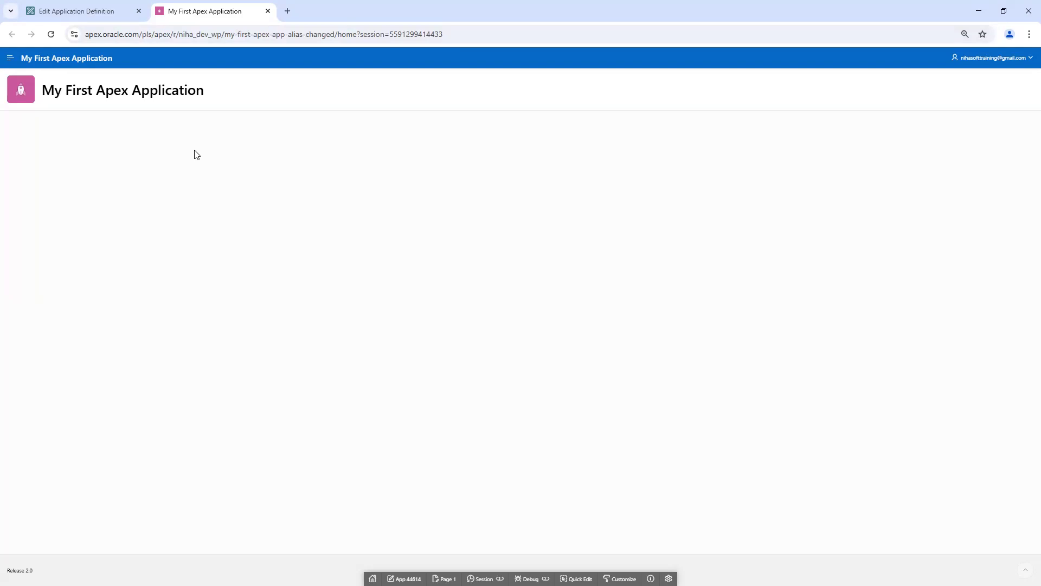
left_click(95, 15)
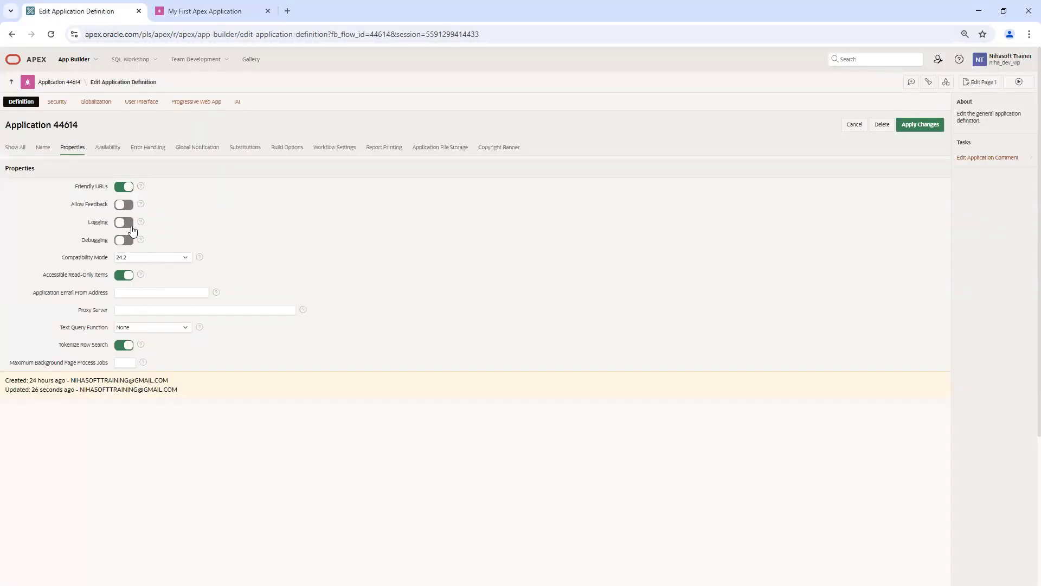
left_click(208, 13)
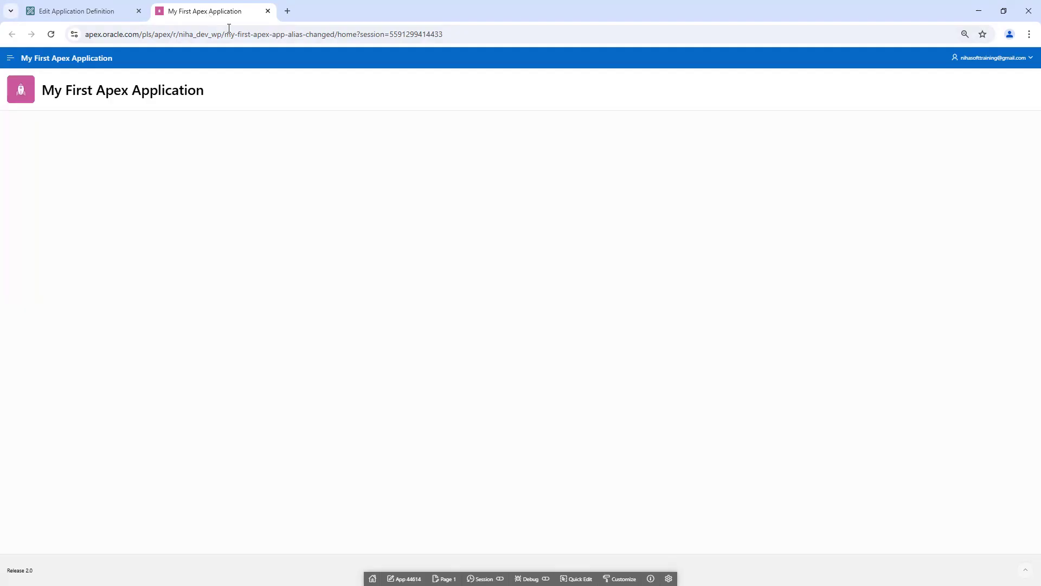
left_click(94, 12)
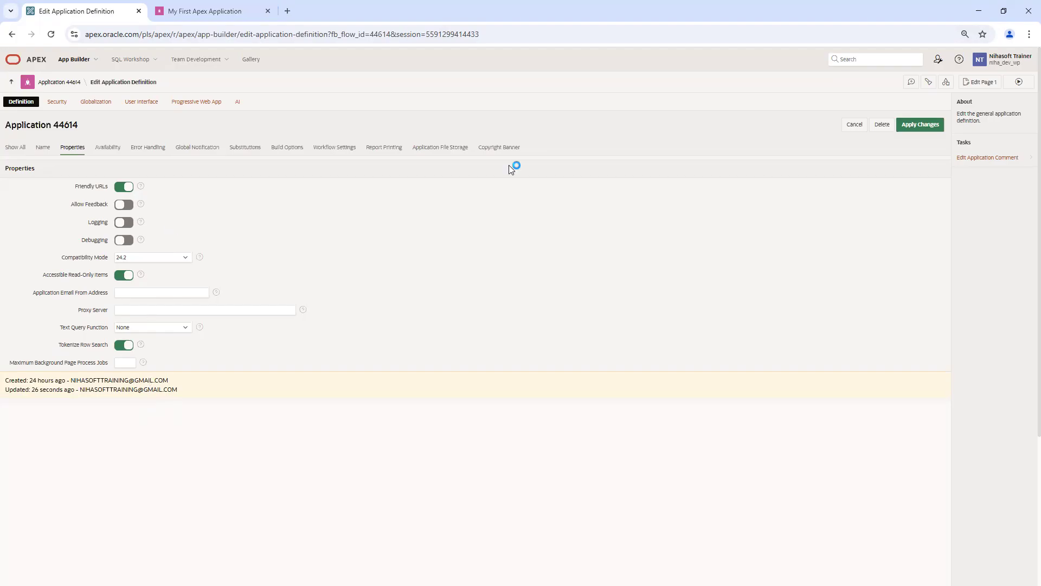
left_click(939, 60)
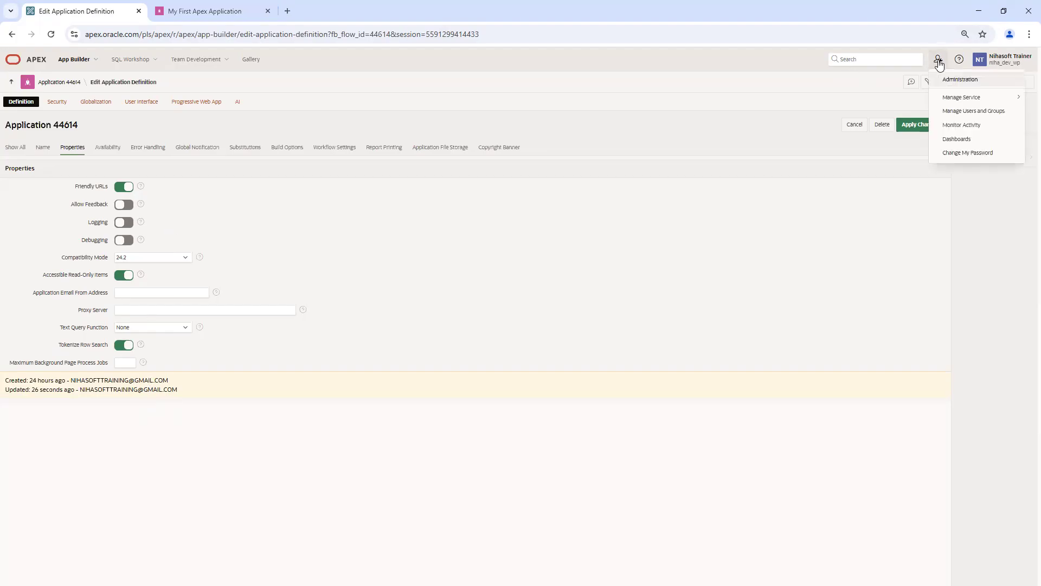
Step: Open Monitor Activity and review the workspace Application Errors report
left_click(970, 127)
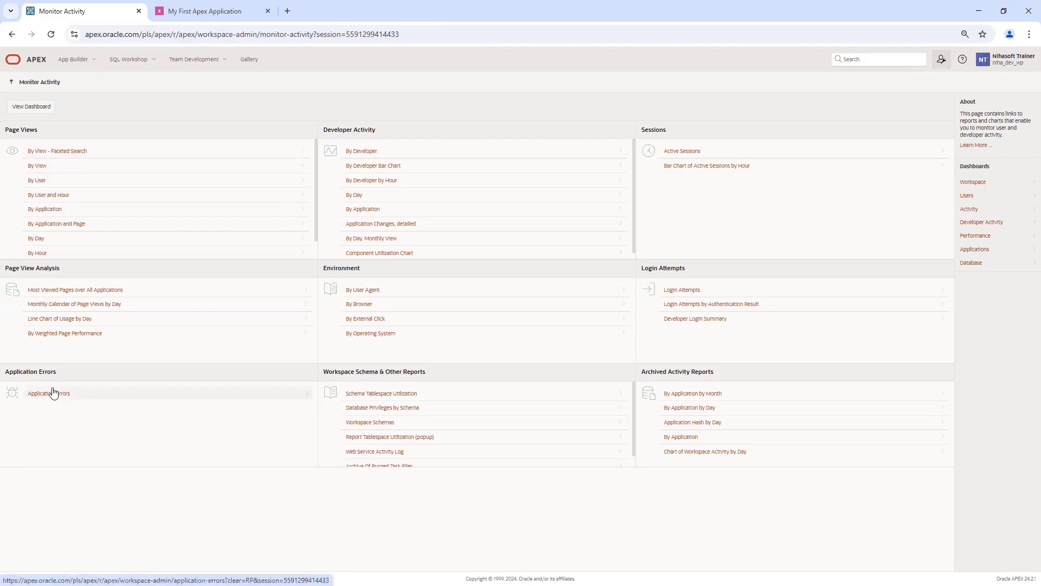
left_click(67, 400)
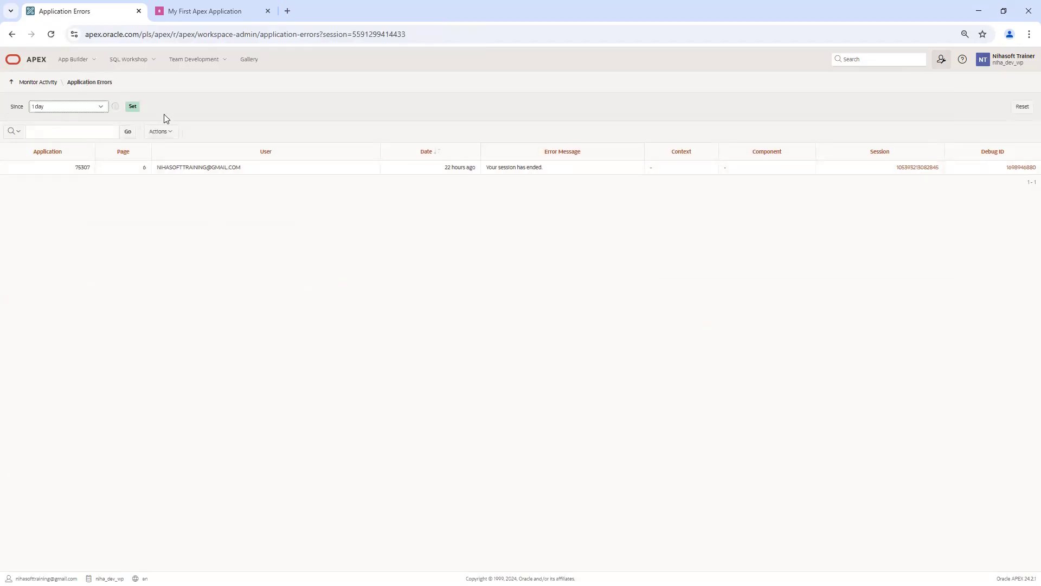
left_click(24, 82)
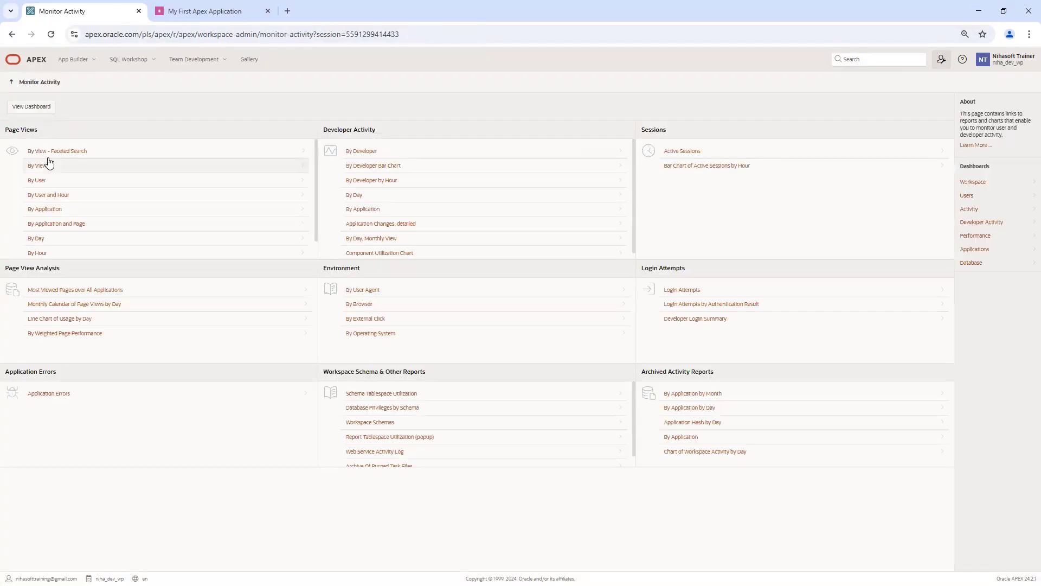
Step: Browse the Page Views By View faceted report, then return to application 44614 in App Builder
left_click(58, 152)
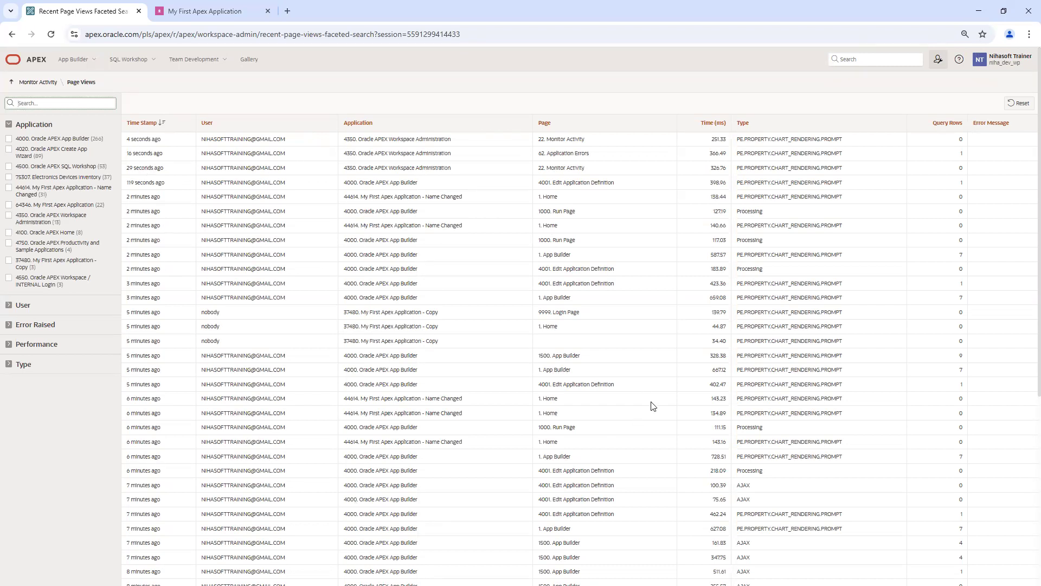
scroll(661, 321, "down", 5)
scroll(662, 321, "up", 5)
scroll(855, 193, "down", 5)
scroll(855, 194, "up", 5)
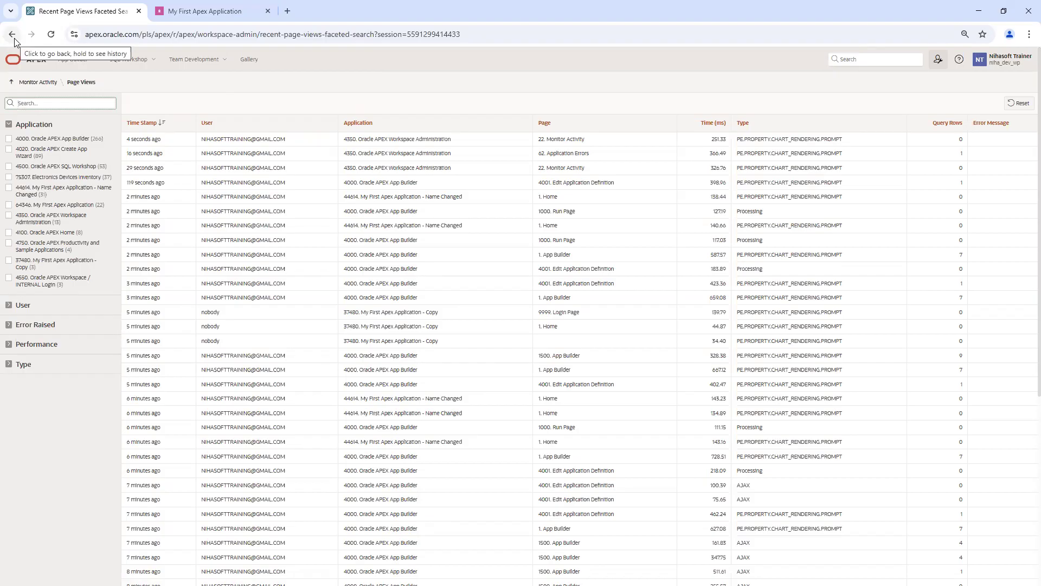
left_click(187, 13)
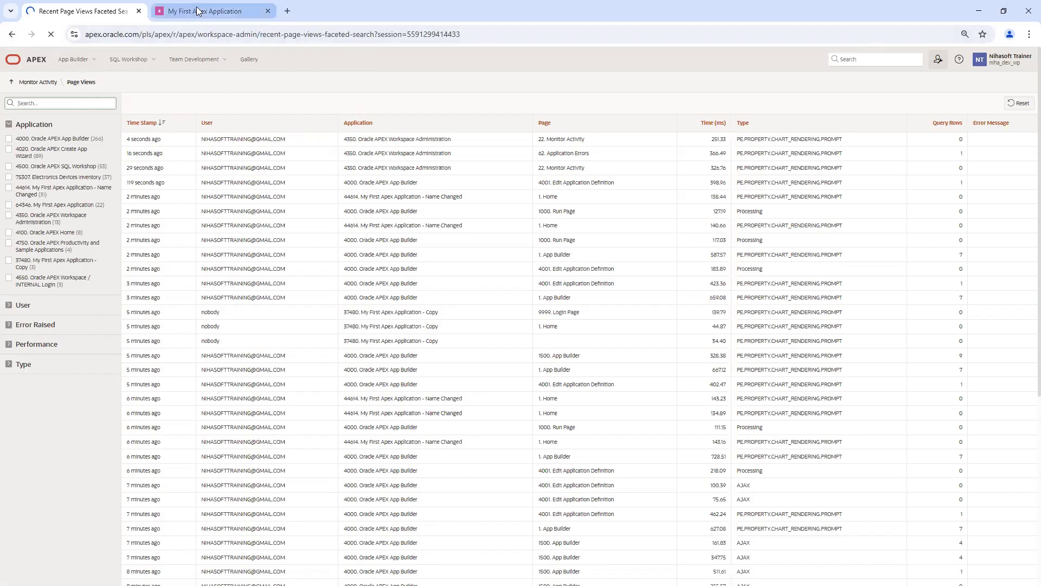
left_click(404, 578)
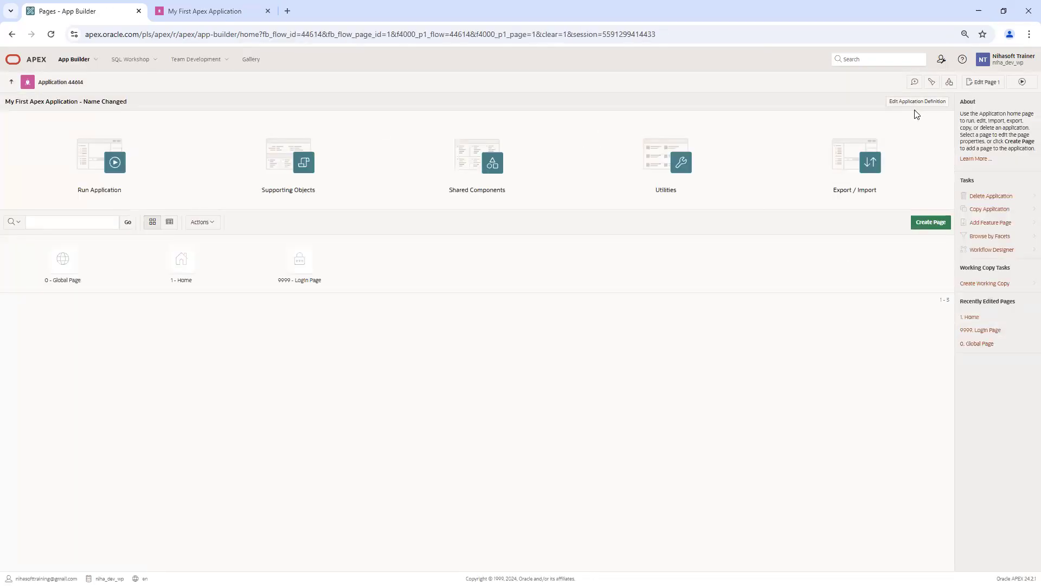
Step: Reopen application 44614's Edit Application Definition from the Administration menu
left_click(941, 60)
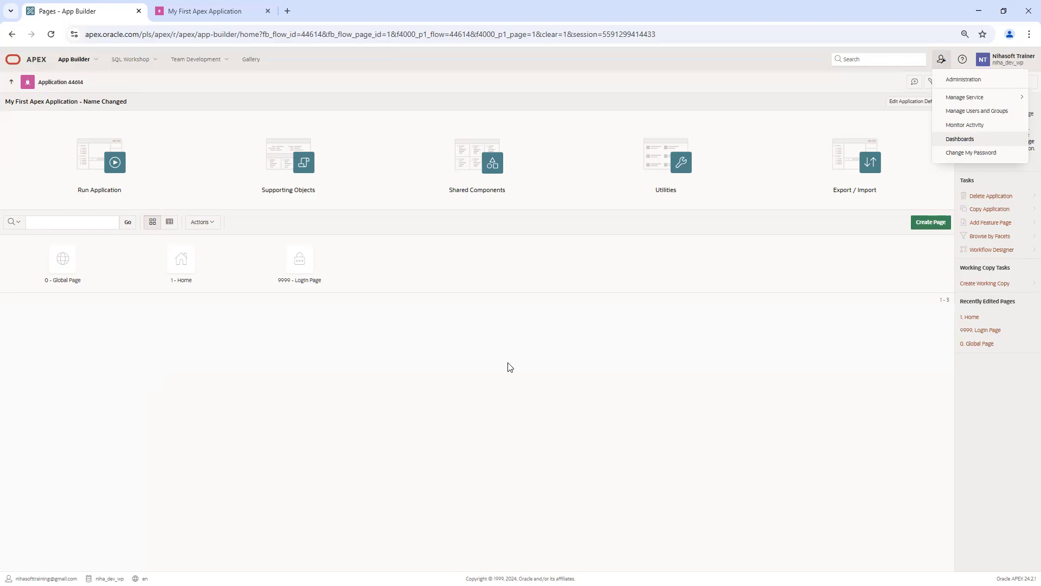
left_click(905, 107)
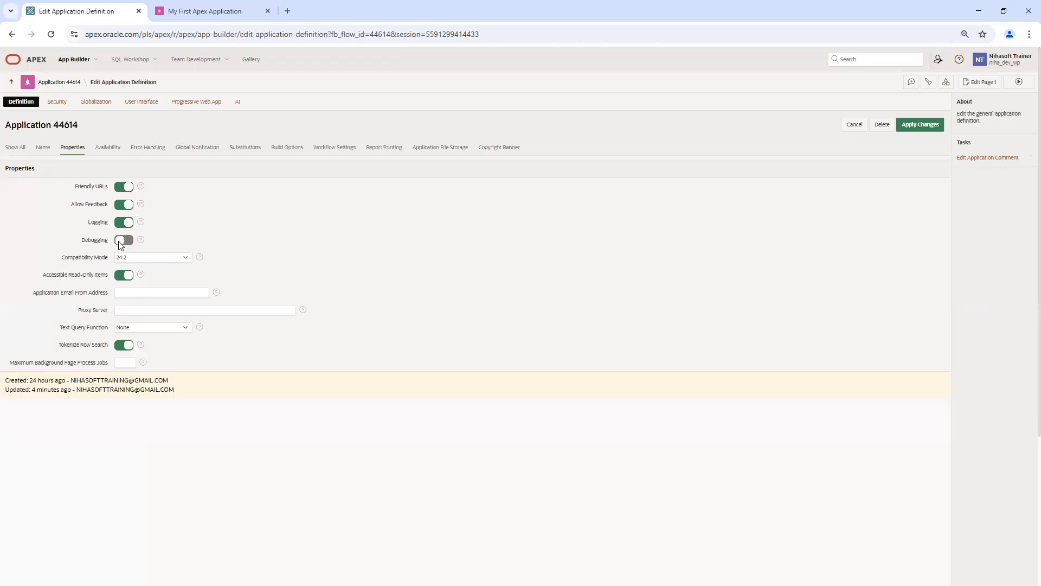
Step: Show the Debug options in the running 44614 app's developer toolbar
left_click(221, 14)
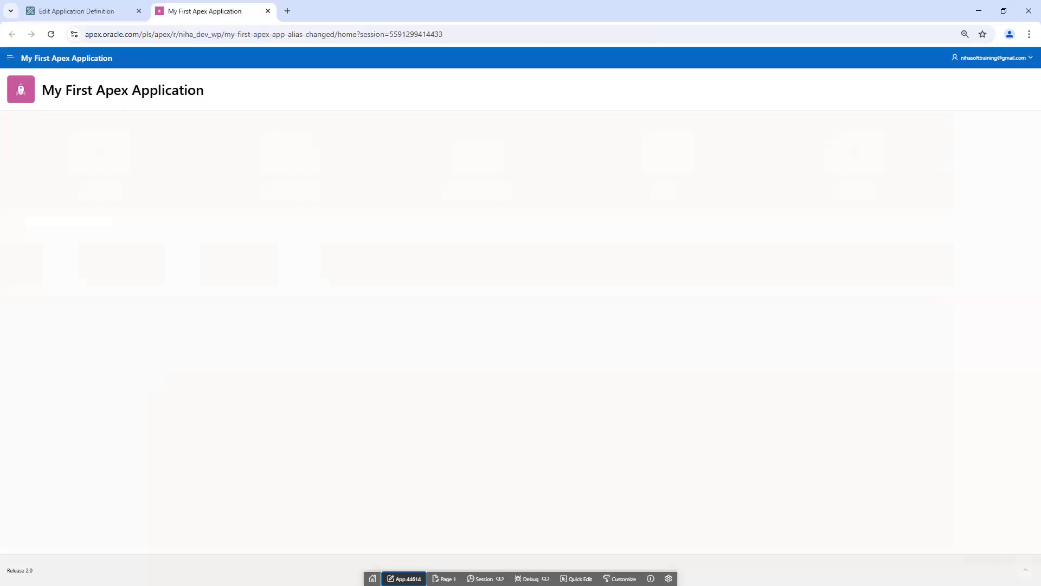
left_click(529, 579)
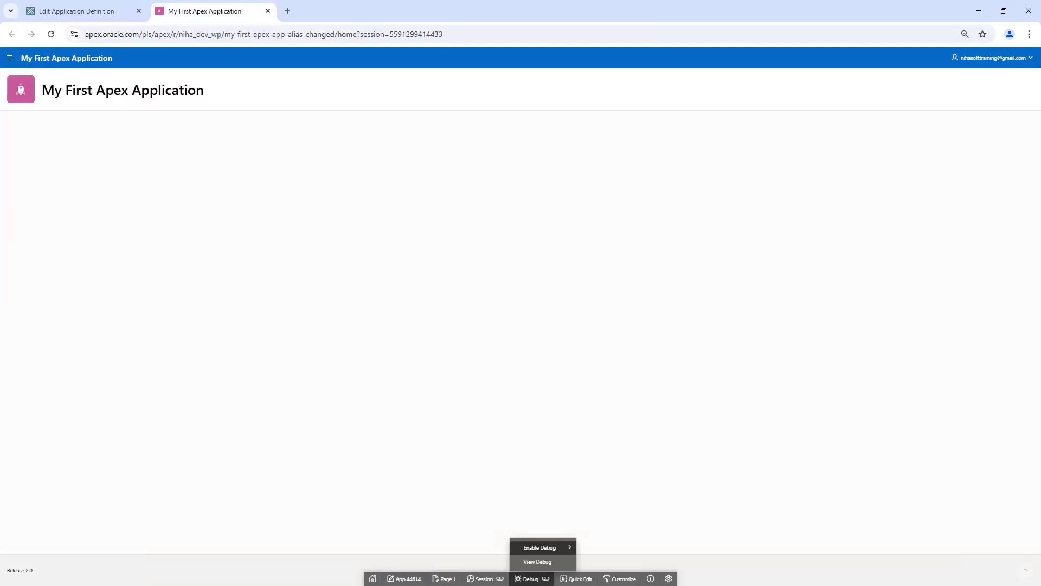
mouse_move(569, 552)
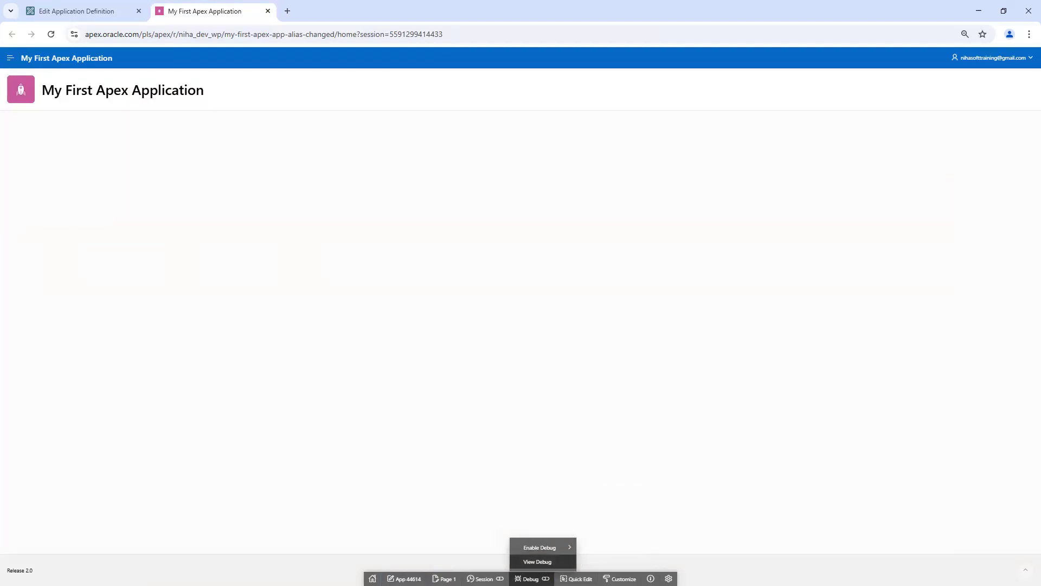
Step: Browse the Compatibility Mode choices in 44614's Properties, leaving it at 24.2
left_click(98, 10)
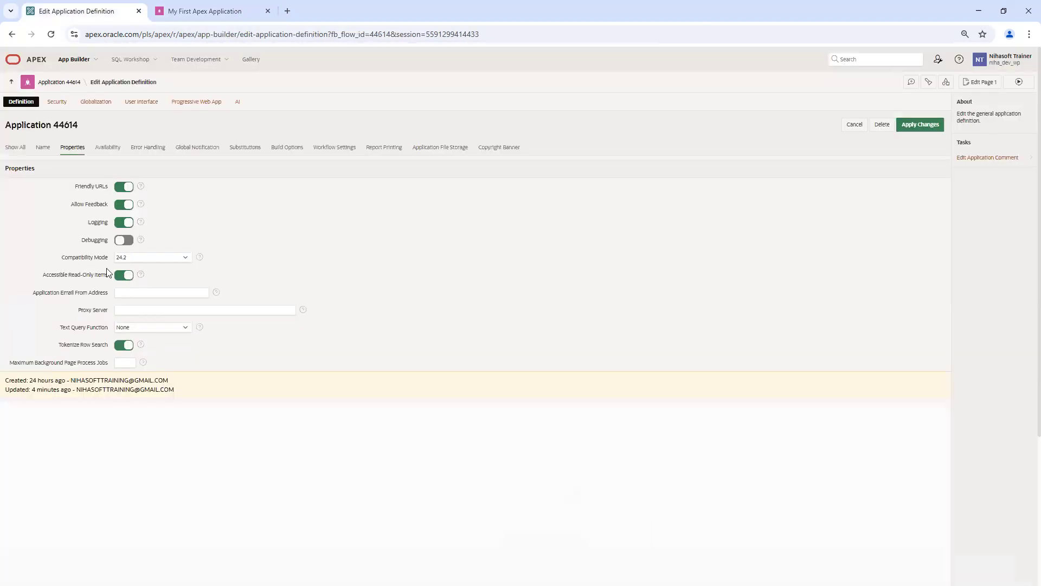
left_click(138, 259)
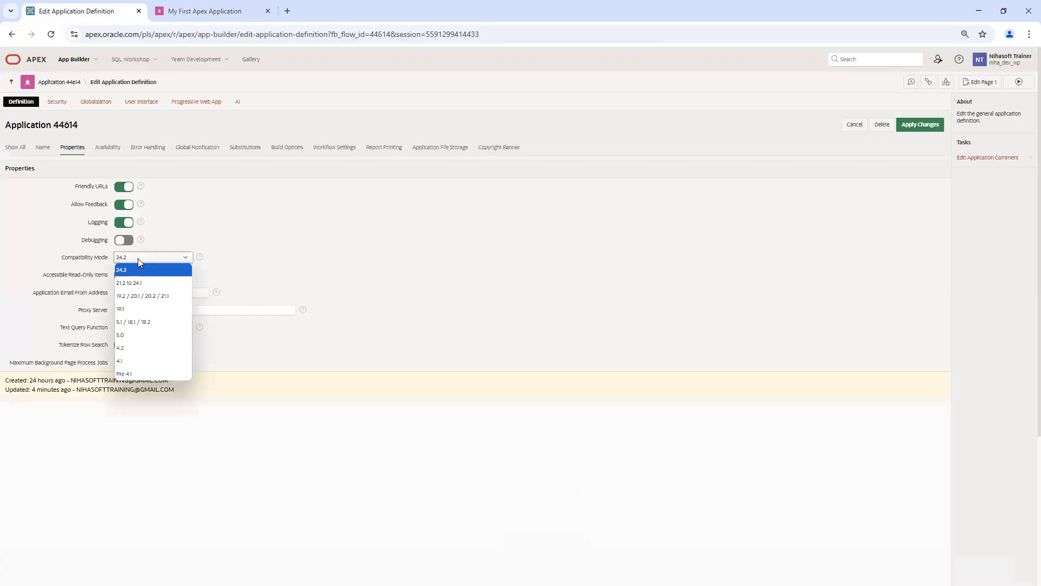
left_click(295, 255)
left_click(155, 259)
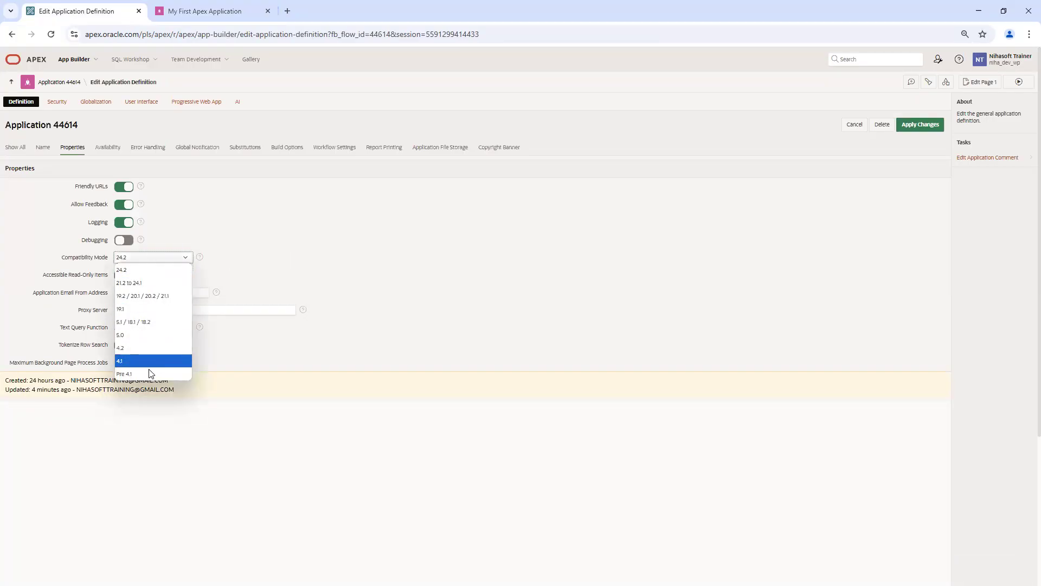
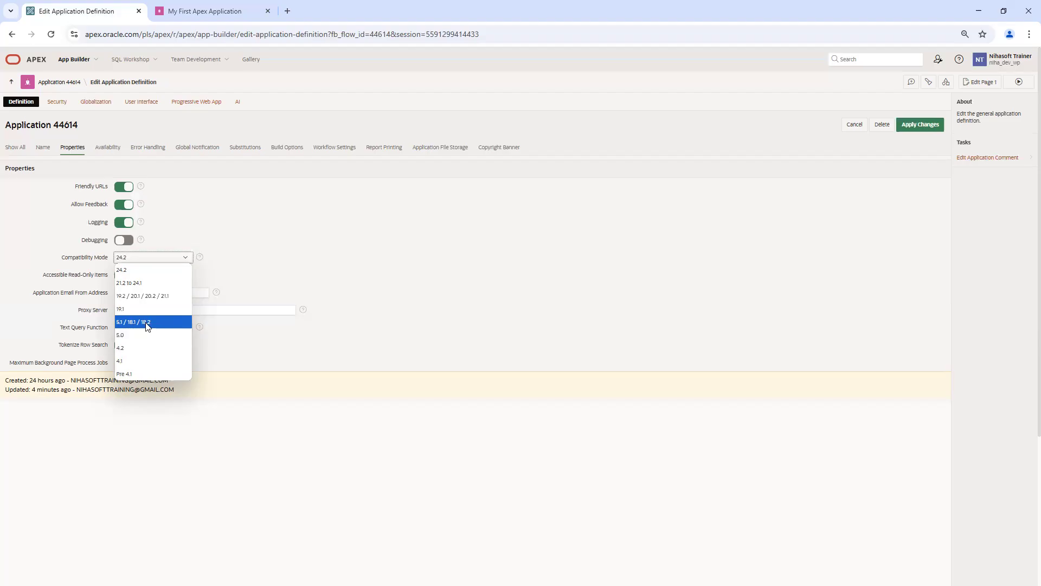
Step: Keep Compatibility Mode at 24.2 and select the Application Email From Address field
left_click(332, 254)
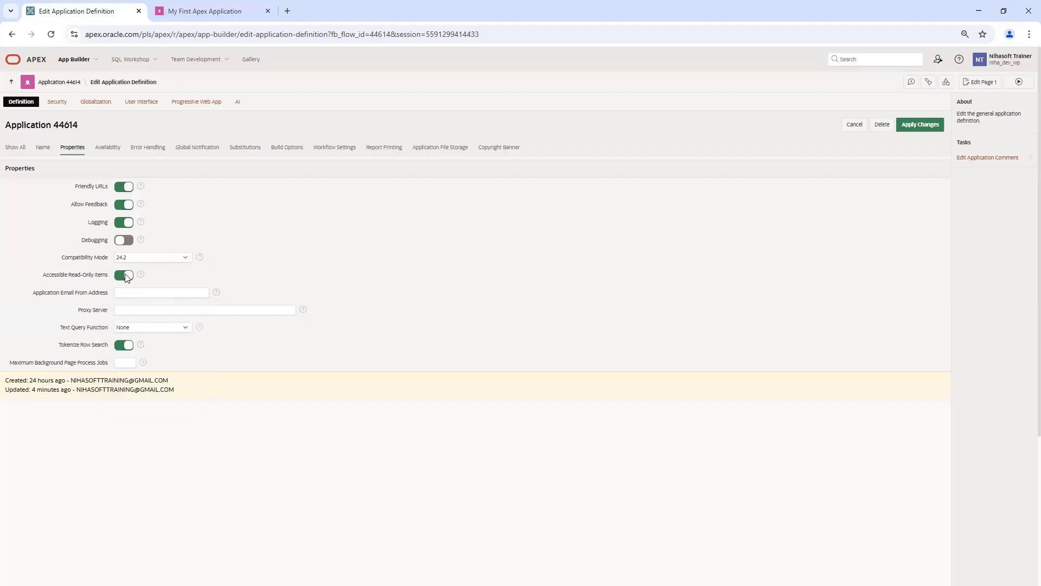
left_click(129, 293)
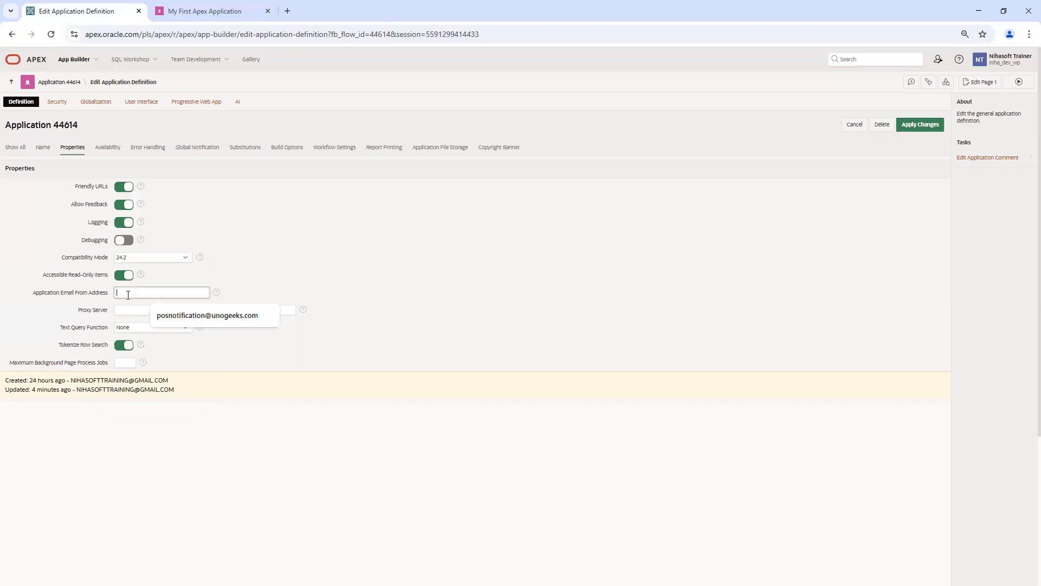
left_click_drag(32, 295, 109, 299)
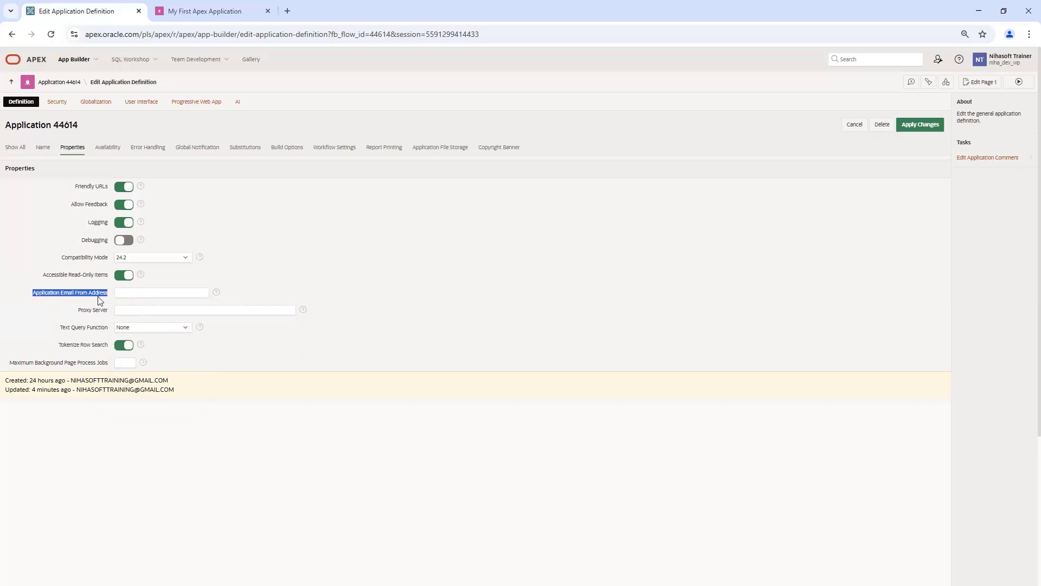
left_click(221, 13)
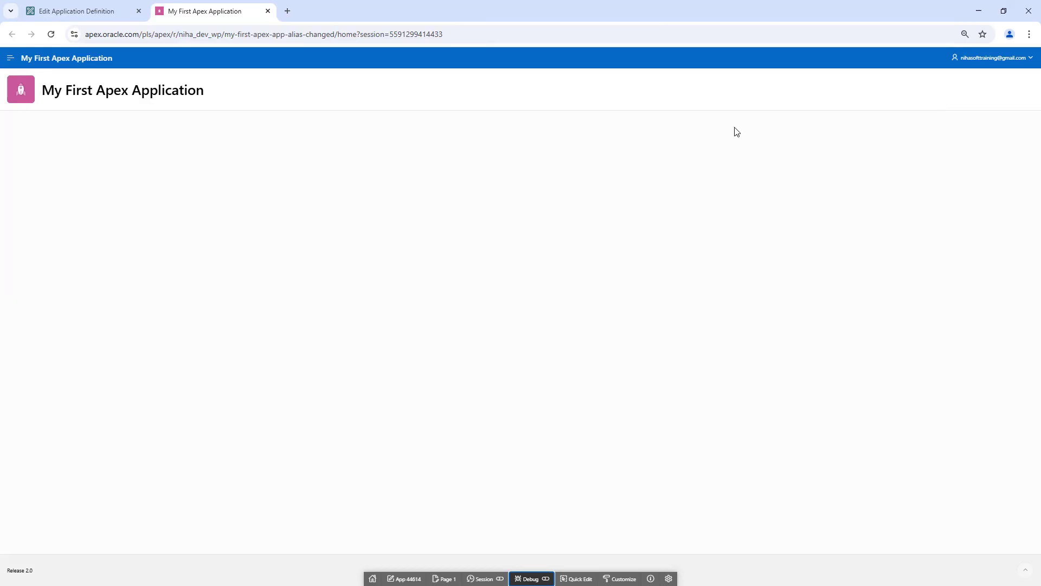
left_click(104, 11)
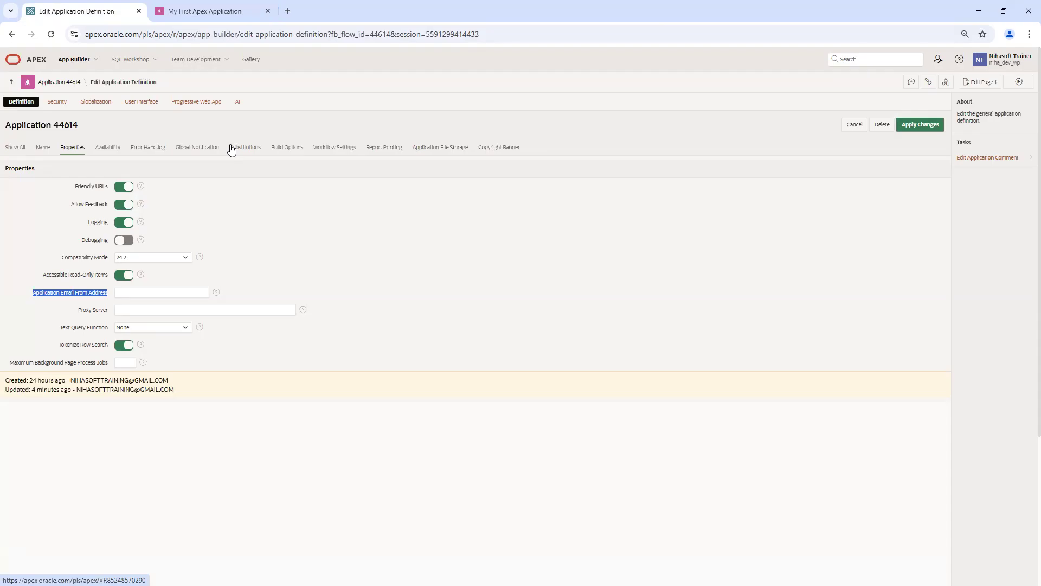
Step: Autofill the Application Email From Address with the suggested sender address
left_click(122, 293)
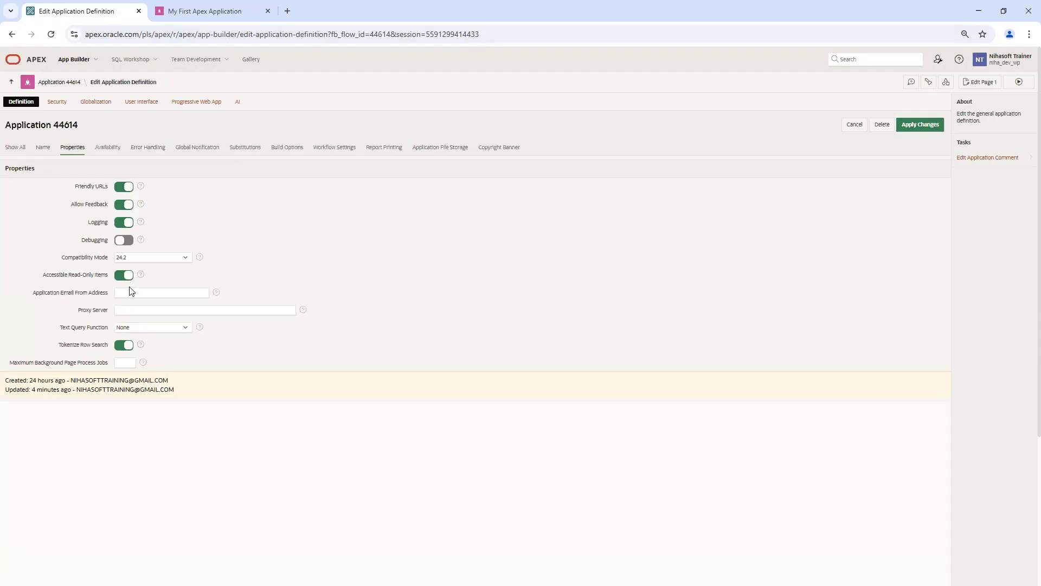
left_click(210, 318)
left_click(232, 13)
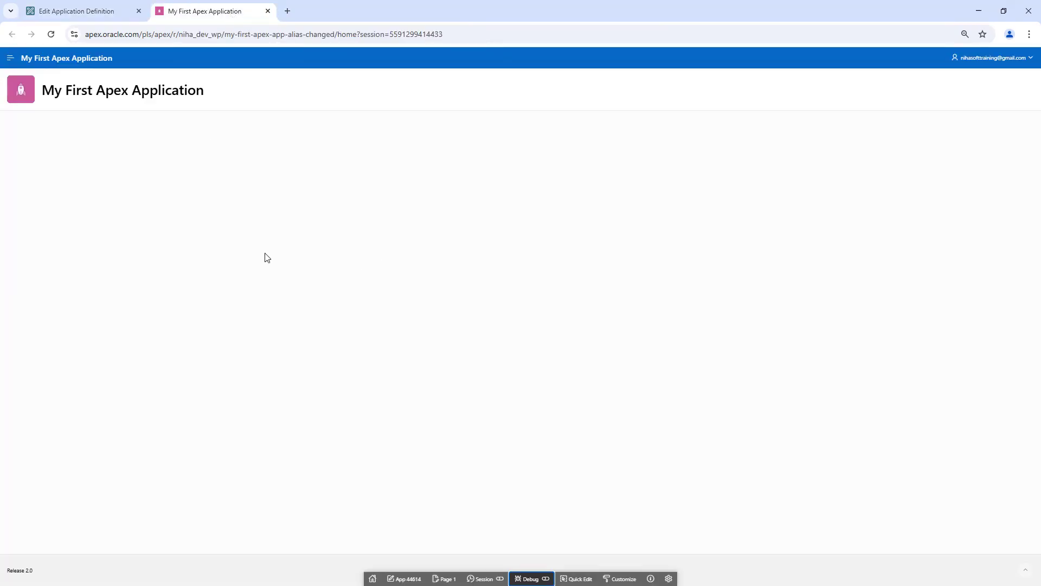
left_click(109, 11)
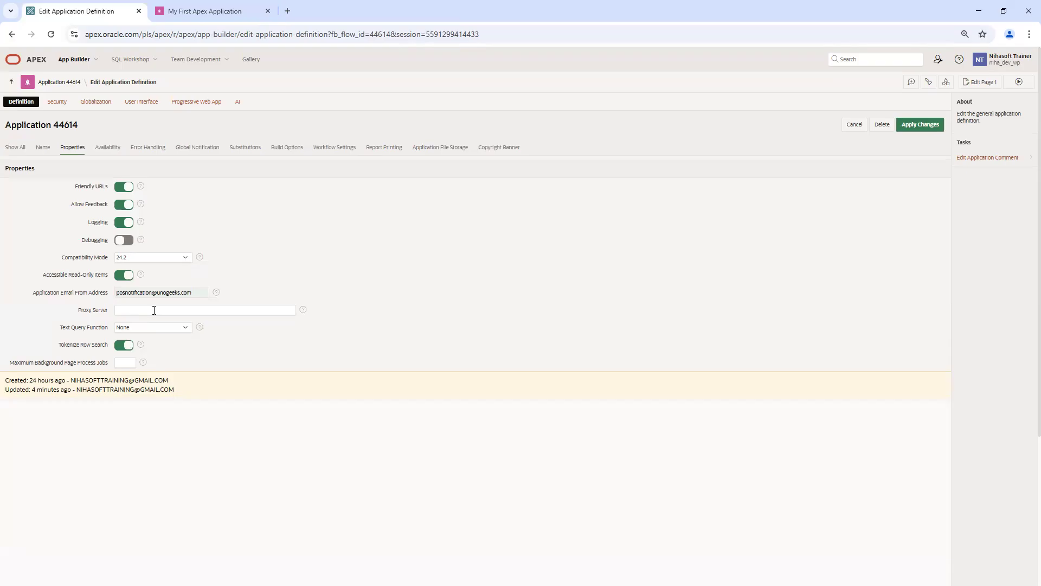
Step: Select the sender address and delete it, leaving the email field empty
left_click_drag(47, 298, 112, 301)
double_click(199, 291)
left_click(224, 15)
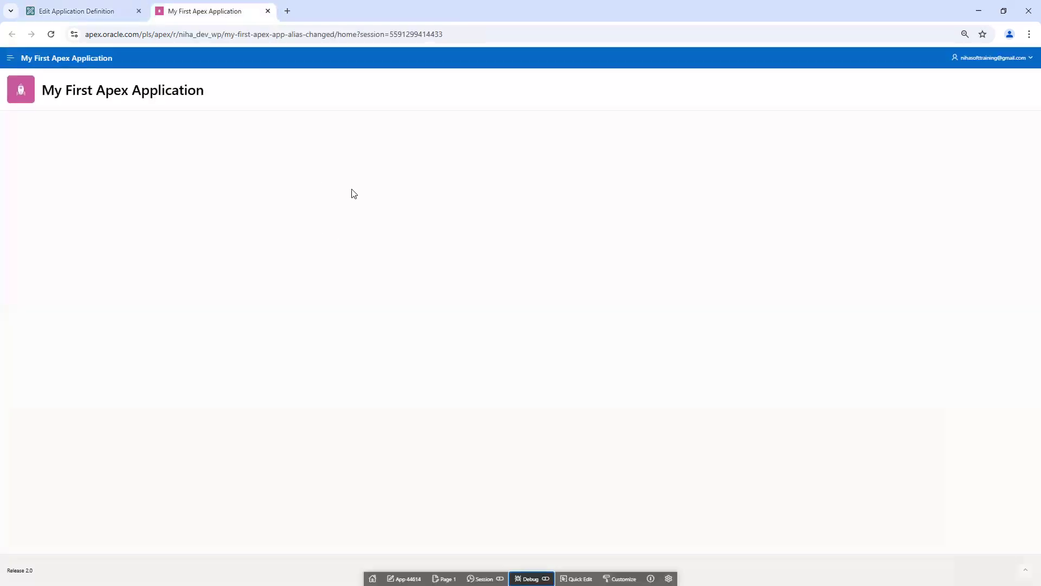
left_click(100, 12)
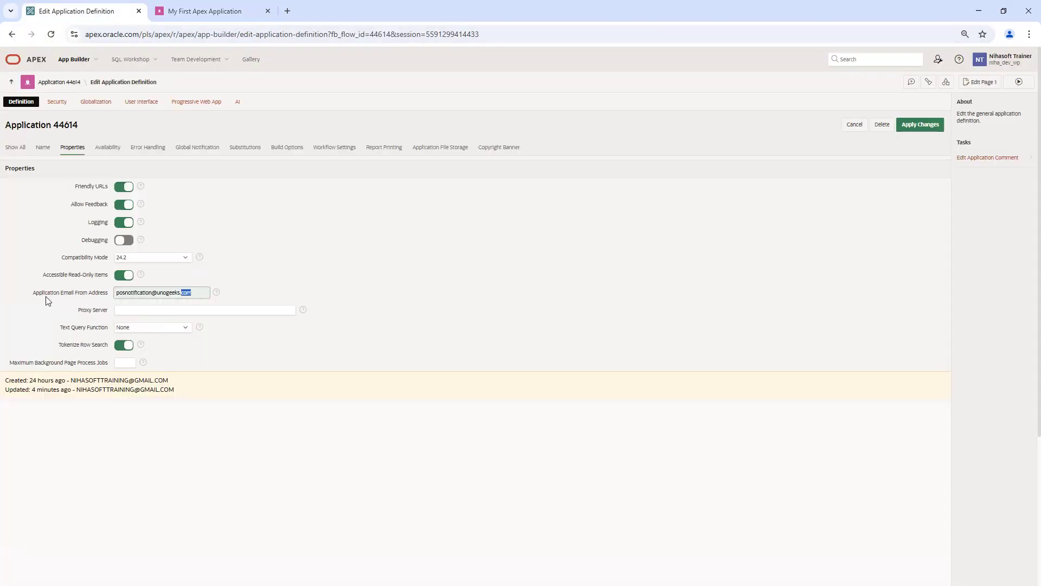
triple_click(194, 294)
key("BackSpace")
key("ctrl+Tab")
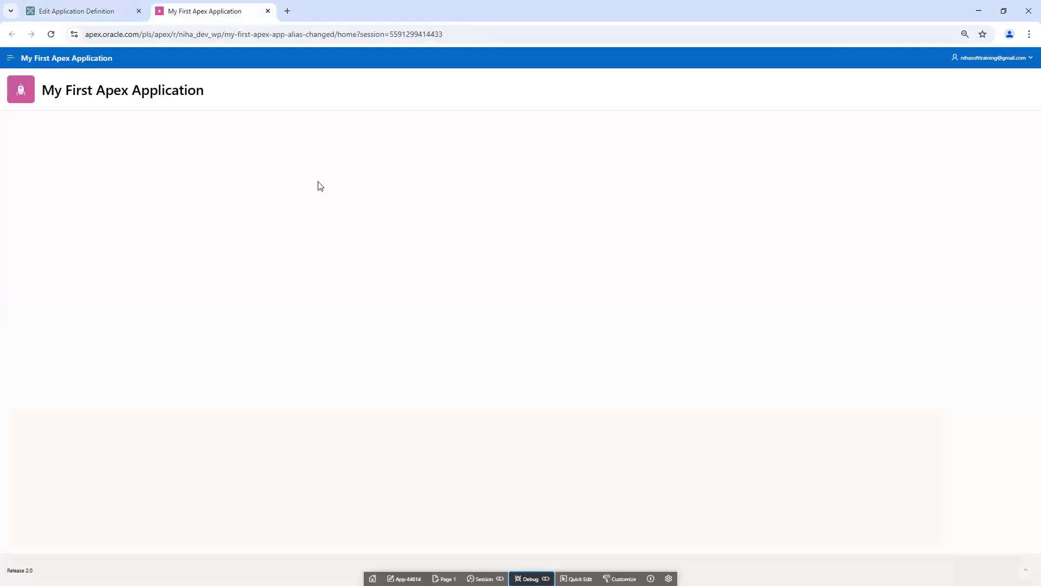
left_click(98, 11)
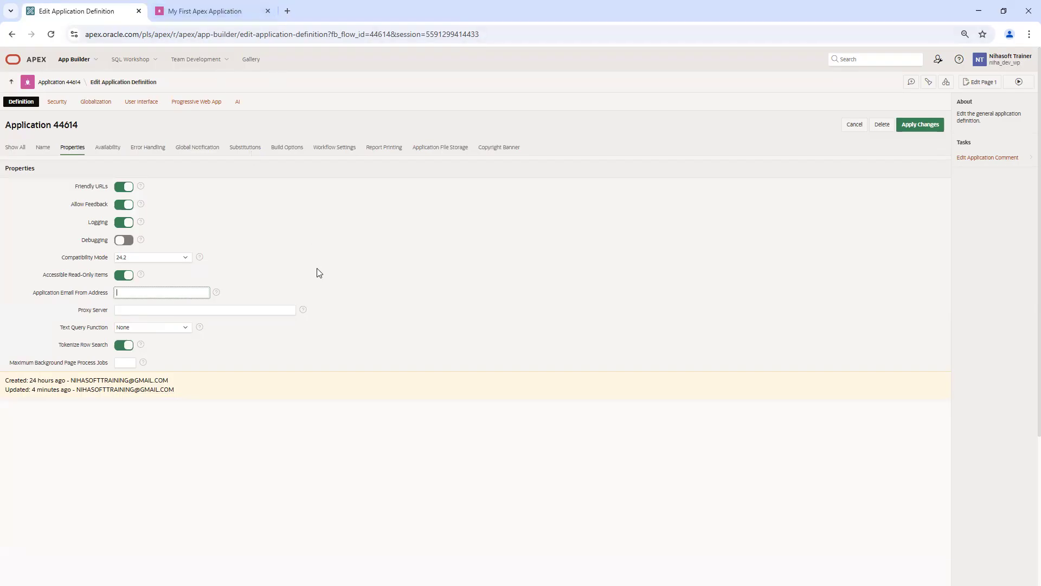
Step: Fill the Application Email From Address with the suggested sender address
left_click(163, 291)
left_click(223, 320)
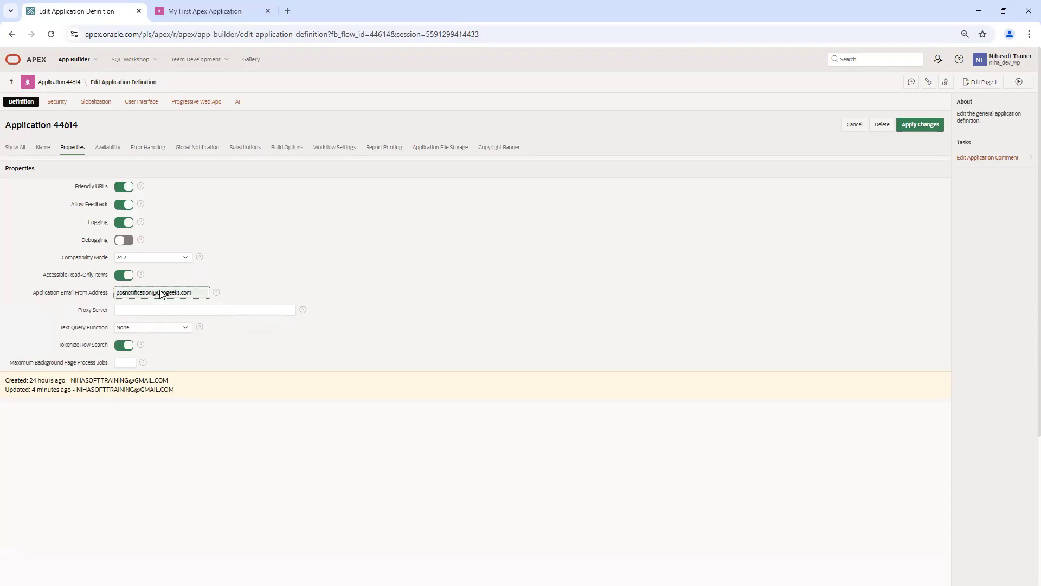
left_click(308, 278)
Step: Apply the property changes and reopen Edit Application Definition
left_click_drag(79, 310, 132, 320)
left_click(921, 129)
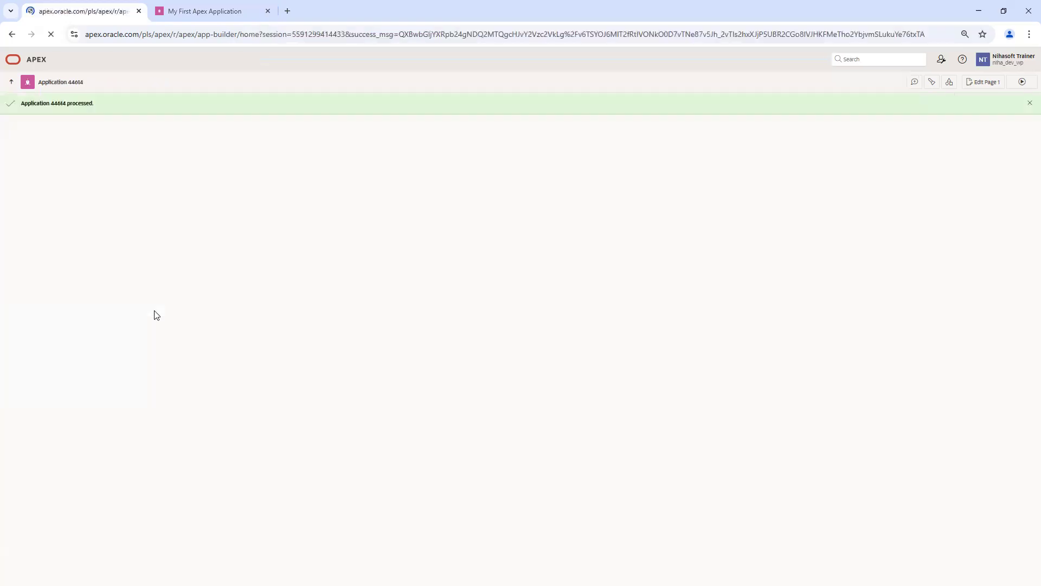
left_click(916, 124)
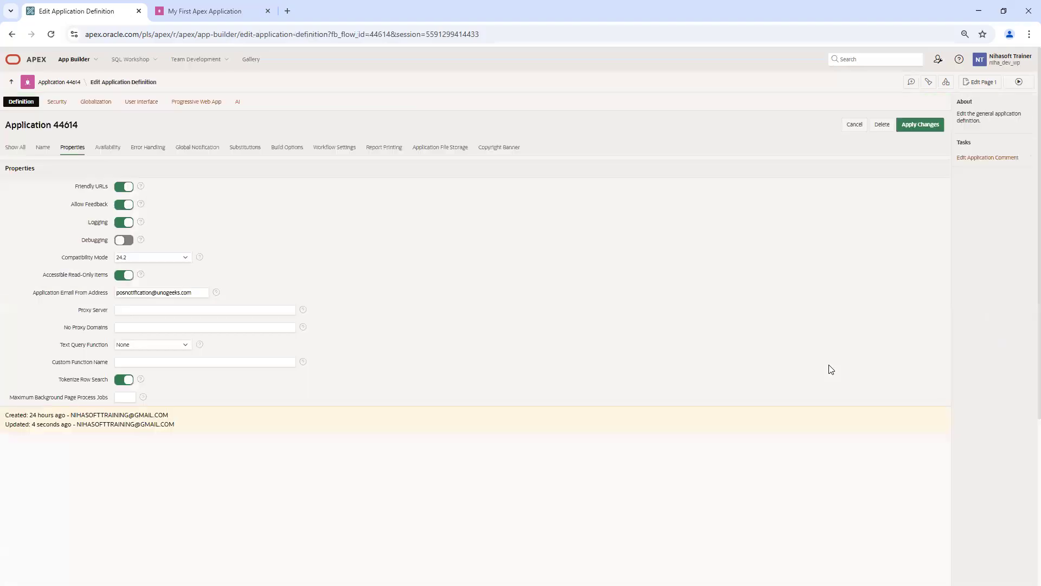
Step: Open the Availability settings and look over their fields
left_click(118, 151)
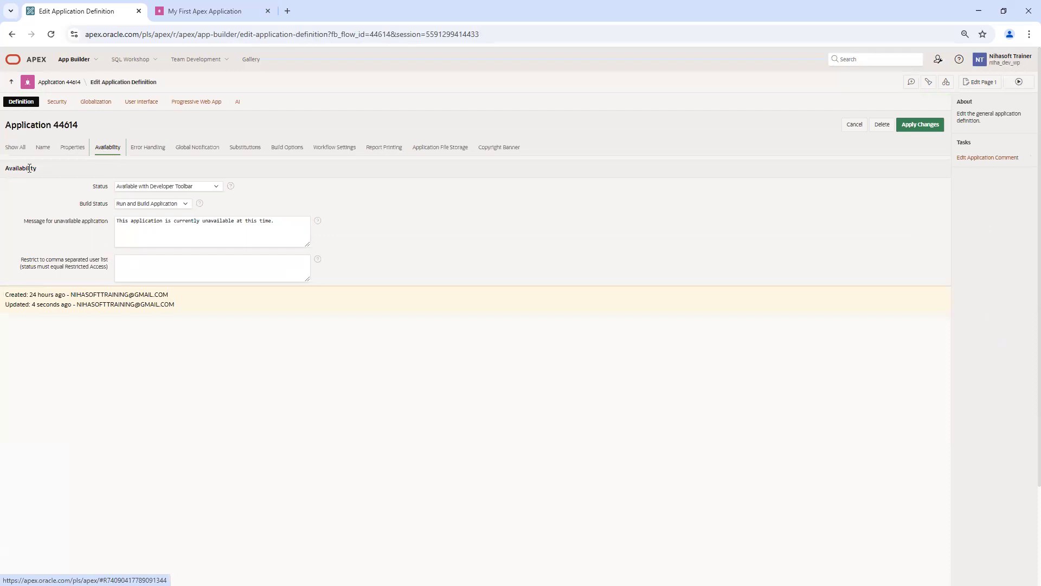
left_click(100, 187)
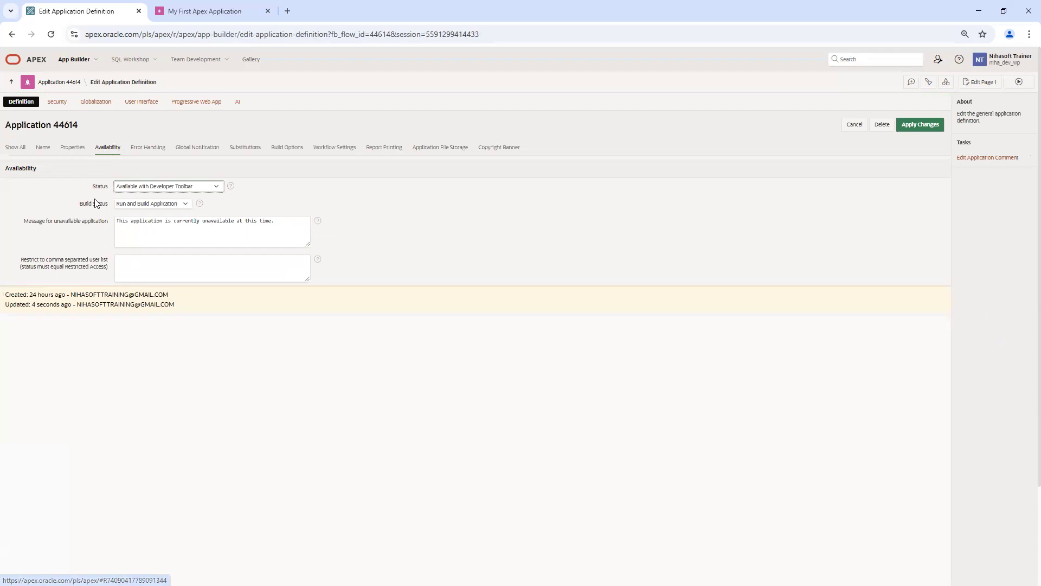
left_click(93, 203)
left_click_drag(28, 226, 105, 228)
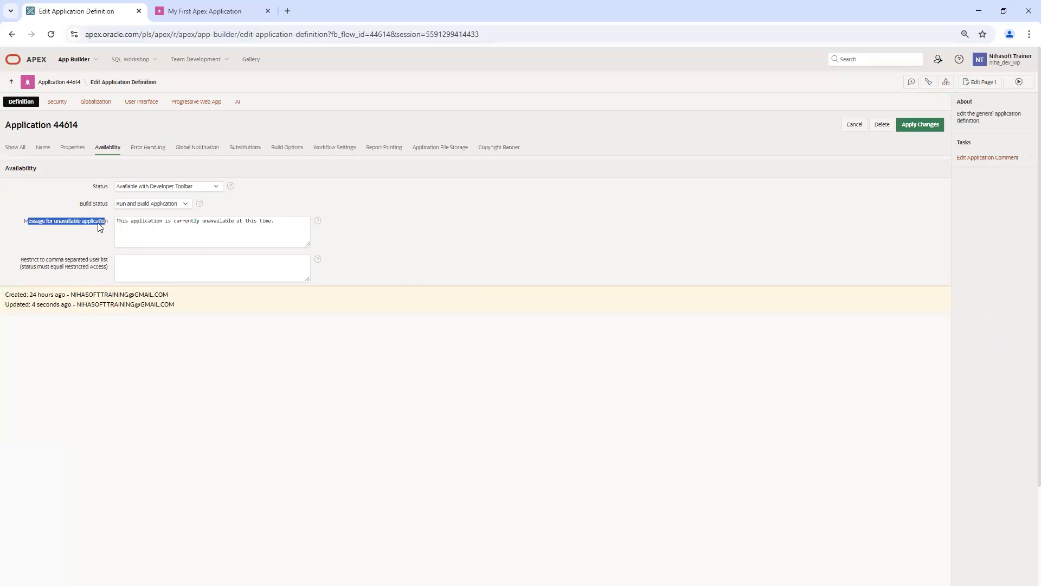
left_click(103, 249)
left_click(213, 279)
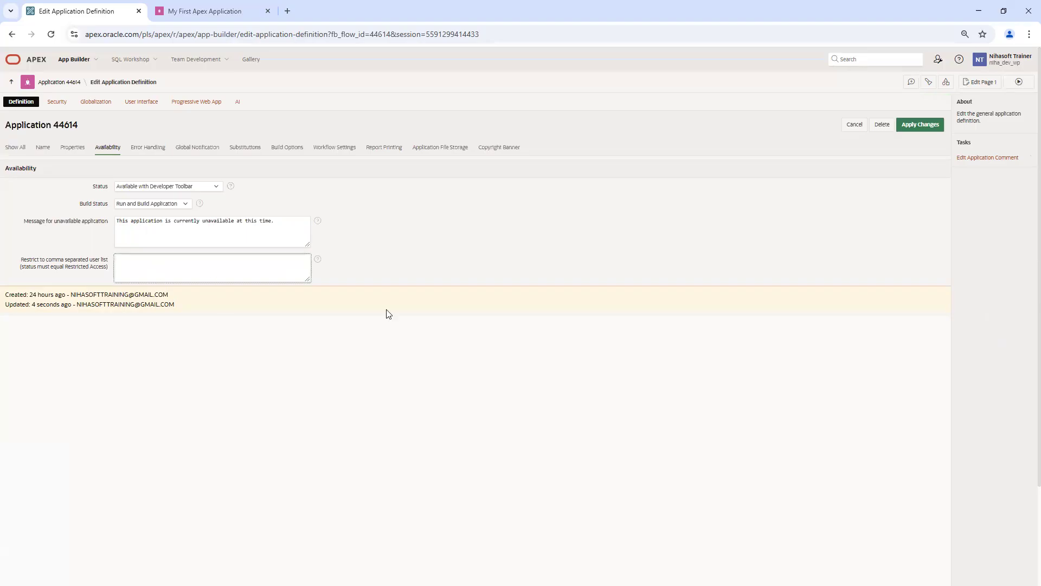
left_click(428, 248)
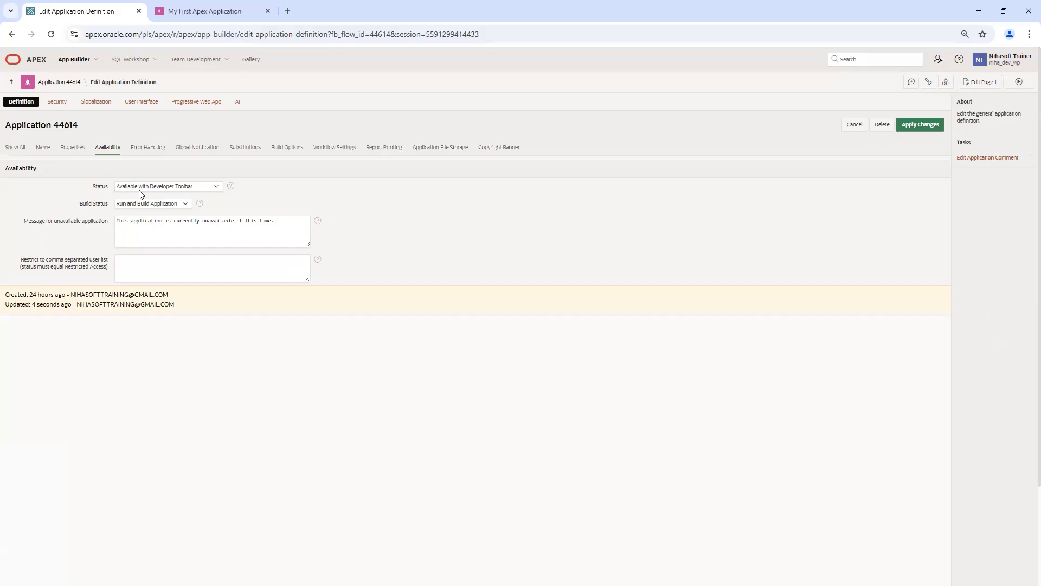
Step: Change Status from Available with Developer Toolbar to Available
left_click(201, 187)
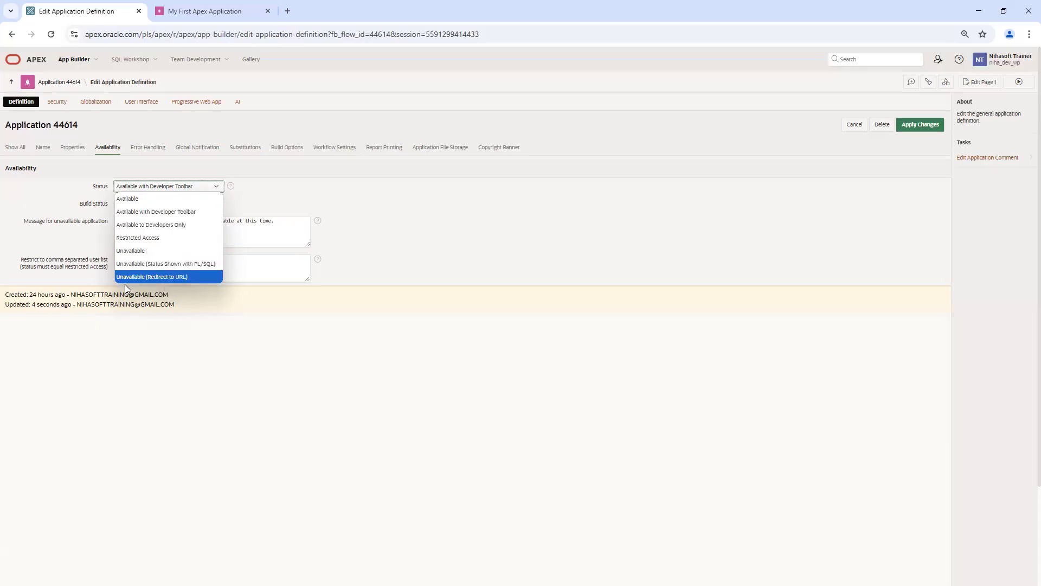
left_click(437, 253)
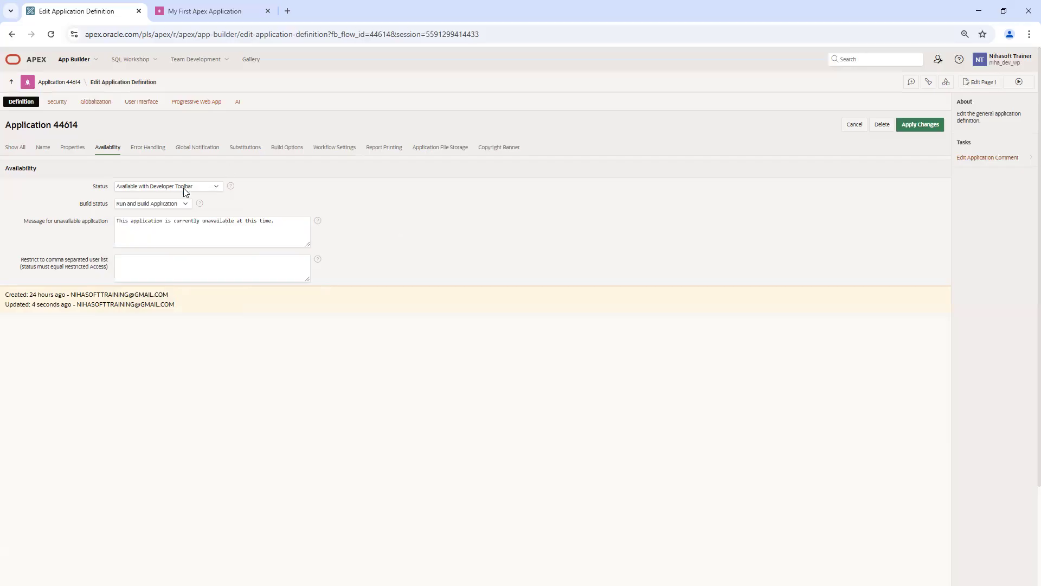
left_click(197, 11)
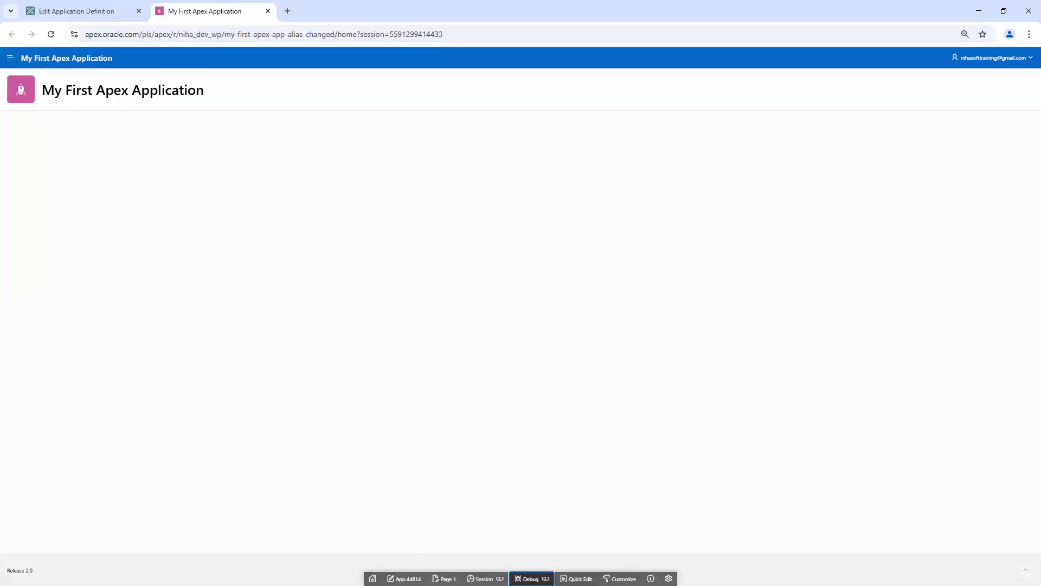
left_click(114, 10)
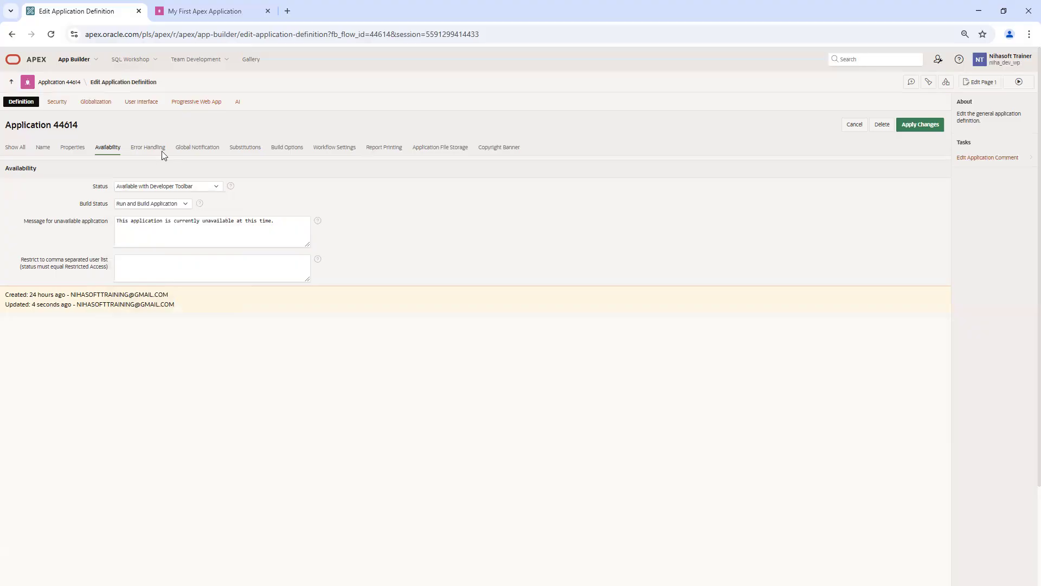
left_click(162, 187)
left_click(150, 200)
Step: Apply the Available status and reload the running app to confirm the toolbar is gone
left_click(148, 185)
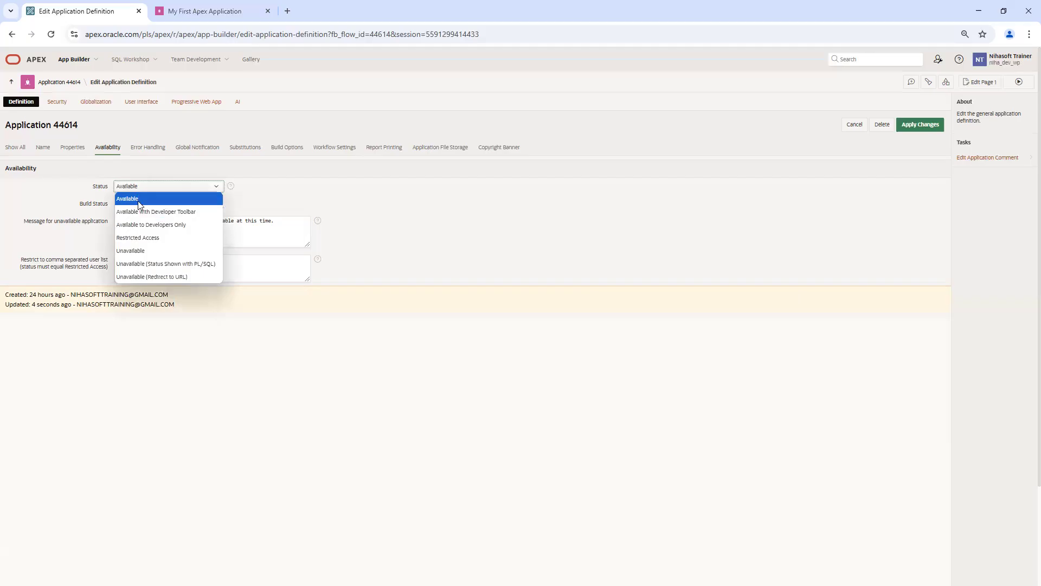
left_click(496, 206)
left_click(920, 124)
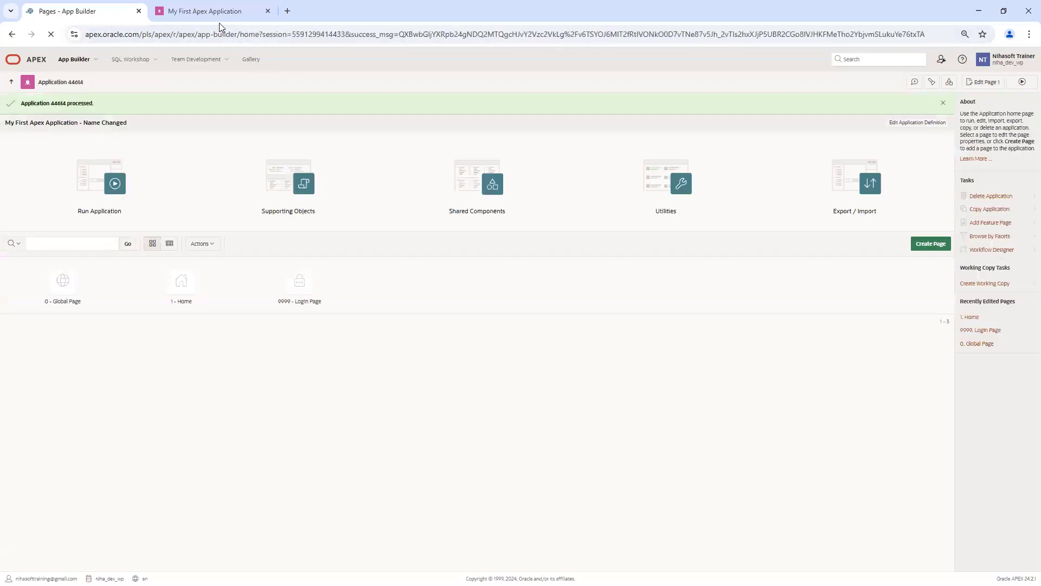
left_click(225, 12)
left_click(51, 34)
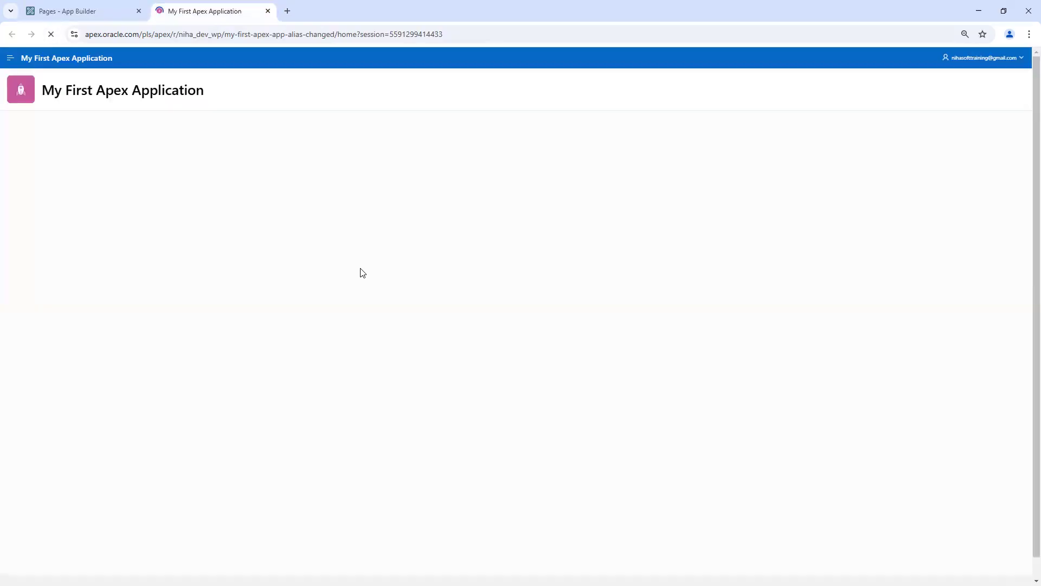
left_click(90, 12)
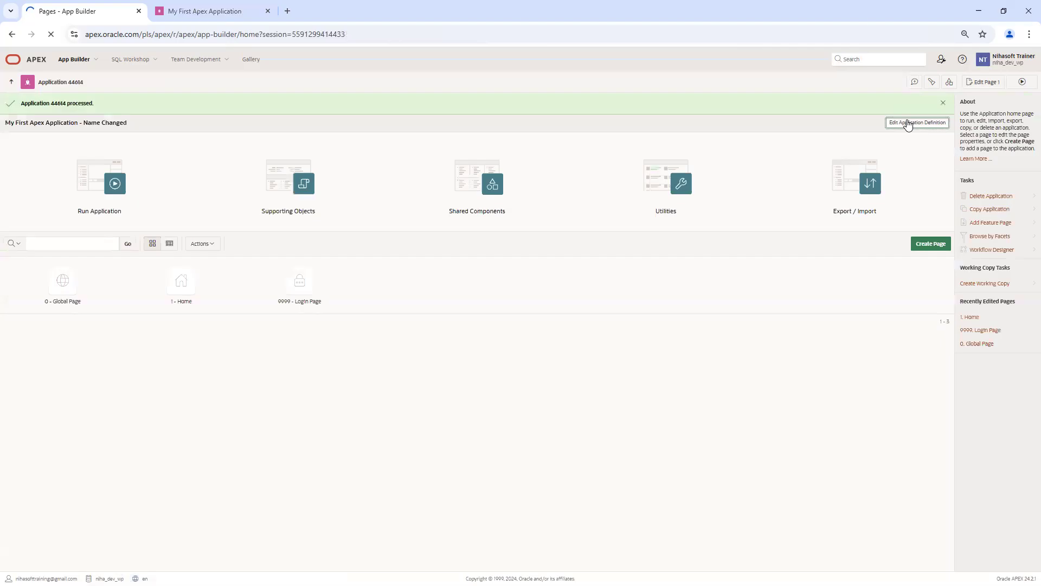
Step: Try the Available with Developer Toolbar status and check the running app
left_click(211, 12)
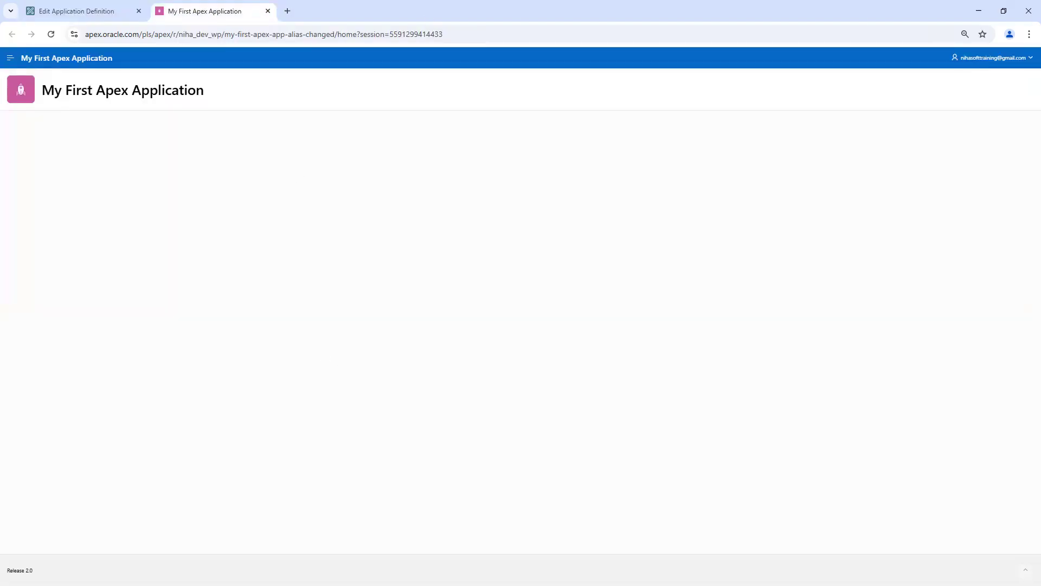
left_click(64, 6)
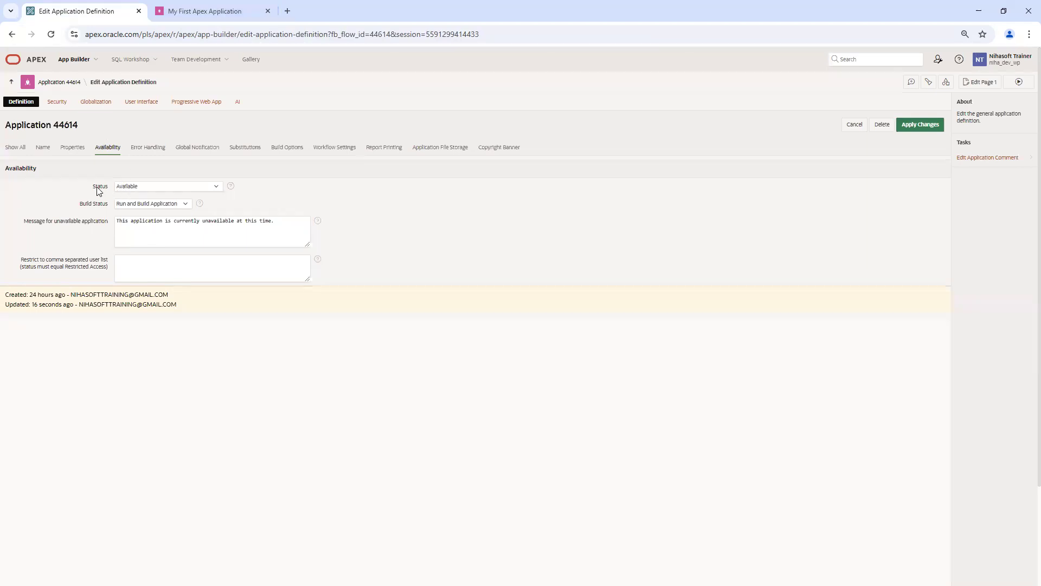
left_click(148, 188)
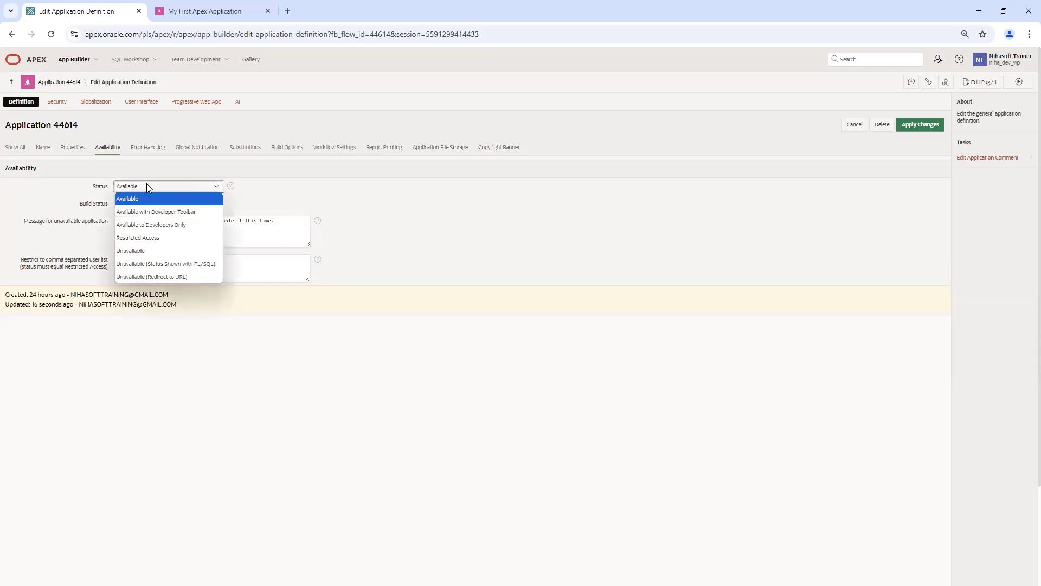
left_click(163, 214)
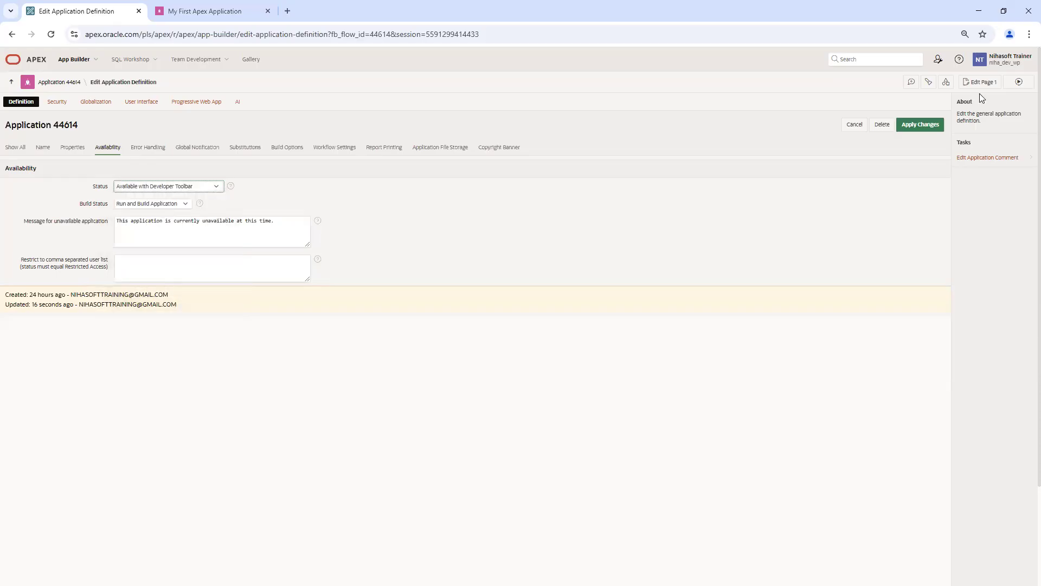
left_click(219, 13)
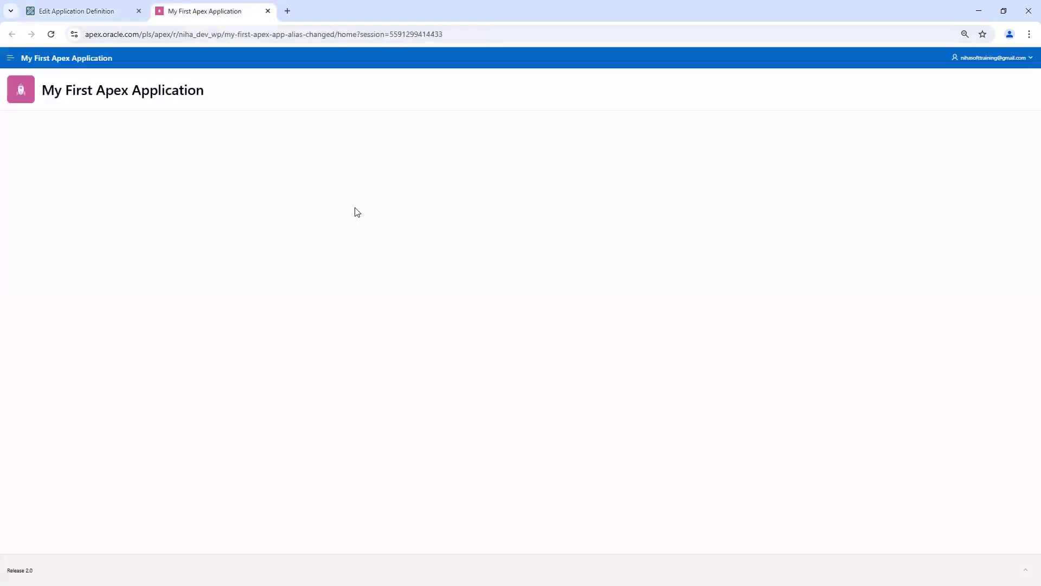
left_click(84, 11)
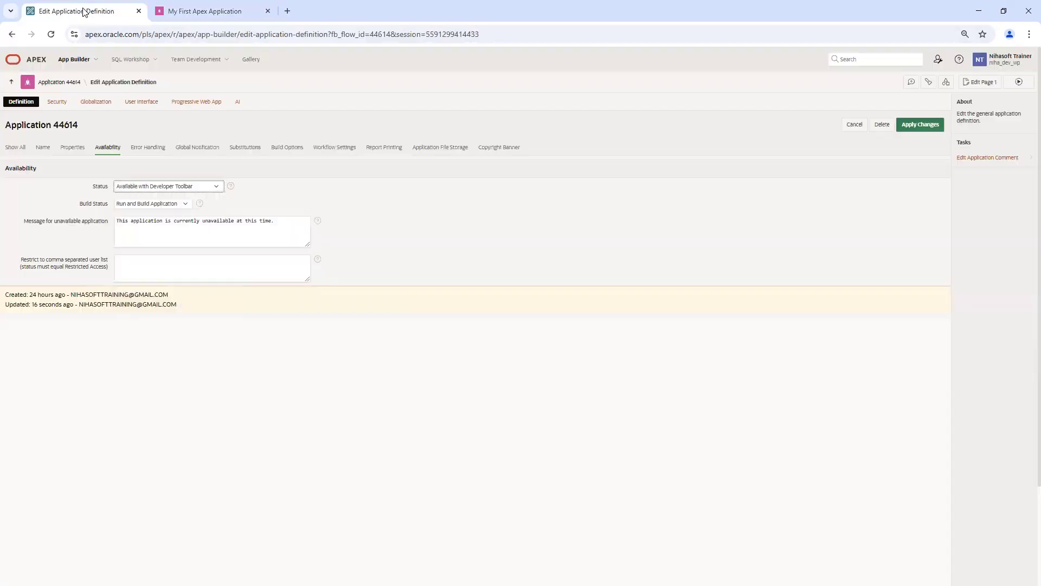
Step: Save Status as Available to Developers Only and run the application to test it
left_click(161, 189)
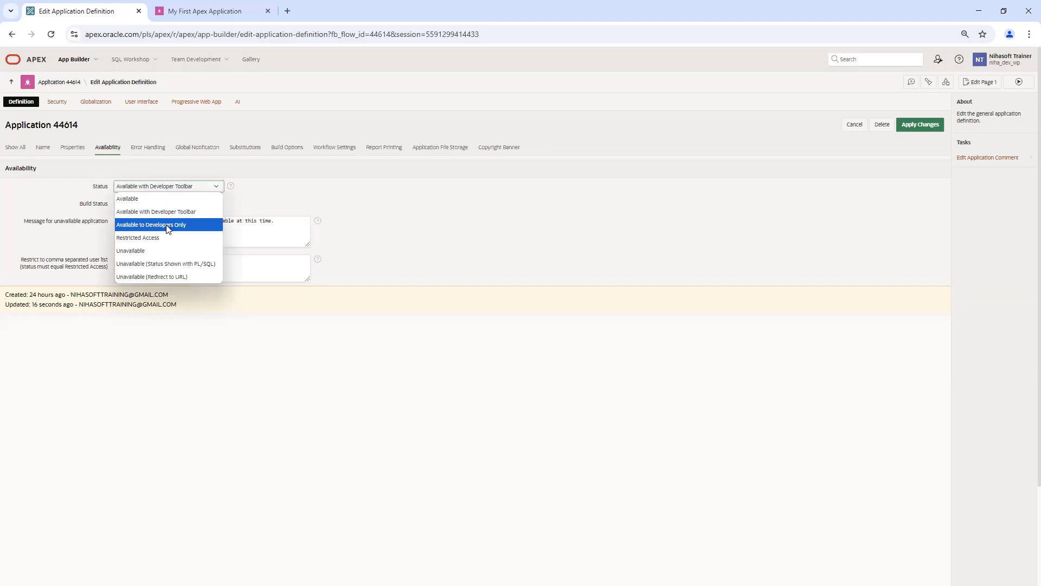
left_click(167, 226)
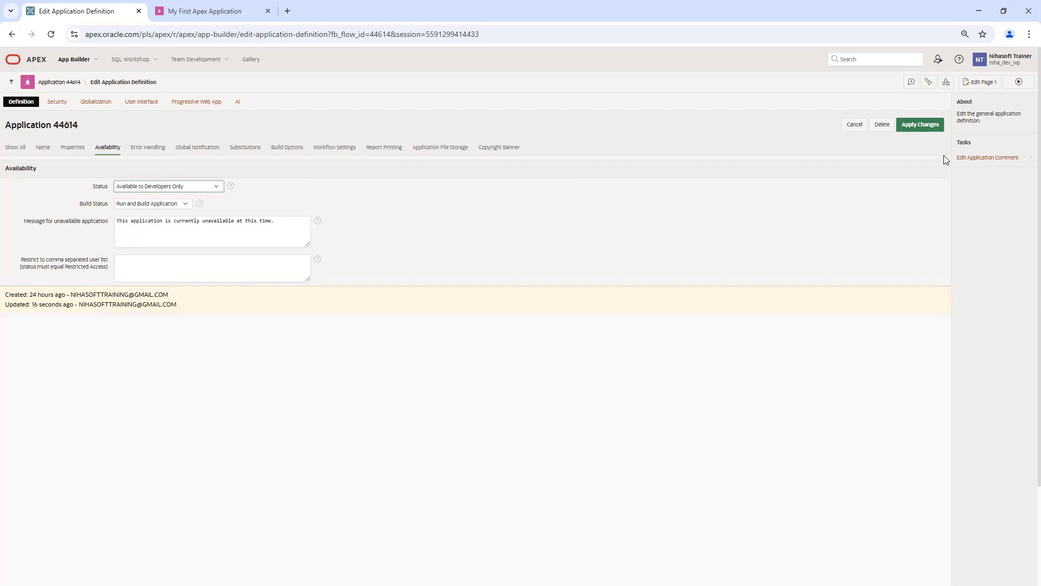
left_click(925, 125)
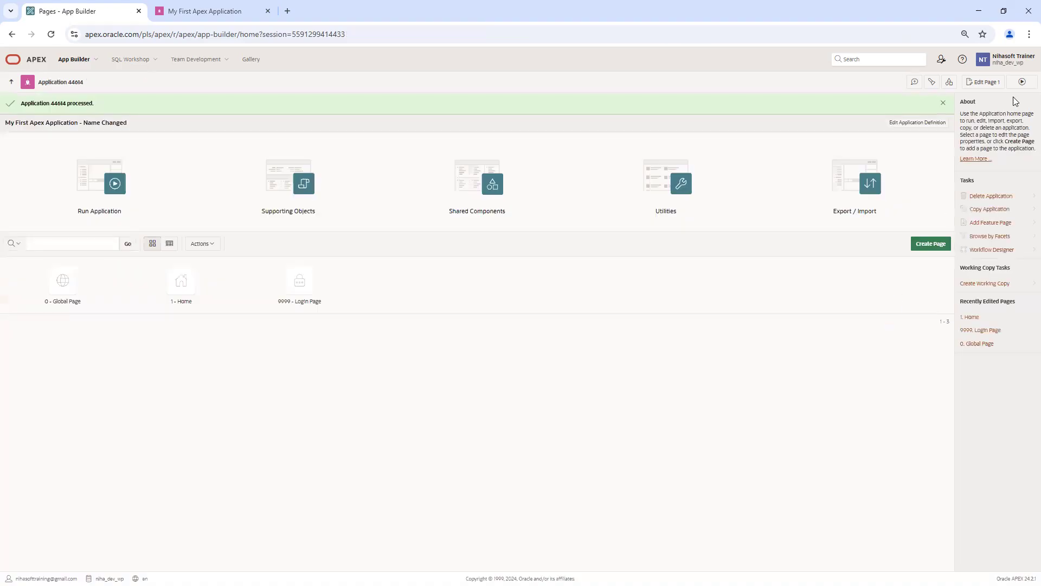
left_click(1022, 82)
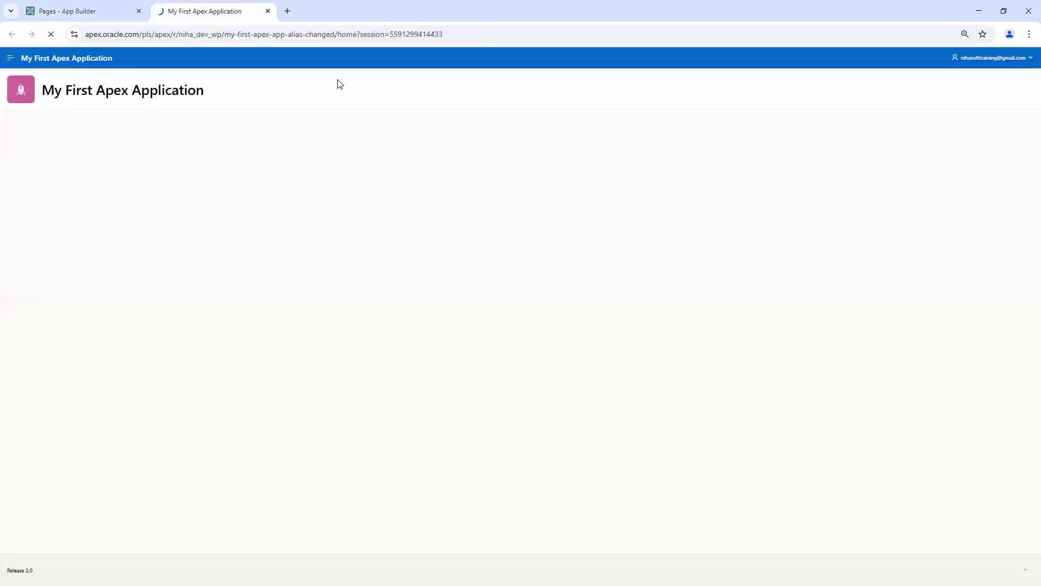
left_click(268, 12)
left_click(1024, 85)
Step: Compare the running app with the builder, then reopen Edit Application Definition
left_click(91, 9)
left_click(194, 10)
left_click(100, 9)
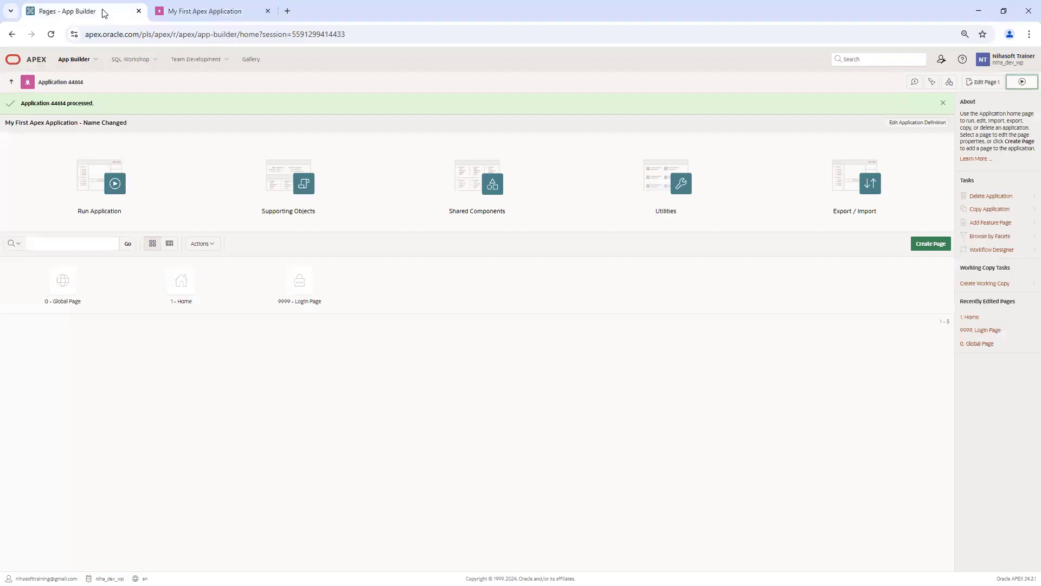
left_click(918, 123)
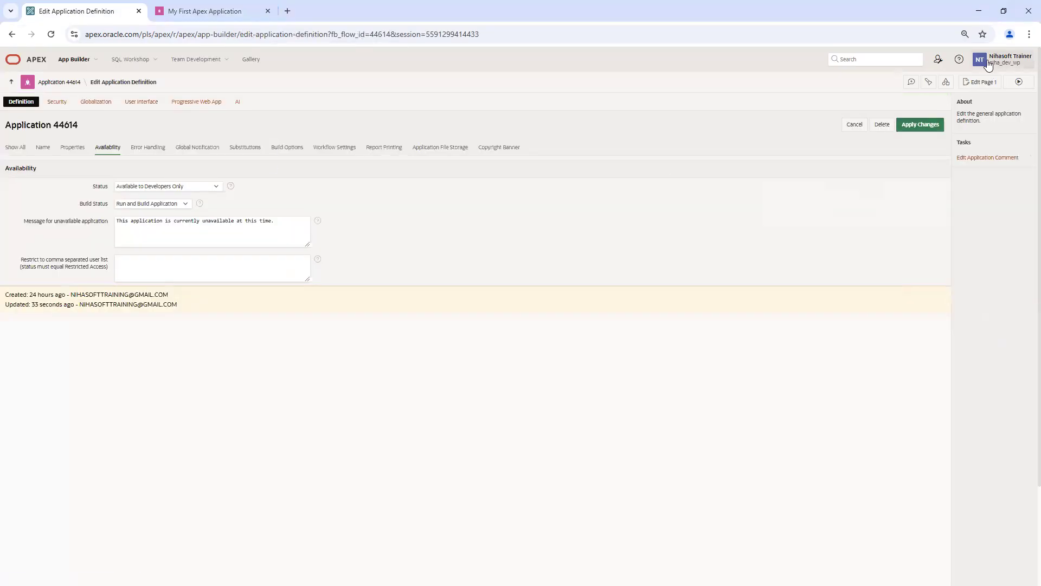
Step: Open Manage Users and Groups from the Administration menu in a new tab
left_click(937, 62)
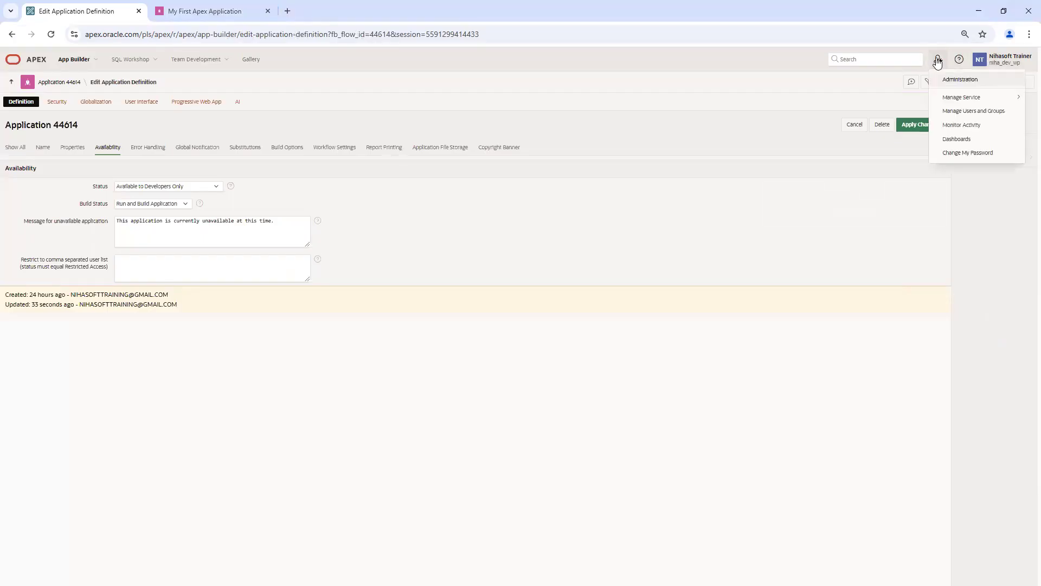
right_click(970, 114)
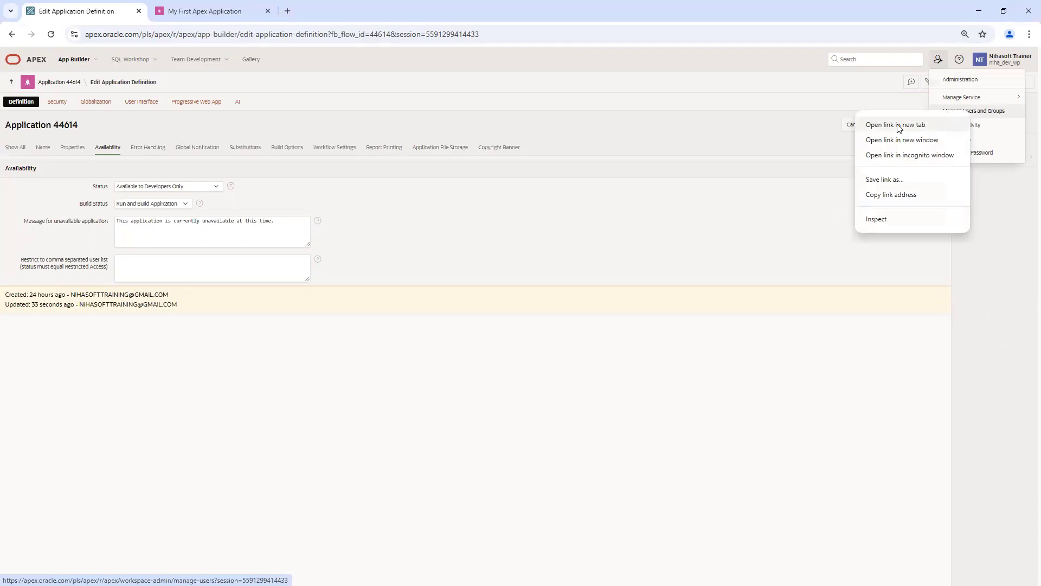
left_click(899, 127)
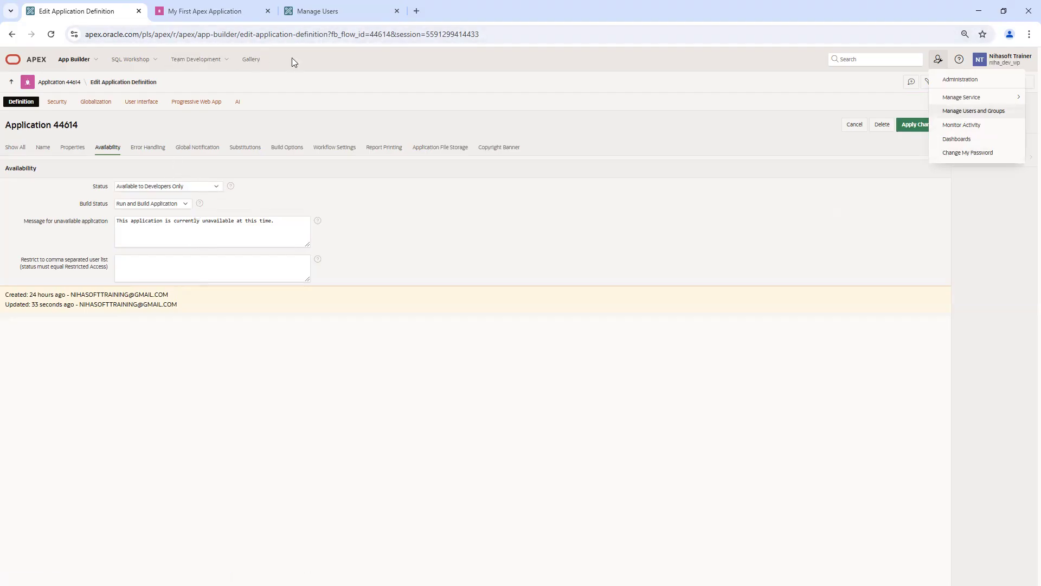
left_click(342, 8)
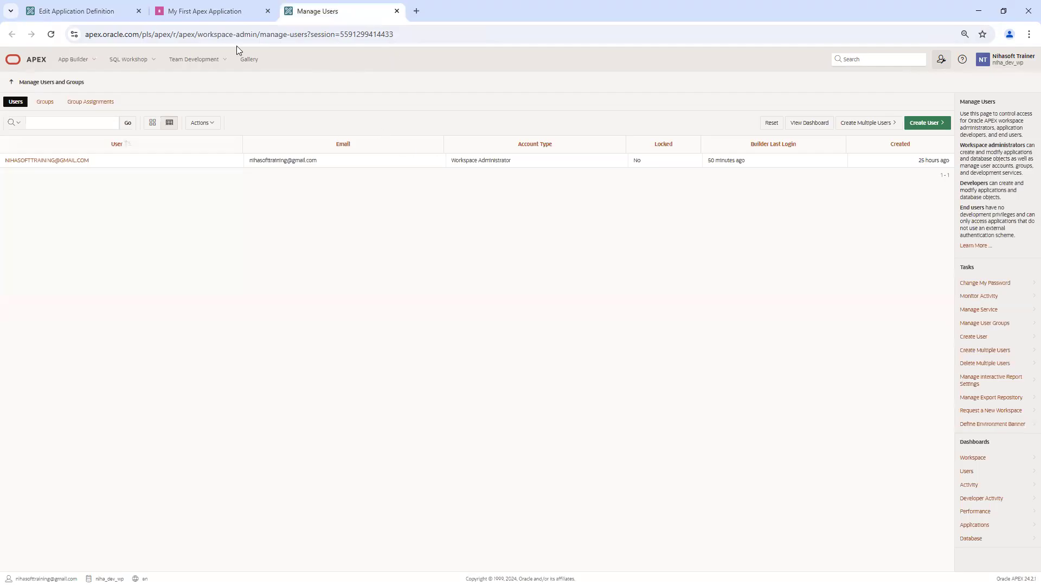
left_click(94, 13)
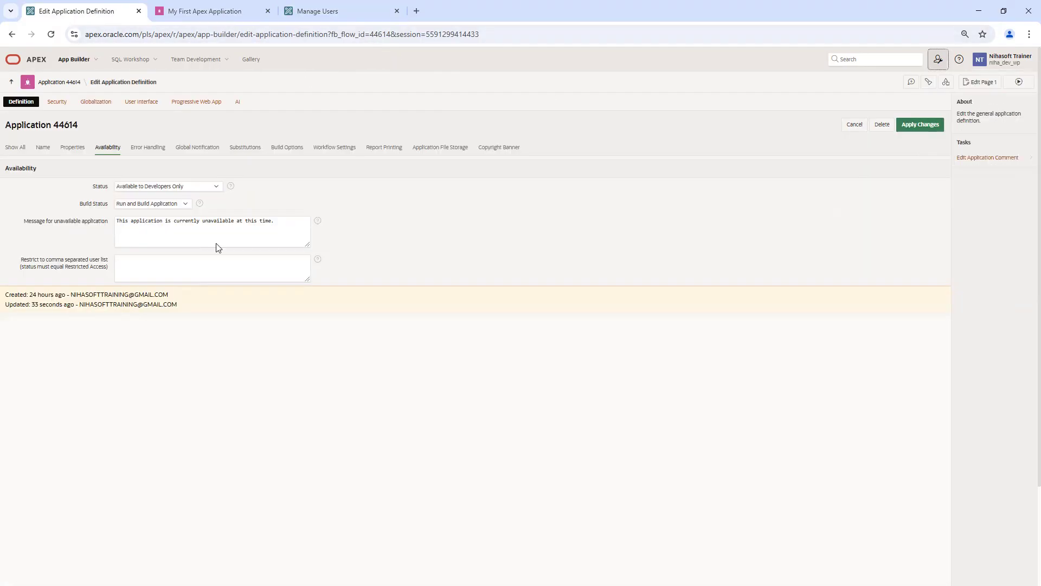
left_click(331, 14)
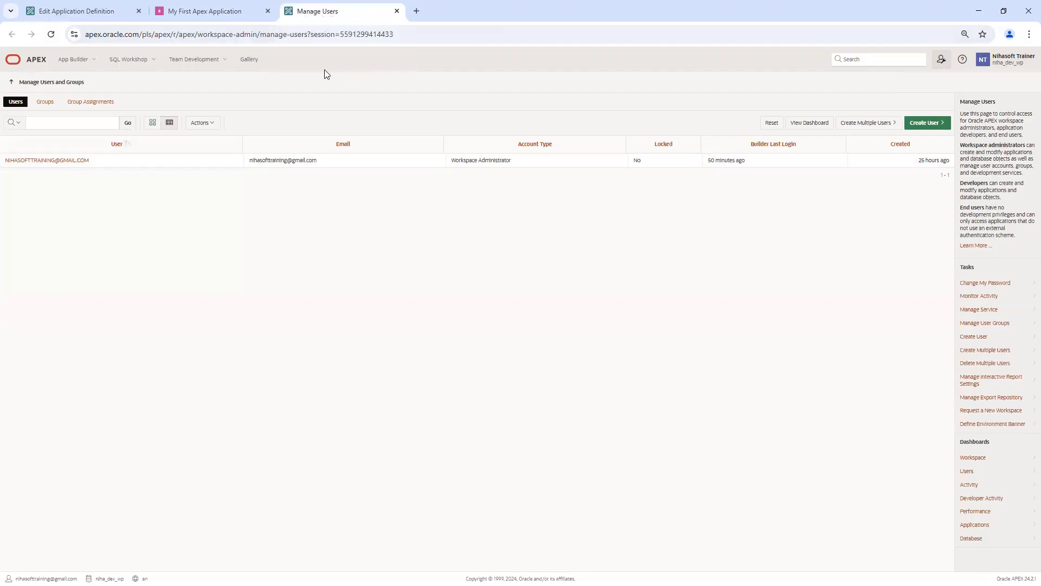
Step: Start a new user with username 'user' and the user's e-mail address
left_click(932, 125)
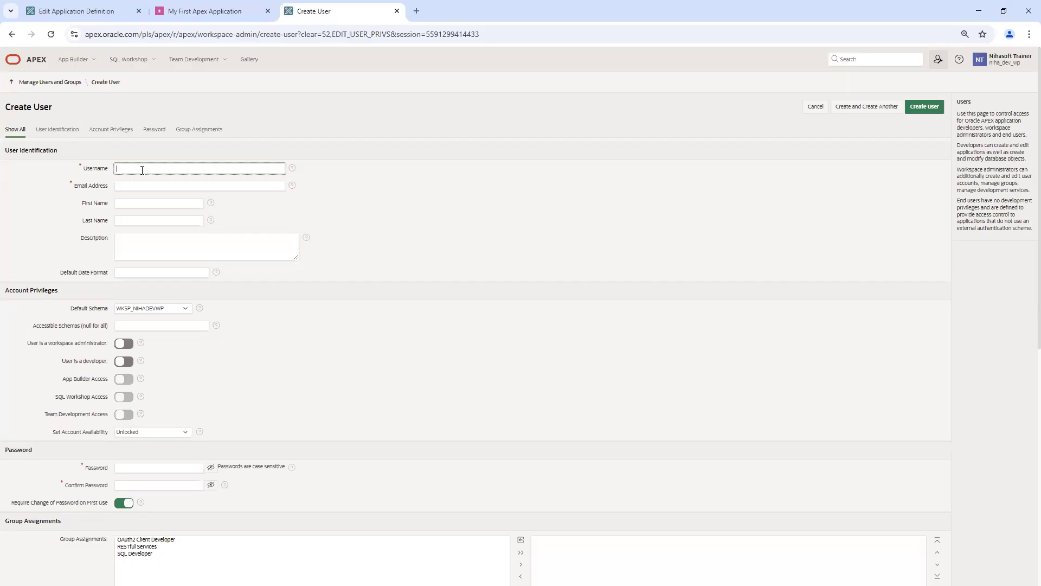
type("user")
left_click(136, 187)
type("ab")
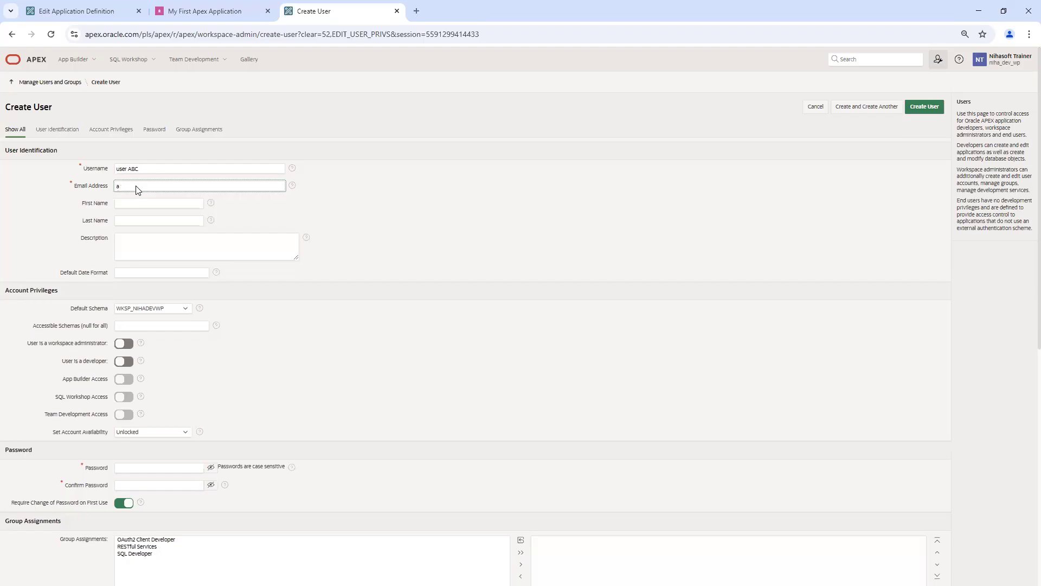
left_click(384, 197)
Step: Enter the account password and paste the same value into Confirm Password
left_click(160, 467)
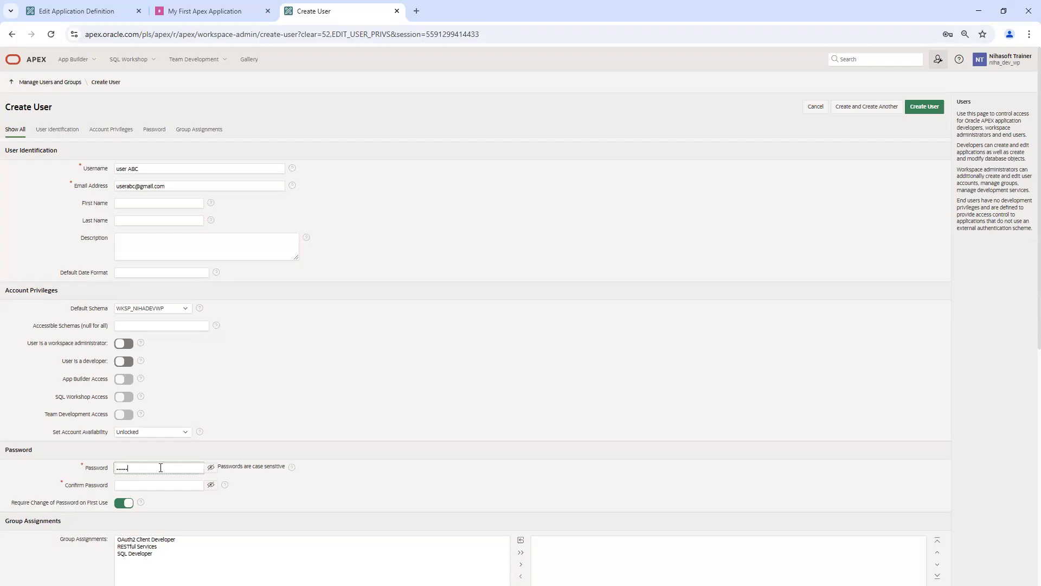
key("BackSpace")
left_click(211, 467)
left_click(168, 466)
key("ctrl+a")
key("ctrl+c")
left_click(167, 483)
key("ctrl+v")
left_click(277, 491)
Step: Toggle Require Change of Password on First Use off and back on
left_click_drag(12, 503, 128, 505)
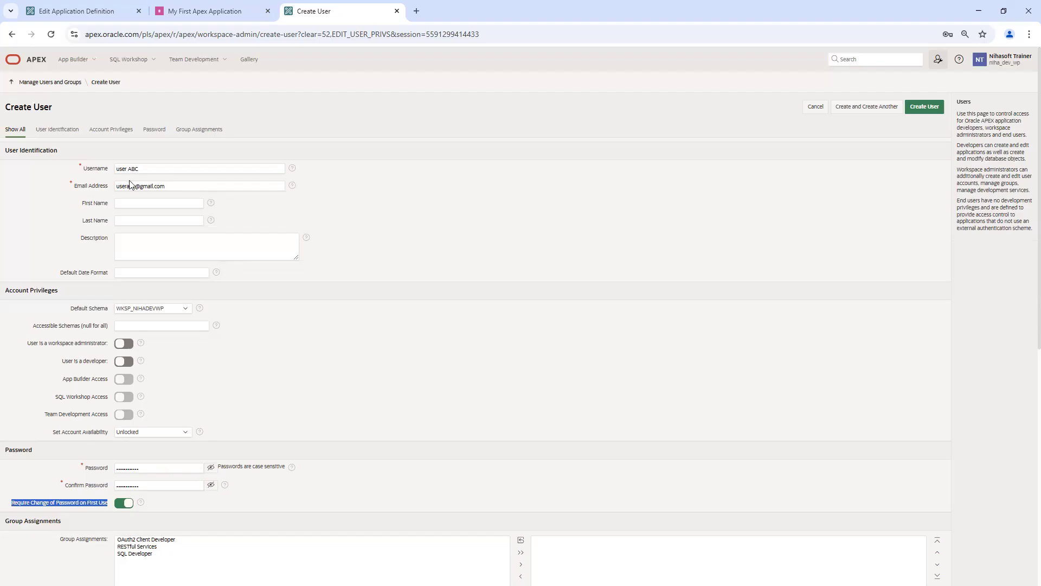
left_click(143, 169)
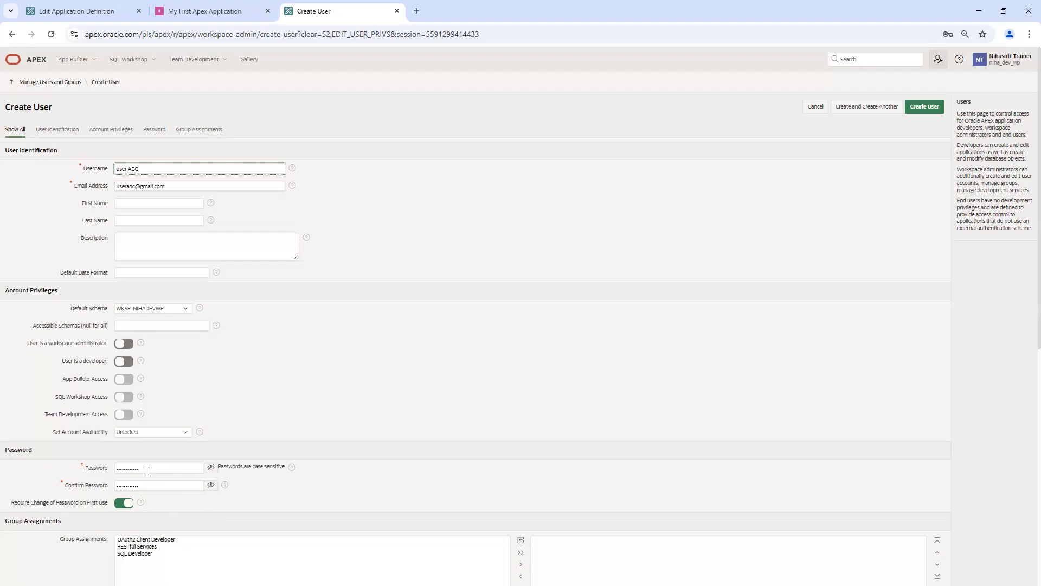
left_click(127, 506)
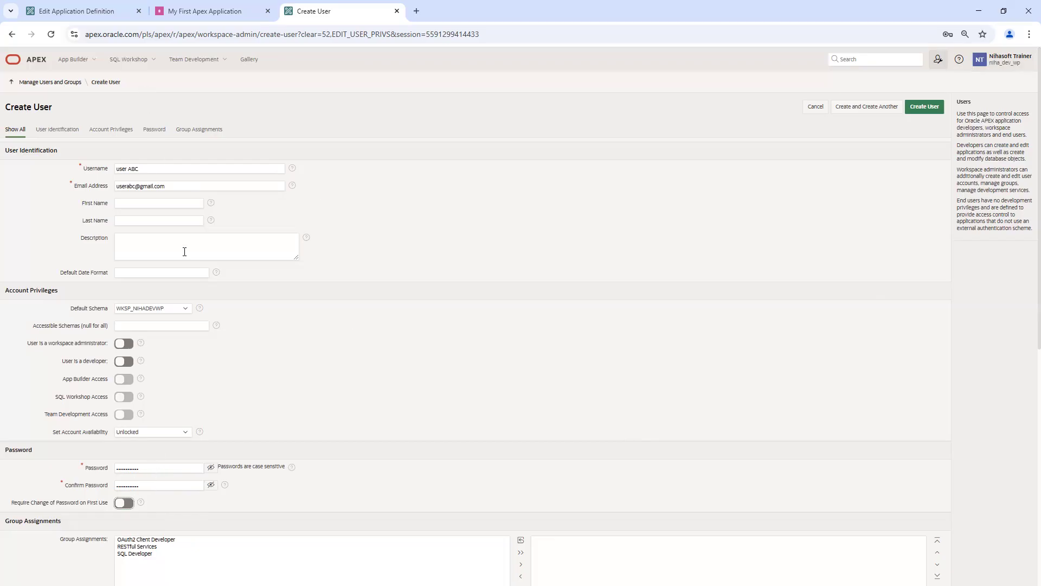
left_click(124, 504)
Step: Submit the user form, adjust the username, and review the valid username rules
left_click(930, 109)
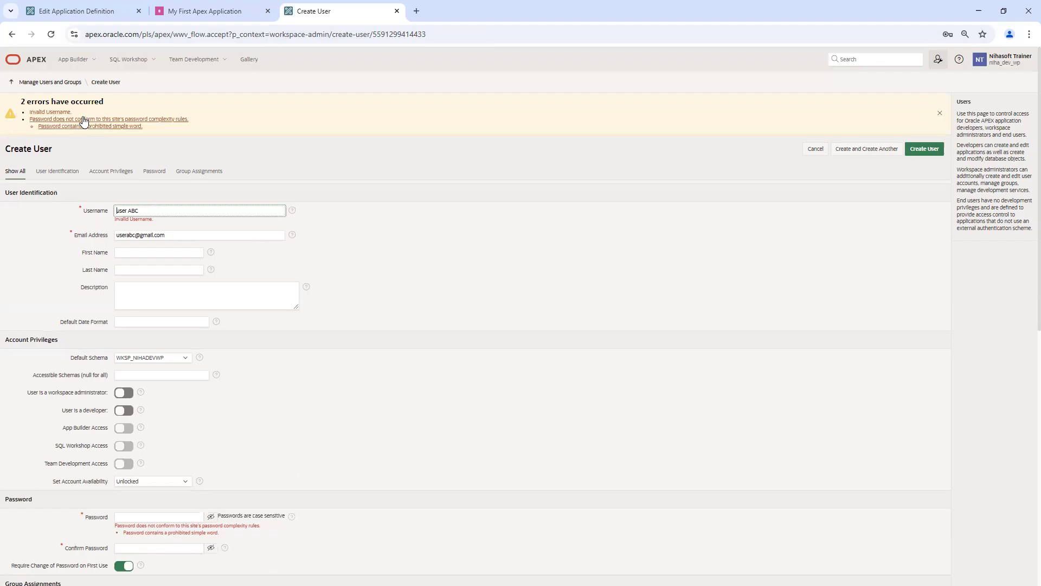
key("Delete")
type("u")
key("BackSpace")
key("BackSpace")
key("BackSpace")
key("BackSpace")
key("BackSpace")
key("BackSpace")
key("BackSpace")
left_click(471, 231)
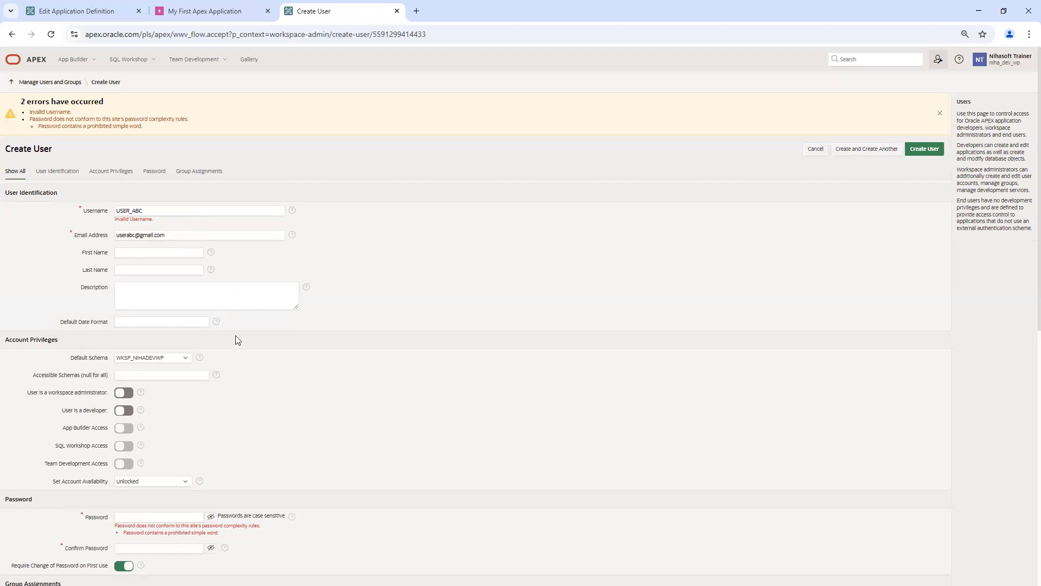
left_click(293, 211)
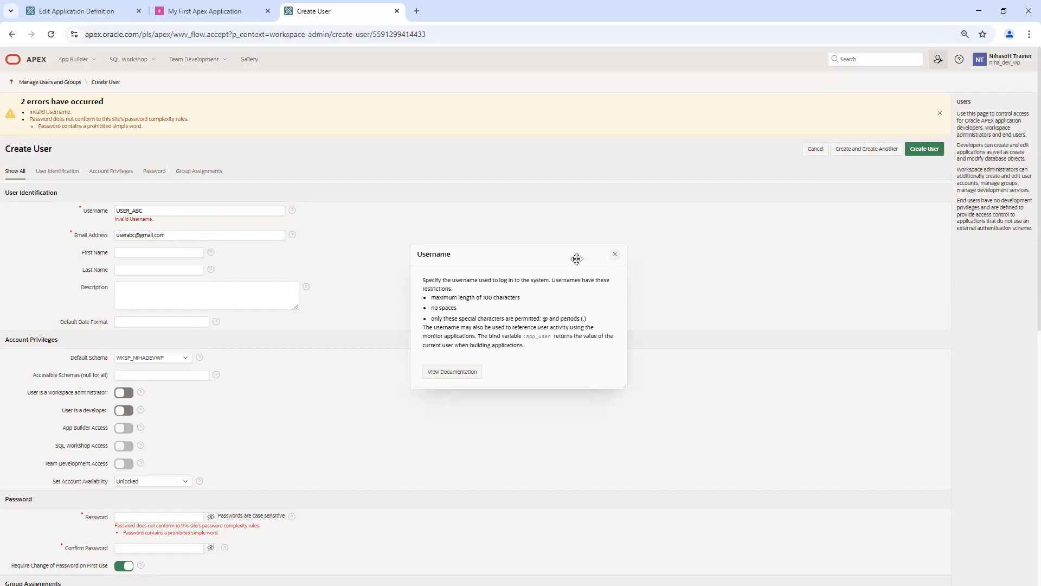
left_click(614, 254)
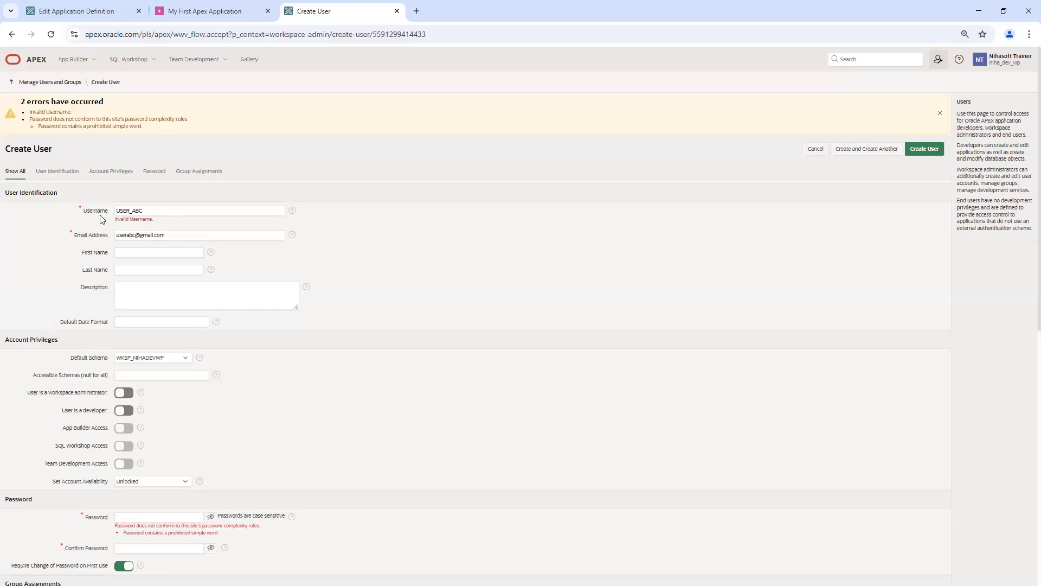
left_click(293, 211)
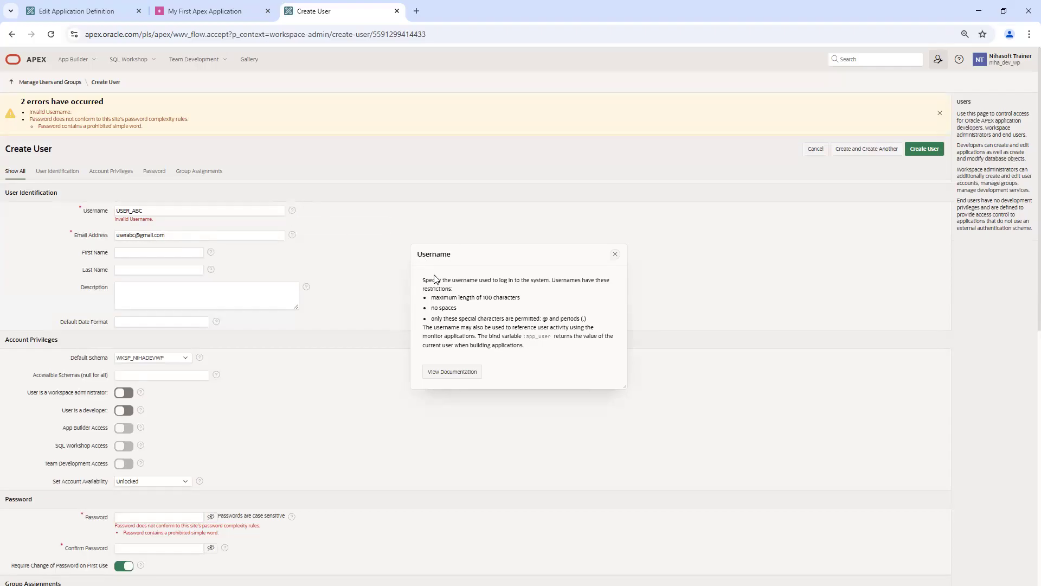
left_click(615, 254)
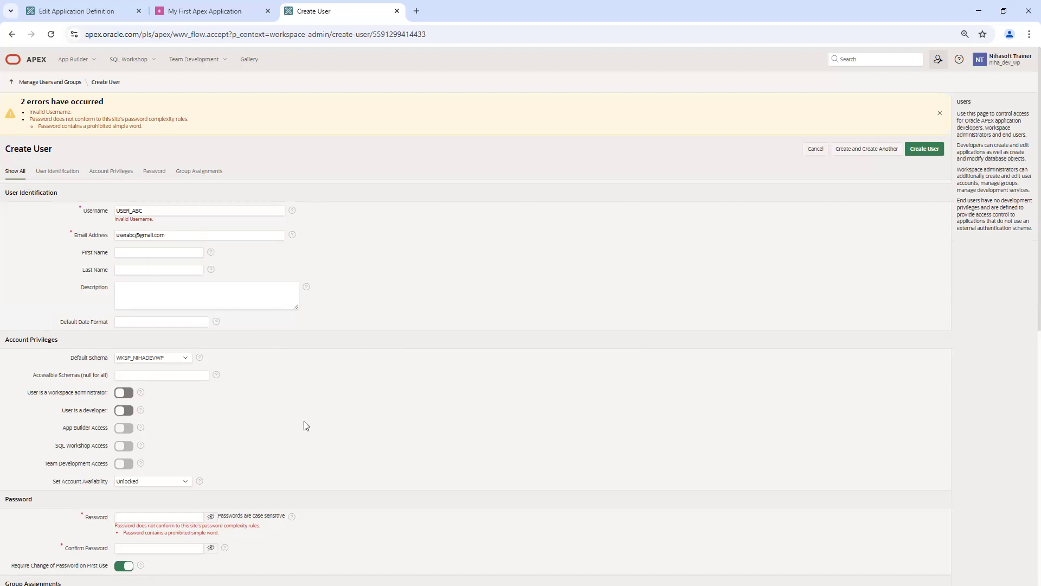
Step: Re-enter and confirm the password, then resubmit Create User
scroll(306, 425, "down", 4)
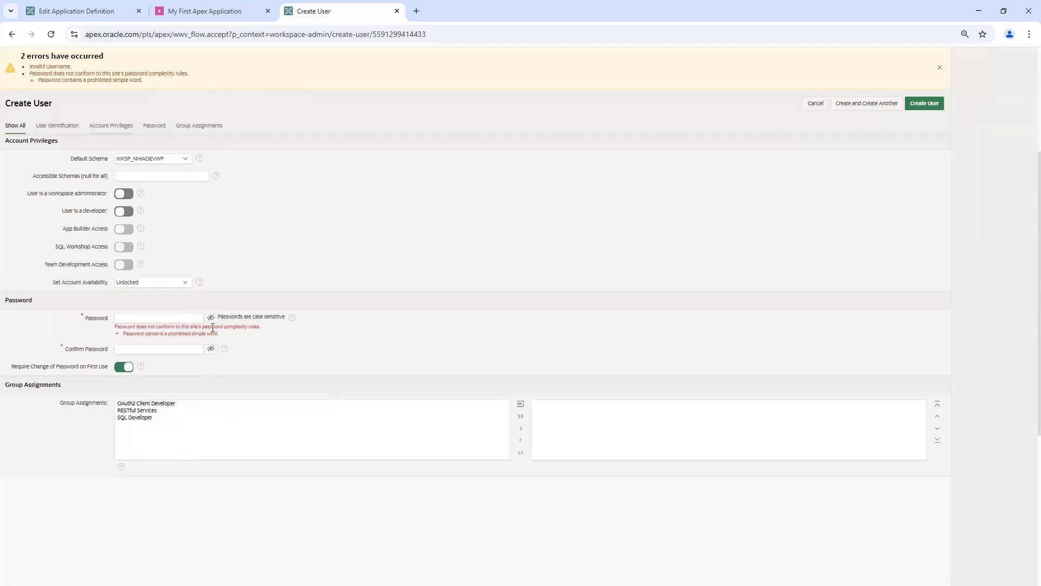
left_click(163, 319)
type("a")
key("BackSpace")
left_click(211, 317)
triple_click(164, 319)
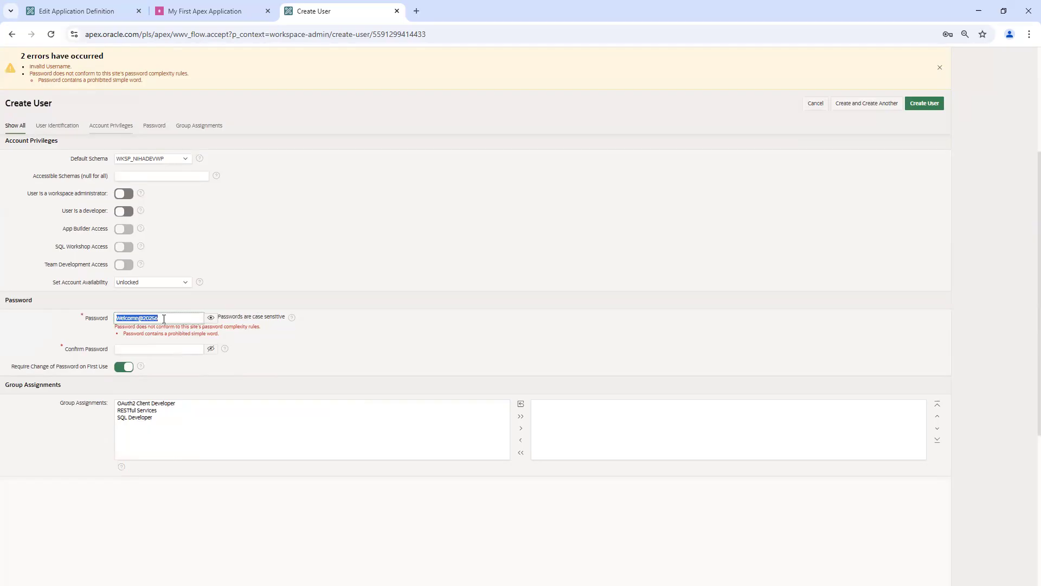
left_click(148, 348)
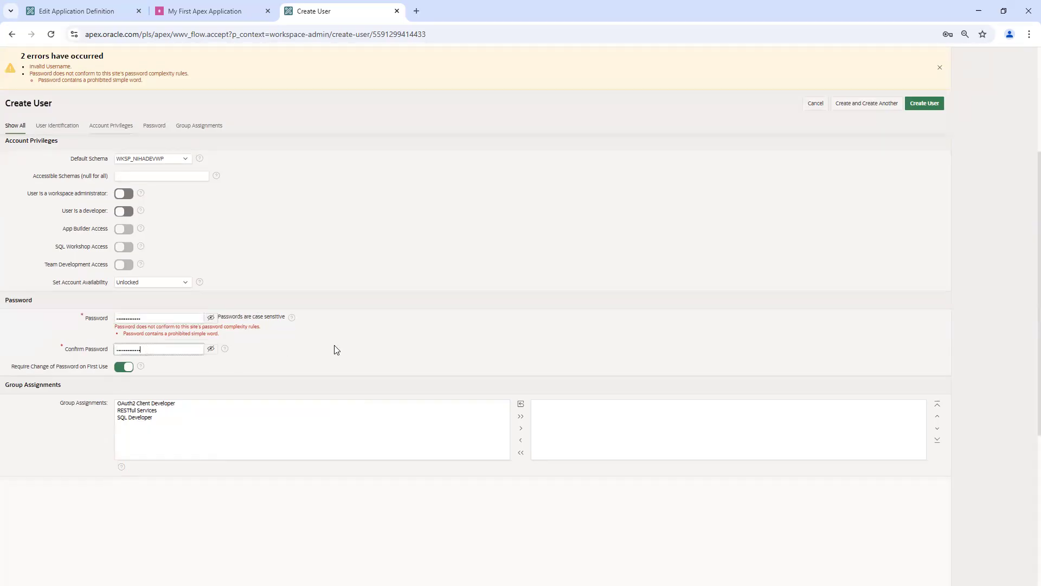
scroll(342, 343, "up", 4)
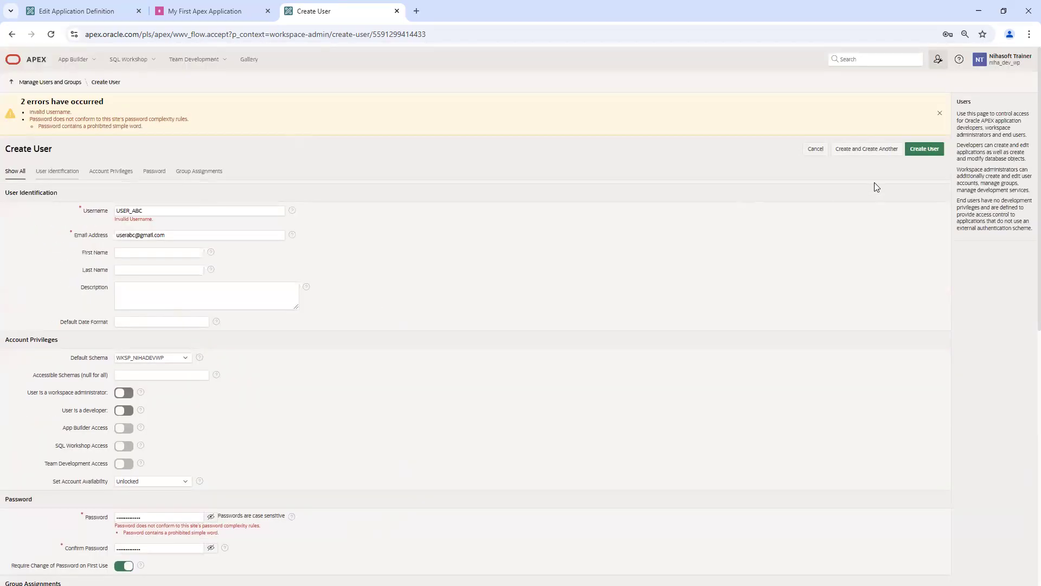
left_click(925, 150)
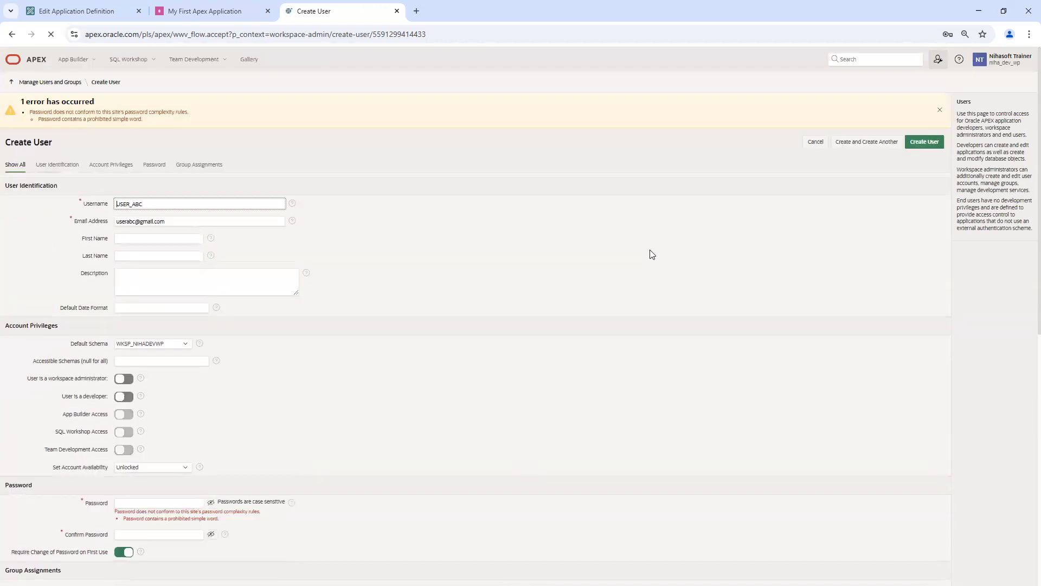
left_click(172, 504)
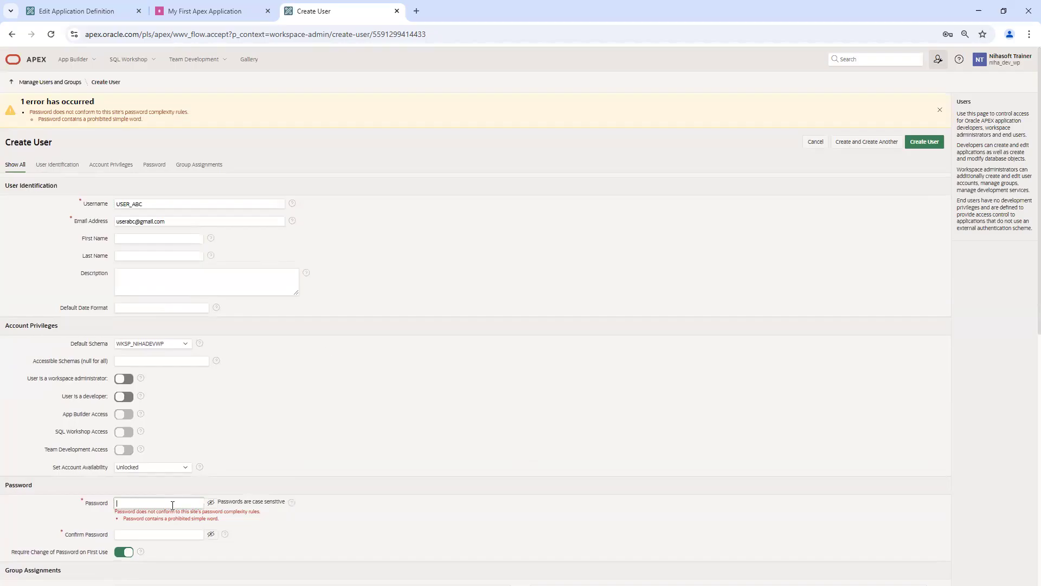
left_click(417, 11)
Step: Search Google for 'complex password' and open the Word Counter password generator
left_click(377, 217)
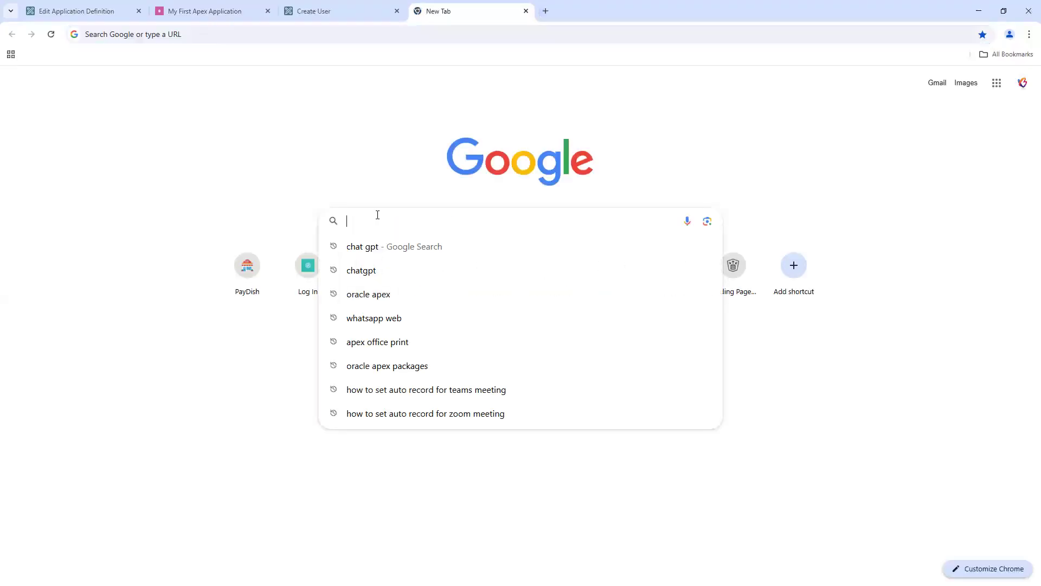
type("complex")
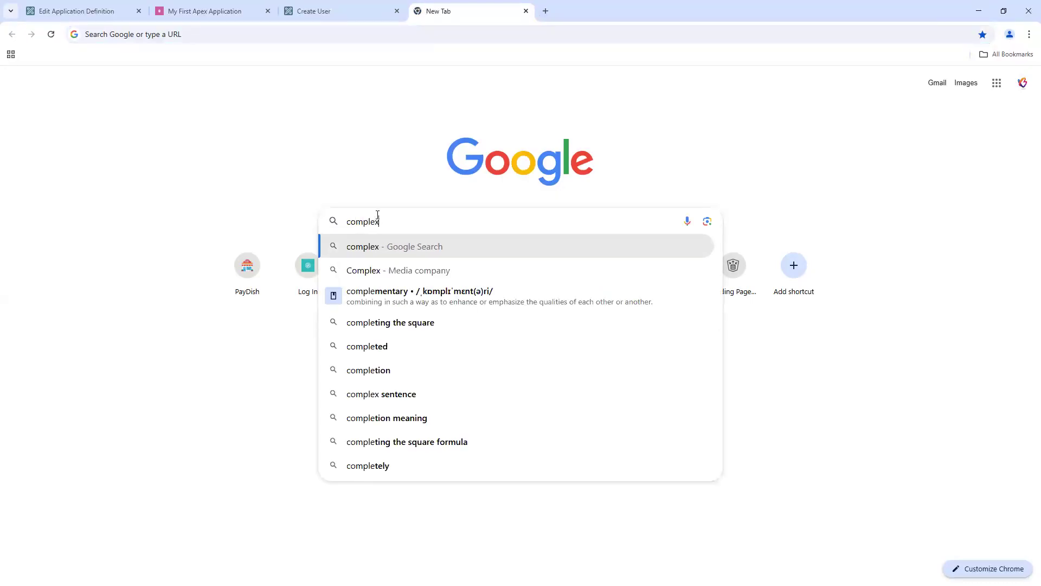
type(" password")
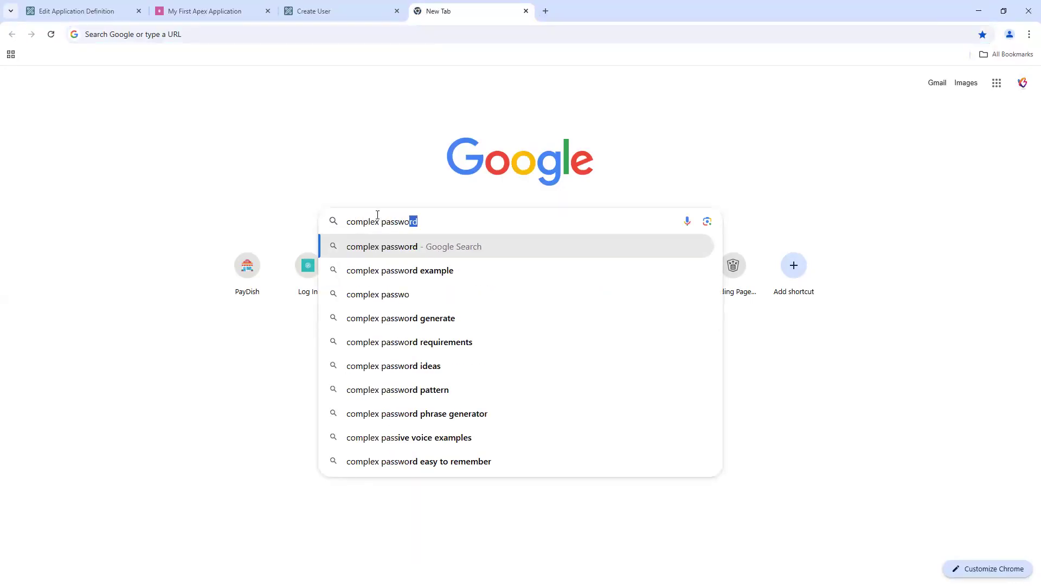
key("Return")
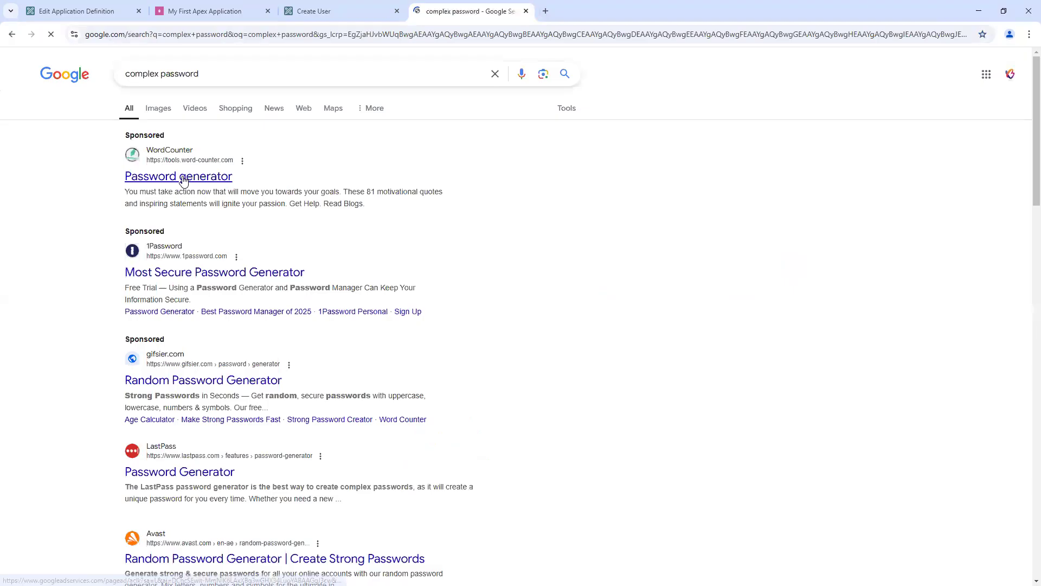
left_click(183, 179)
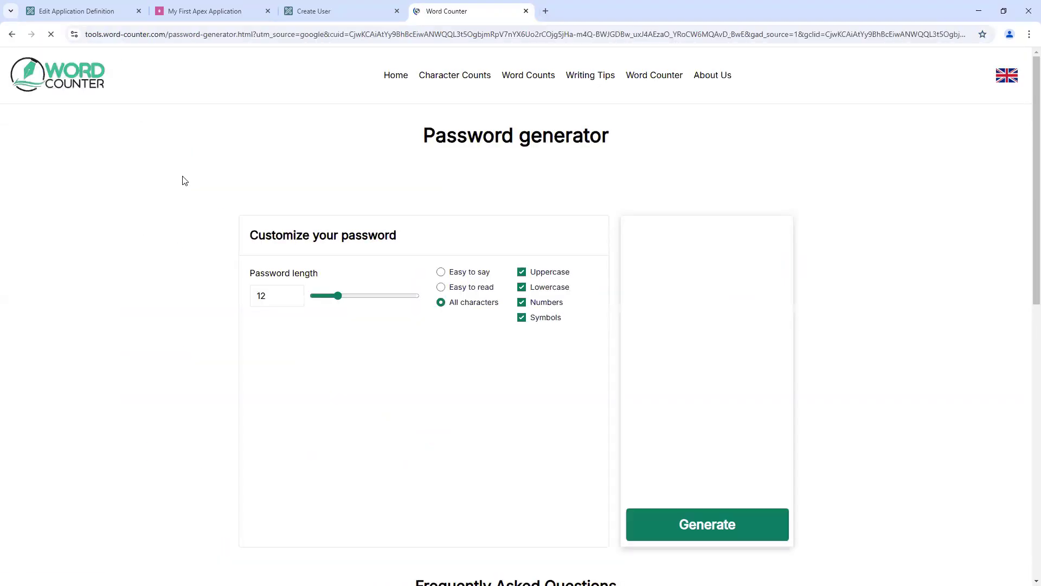
Step: Generate a random 12-character password, then return to the APEX availability settings
left_click(713, 530)
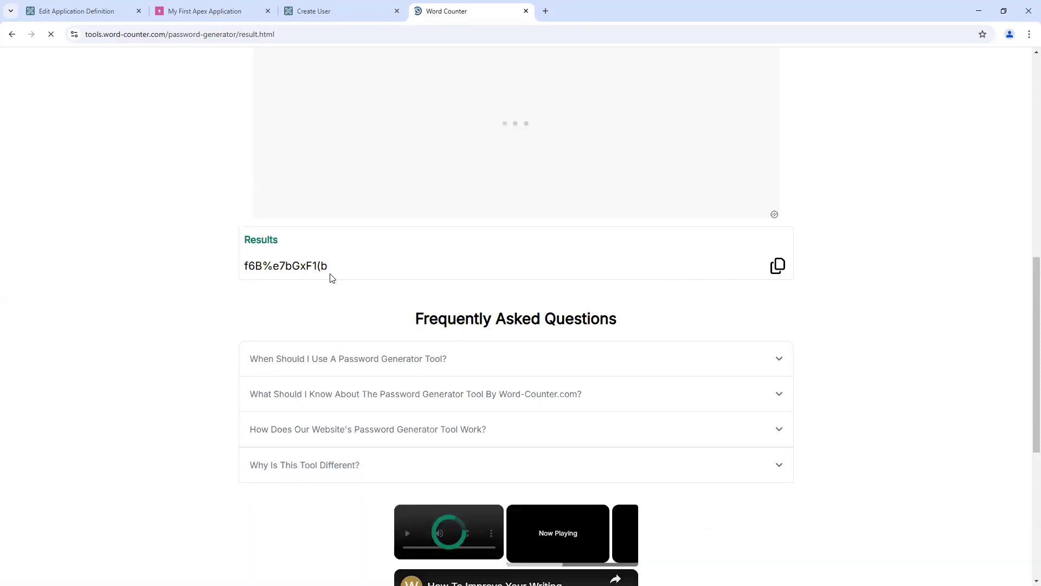
left_click(97, 10)
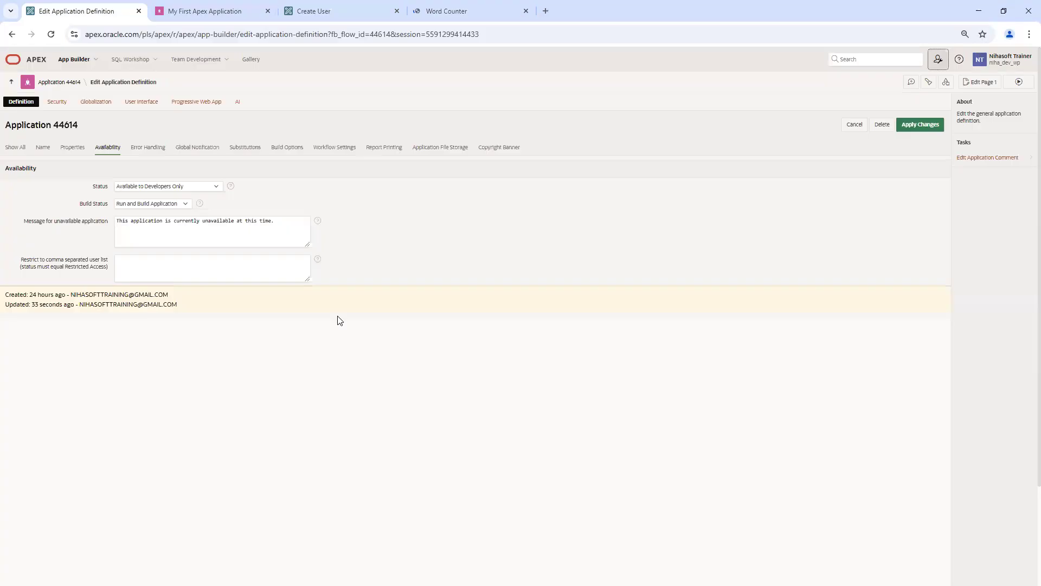
Step: Paste the generated password into Password and Confirm Password and create end user USER_ABC
left_click(326, 15)
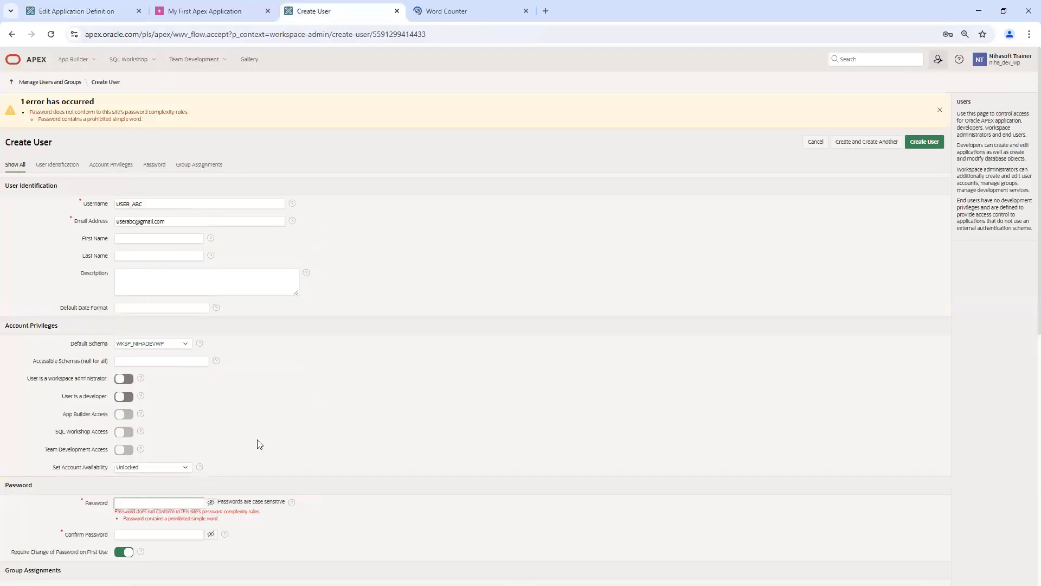
key("ctrl+v")
left_click(149, 536)
key("ctrl+v")
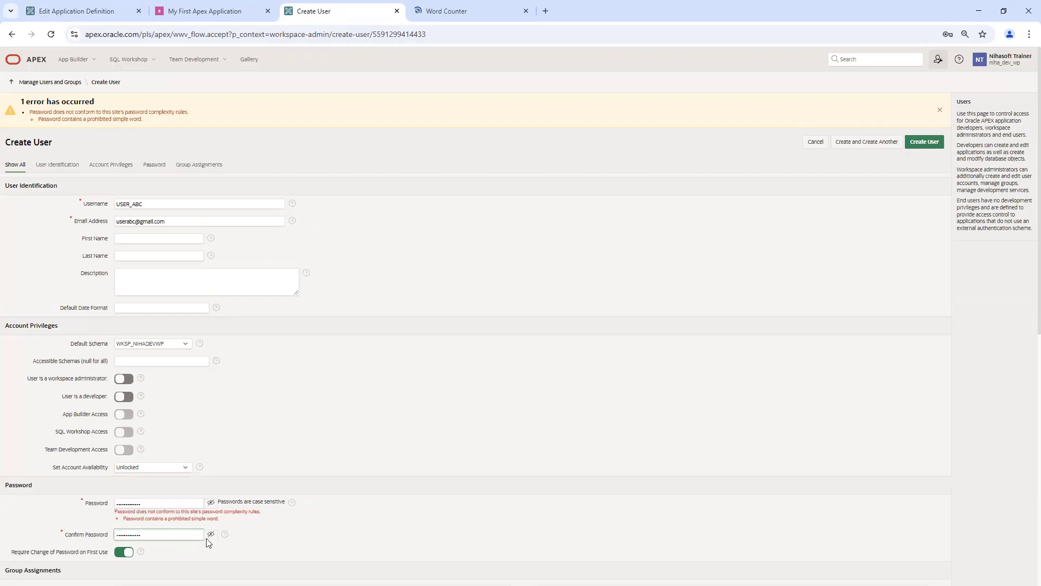
left_click(927, 142)
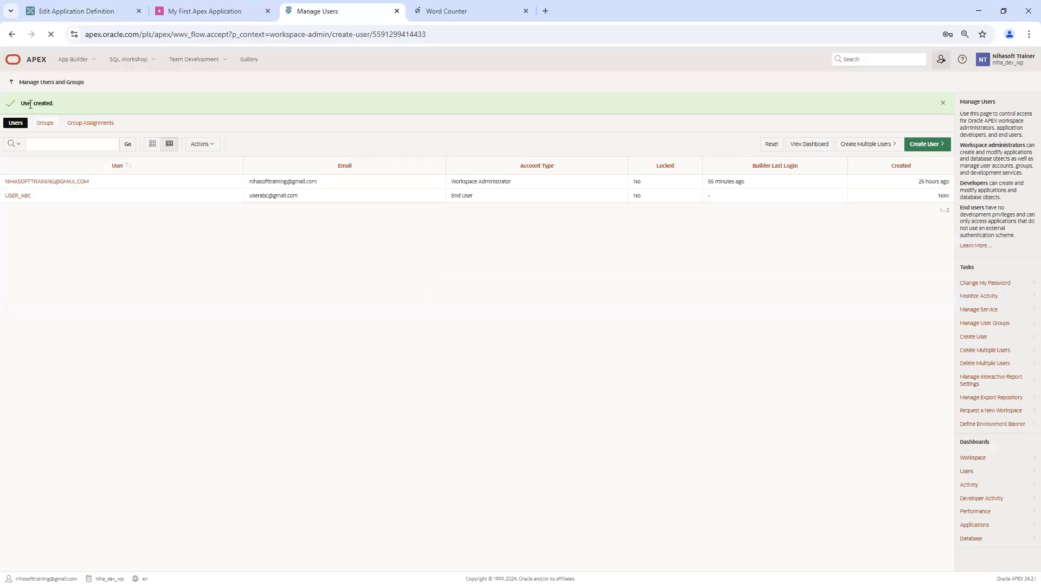
Step: Dismiss Chrome's save-password prompt and return to the running My First Apex Application
left_click(182, 11)
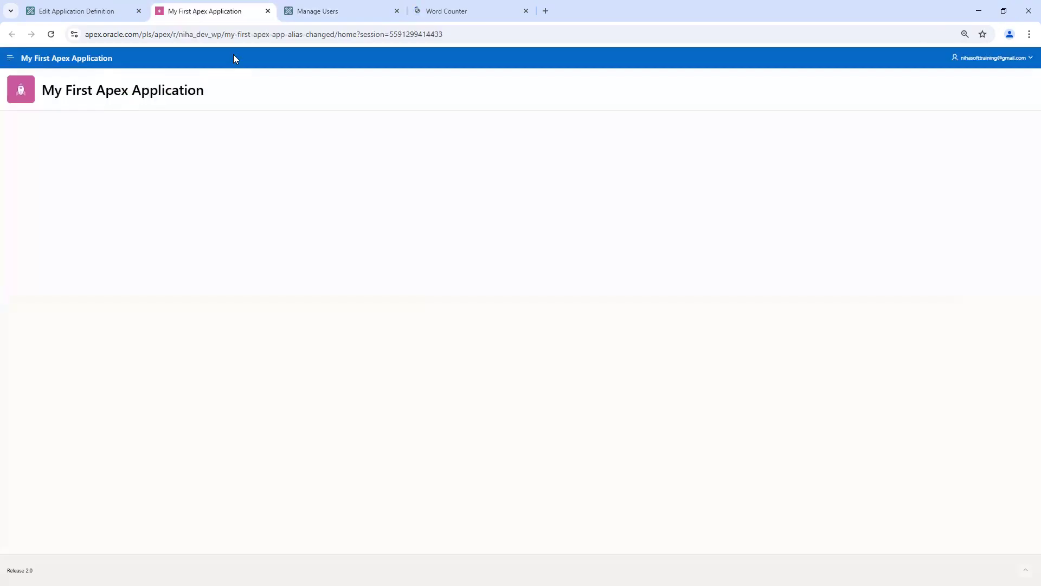
left_click(339, 11)
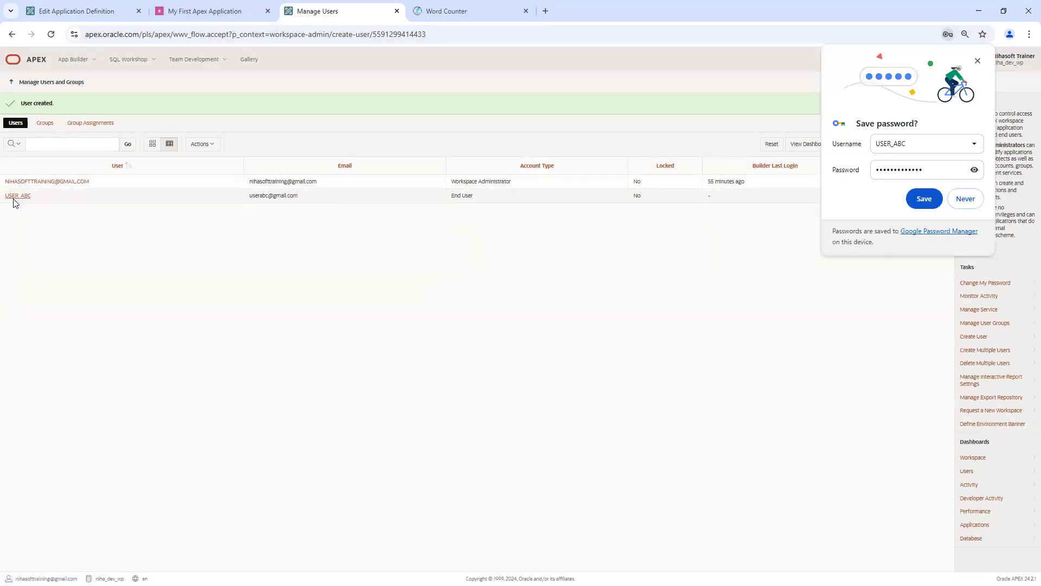
left_click(977, 62)
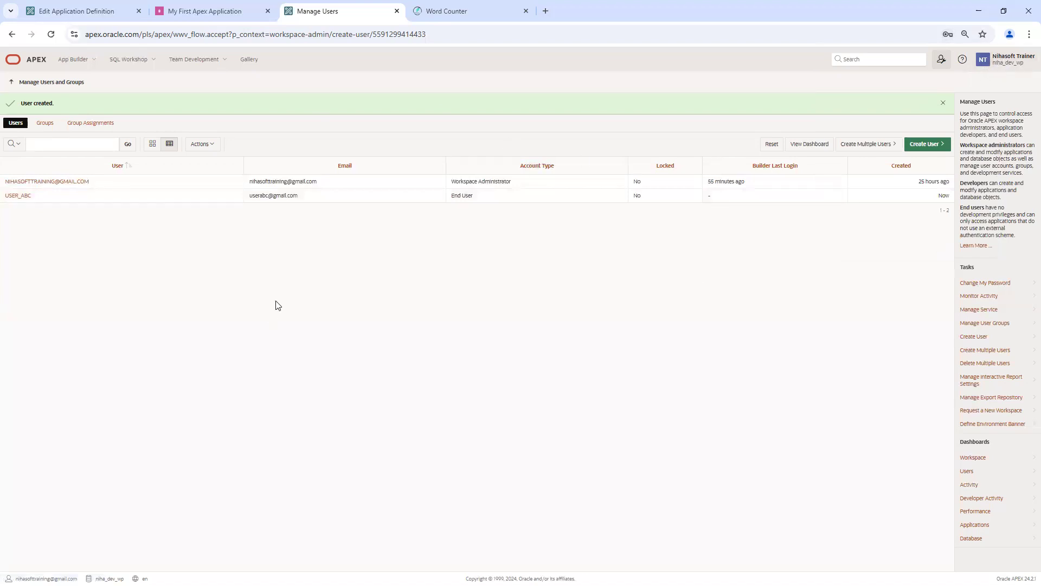
left_click(192, 13)
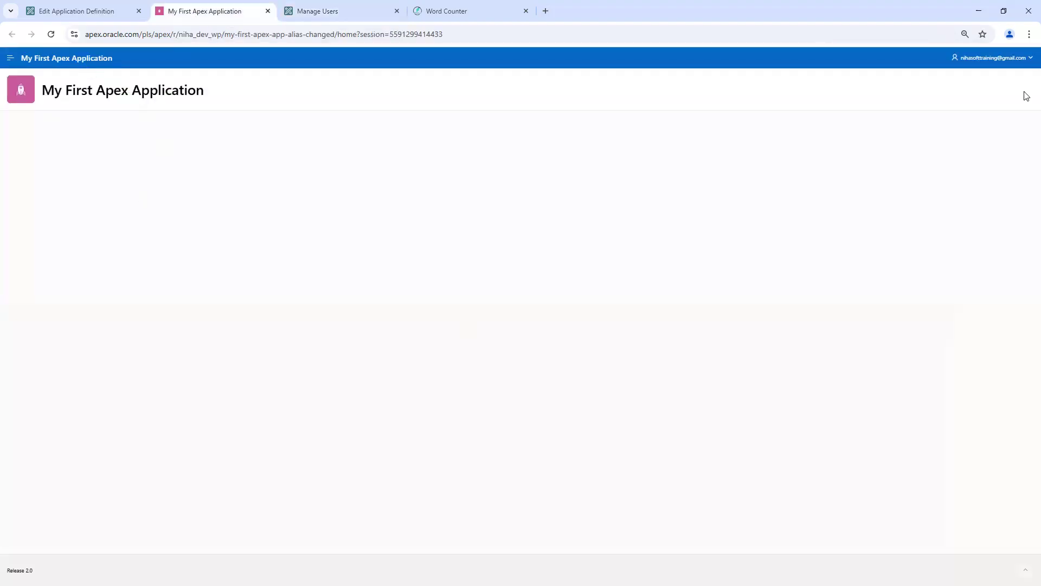
left_click(1019, 60)
Step: Sign out of the application and paste the generated password into the login password field
left_click(992, 79)
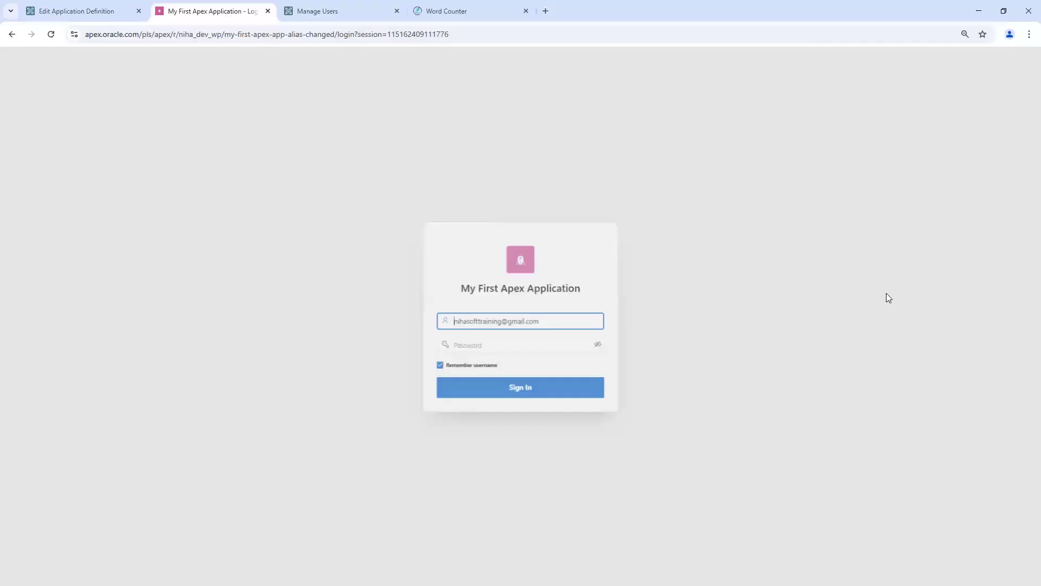
left_click(500, 344)
key("ctrl+v")
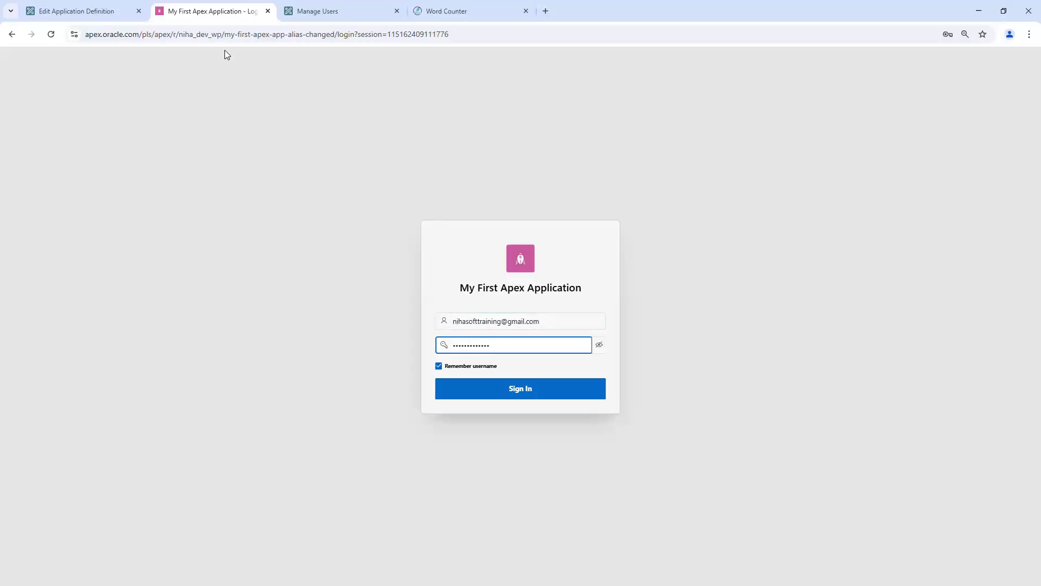
Step: Copy USER_ABC from Manage Users, enter it as the username, and sign in
left_click(87, 12)
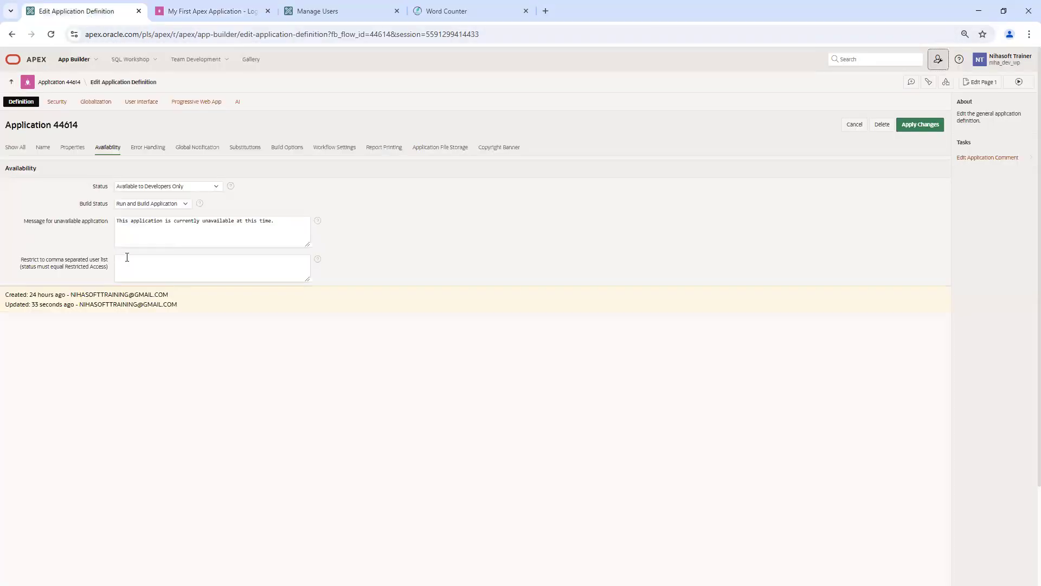
left_click(330, 11)
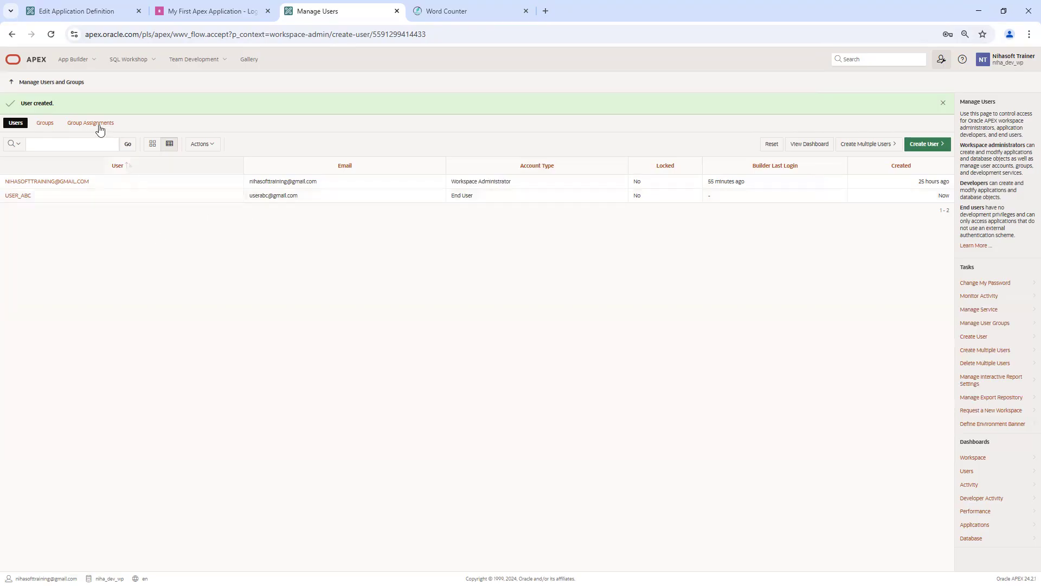
left_click_drag(37, 197, 5, 198)
key("ctrl+c")
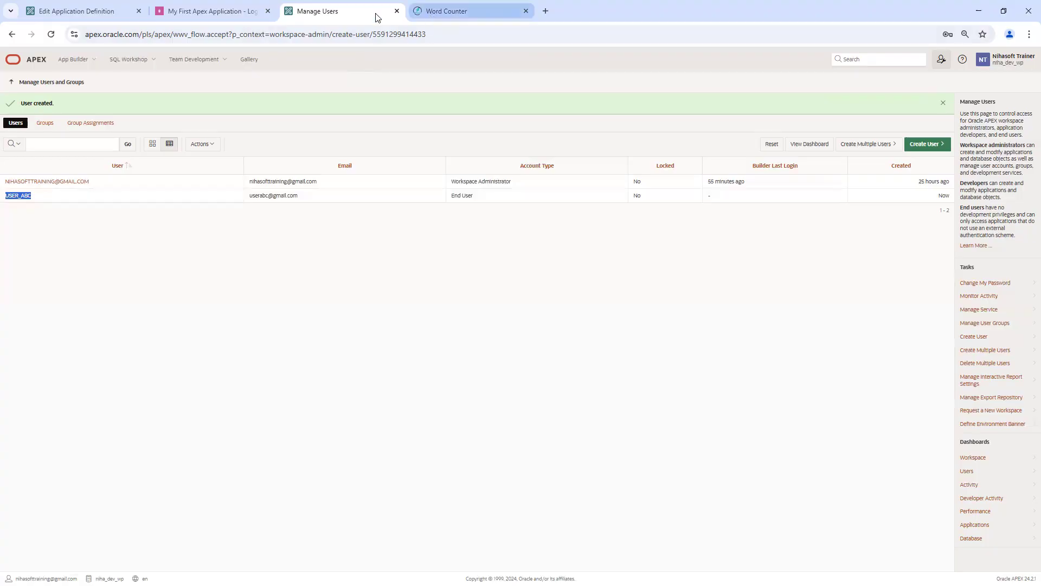
left_click(187, 11)
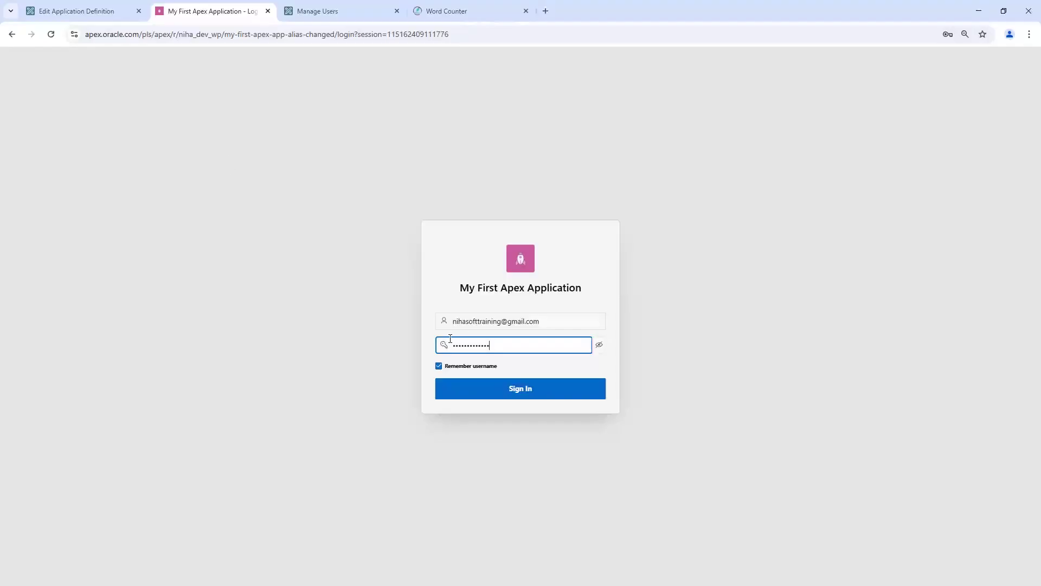
triple_click(539, 318)
key("ctrl+v")
left_click(528, 352)
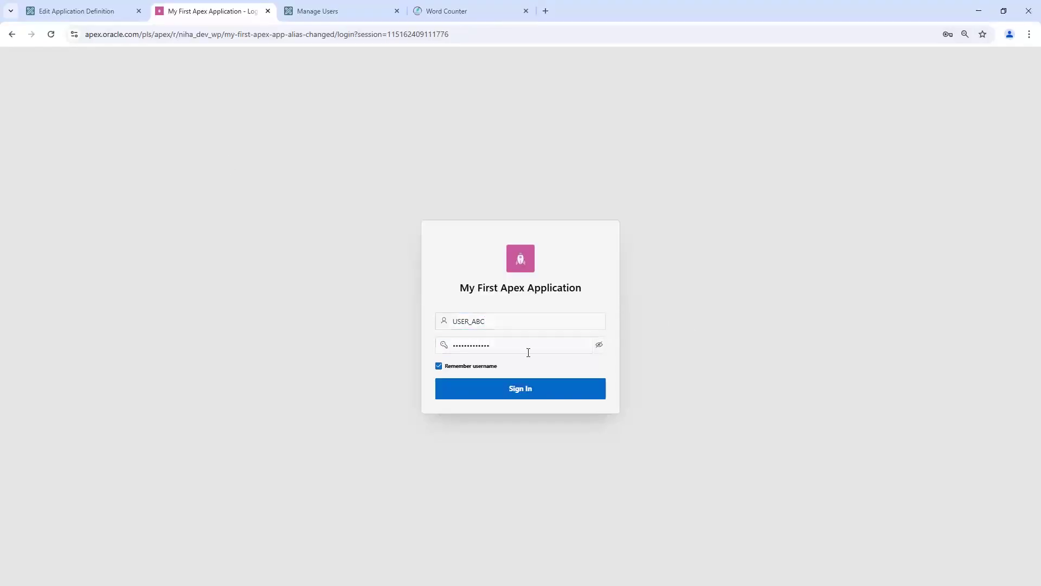
left_click(599, 345)
left_click(530, 394)
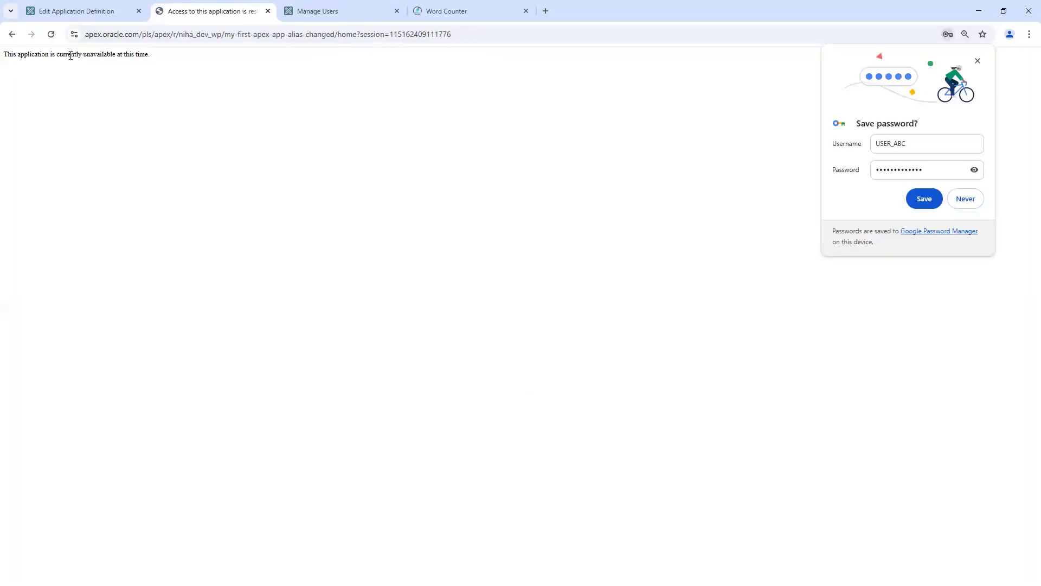
left_click(978, 62)
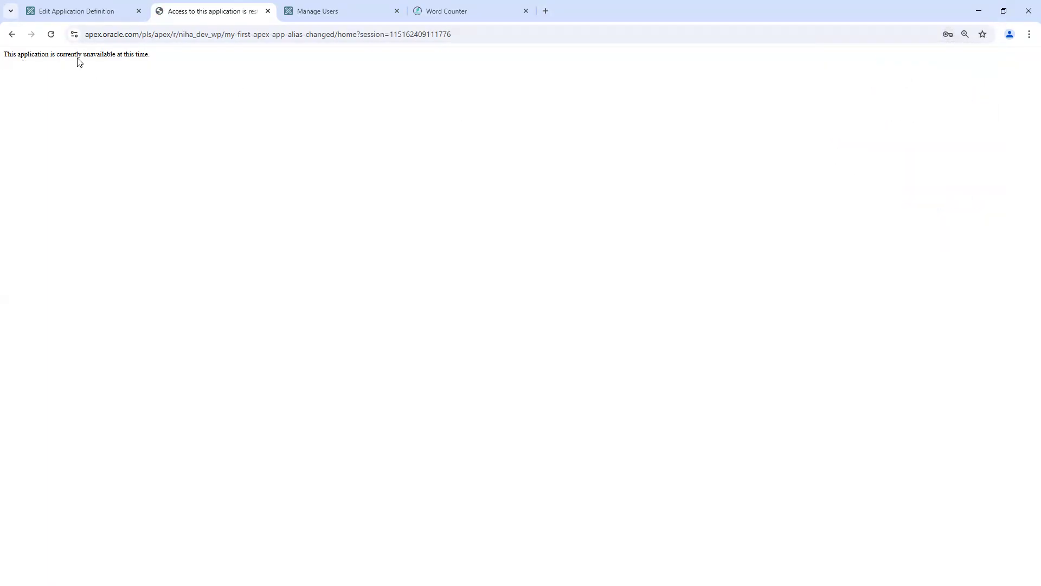
left_click_drag(151, 57, 1, 57)
left_click(82, 13)
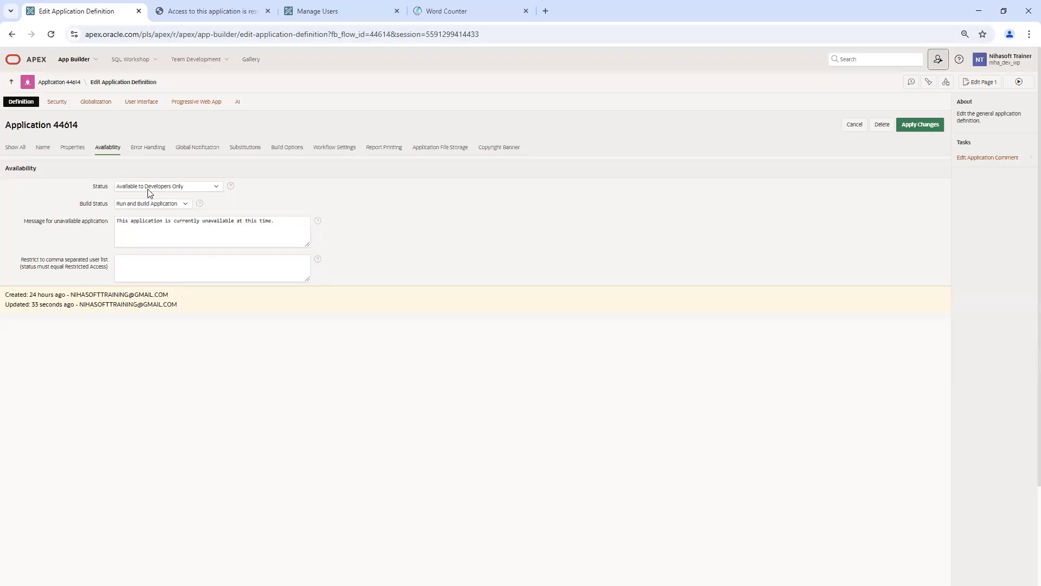
left_click(209, 11)
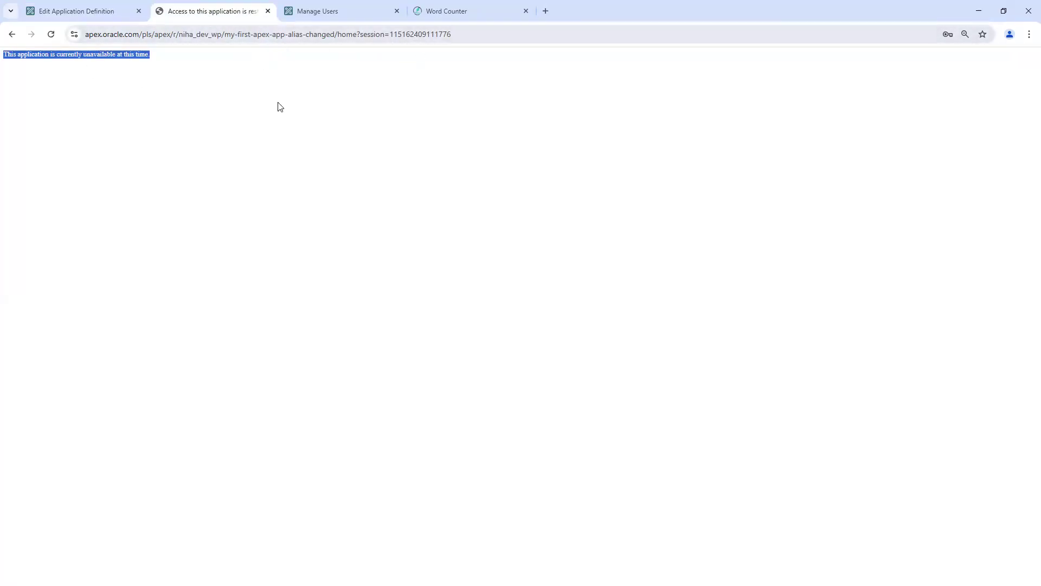
left_click(70, 10)
left_click(208, 10)
left_click(81, 10)
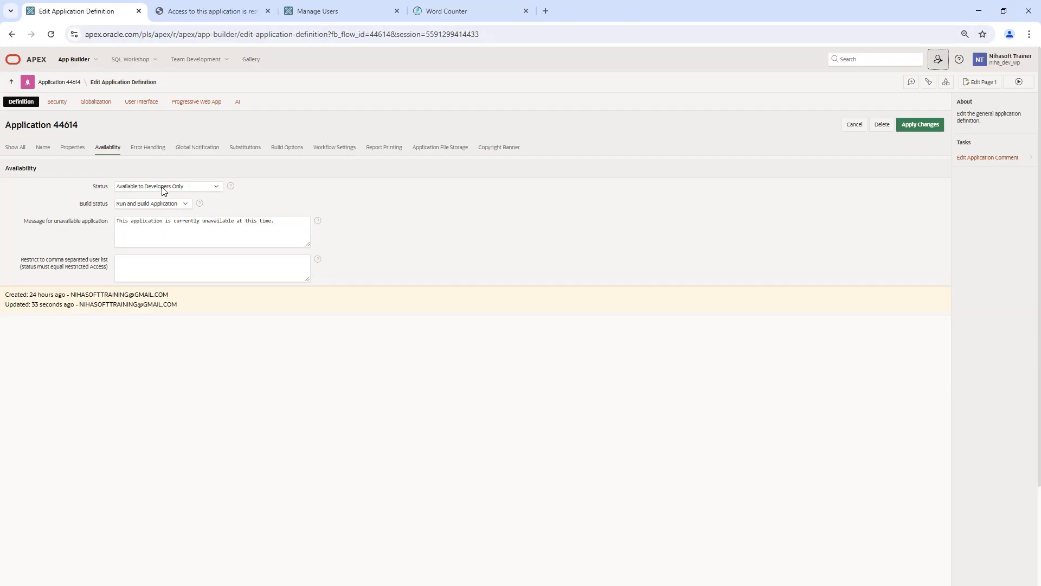
left_click(215, 11)
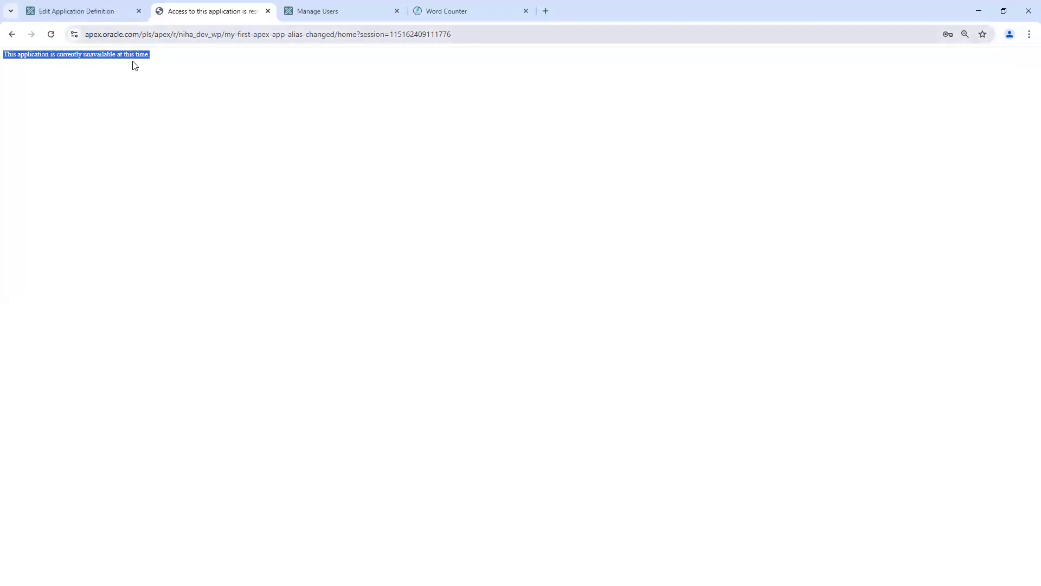
Step: Change the Availability Status from Available to Developers Only to Restricted Access
left_click(100, 17)
left_click(181, 187)
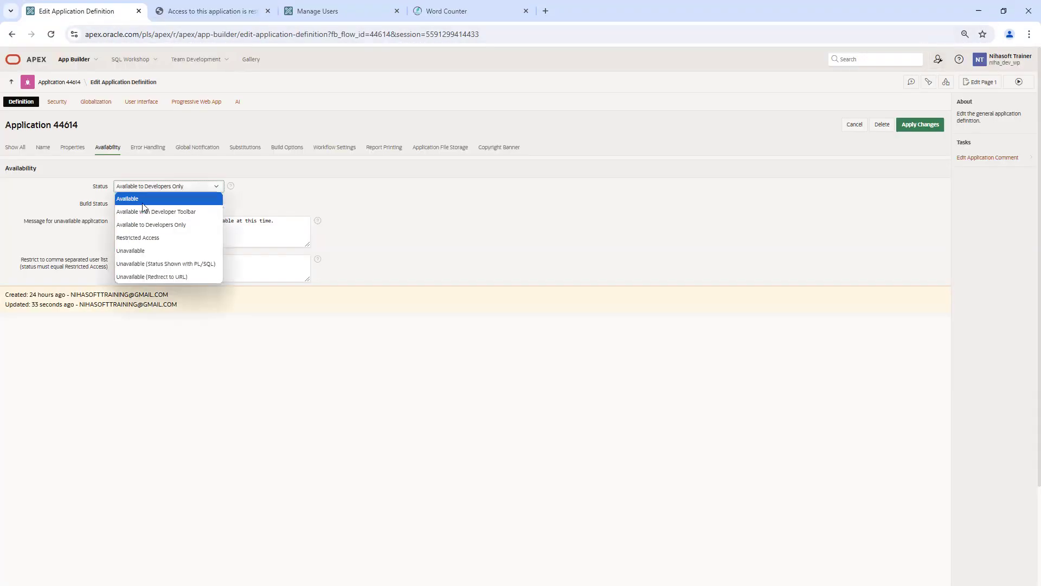
left_click(332, 195)
left_click(200, 9)
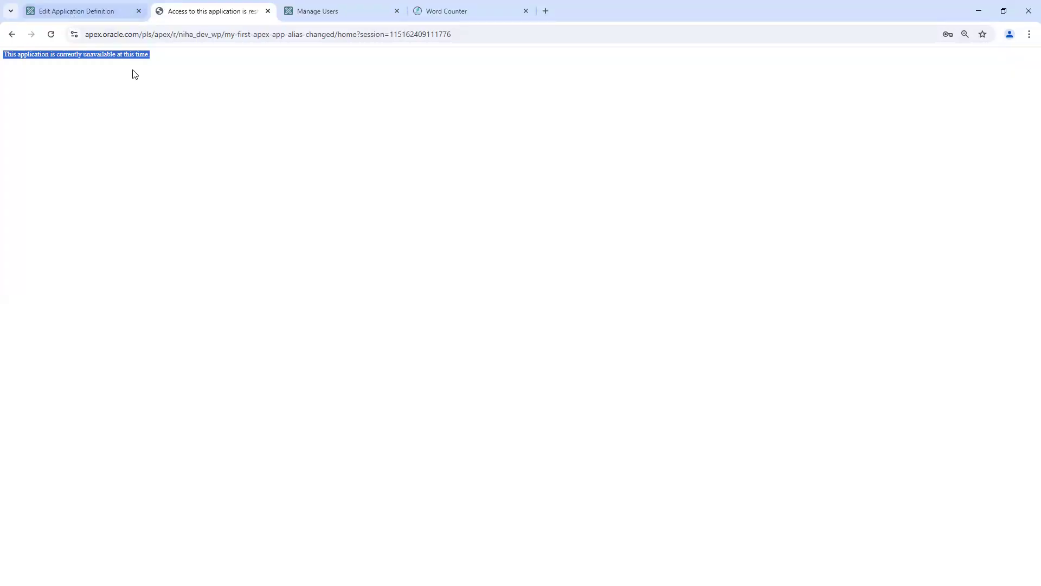
left_click(93, 13)
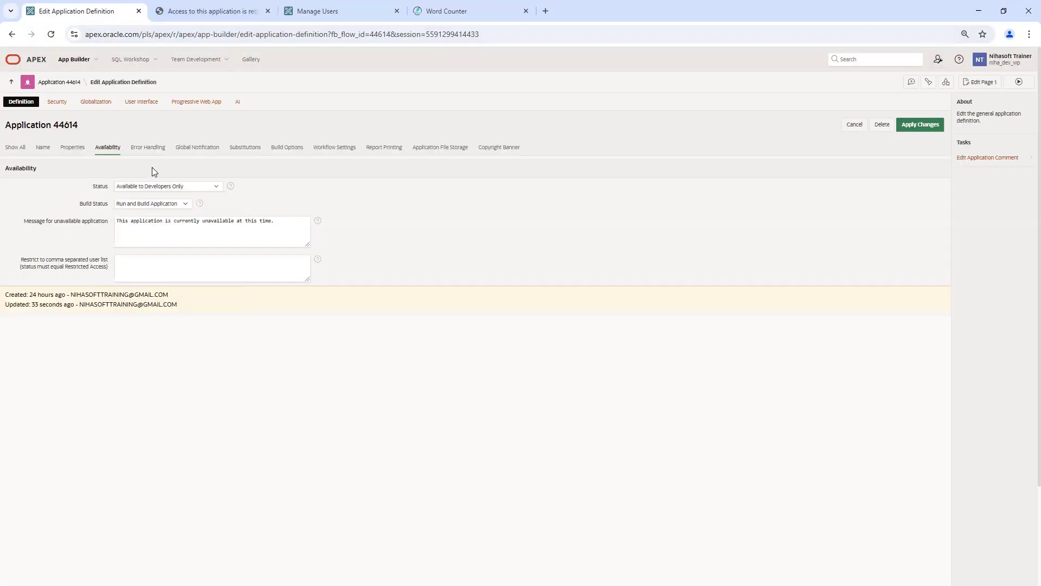
left_click(162, 188)
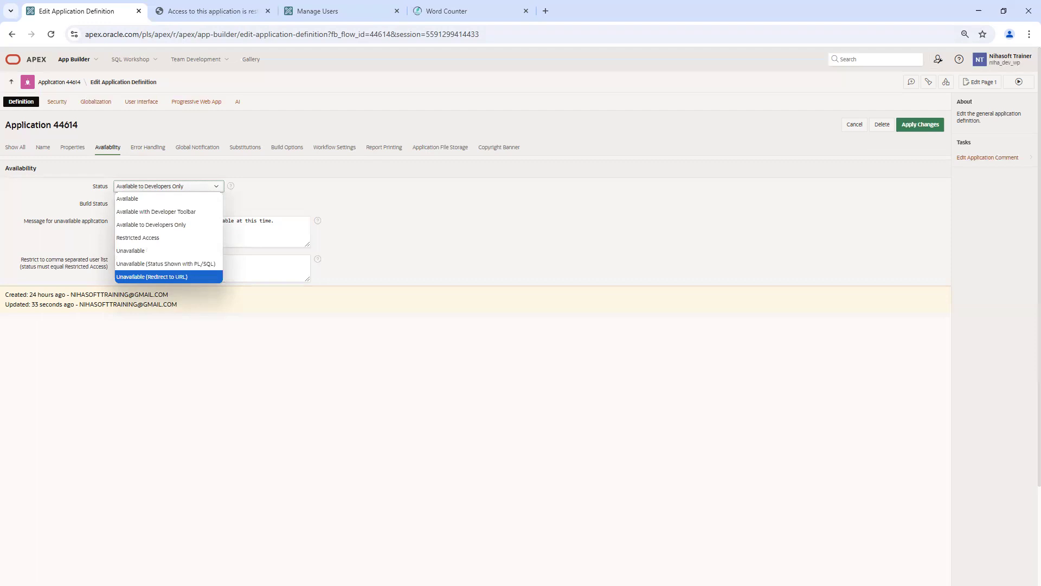
left_click(156, 239)
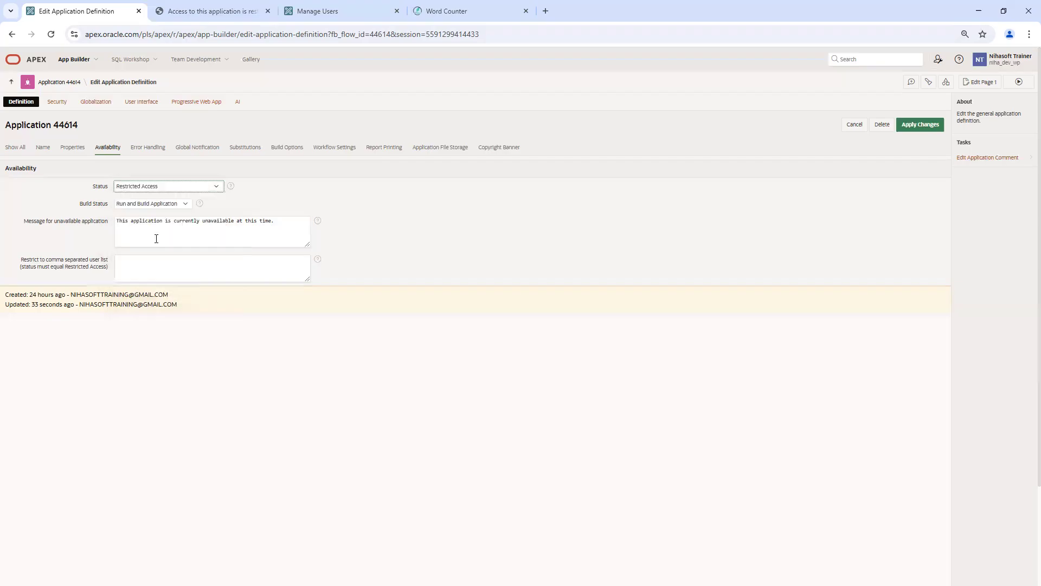
Step: Display the Status help and review the Restricted Access description
left_click(231, 186)
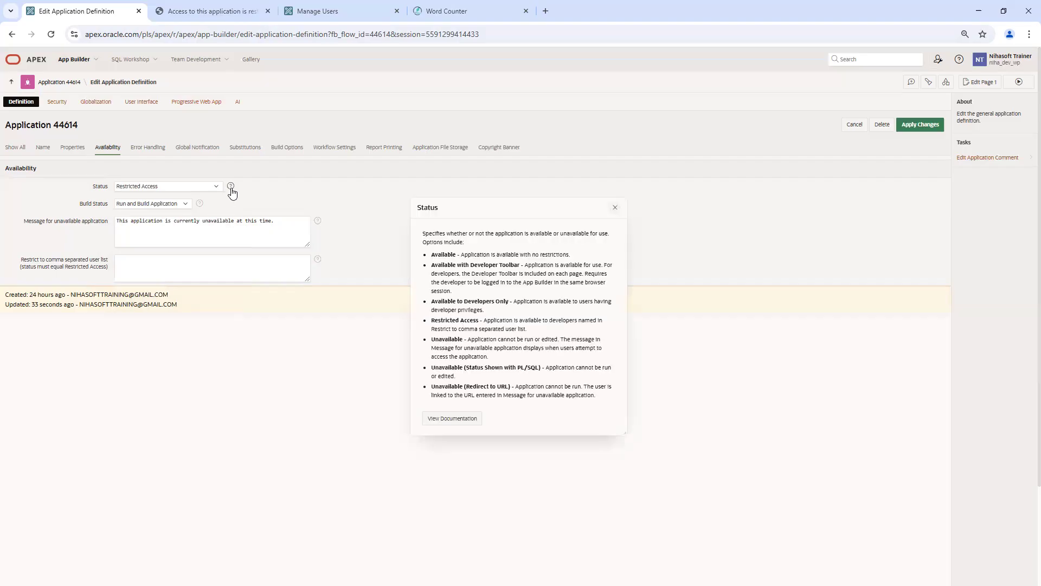
left_click_drag(484, 320, 510, 329)
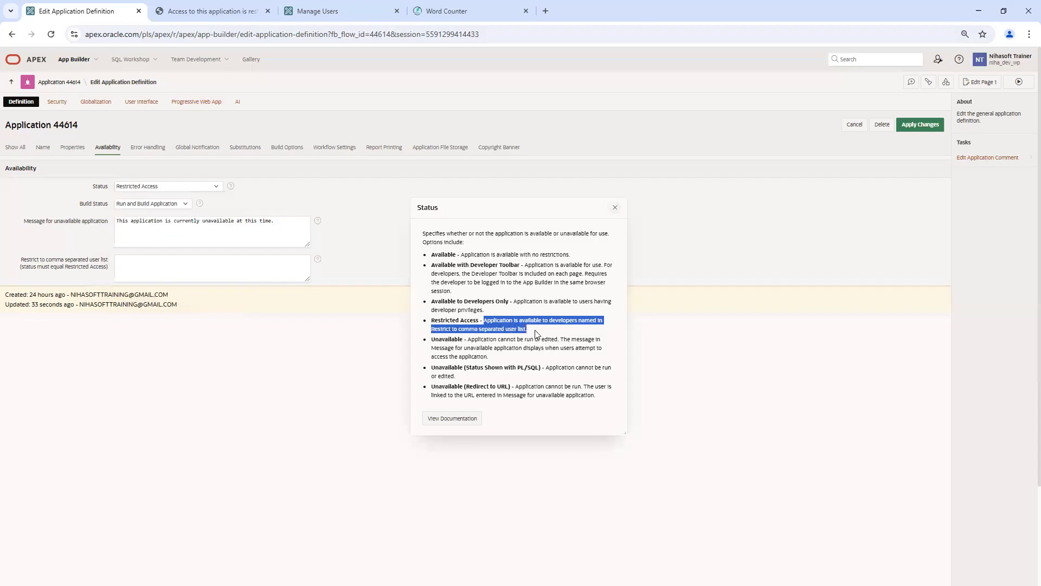
left_click(535, 329)
Step: Copy the developer's e-mail from the Updated line into the Restrict to comma separated user list
left_click(134, 266)
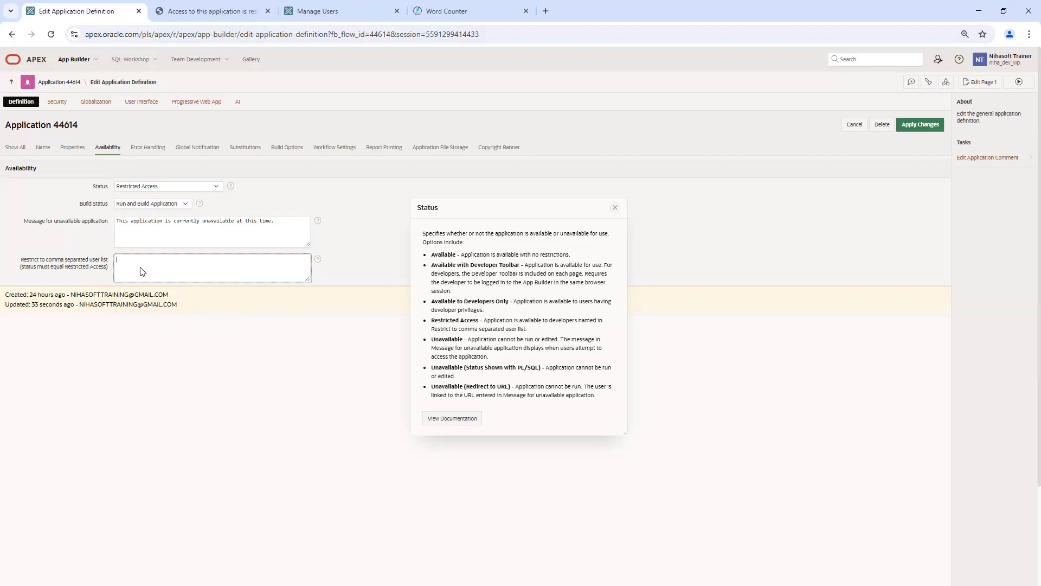
left_click_drag(182, 305, 80, 306)
key("ctrl+c")
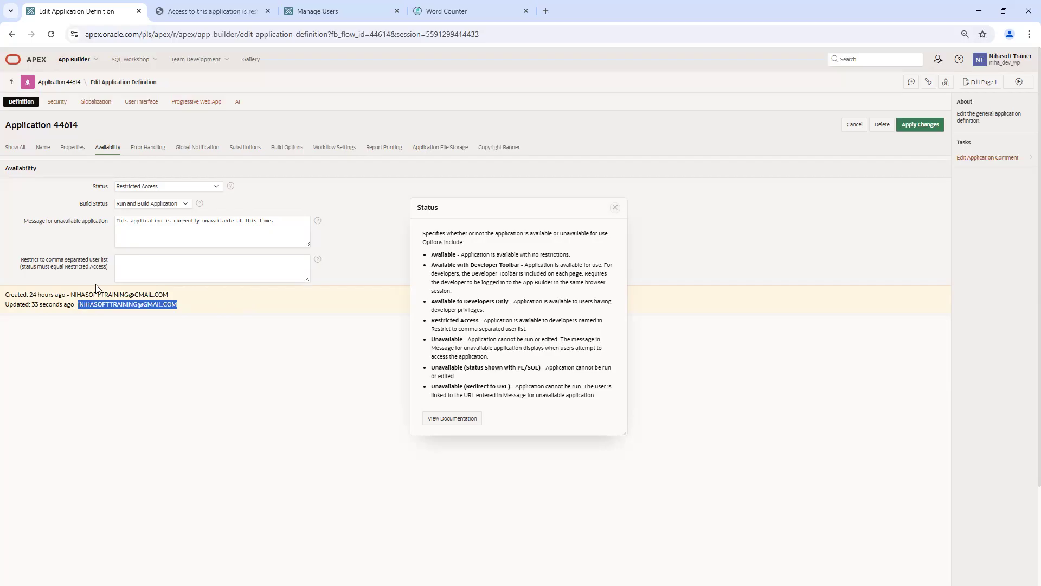
left_click(140, 265)
key("ctrl+v")
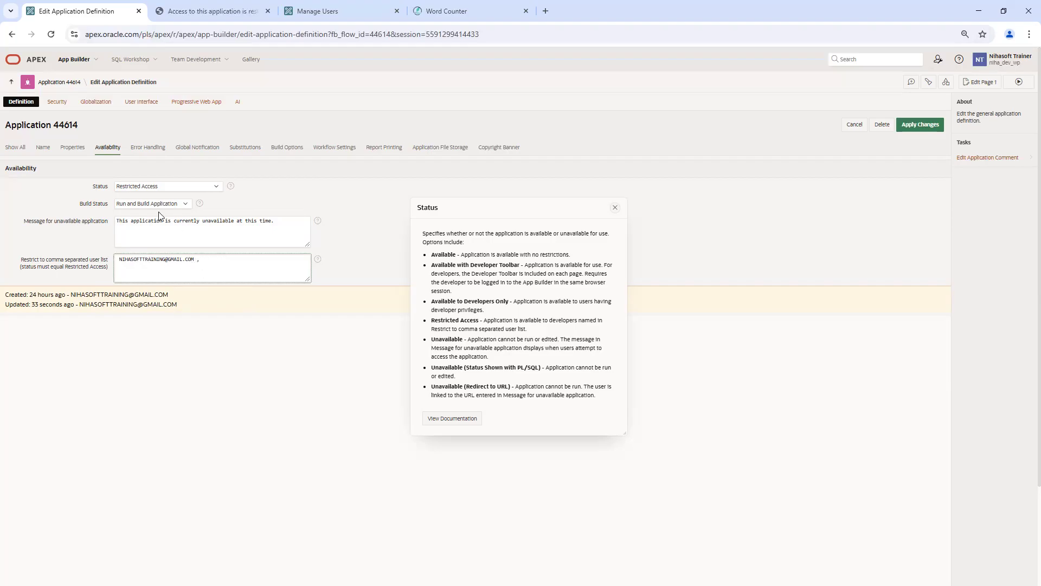
Step: Set the availability Status to Unavailable and close the status explanation
left_click(217, 11)
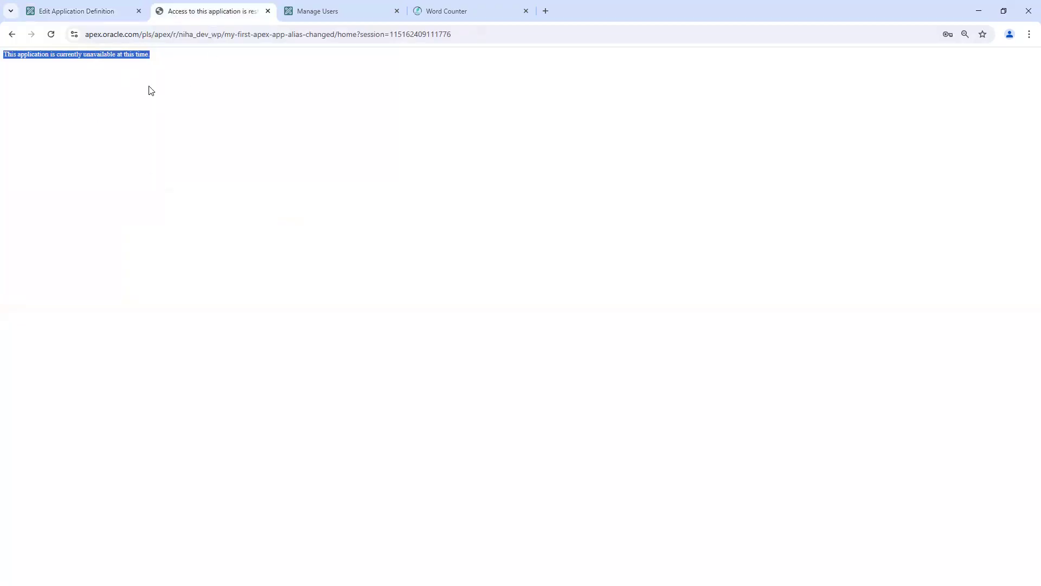
left_click(109, 12)
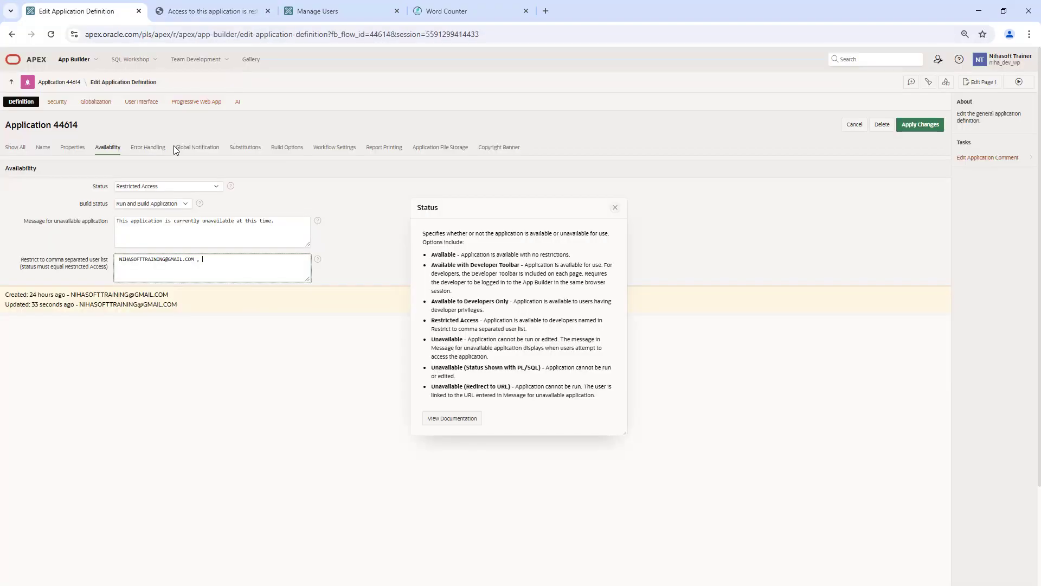
left_click(158, 187)
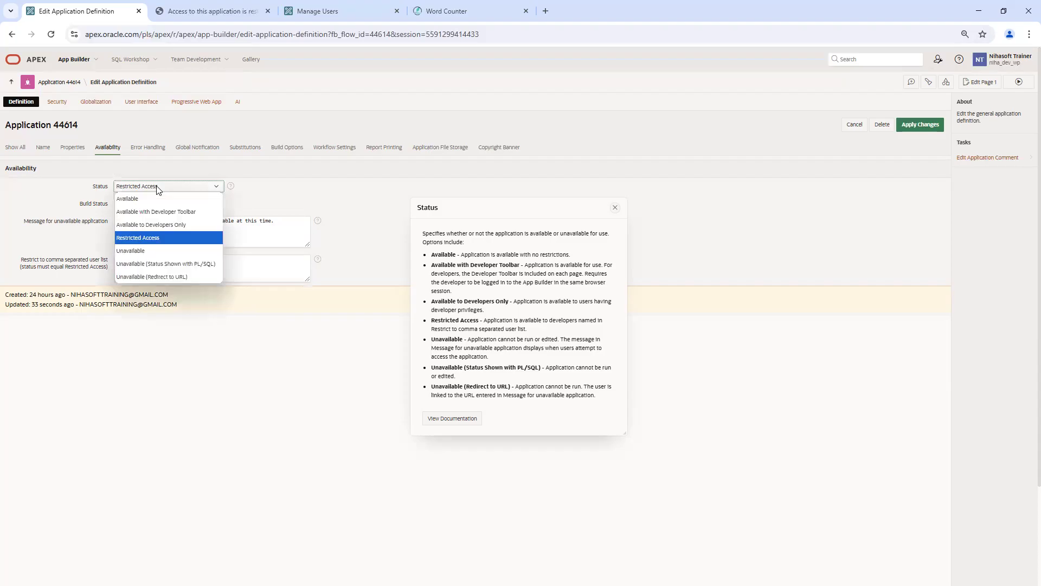
left_click(160, 253)
left_click(615, 208)
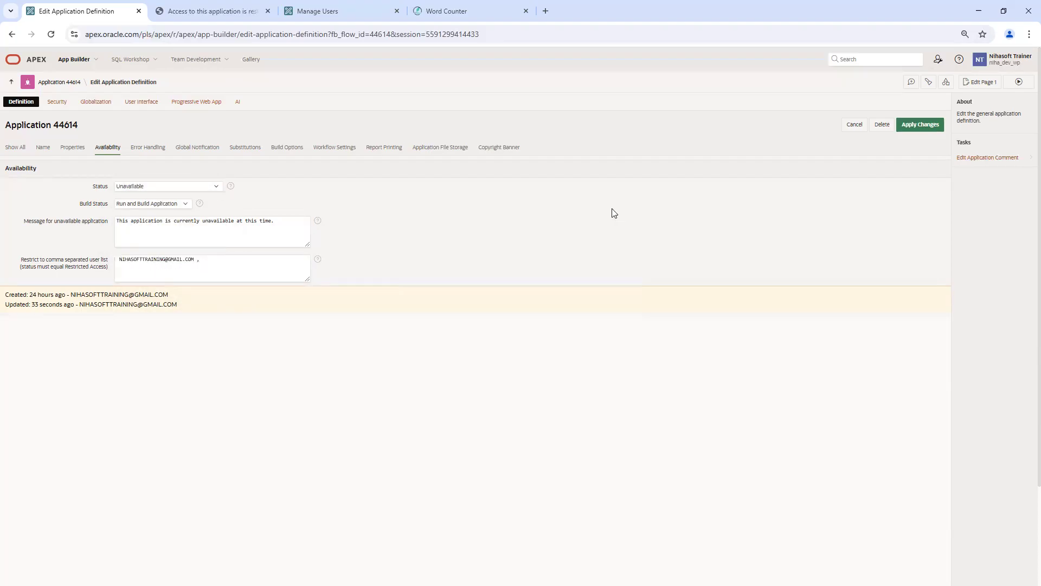
Step: After checking the unavailable message page, set Status to Unavailable (Status Shown with PL/SQL)
left_click(212, 12)
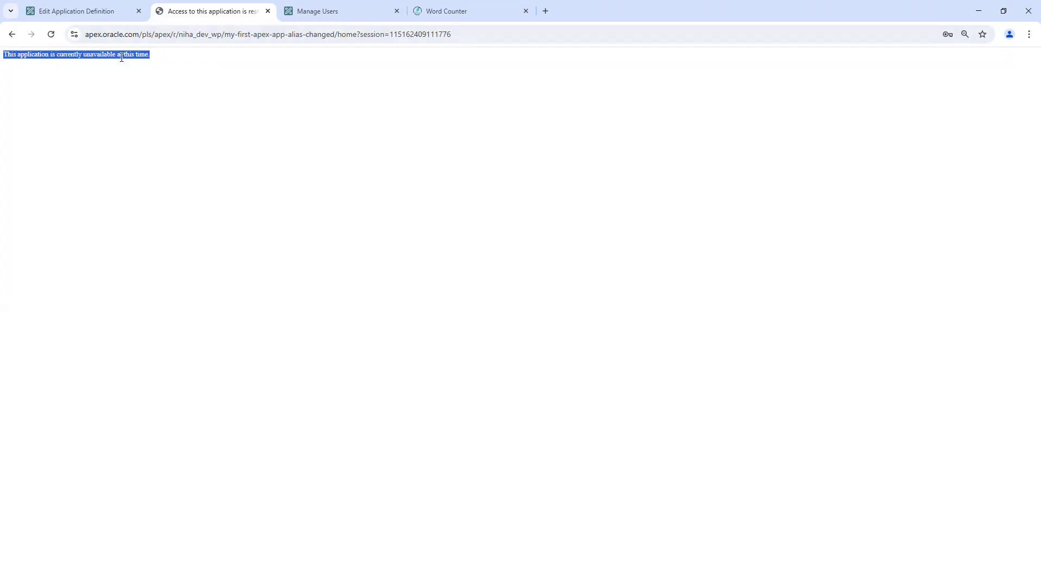
left_click(101, 10)
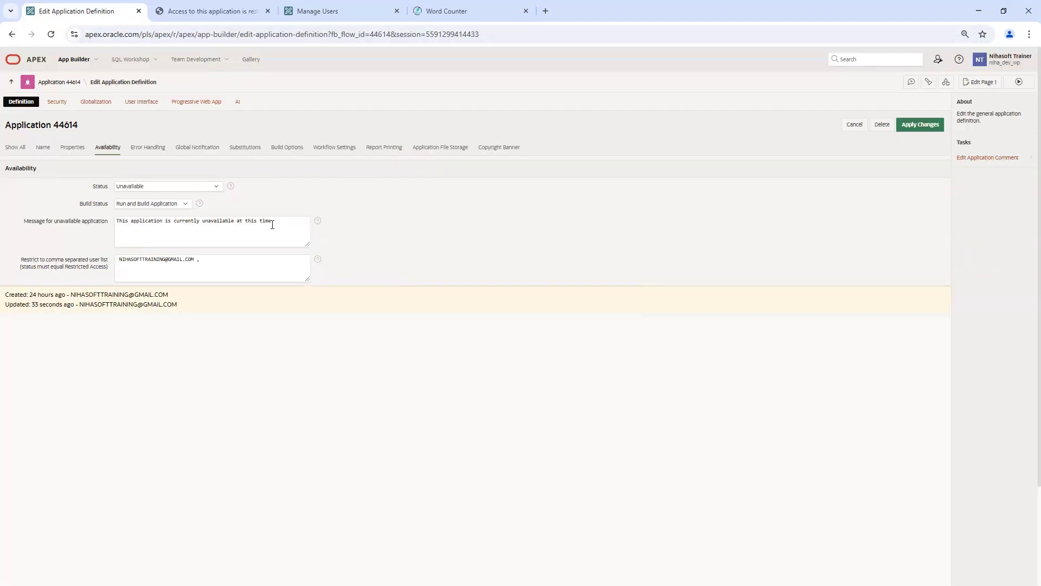
left_click(157, 186)
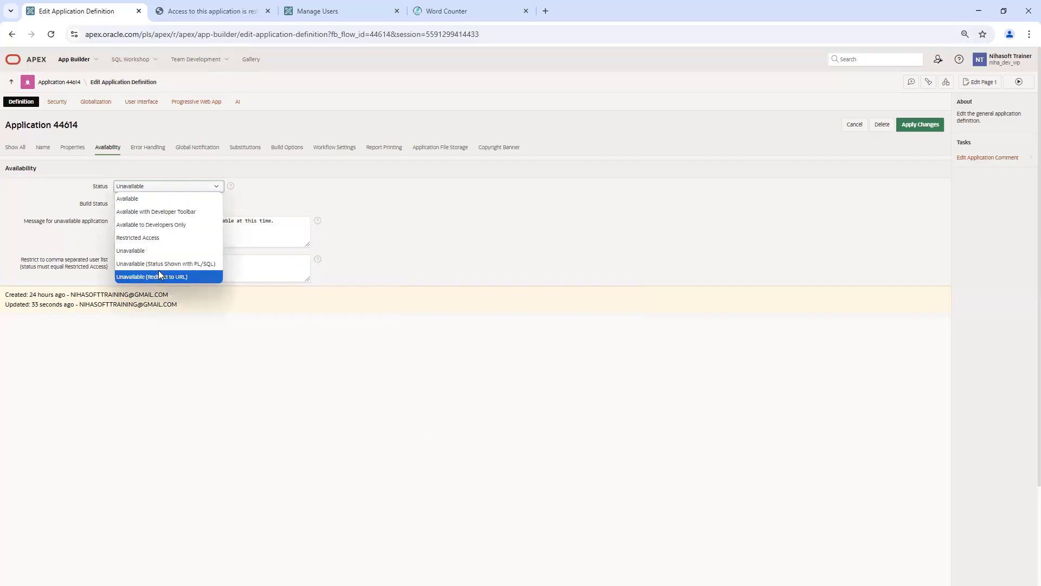
left_click(200, 266)
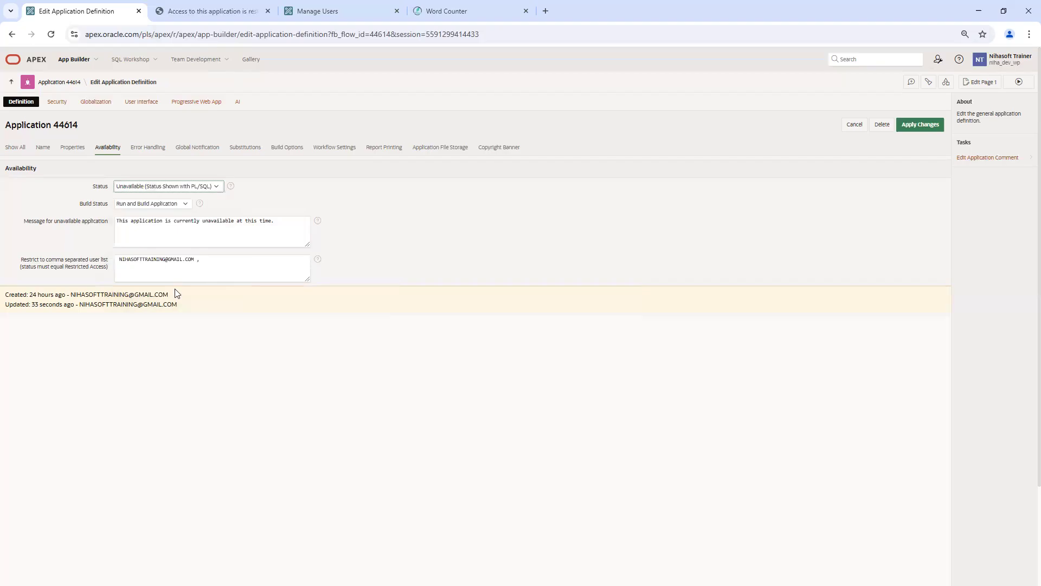
Step: Review the status options help, then choose Unavailable (Redirect to URL) and view the app page
left_click(206, 187)
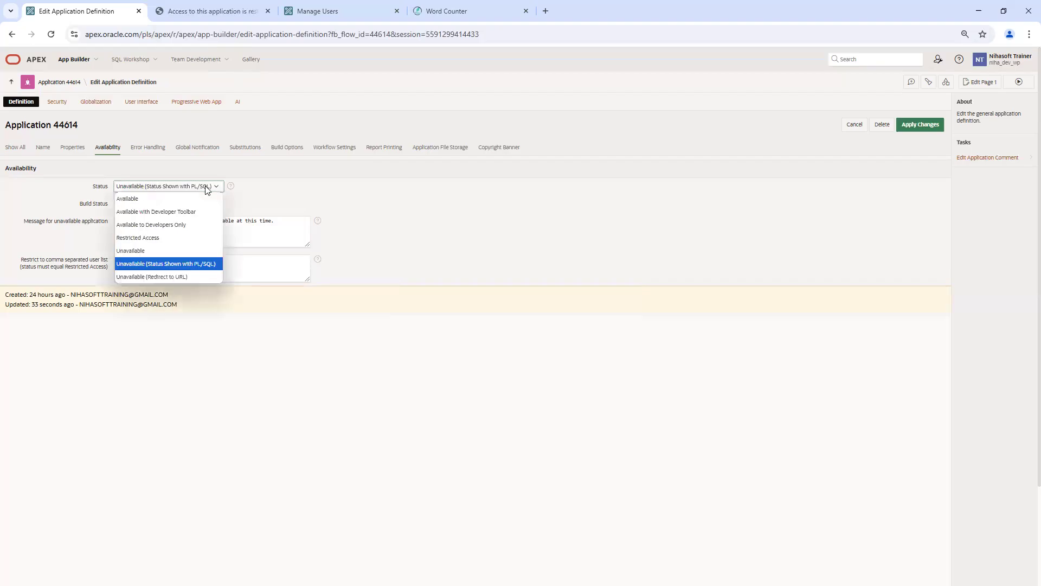
left_click(231, 186)
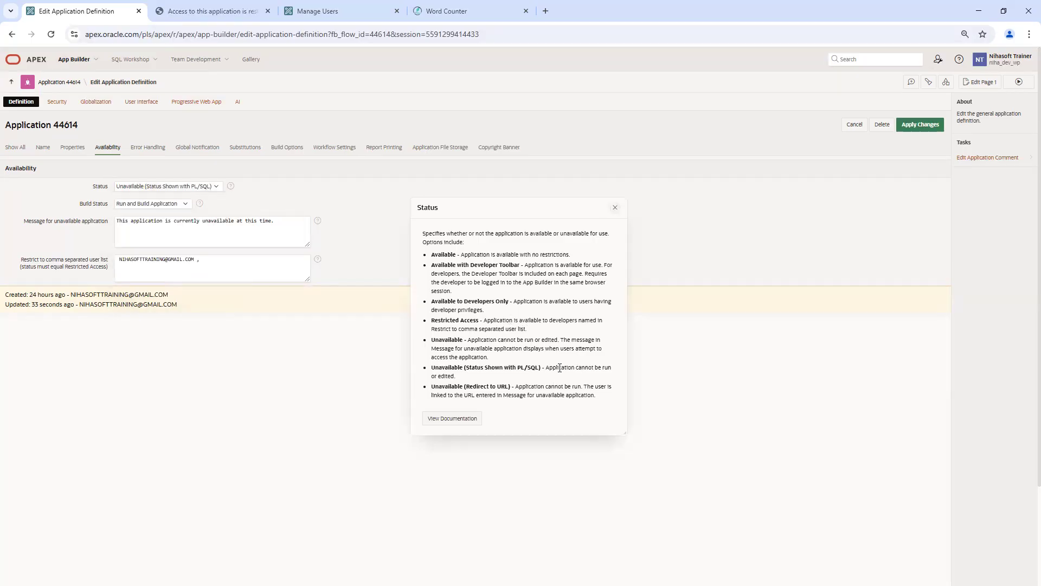
left_click(615, 208)
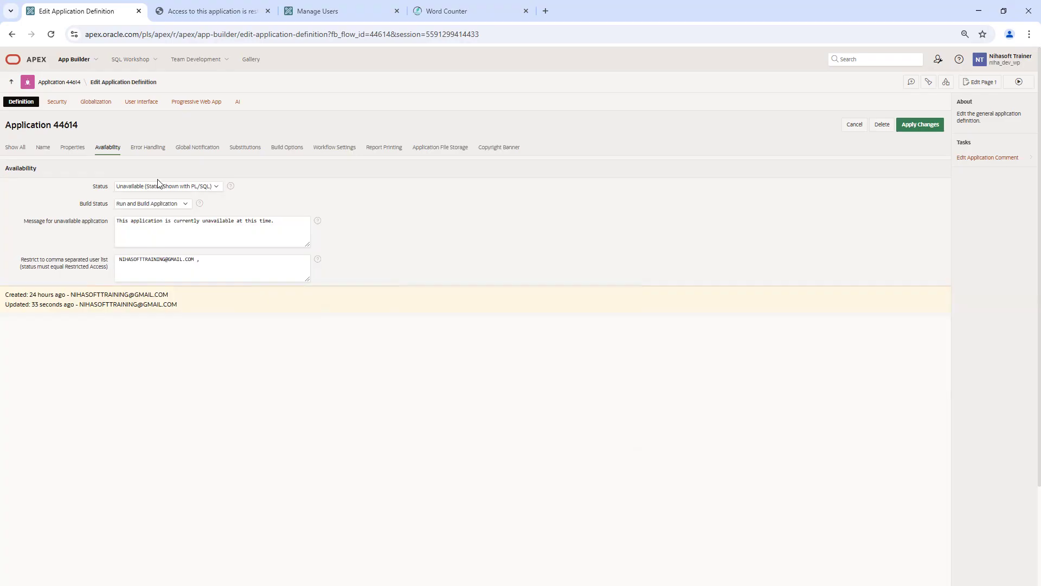
left_click(208, 188)
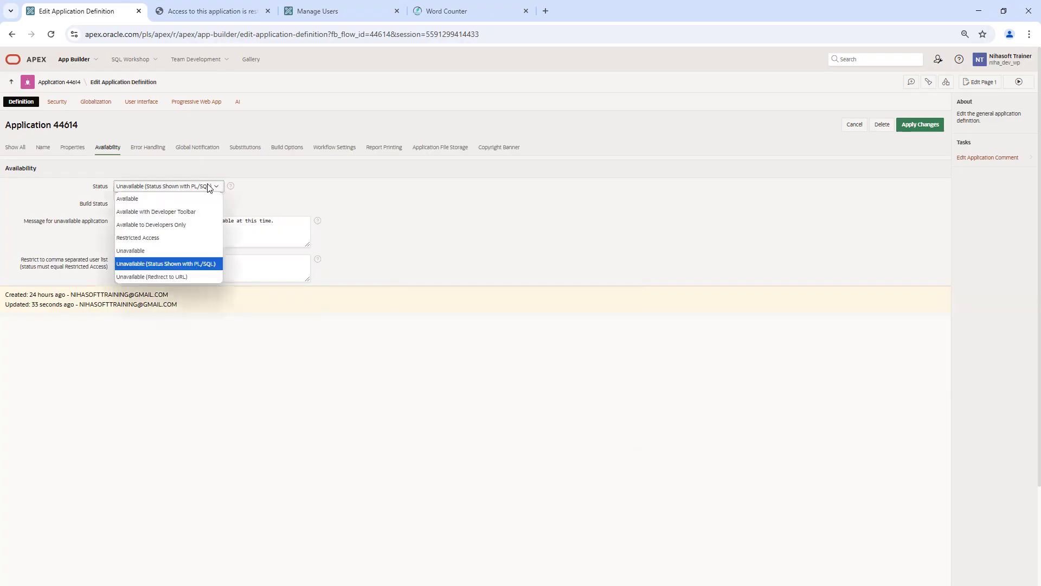
left_click(183, 277)
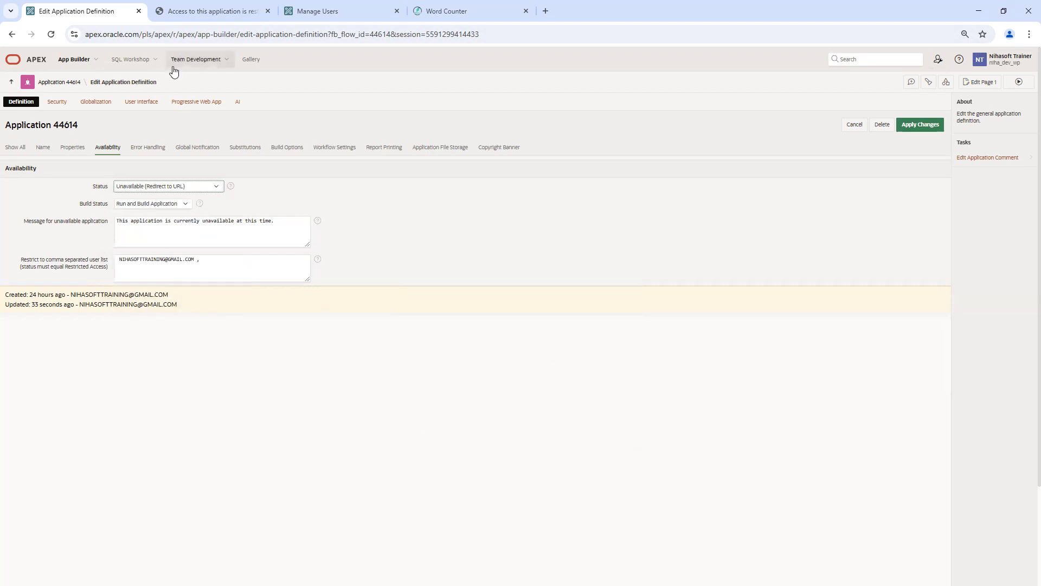
left_click(210, 10)
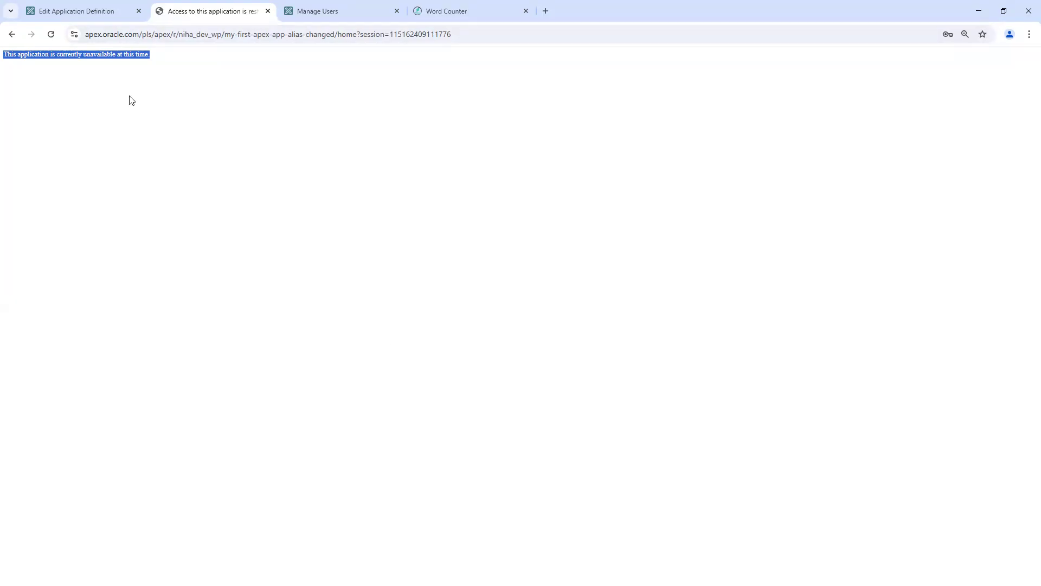
Step: Return to the Availability settings, still Unavailable (Redirect to URL), and open the Status list
left_click(111, 13)
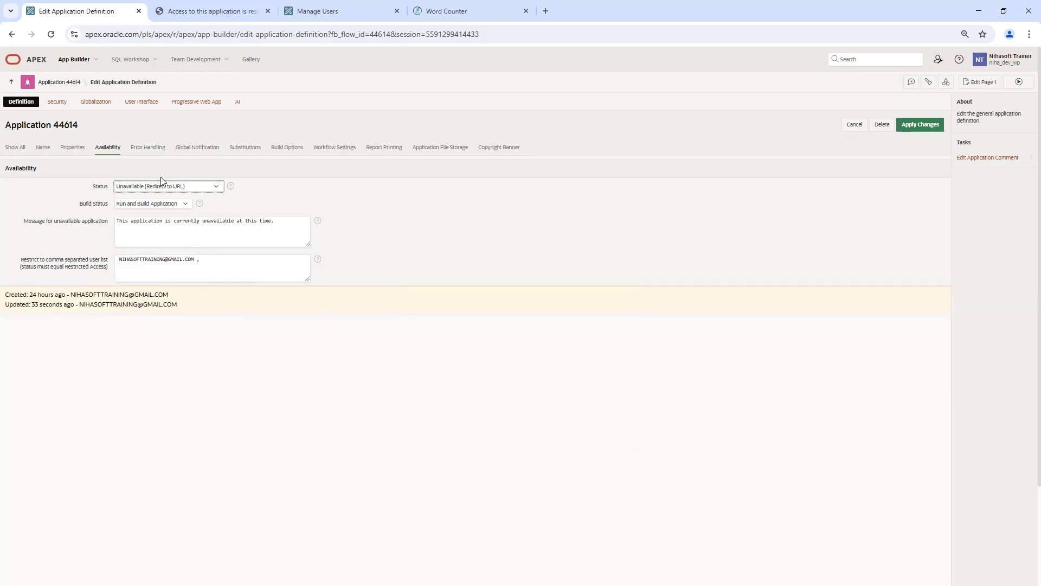
left_click(192, 186)
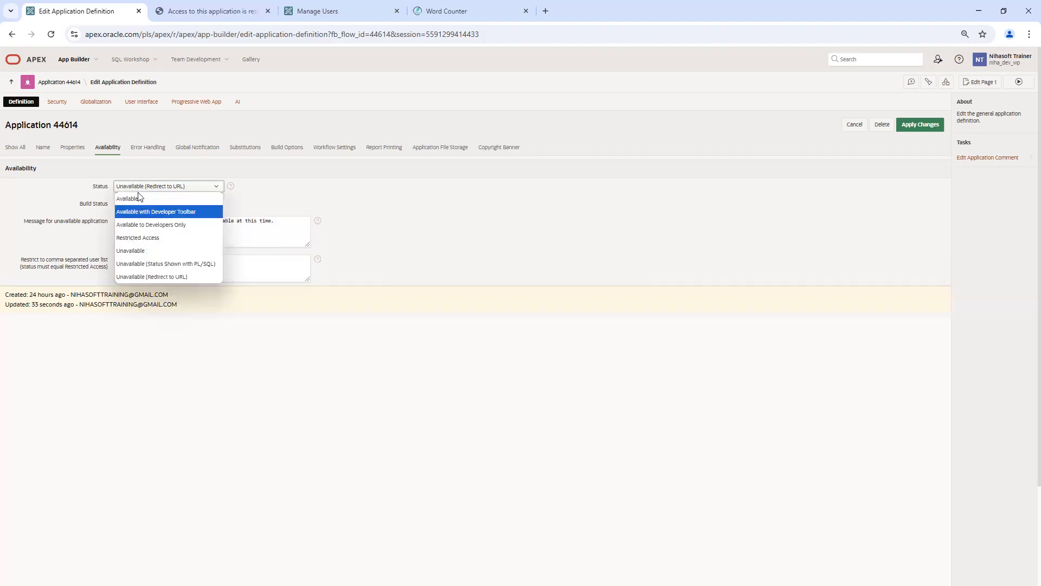
Step: Close the Status list unchanged and go through workspace Administration to the Manage Users list
left_click(383, 209)
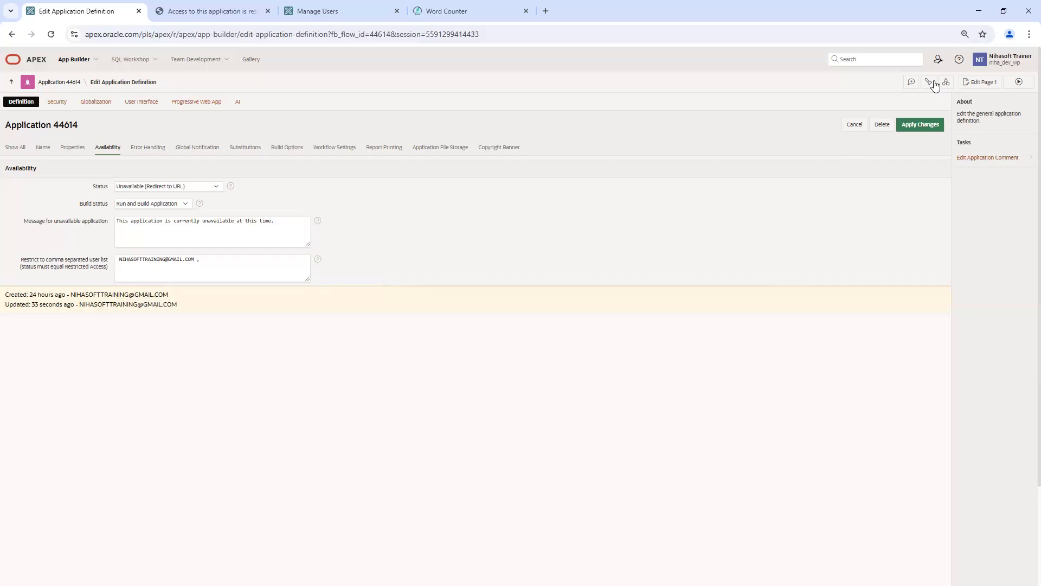
left_click(938, 60)
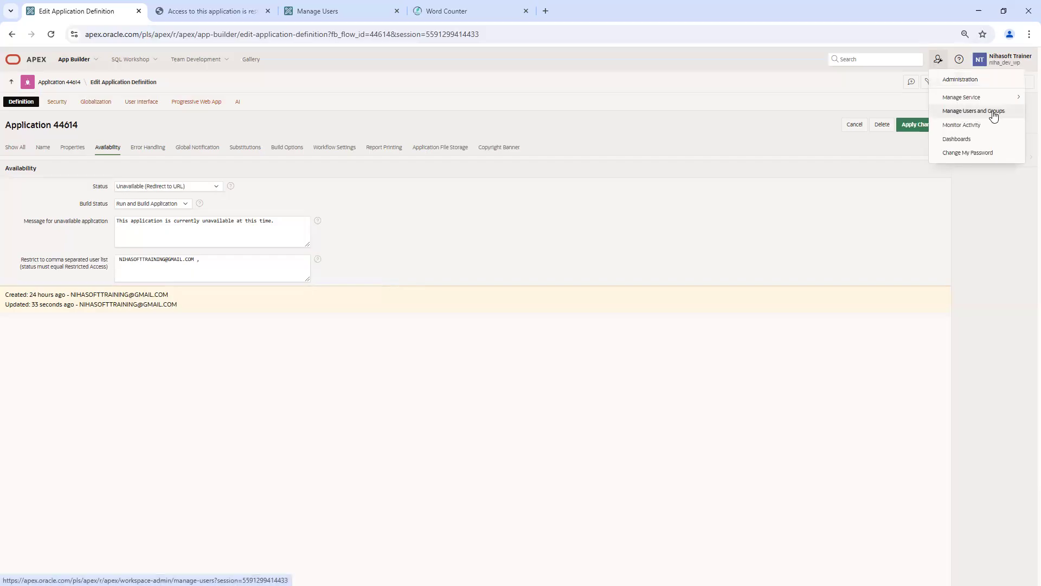
left_click(331, 13)
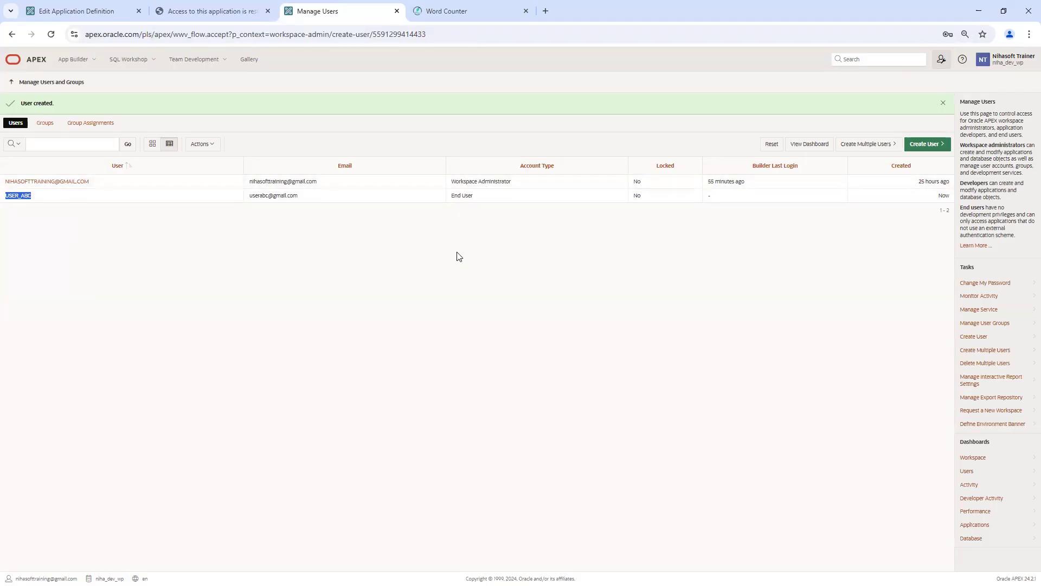
Step: Highlight USER_ABC's End User account type, then open a new blank browser tab
double_click(459, 197)
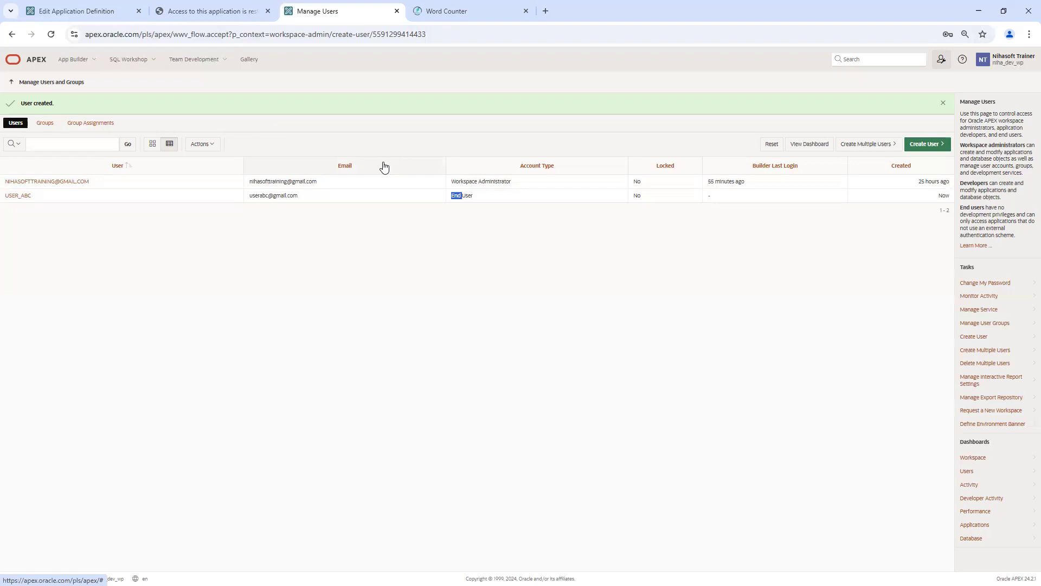
left_click(442, 292)
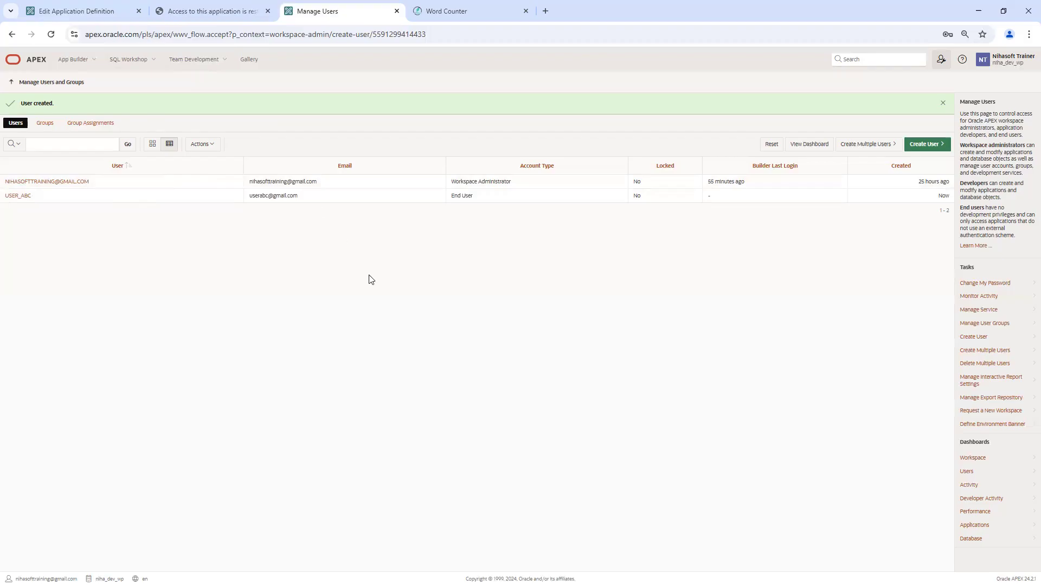
left_click(546, 11)
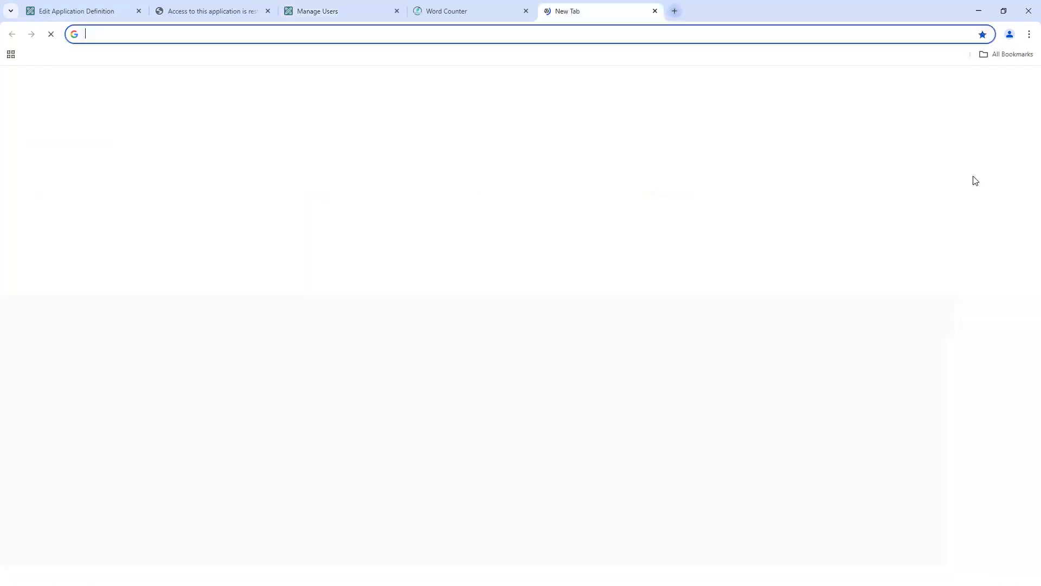
Step: Switch to the other Google account and open Google Drive
left_click(1023, 83)
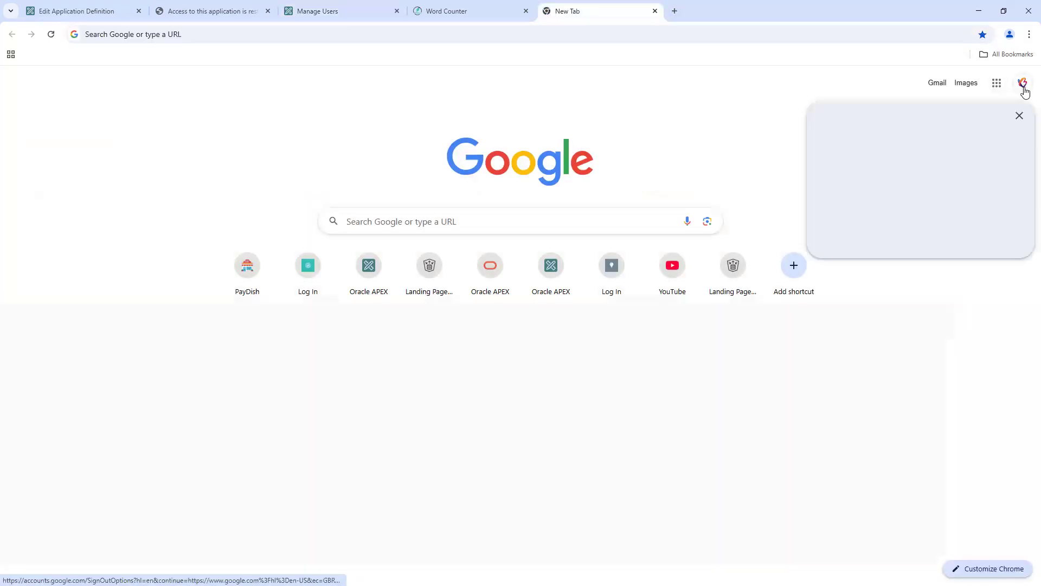
left_click(897, 282)
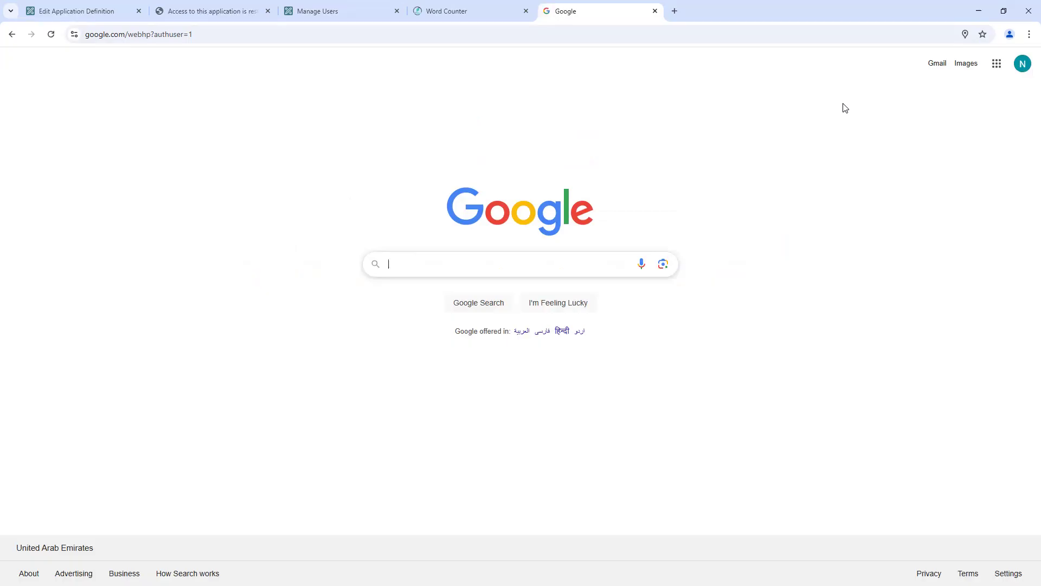
left_click(996, 63)
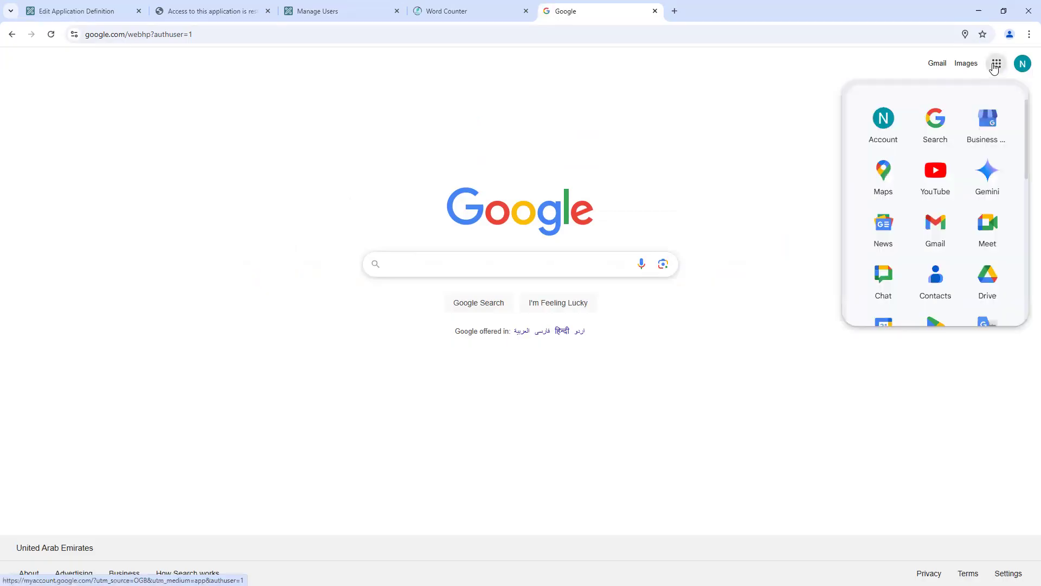
left_click(983, 290)
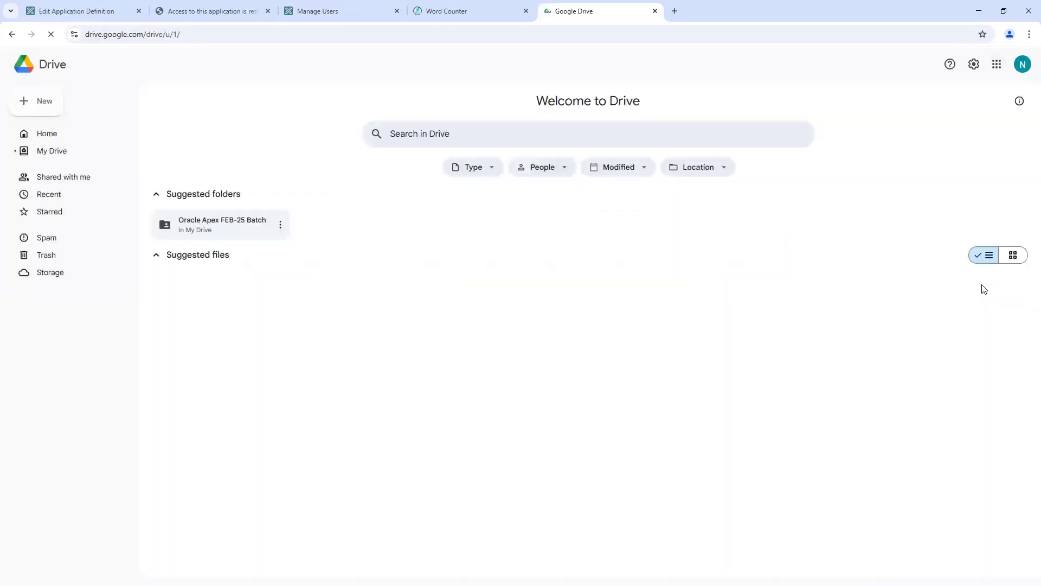
Step: Open the Oracle Apex FEB-25 Batch folder and then its Course Materials folder
left_click(236, 228)
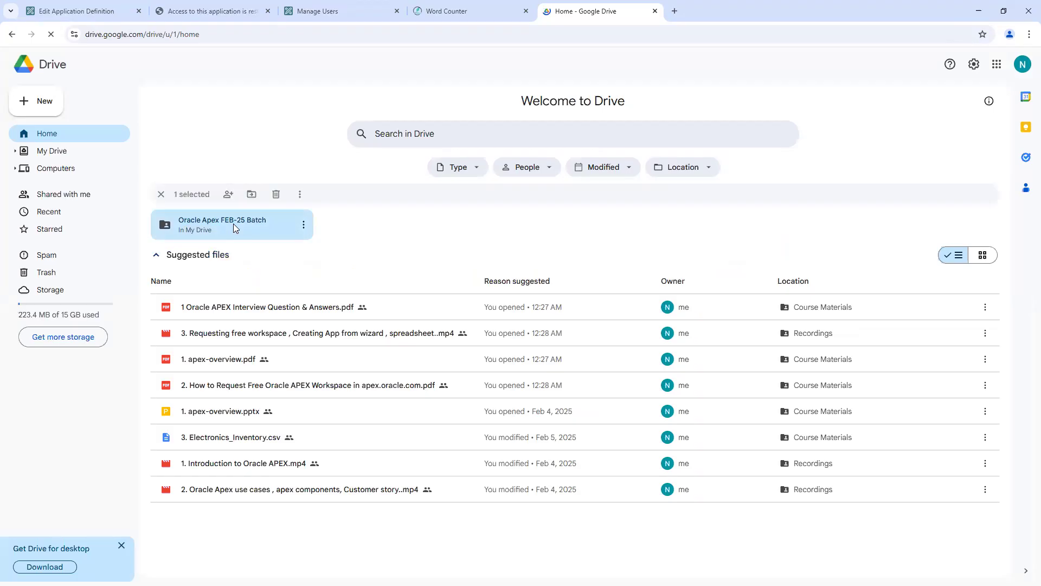
double_click(233, 224)
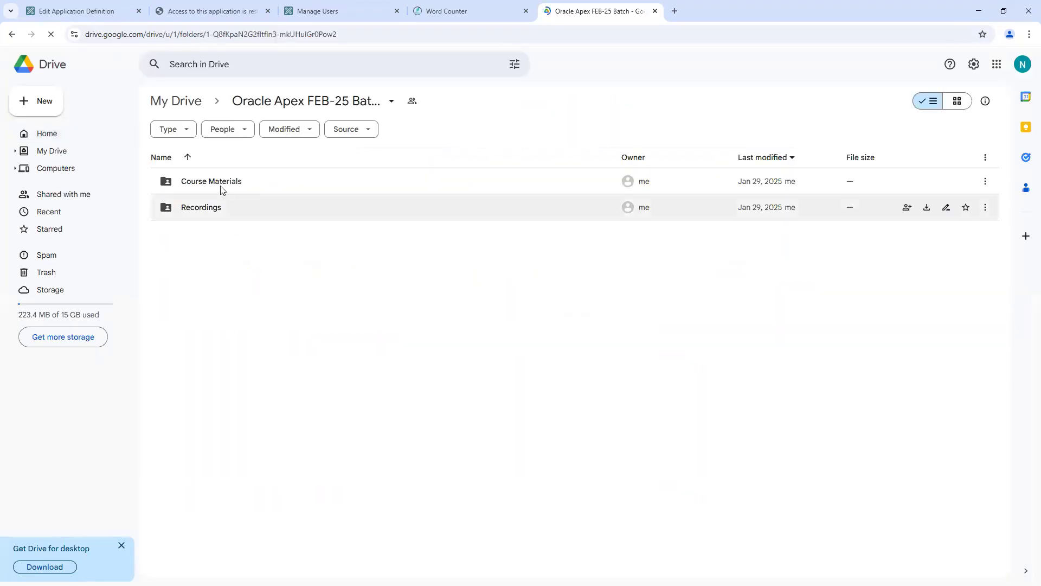
left_click(220, 185)
double_click(220, 186)
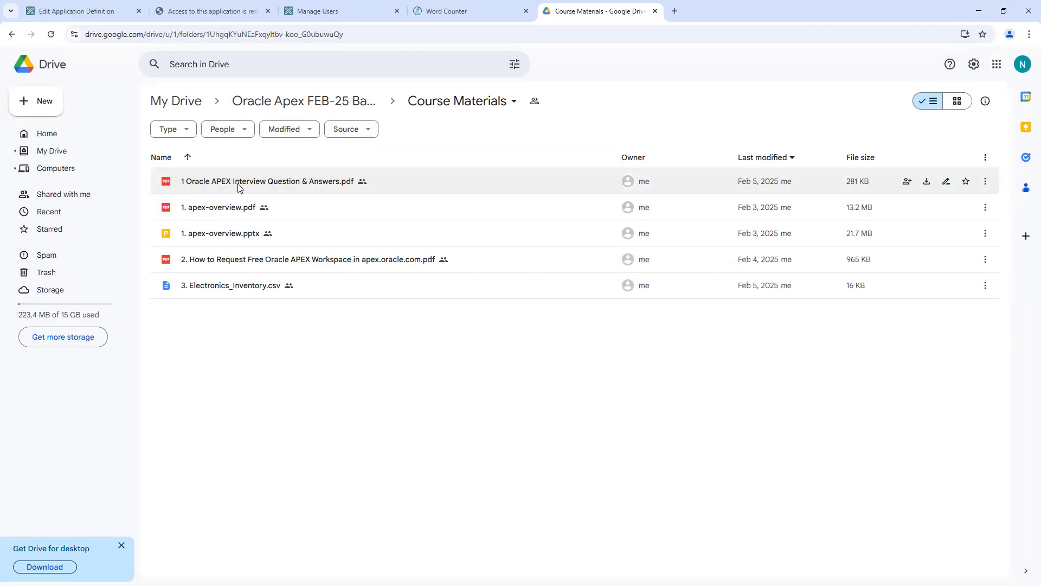
double_click(314, 186)
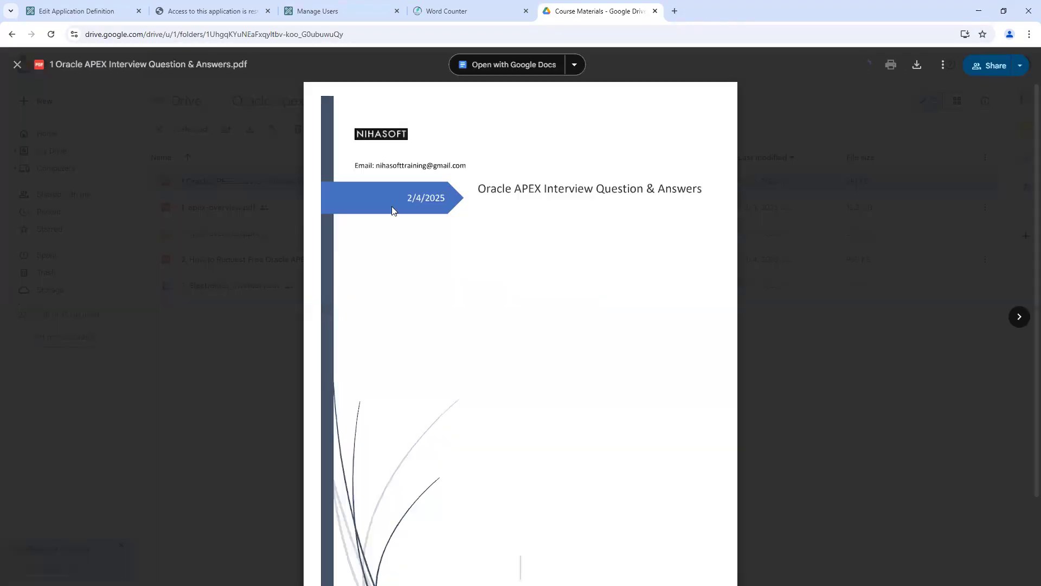
scroll(441, 230, "down", 20)
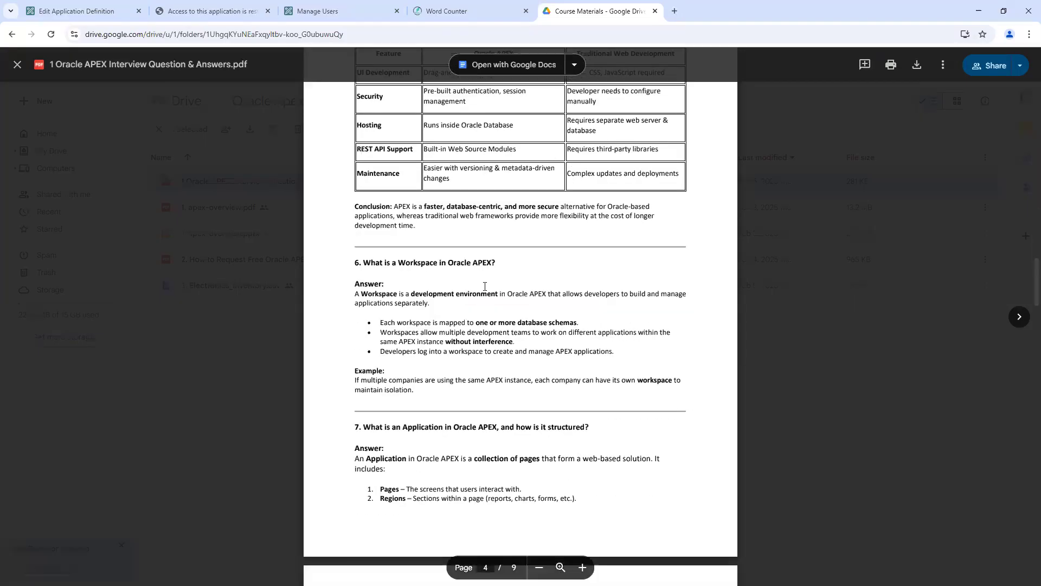
scroll(486, 266, "down", 20)
scroll(486, 266, "up", 15)
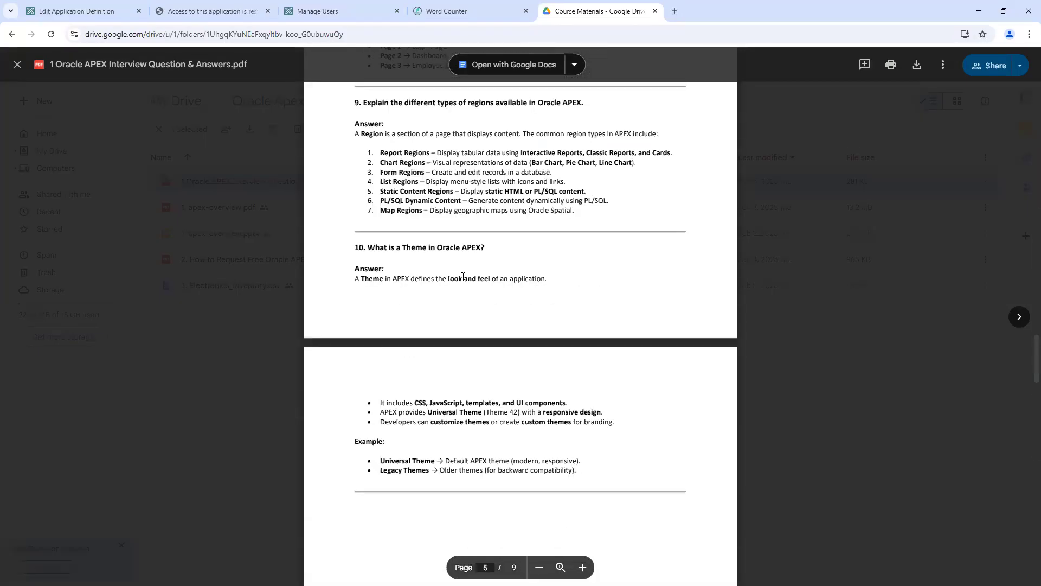
left_click_drag(355, 247, 486, 247)
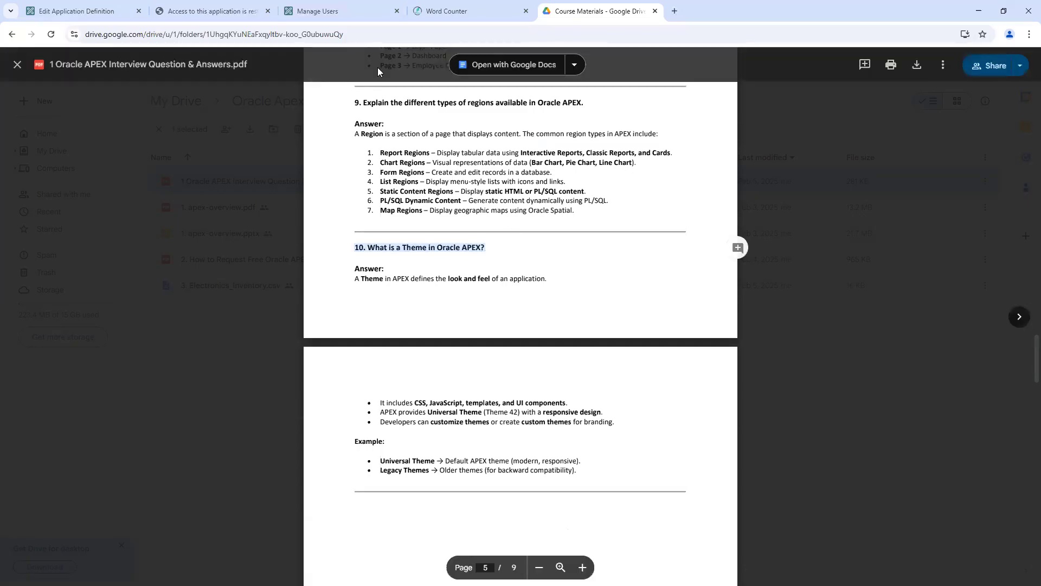
scroll(496, 259, "down", 3)
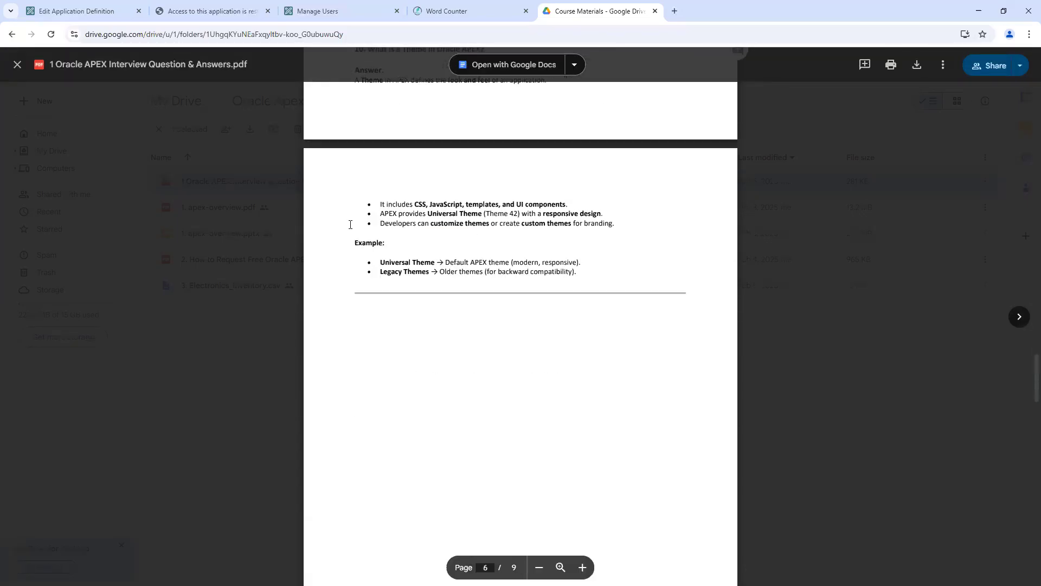
left_click(329, 19)
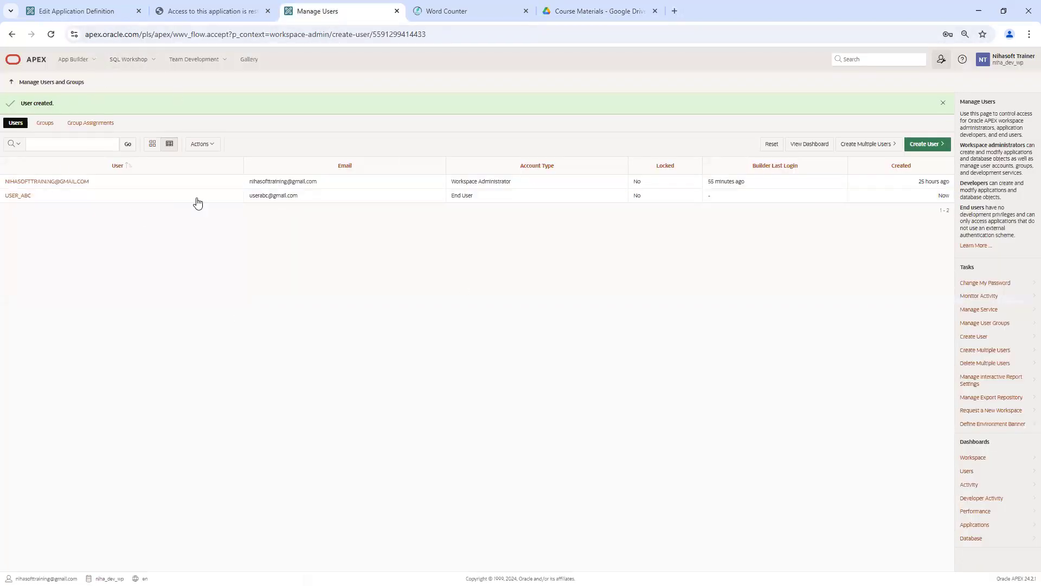
left_click(579, 12)
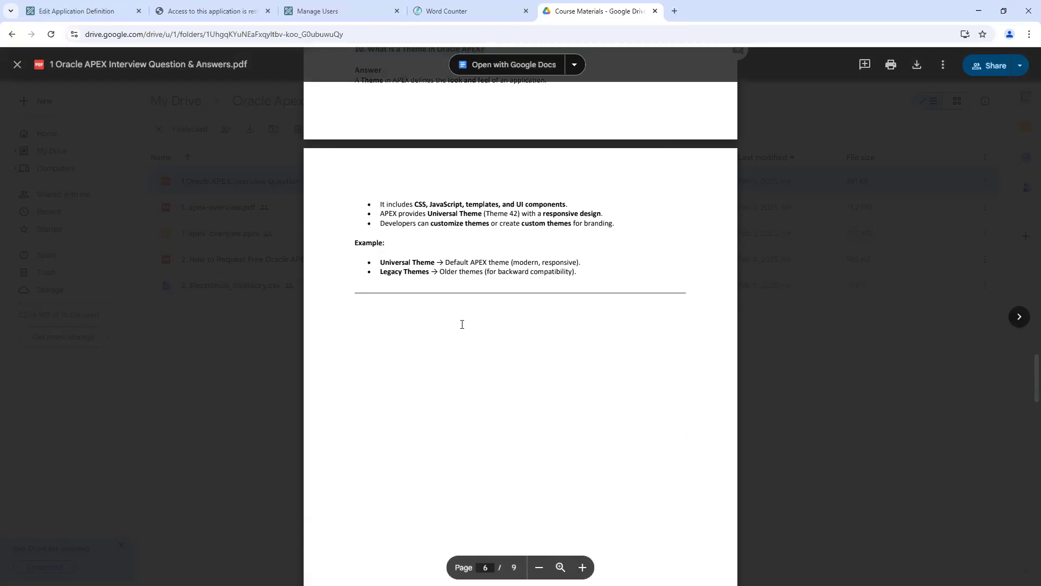
scroll(458, 289, "up", 10)
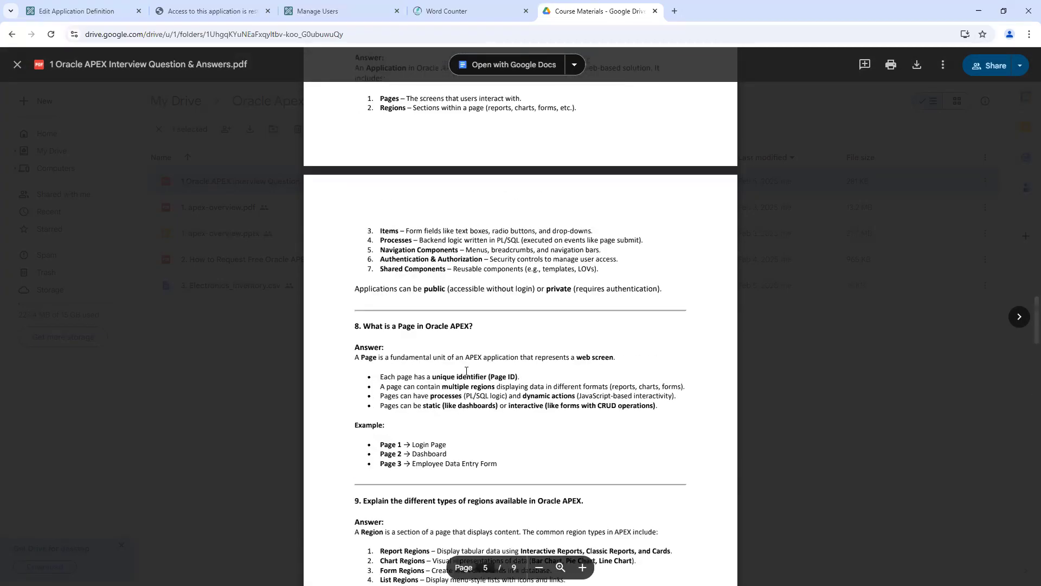
scroll(466, 371, "up", 1)
scroll(466, 370, "up", 20)
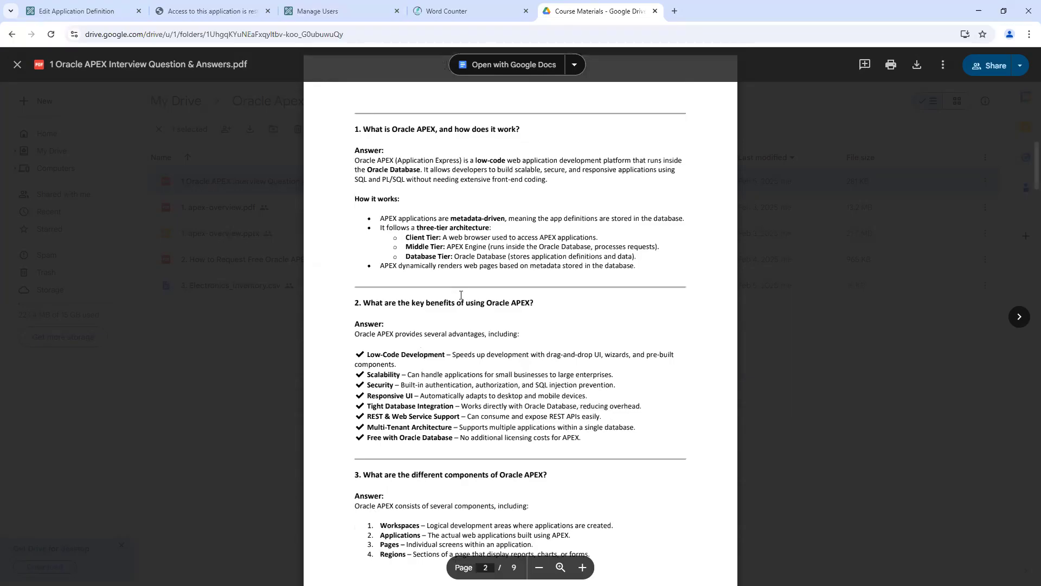
scroll(296, 177, "up", 10)
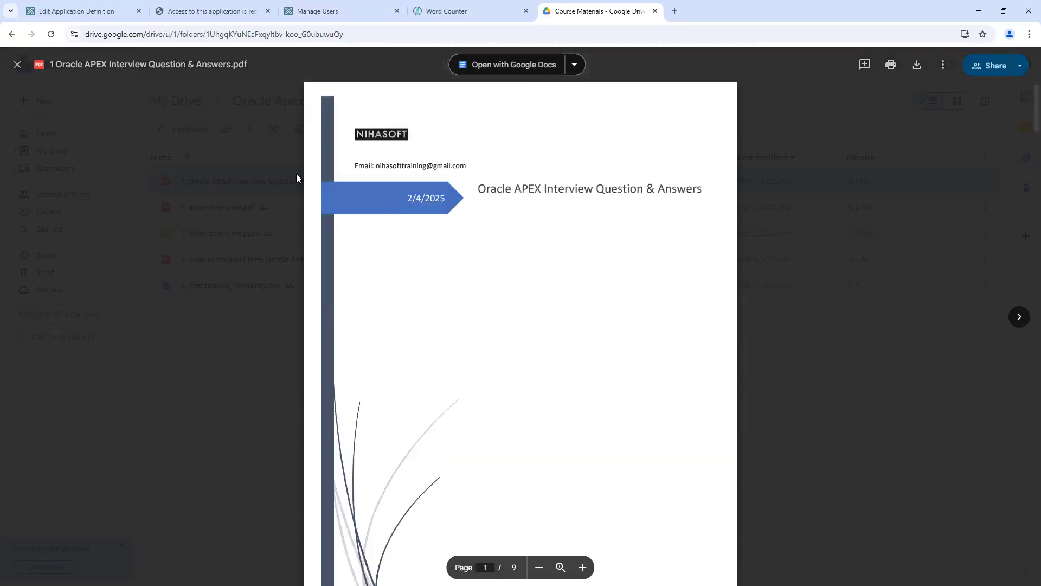
left_click(17, 65)
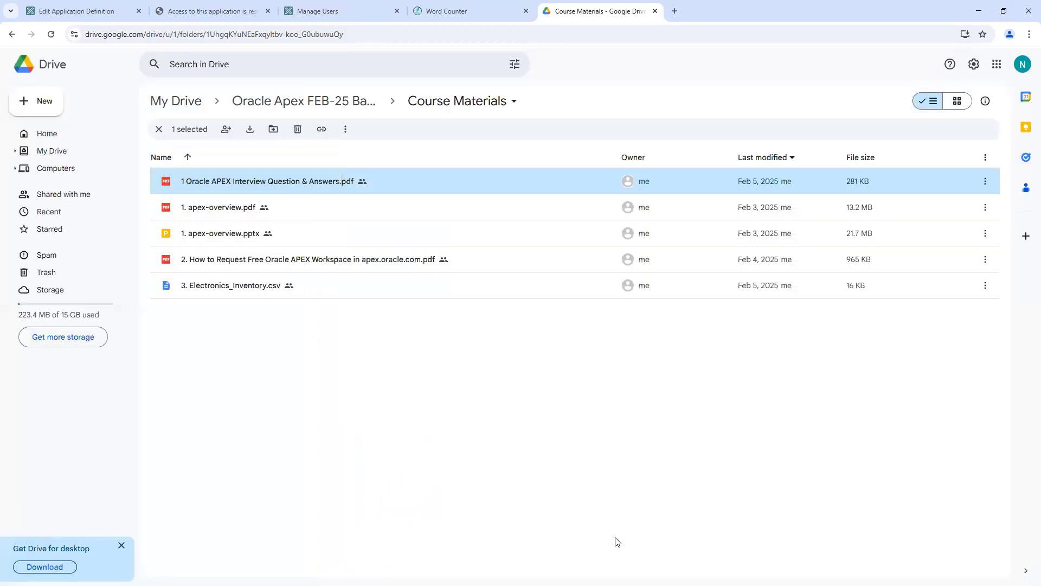